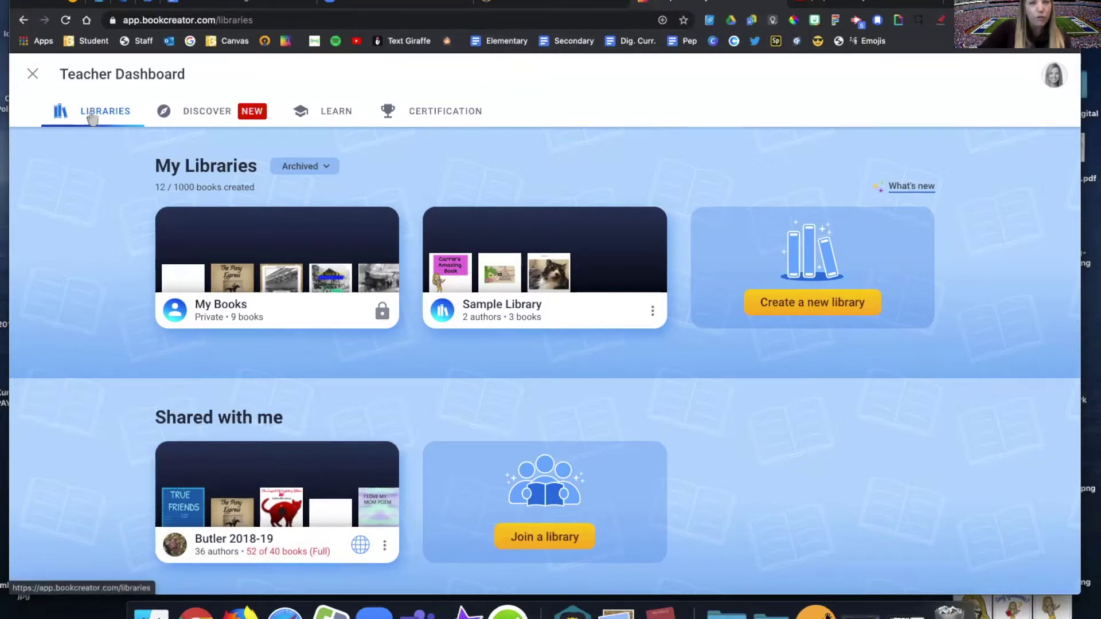
# Step: Open the Discover section of the Teacher Dashboard and show the Elementary book examples by grade
pyautogui.click(197, 114)
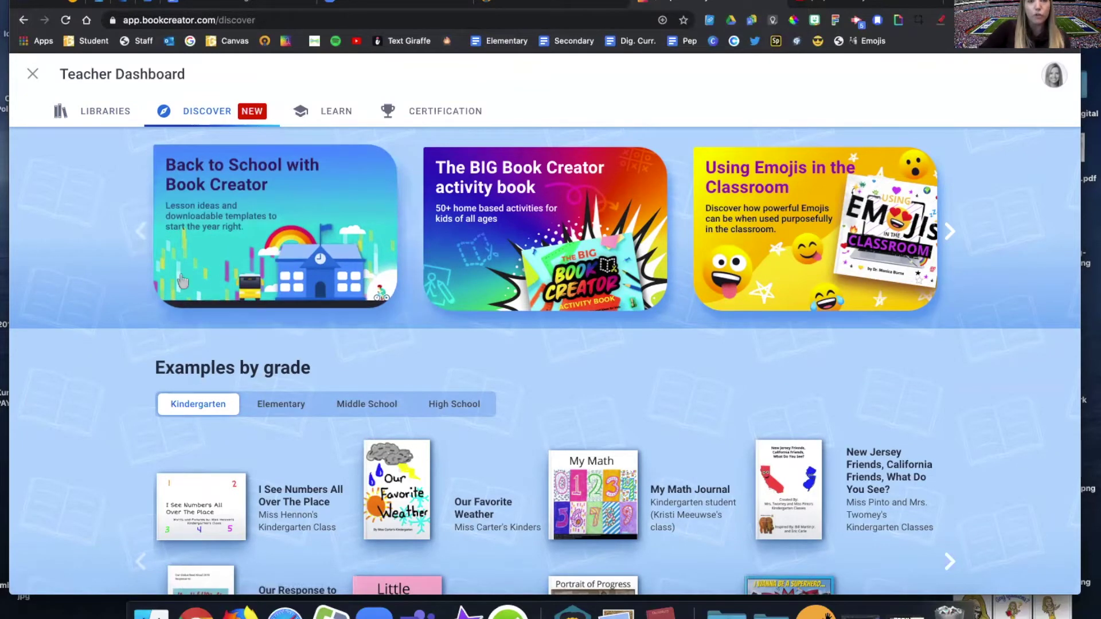
pyautogui.scroll(-1, 176, 285)
pyautogui.scroll(-3, 176, 284)
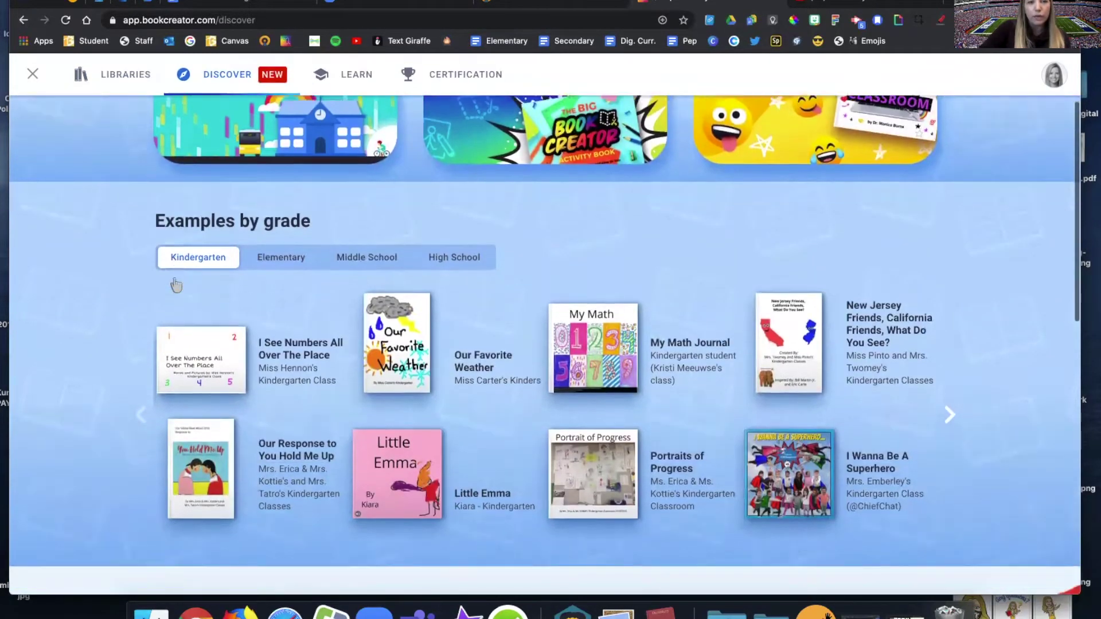
pyautogui.click(281, 249)
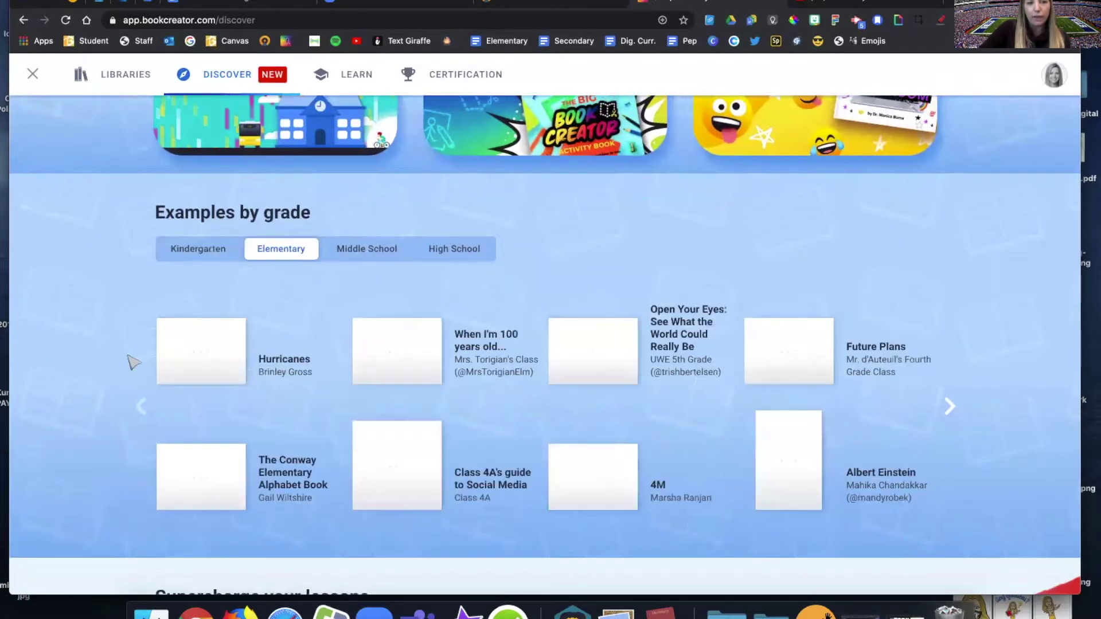
pyautogui.scroll(-3, 131, 361)
pyautogui.scroll(-1, 131, 361)
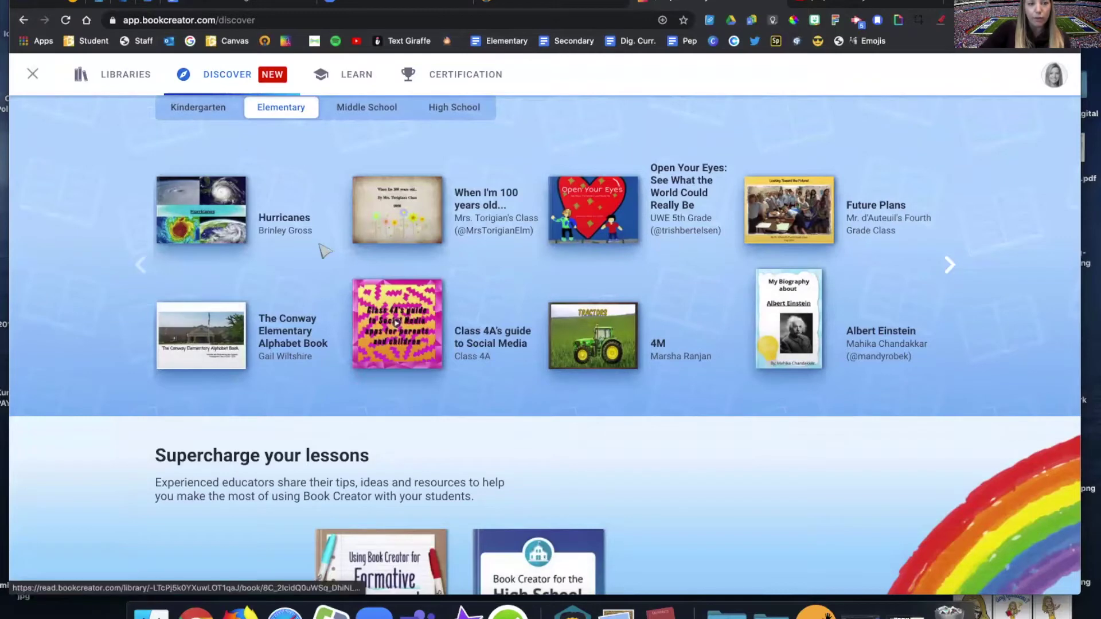
# Step: Look through the Supercharge your lessons resources and the examples by subject in the Discover section
pyautogui.scroll(-5, 320, 250)
pyautogui.scroll(-1, 320, 250)
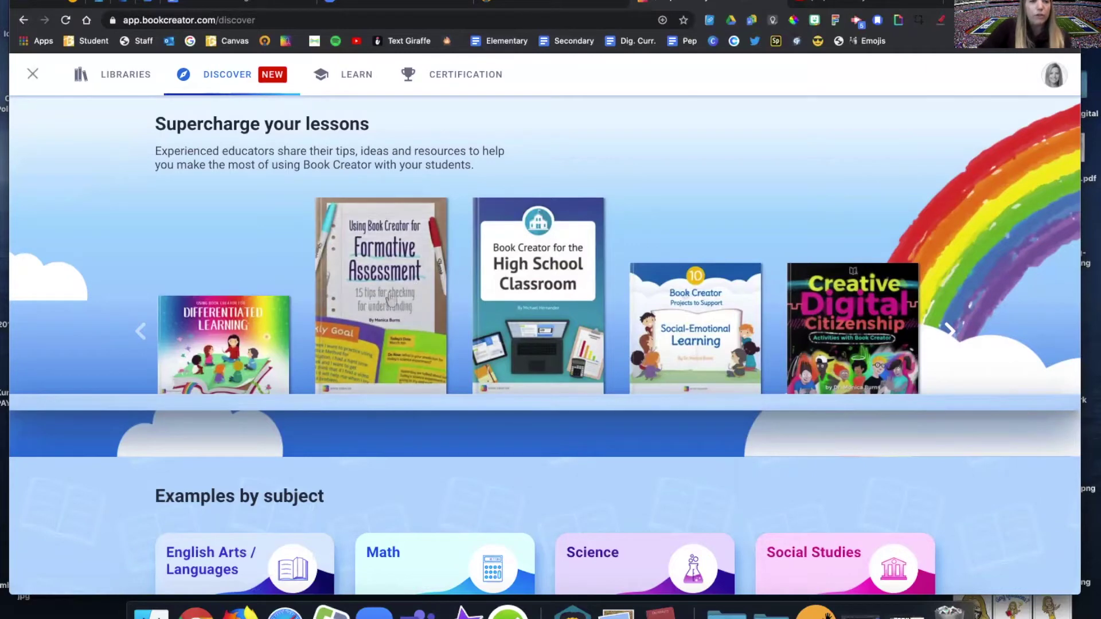
pyautogui.scroll(-2, 411, 344)
pyautogui.scroll(-1, 412, 353)
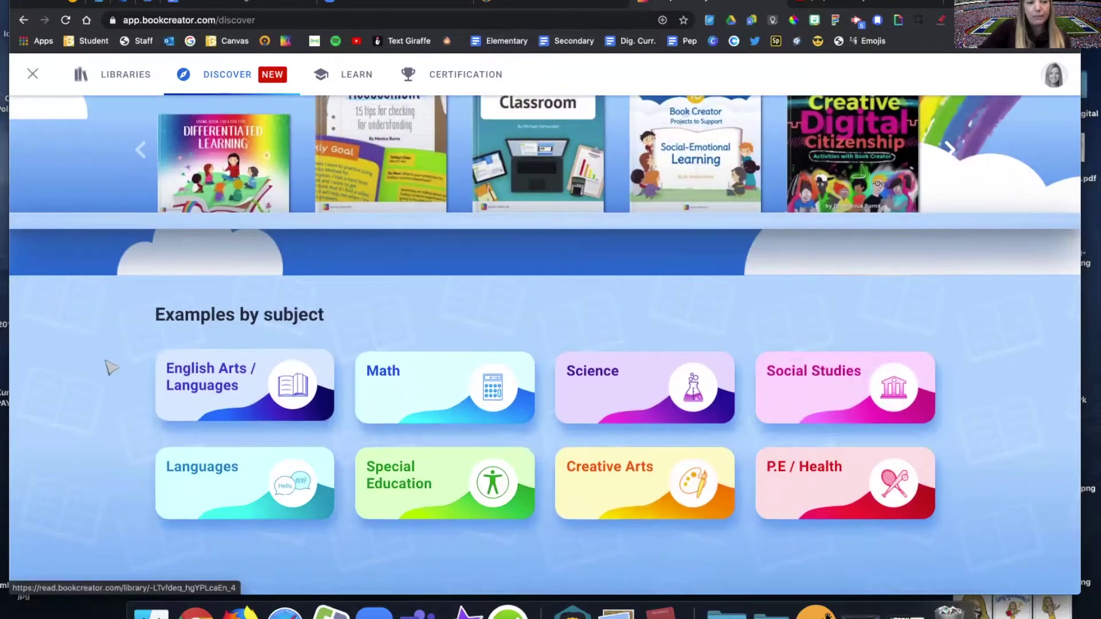
pyautogui.scroll(2, 105, 364)
pyautogui.scroll(6, 104, 365)
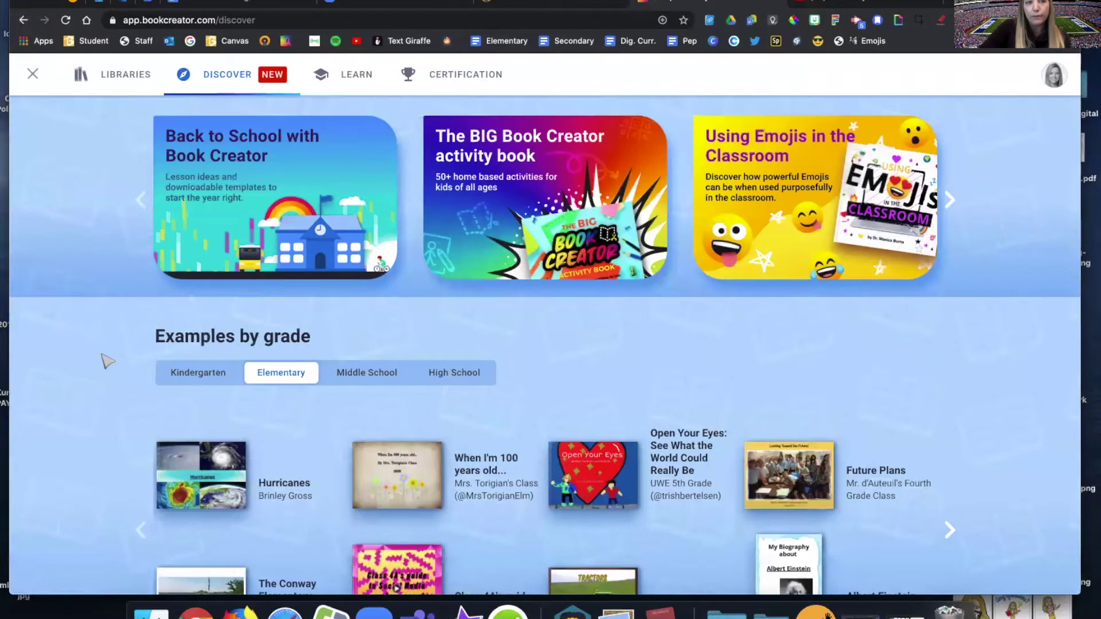
# Step: Open the Learn section and examine its knowledge base, author certification offer, webinars and resources by grade and subject
pyautogui.click(355, 82)
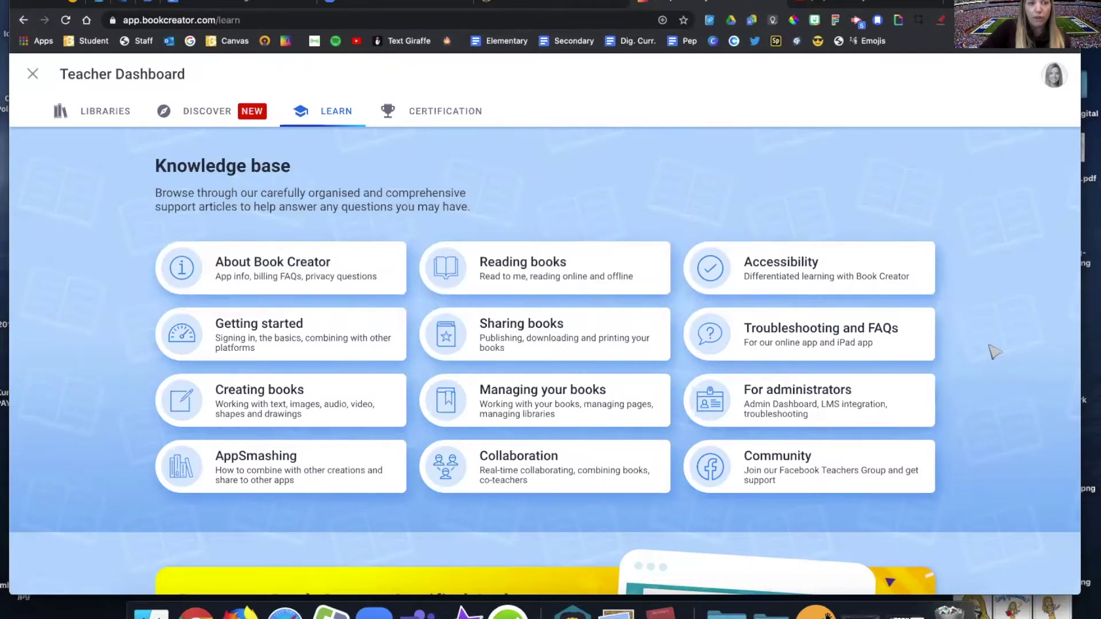
pyautogui.scroll(-5, 995, 352)
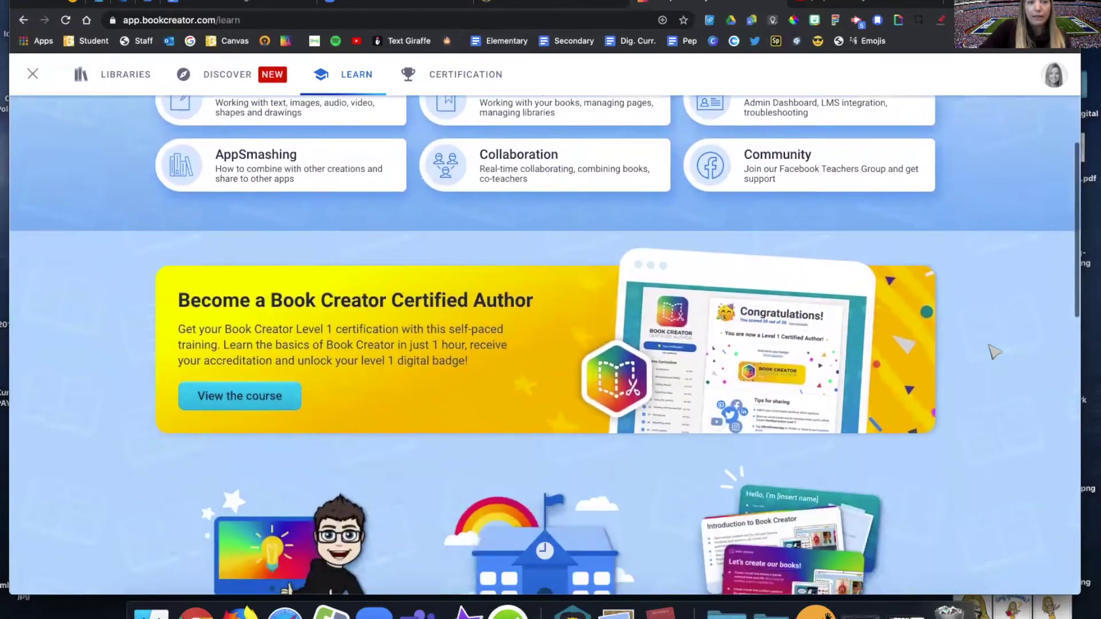
pyautogui.scroll(-3, 995, 352)
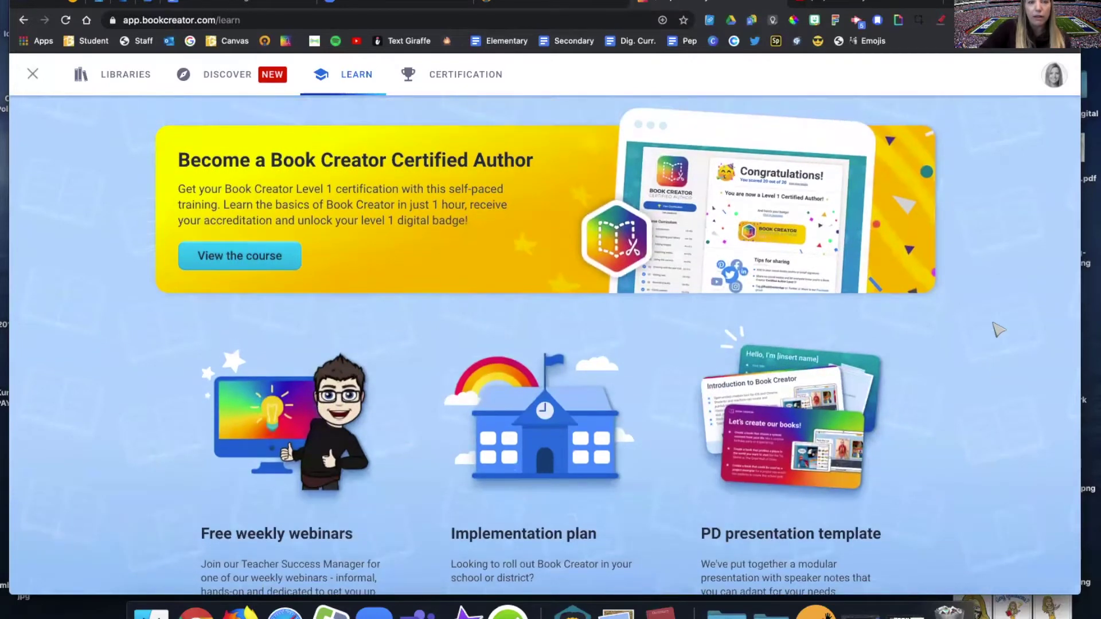
pyautogui.scroll(-4, 997, 329)
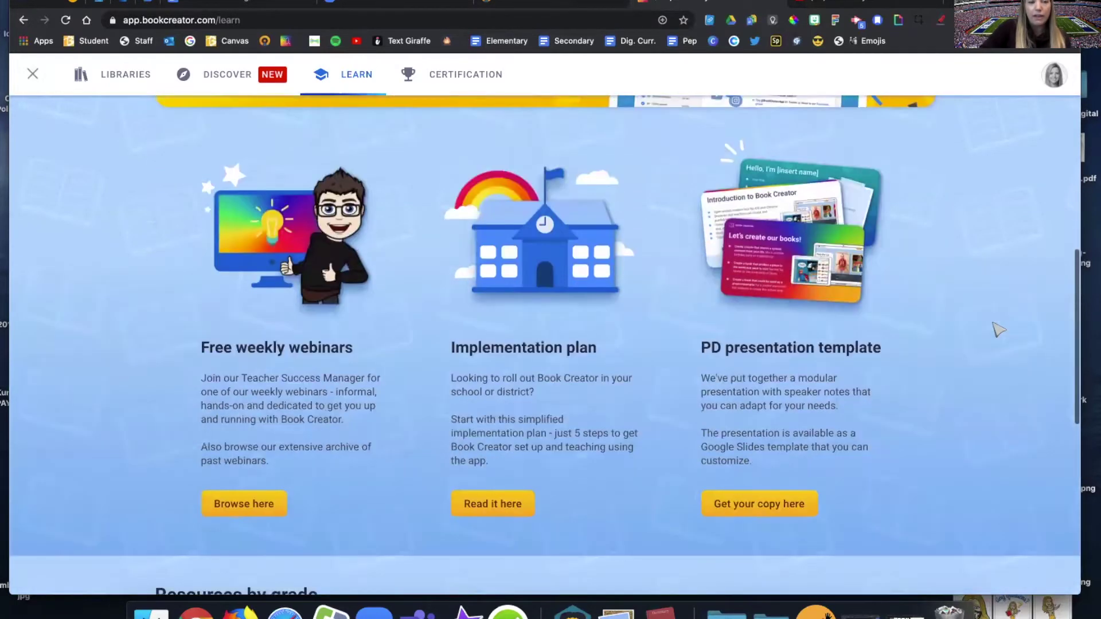
pyautogui.scroll(-1, 998, 330)
pyautogui.scroll(1, 997, 330)
pyautogui.scroll(-1, 997, 330)
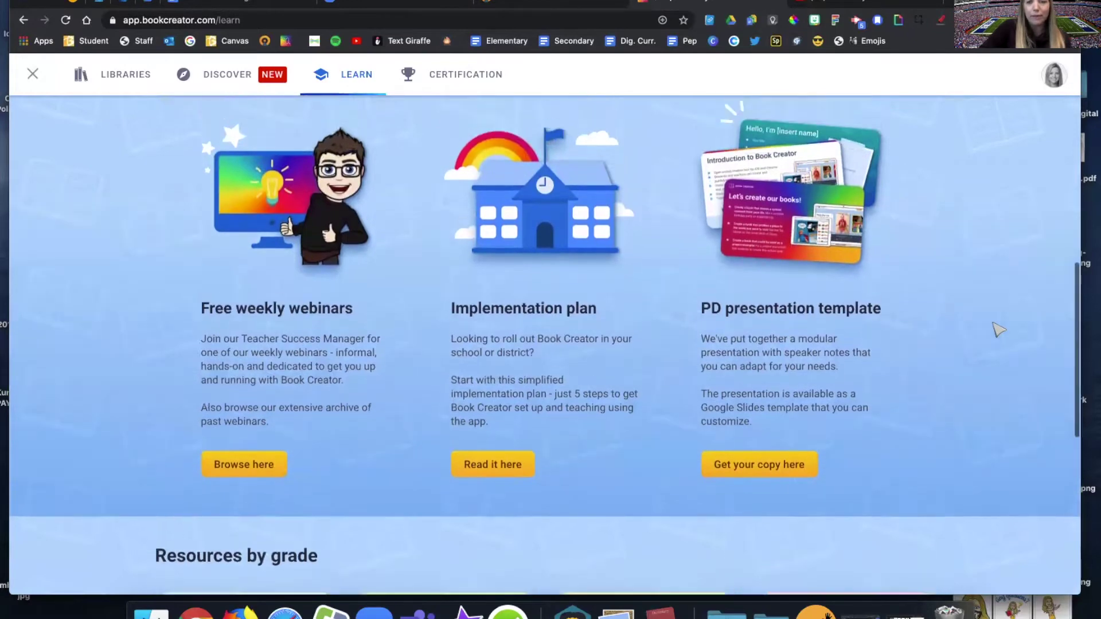
pyautogui.scroll(-7, 997, 329)
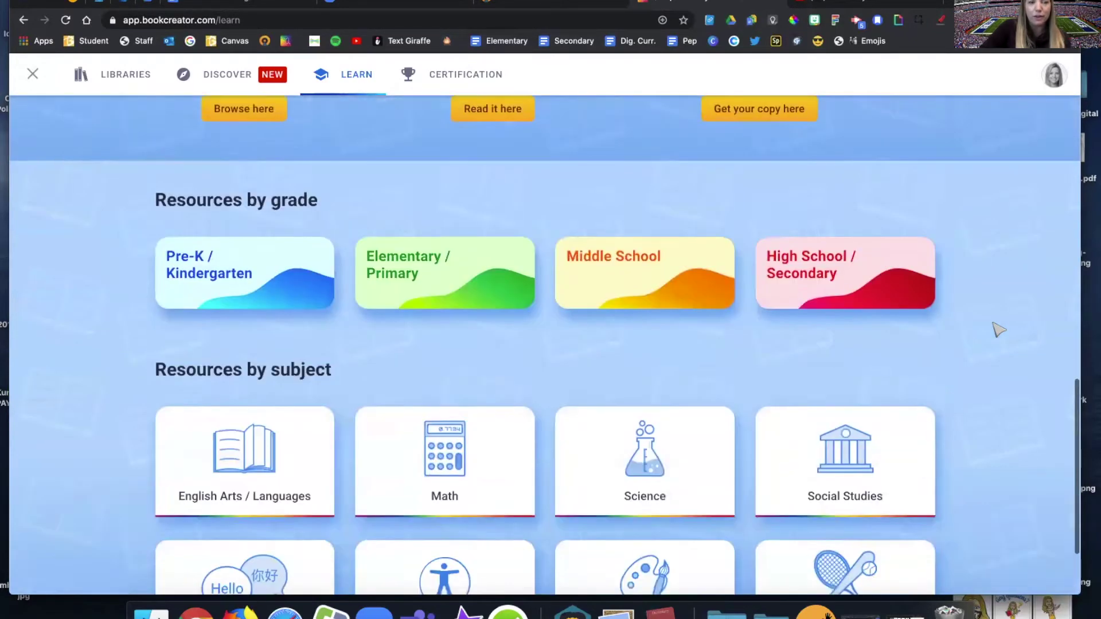
pyautogui.scroll(-3, 998, 329)
pyautogui.scroll(10, 998, 330)
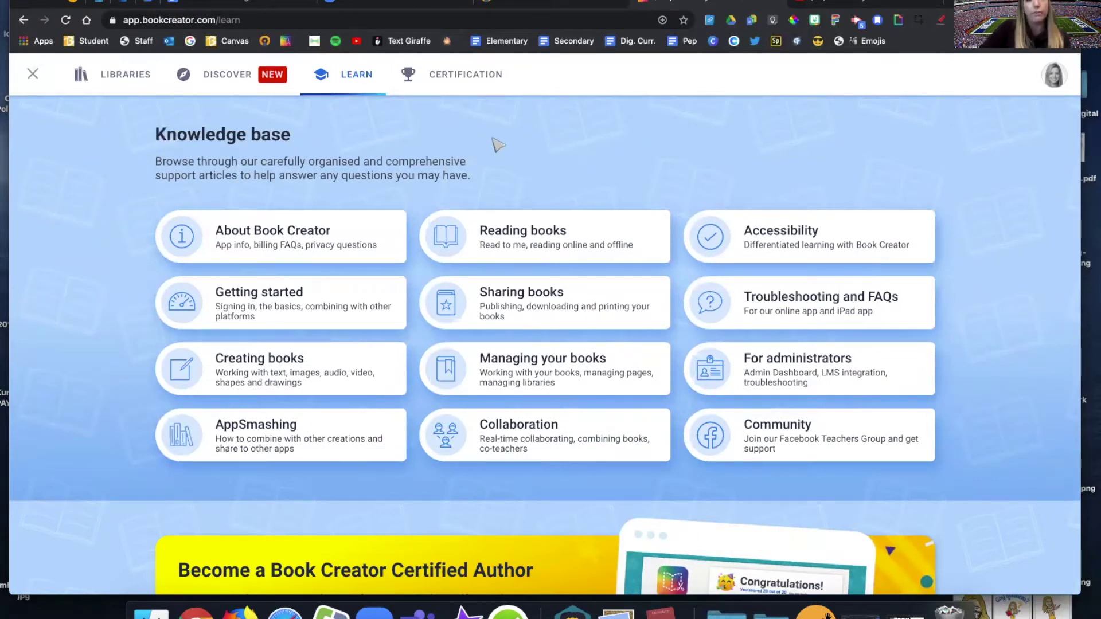
# Step: Open the Certification section and look over the Introduction lesson of the Level 1 Certified Author course
pyautogui.click(457, 83)
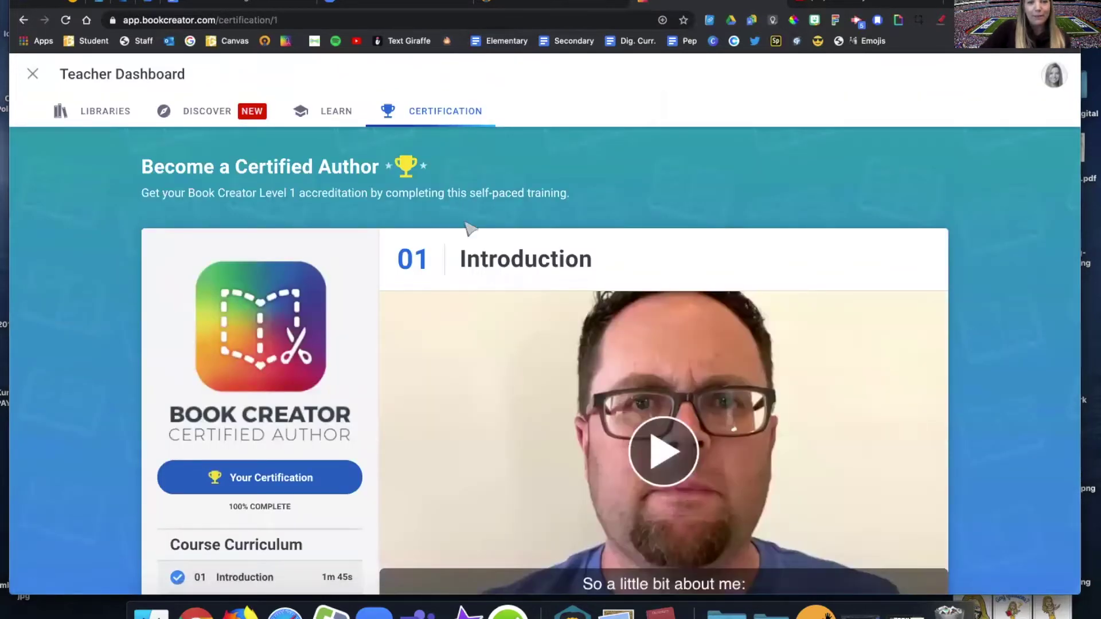
pyautogui.scroll(-4, 584, 334)
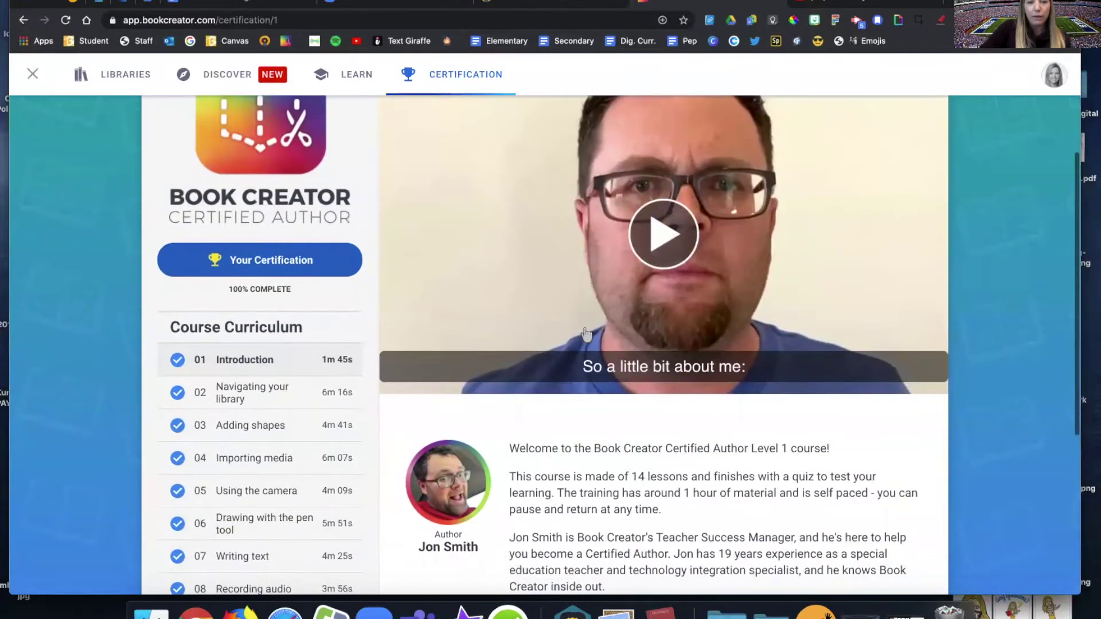
pyautogui.scroll(2, 585, 334)
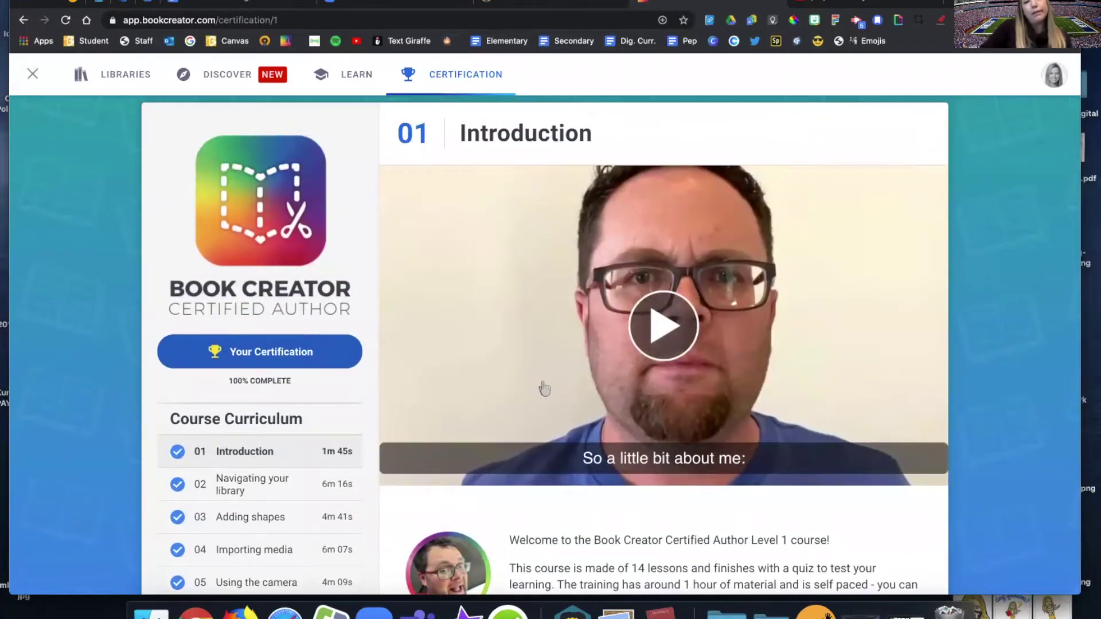
pyautogui.scroll(-1, 544, 389)
pyautogui.scroll(3, 544, 388)
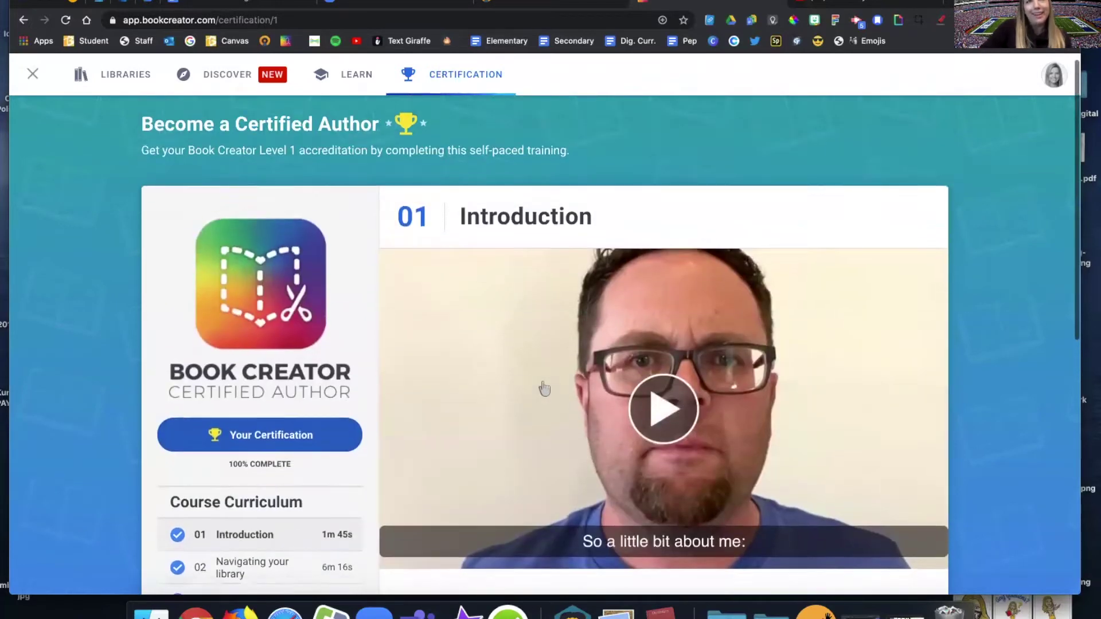
pyautogui.scroll(-1, 544, 388)
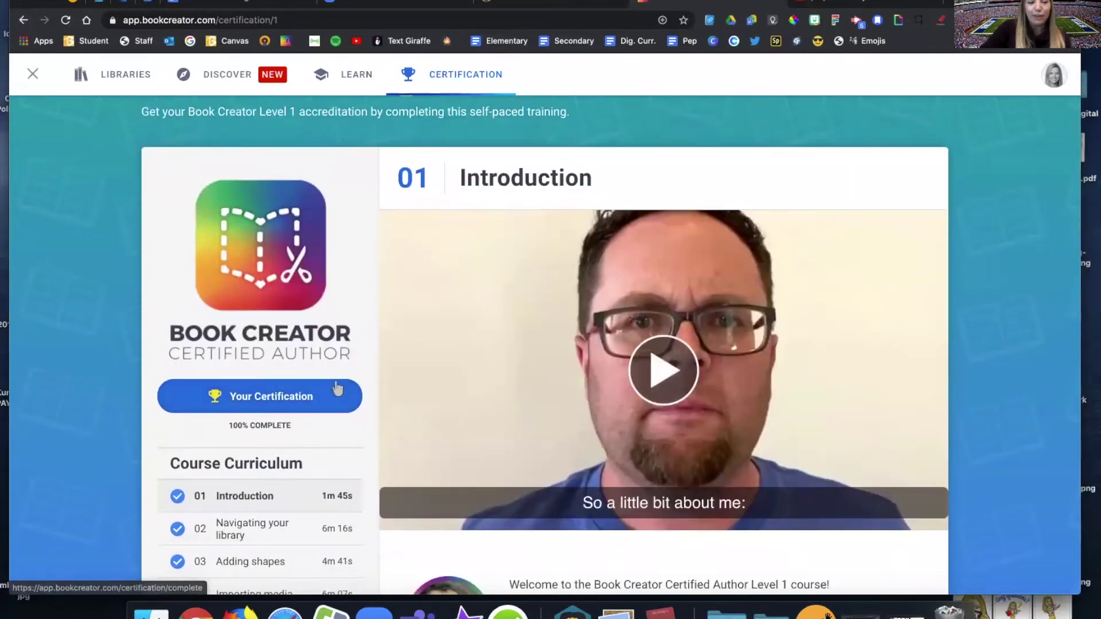
# Step: Examine the course curriculum from Introduction to Quiz and the welcome text of the certification course
pyautogui.scroll(-2, 337, 388)
pyautogui.scroll(-3, 278, 374)
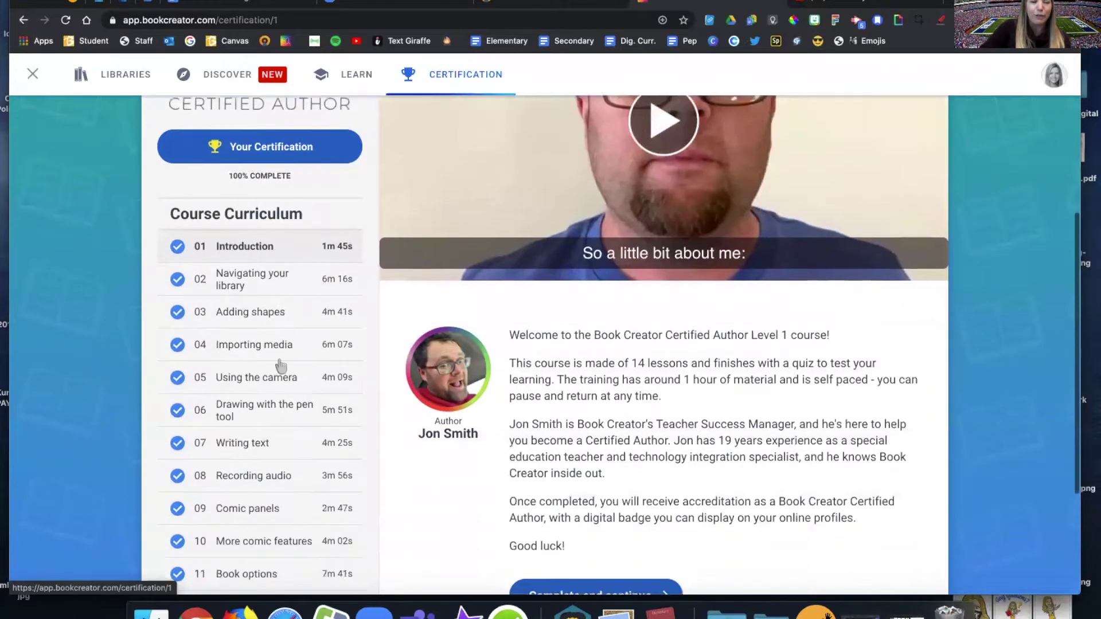
pyautogui.scroll(-1, 212, 314)
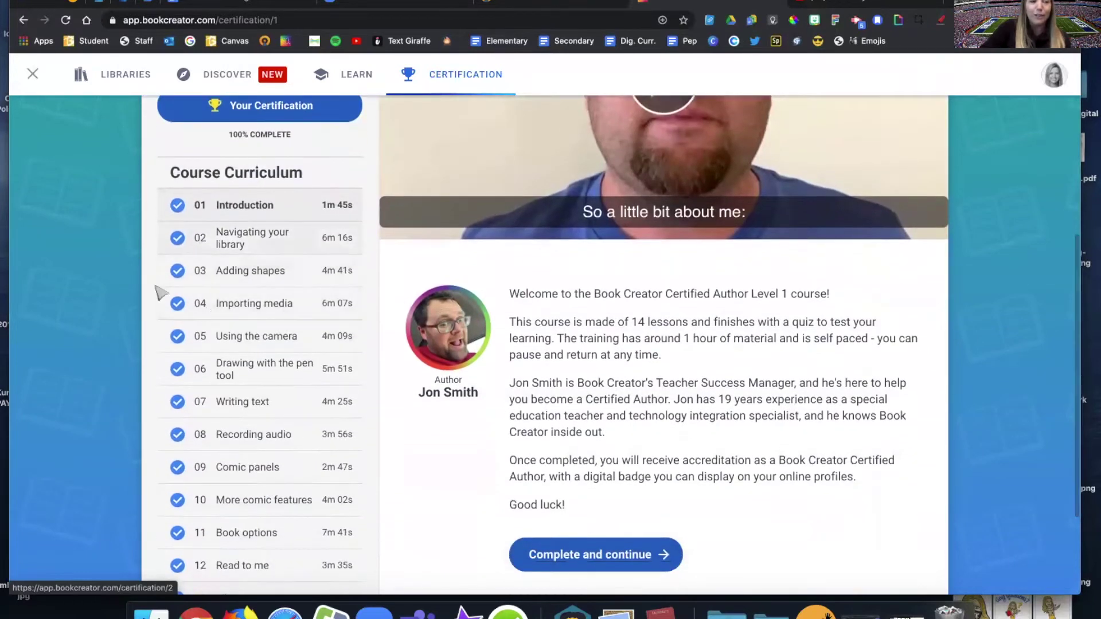
pyautogui.scroll(-3, 159, 371)
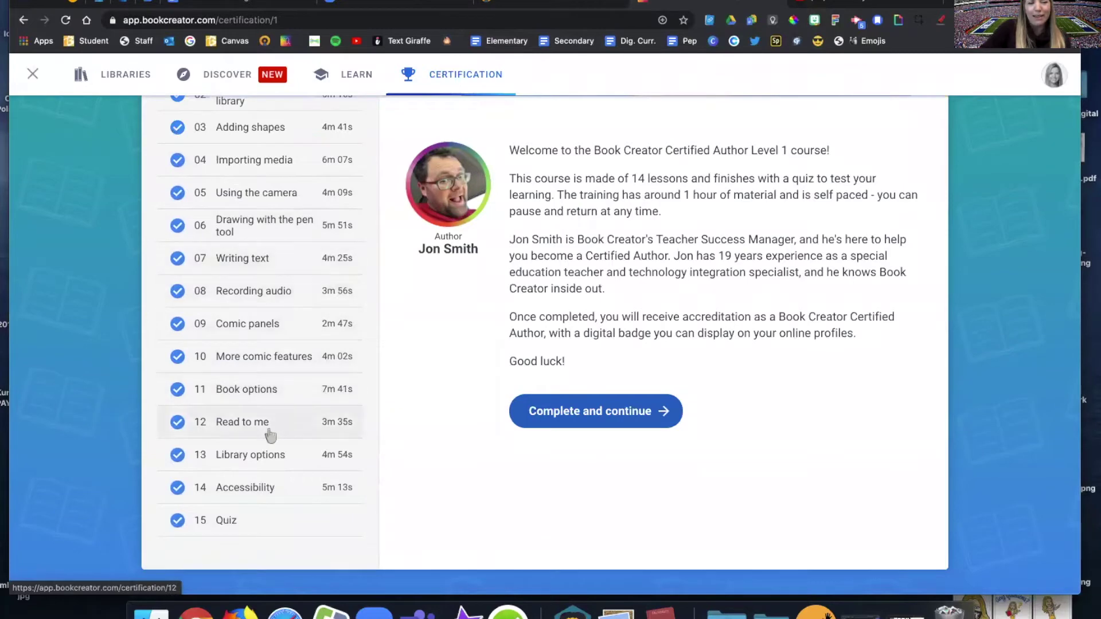
pyautogui.scroll(4, 320, 369)
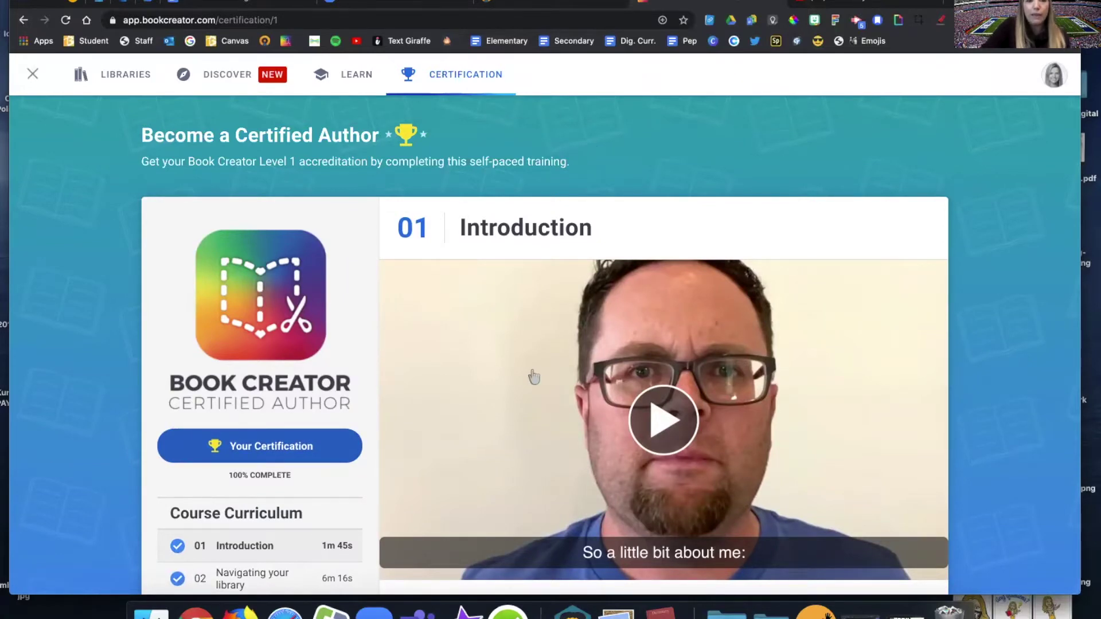
pyautogui.scroll(-1, 534, 376)
pyautogui.scroll(-6, 534, 376)
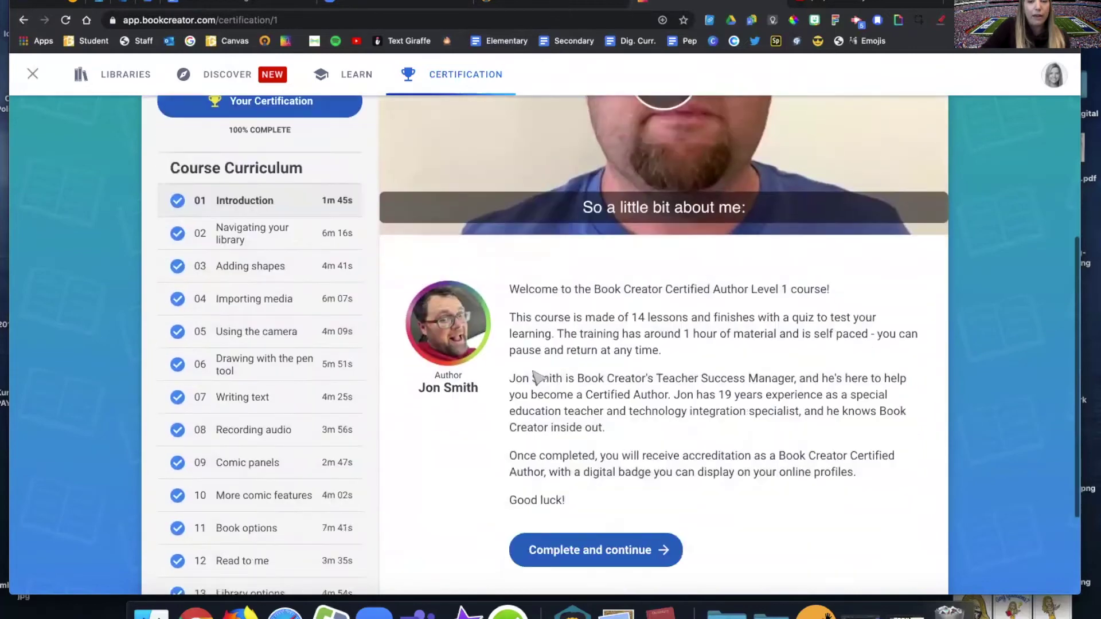
pyautogui.scroll(7, 534, 376)
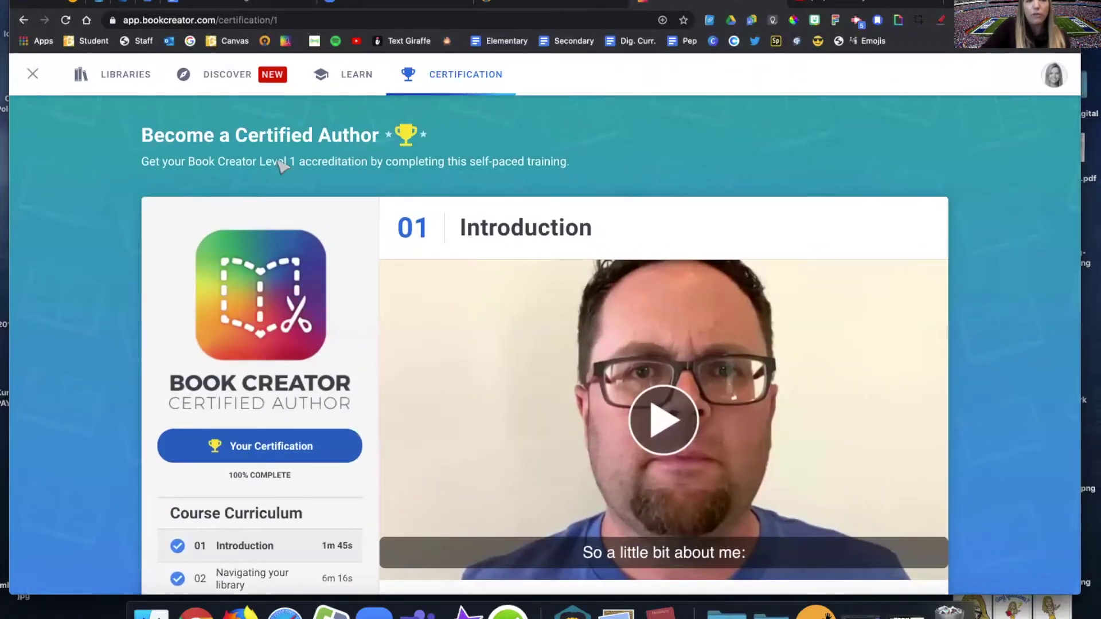
# Step: Return to the libraries, open the Sample Library and check its list of teachers and authors
pyautogui.click(108, 81)
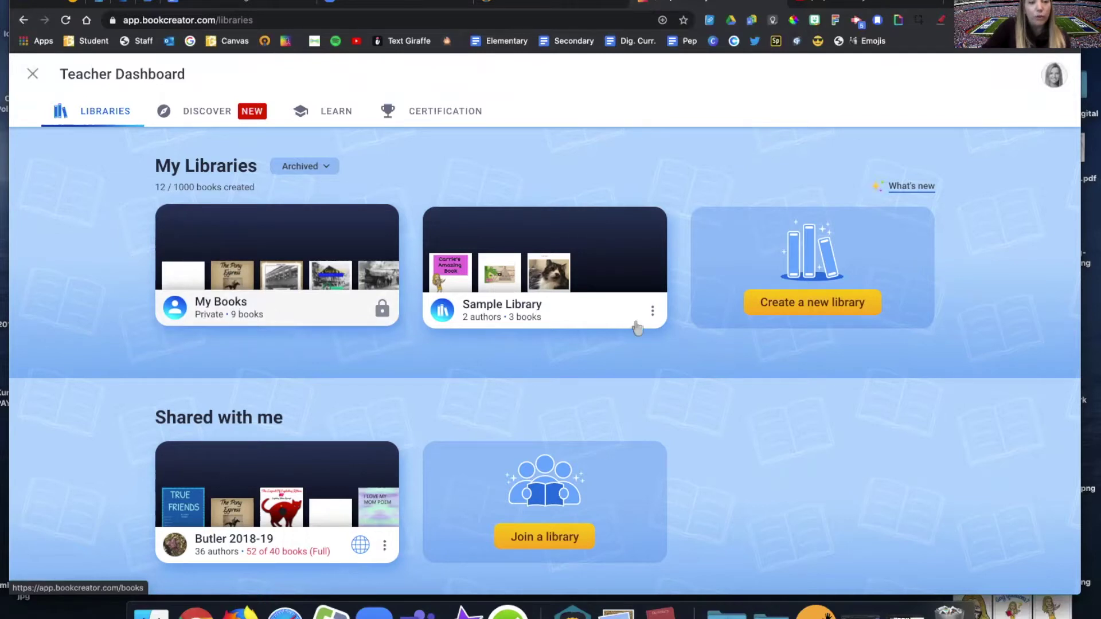
pyautogui.click(518, 310)
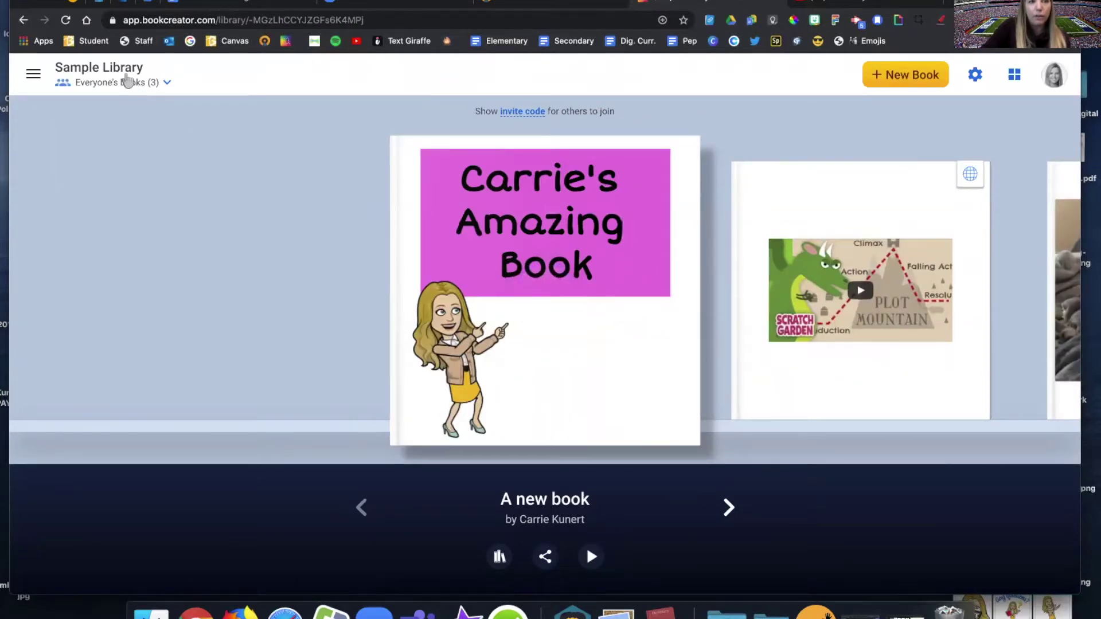
pyautogui.click(127, 83)
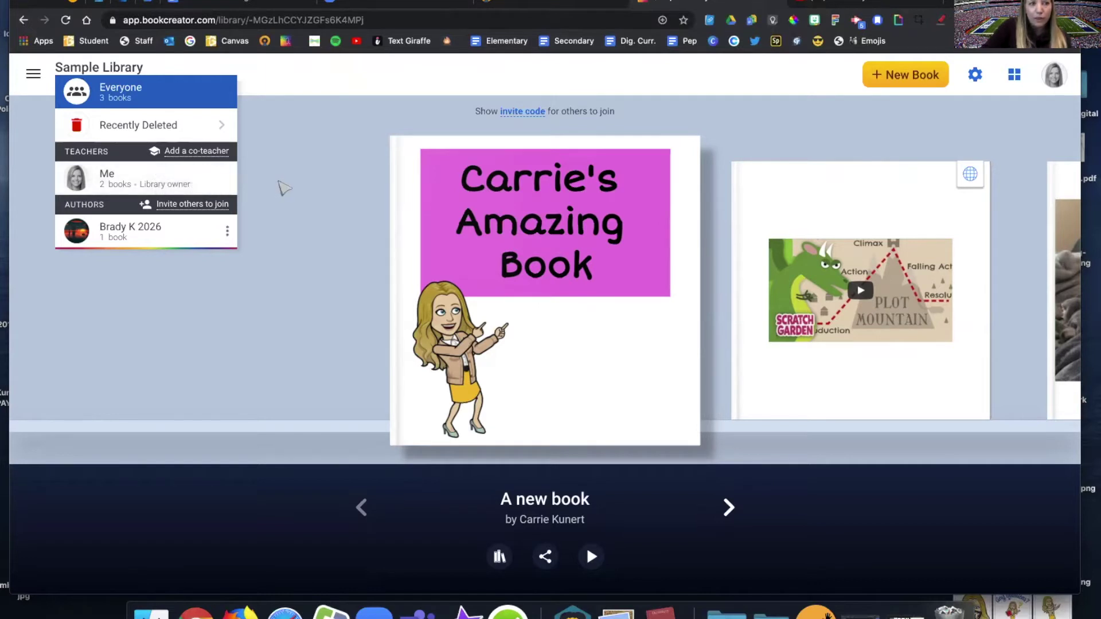
pyautogui.click(278, 184)
# Step: Show the invite code for the Sample Library and close it again
pyautogui.moveTo(636, 182)
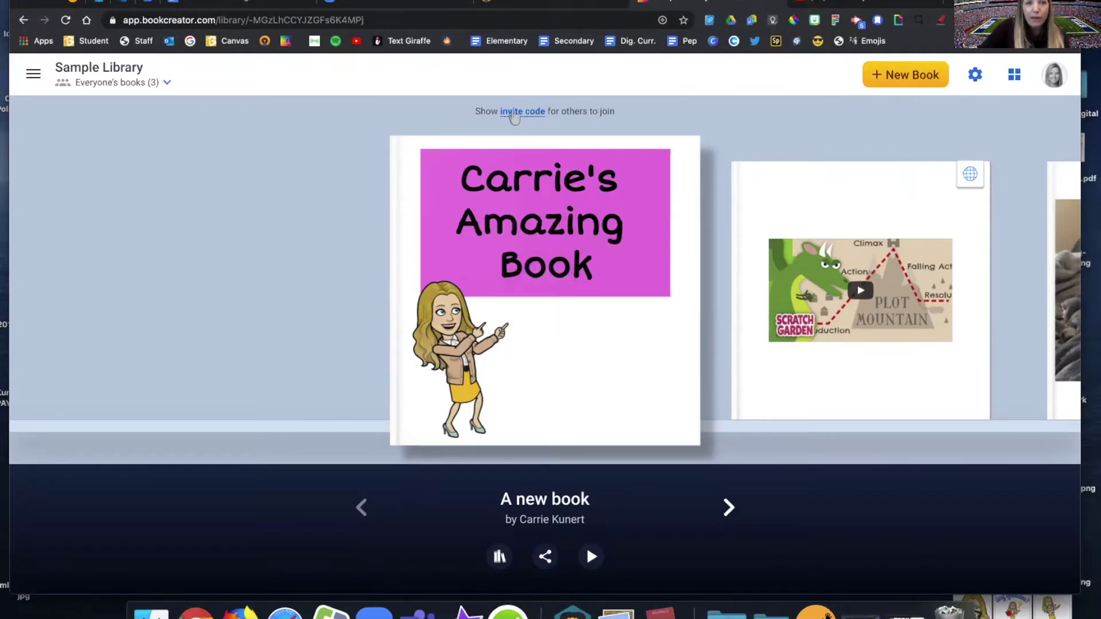
pyautogui.click(513, 112)
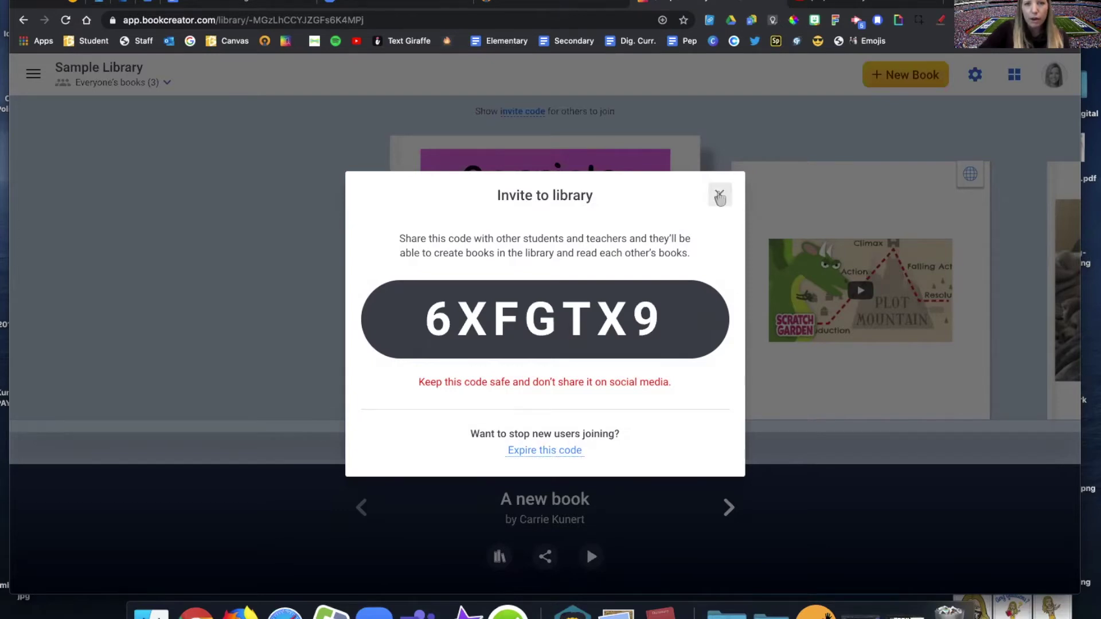
pyautogui.click(720, 196)
# Step: Create a new book in the Sample Library with the Square 1:1 Comic shape
pyautogui.moveTo(628, 253)
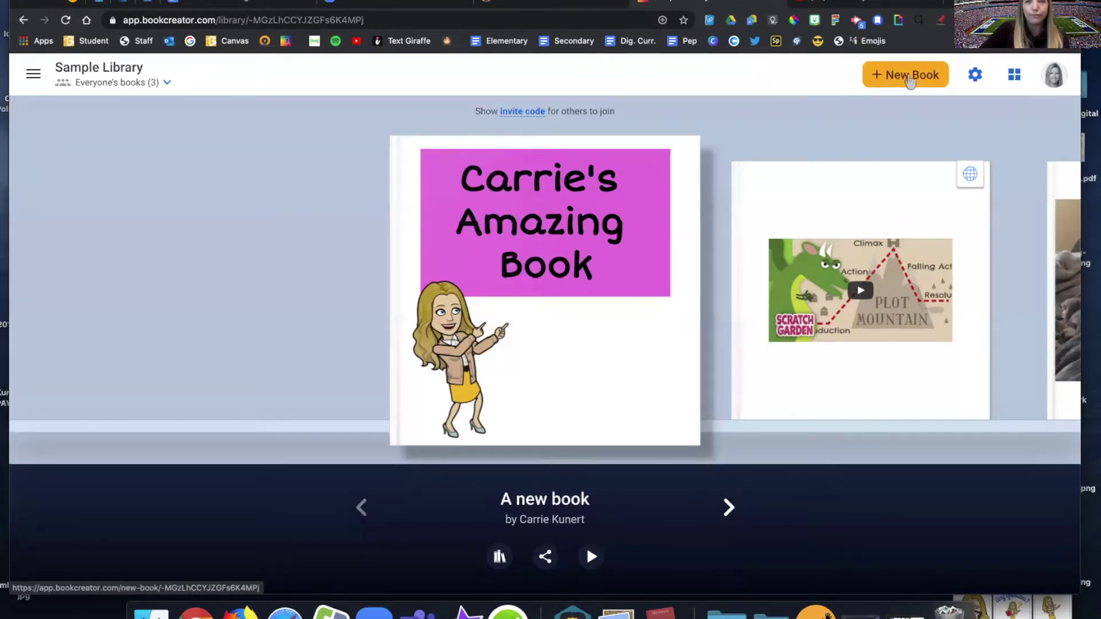
pyautogui.click(910, 82)
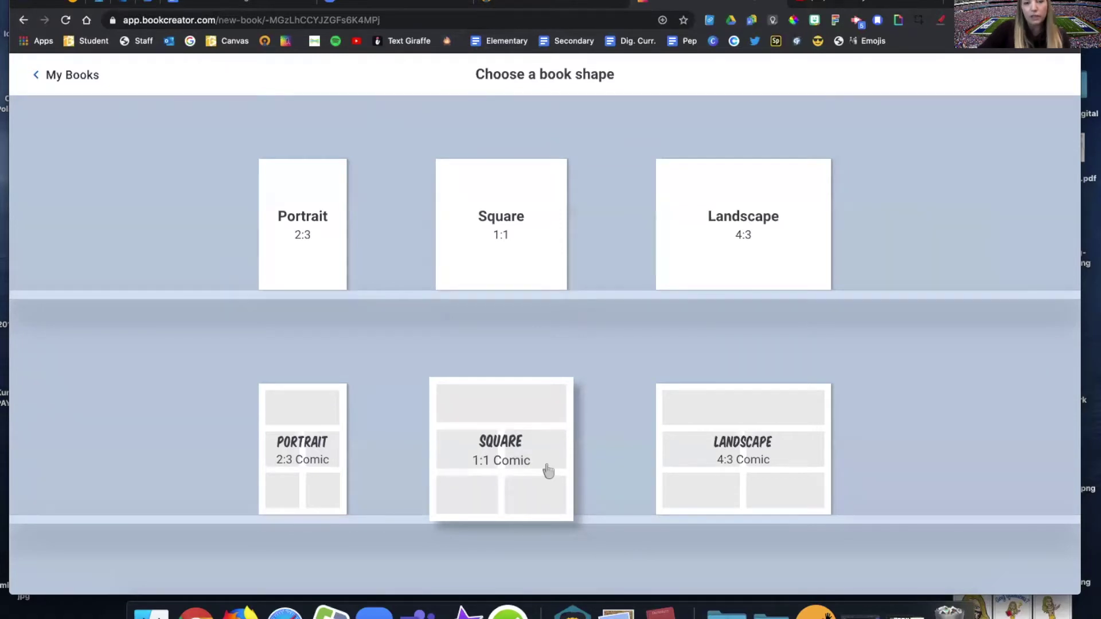
pyautogui.click(493, 457)
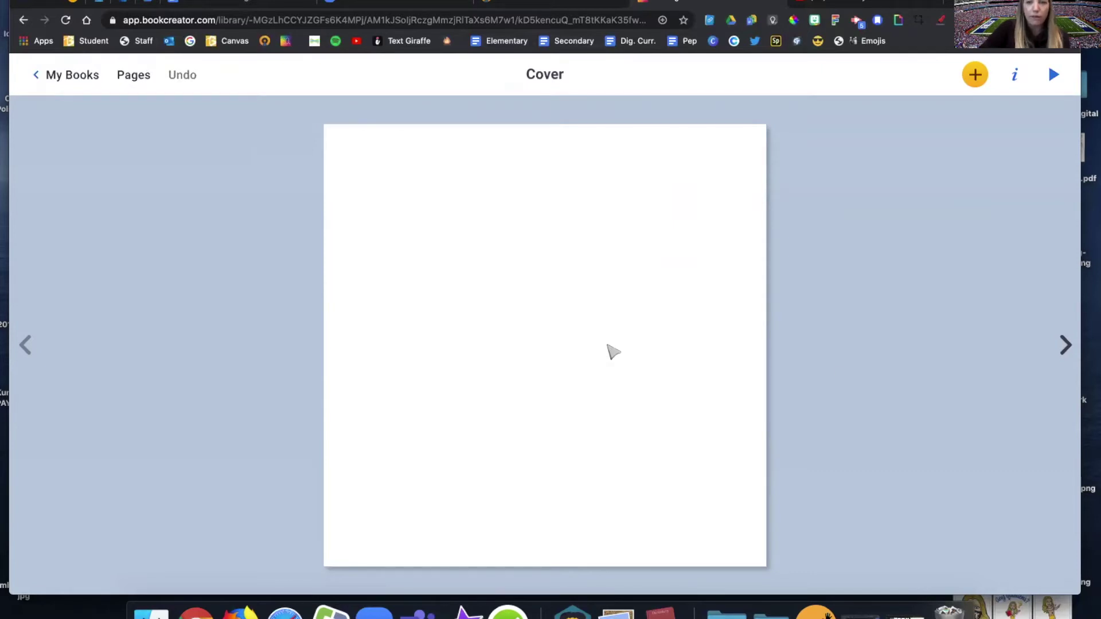
# Step: Page through the new book to its last page and return to the cover
pyautogui.click(1065, 346)
pyautogui.click(1065, 346)
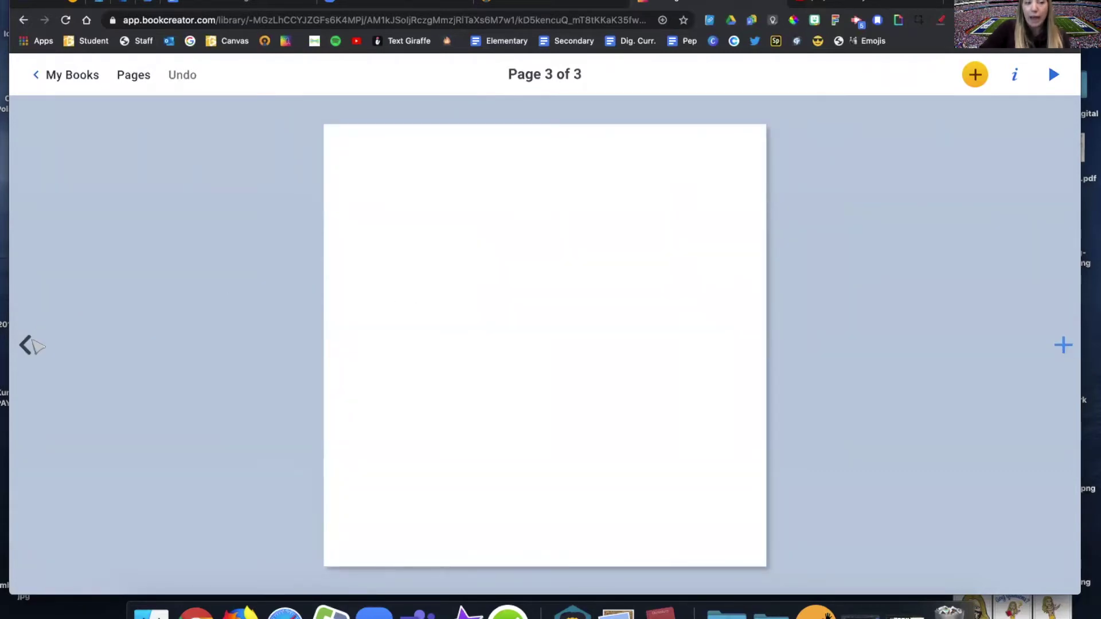
pyautogui.click(27, 345)
pyautogui.click(27, 344)
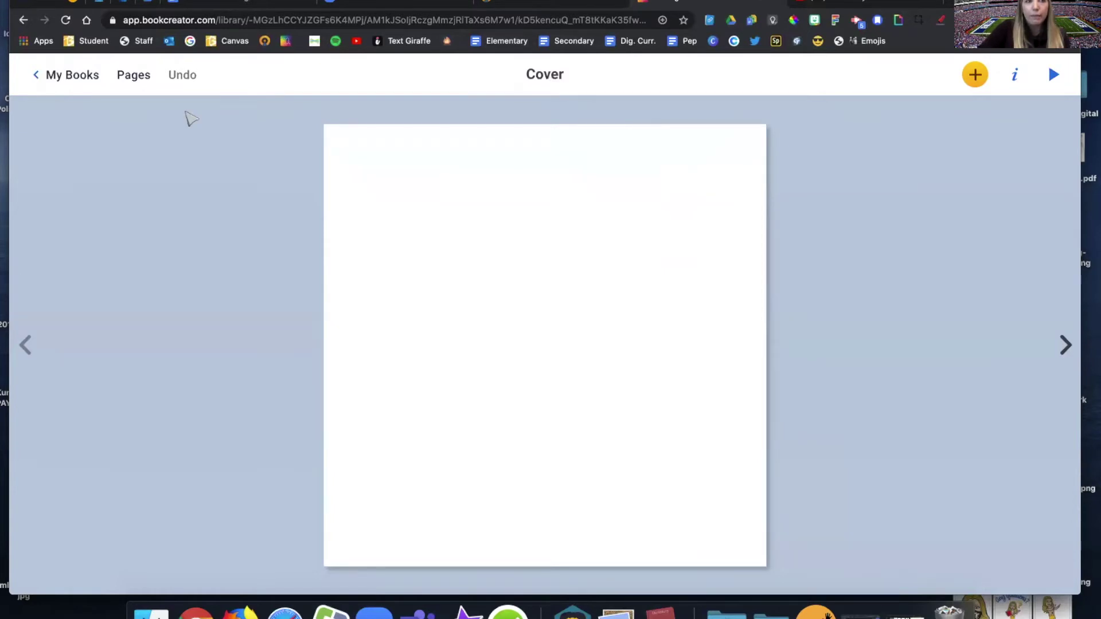
# Step: Open the page overview, swap pages 2 and 3 and back again, view page 3's options and return to the cover
pyautogui.click(134, 75)
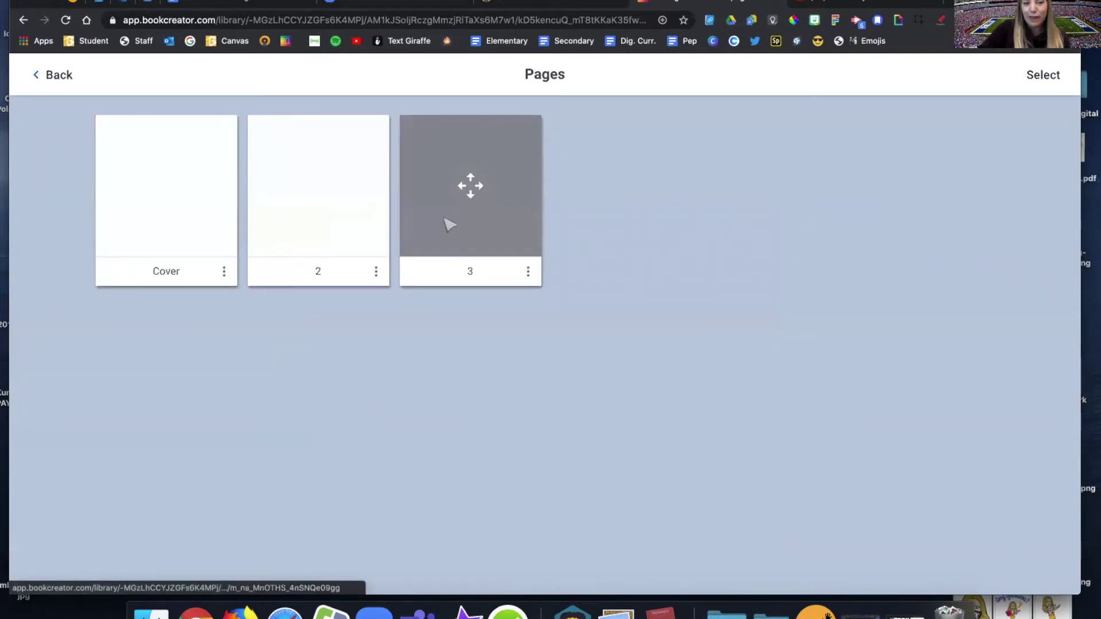
pyautogui.moveTo(474, 221); pyautogui.dragTo(332, 222)
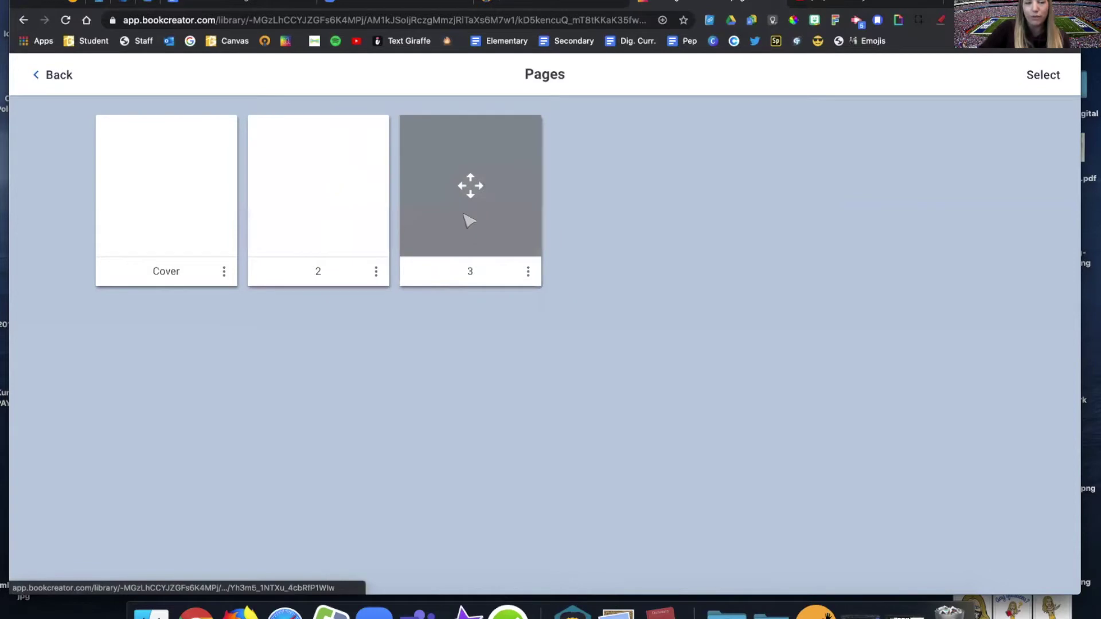
pyautogui.moveTo(467, 221); pyautogui.dragTo(329, 219)
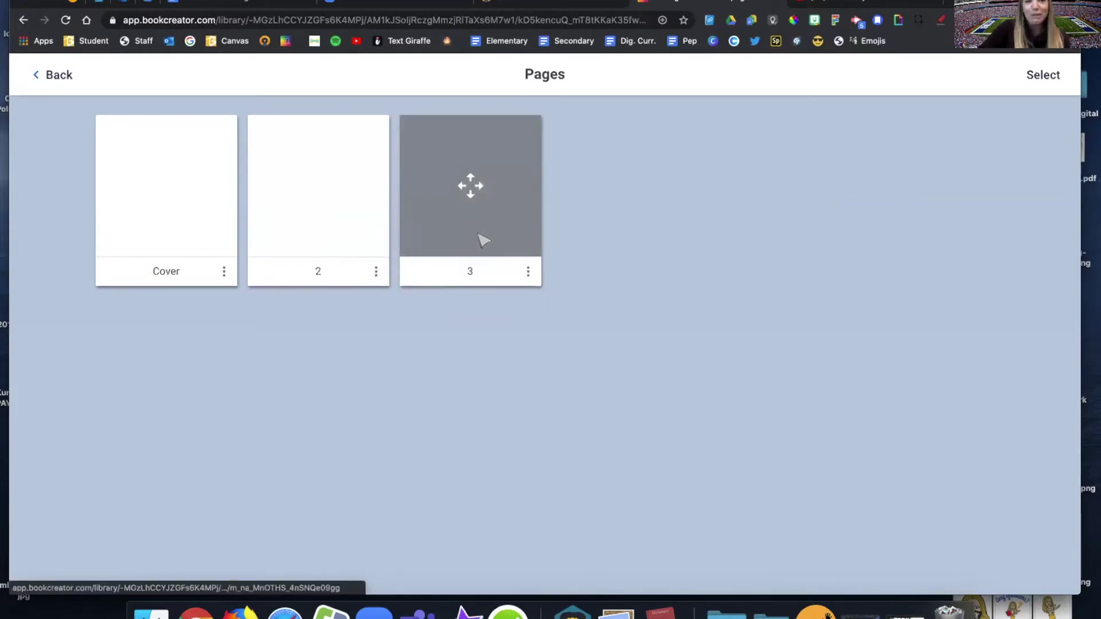
pyautogui.click(527, 273)
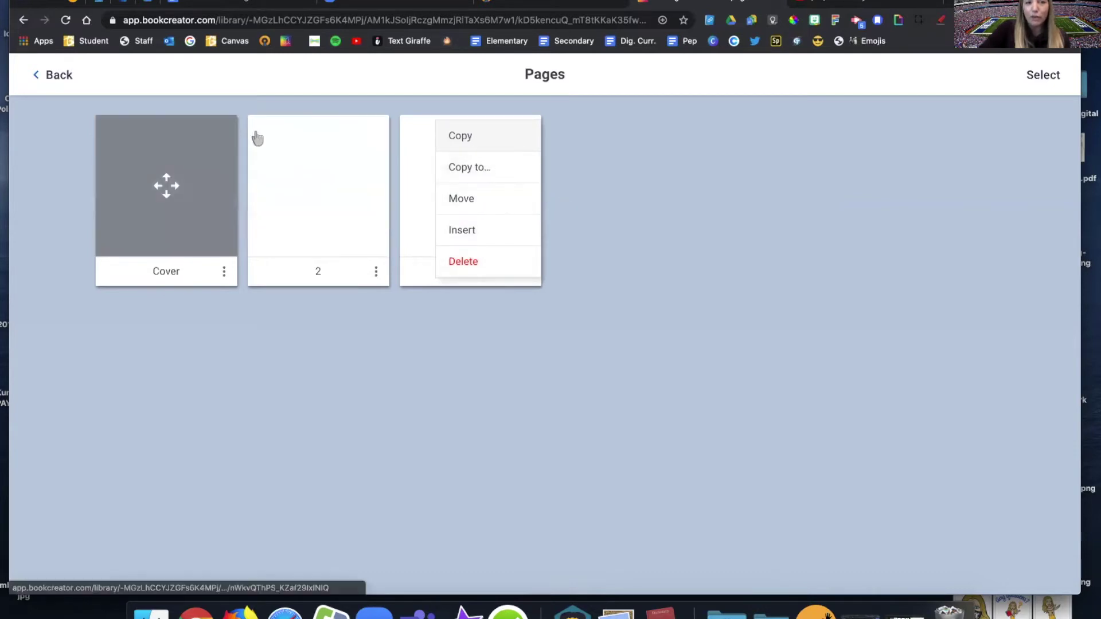
pyautogui.click(57, 75)
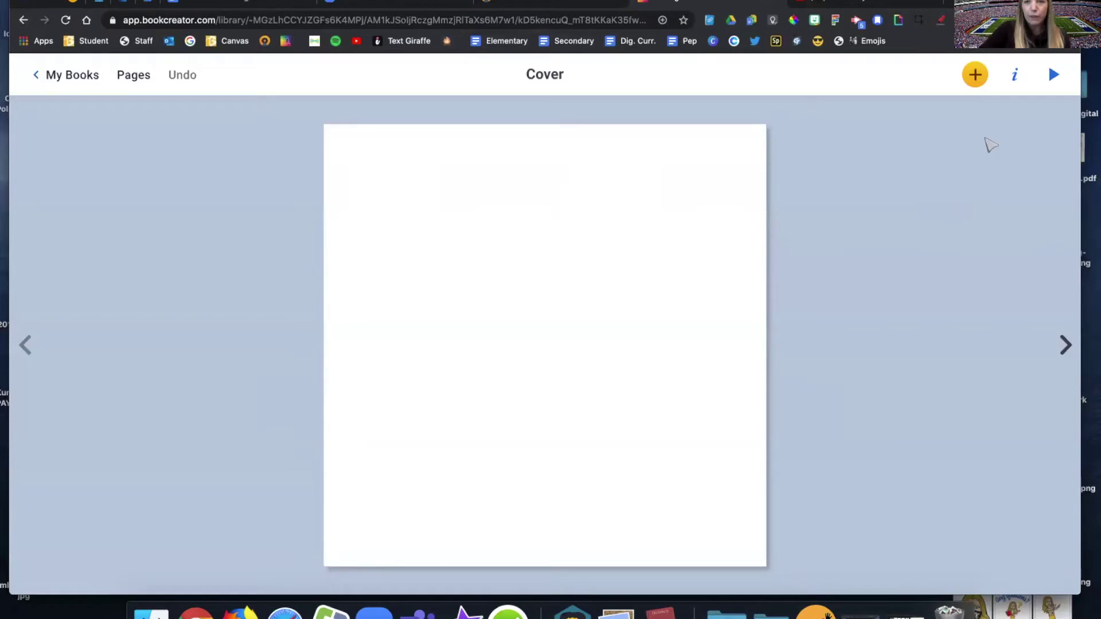
# Step: Import the waving-character PNG starting with f3af4143 from the Desktop onto the cover and place it at the page's lower right
pyautogui.click(976, 77)
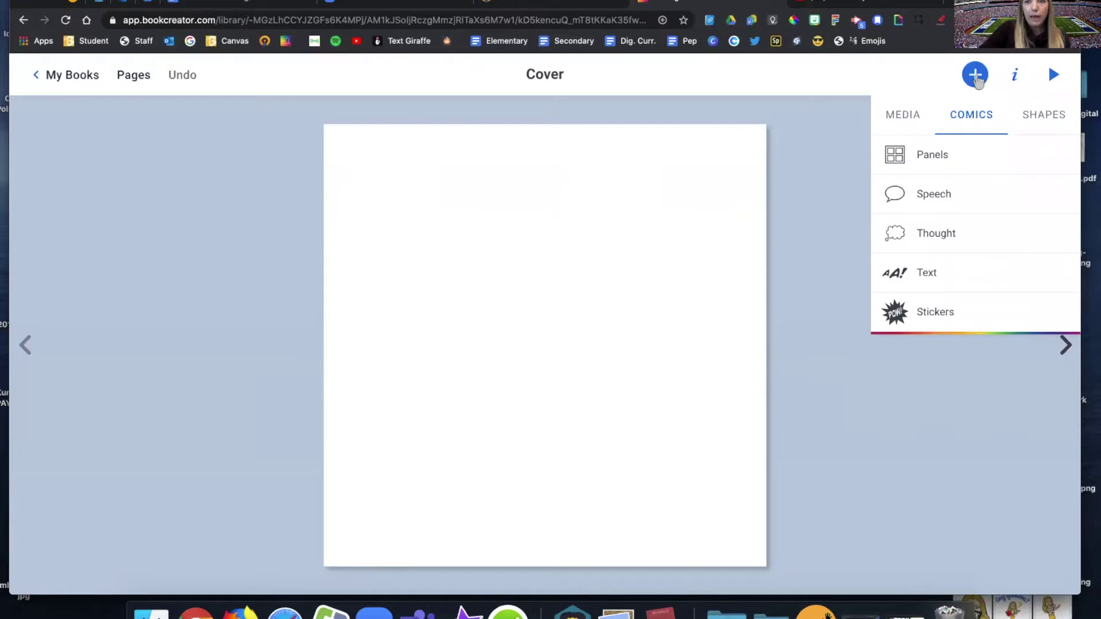
pyautogui.click(904, 116)
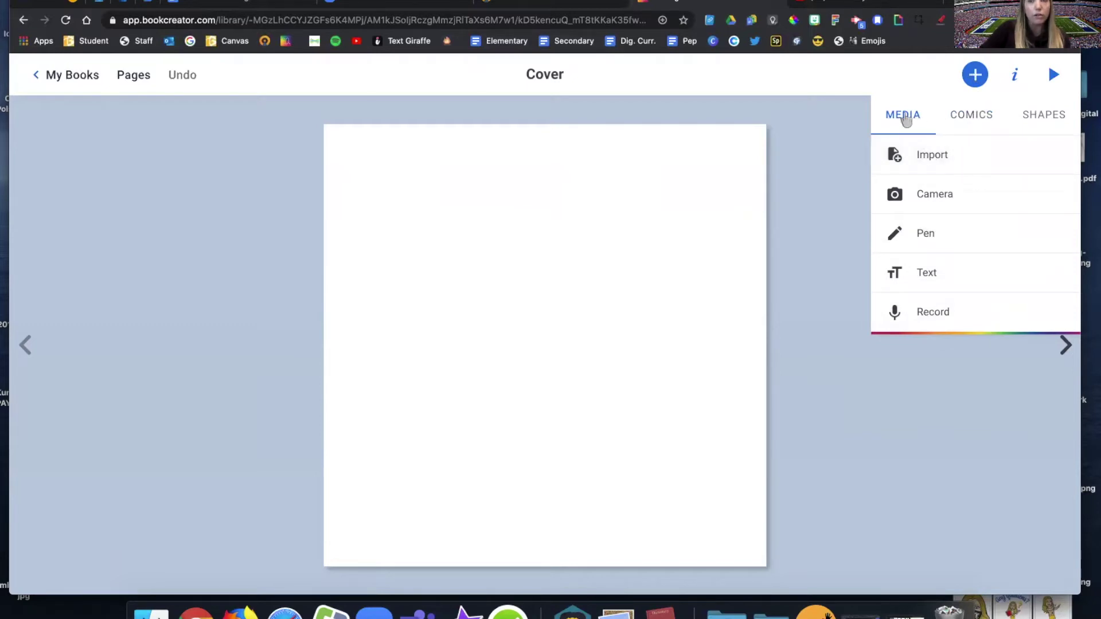
pyautogui.click(934, 158)
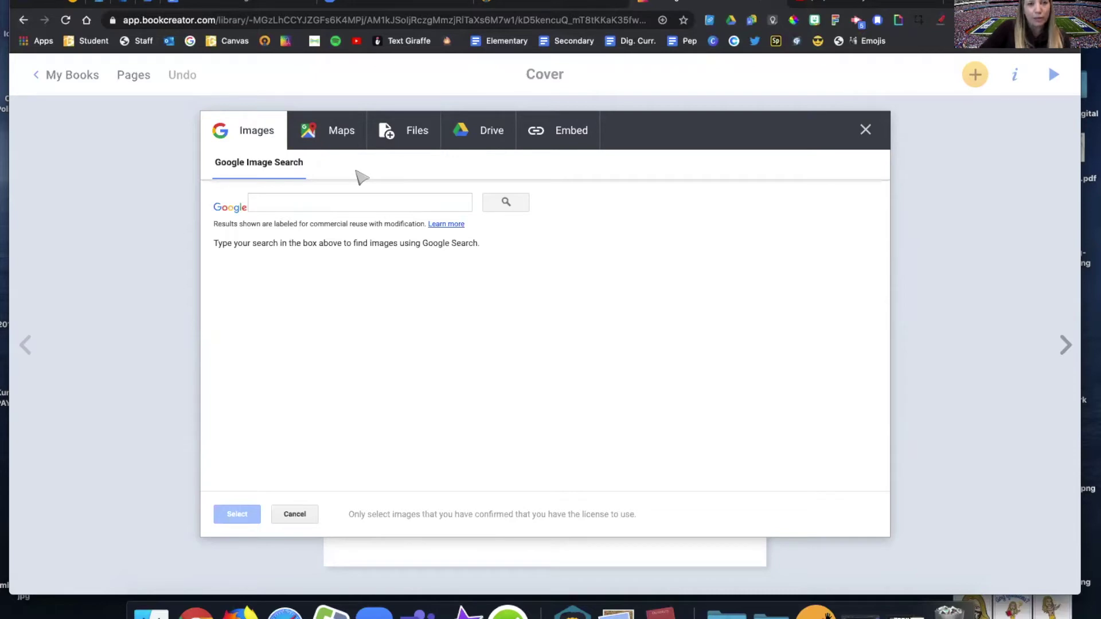
pyautogui.click(326, 139)
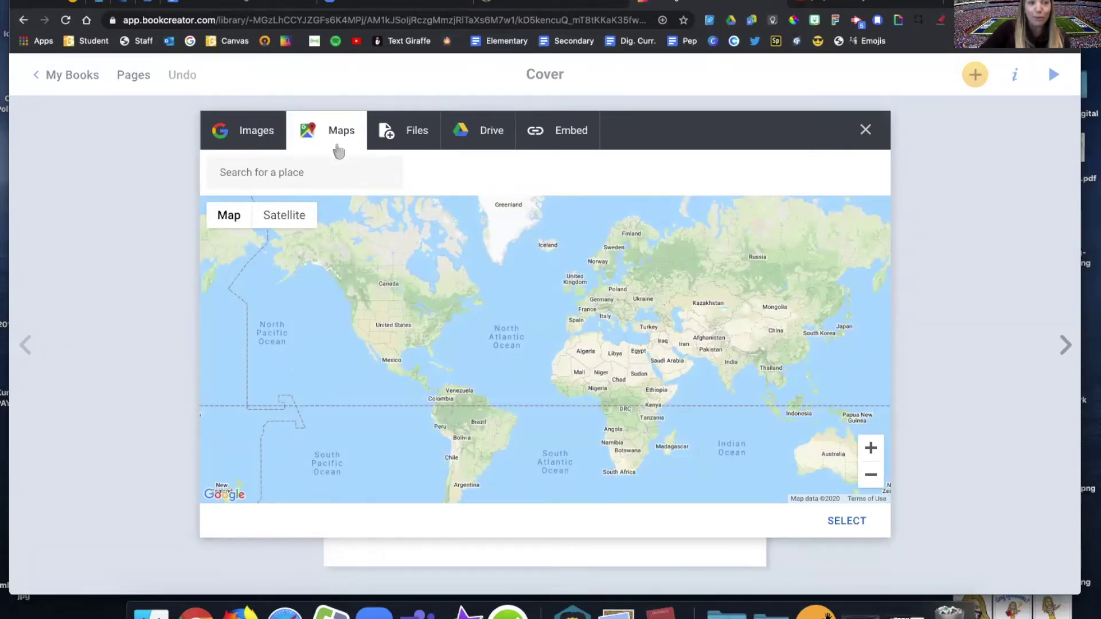
pyautogui.click(410, 134)
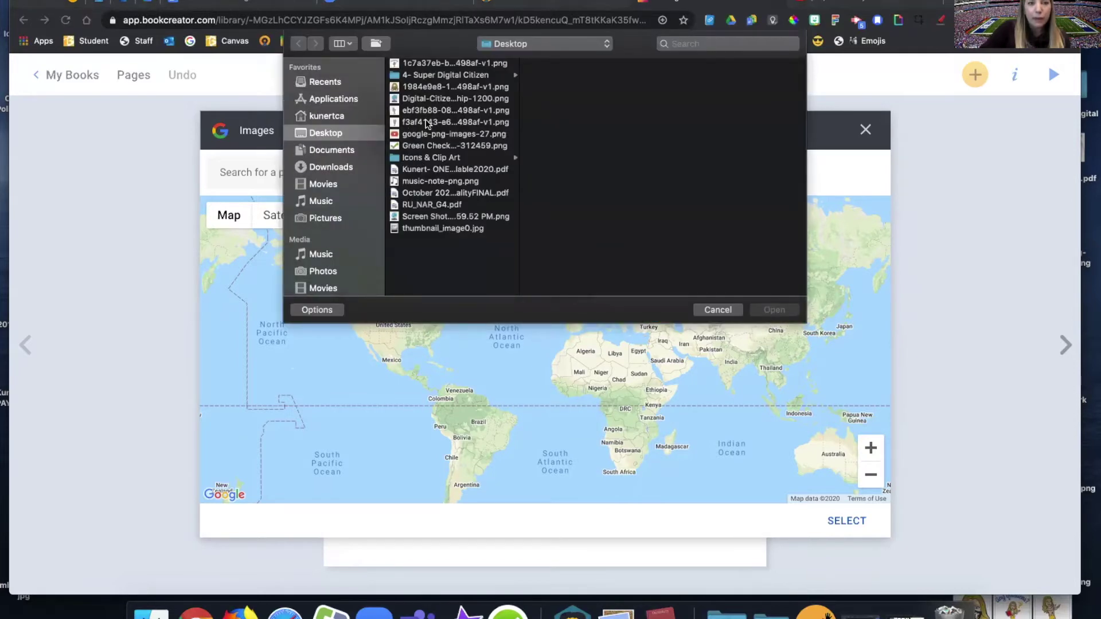
pyautogui.click(425, 120)
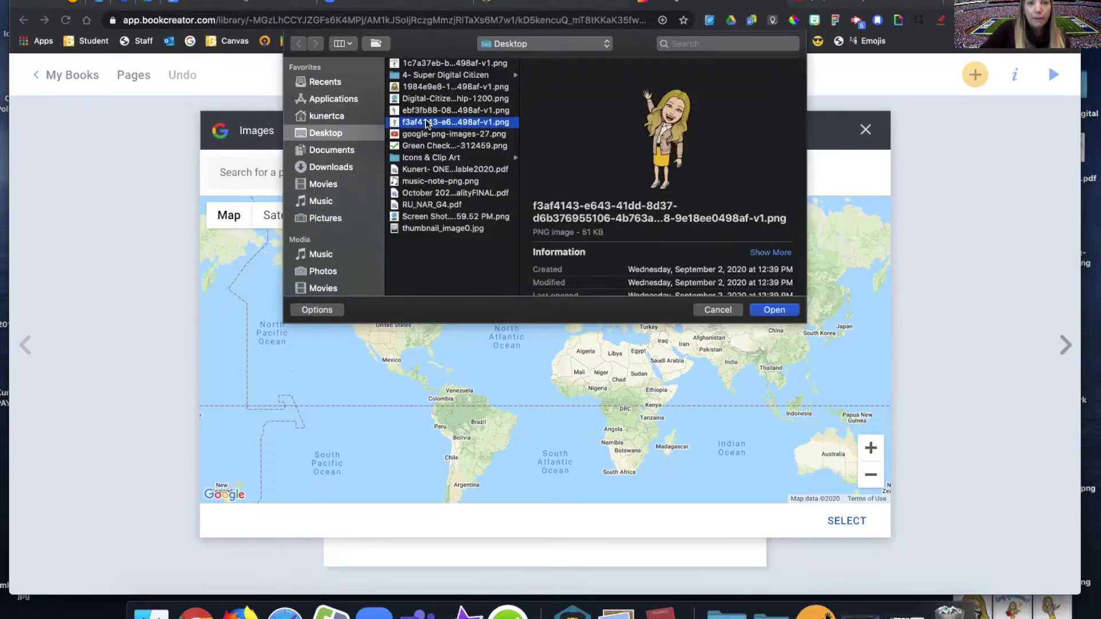
pyautogui.click(779, 310)
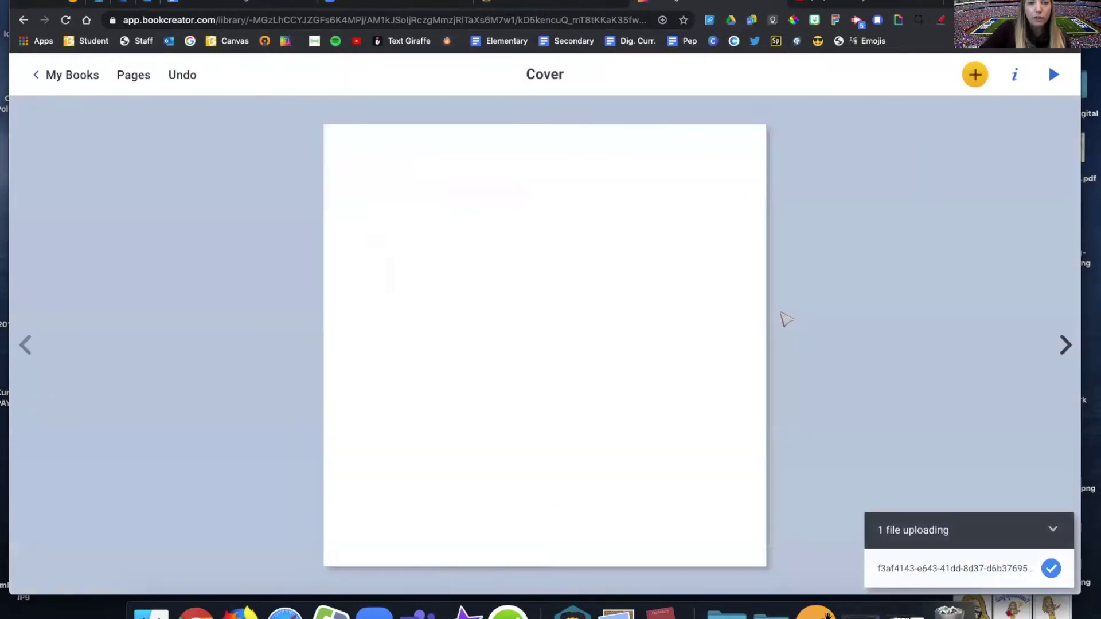
pyautogui.moveTo(613, 361); pyautogui.dragTo(659, 447)
# Step: Open the media import again, view the Drive source and bring up the form for embedding a web page
pyautogui.click(974, 74)
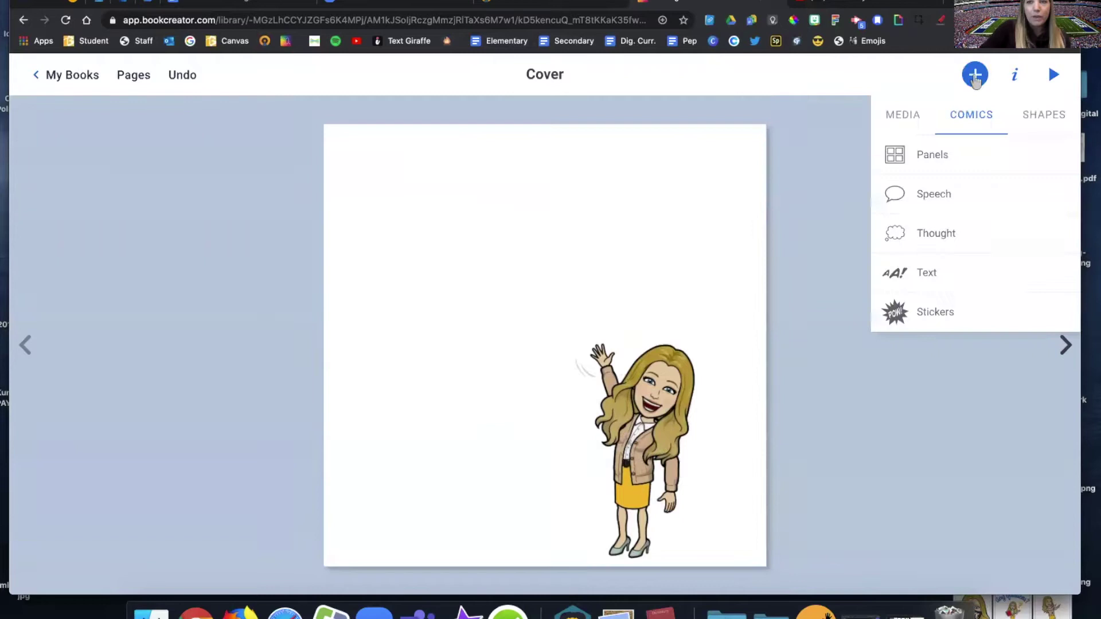
pyautogui.click(900, 119)
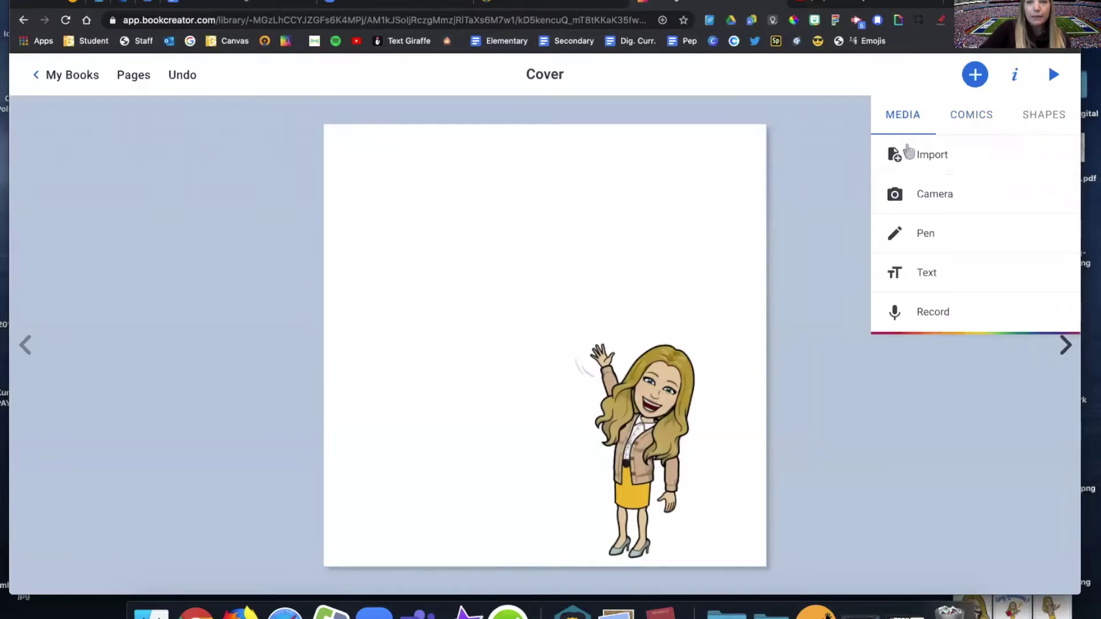
pyautogui.click(911, 154)
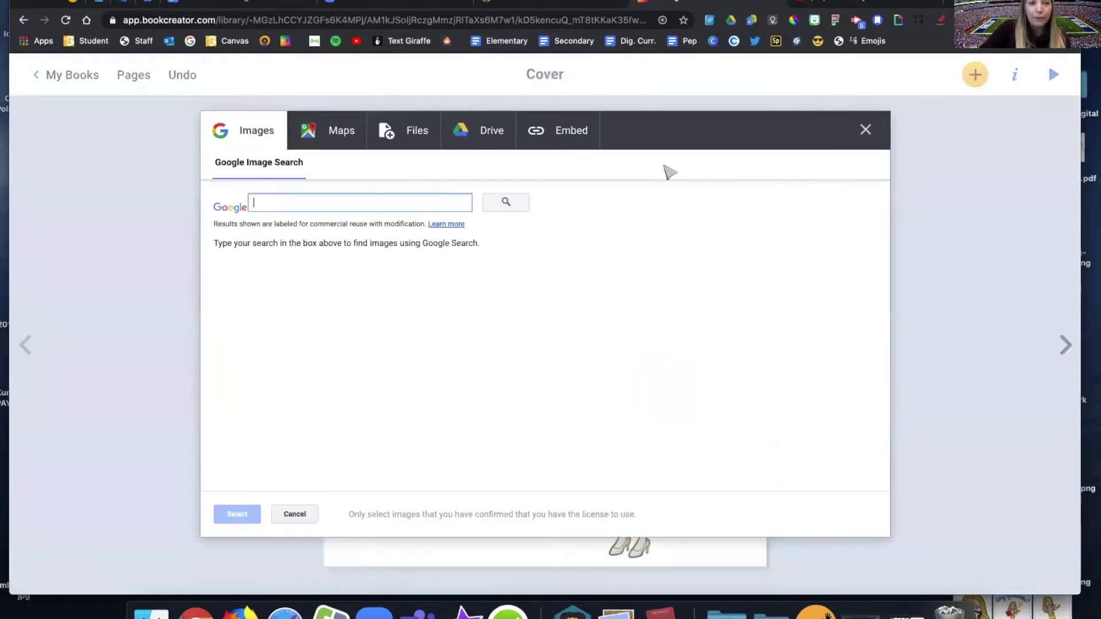
pyautogui.click(483, 131)
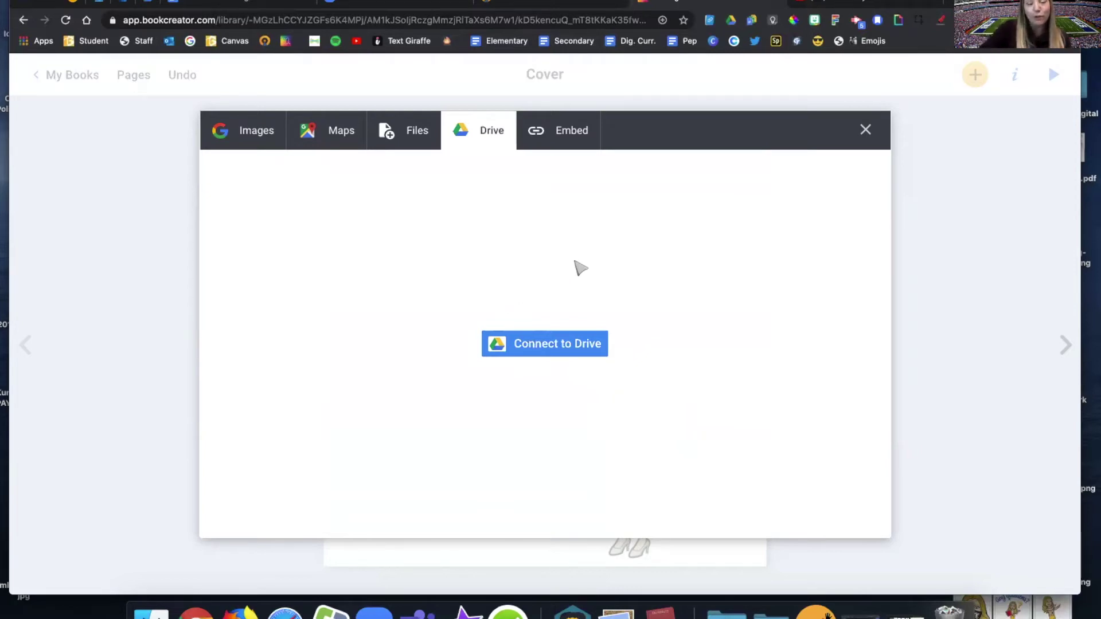
pyautogui.click(569, 133)
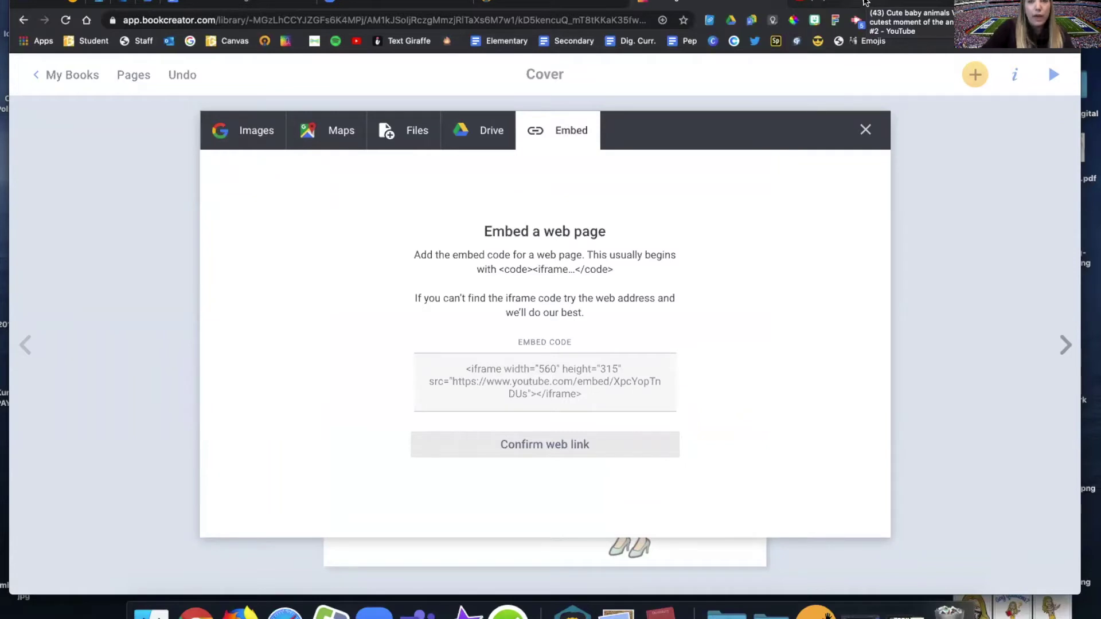
# Step: Switch to the YouTube puppy video and copy its web address
pyautogui.click(865, 2)
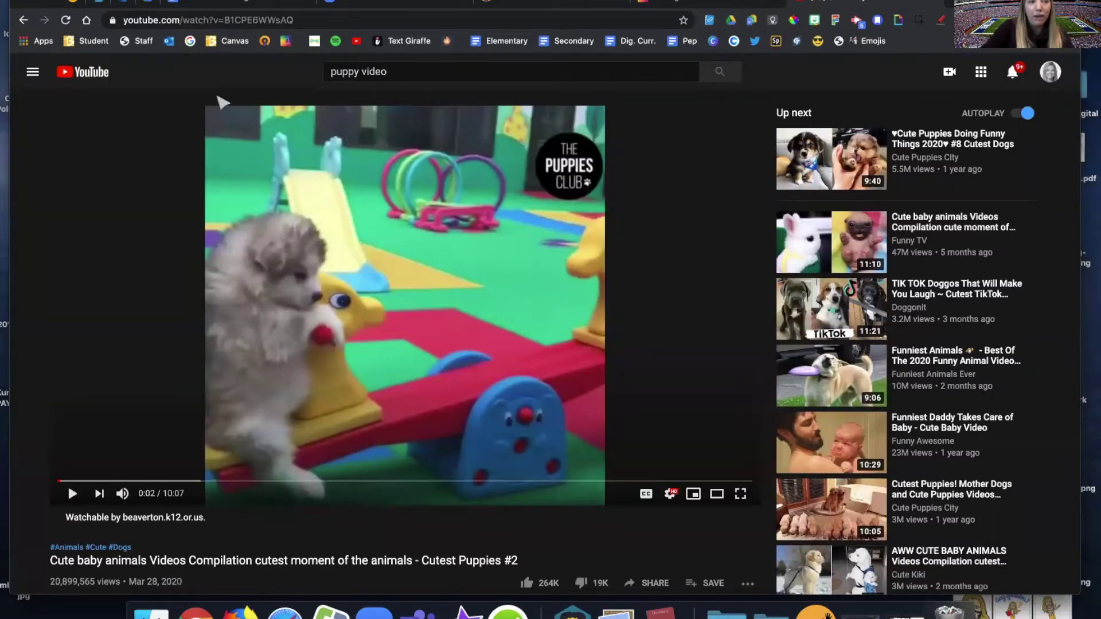
pyautogui.click(206, 19)
pyautogui.hotkey('ctrl', 'c')
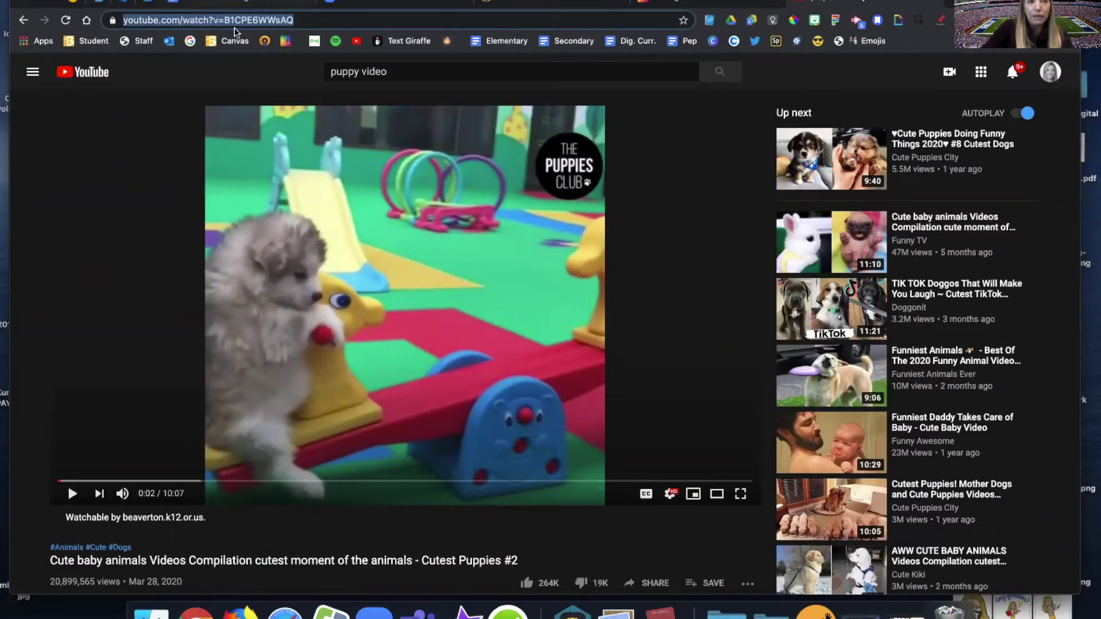
pyautogui.click(691, 4)
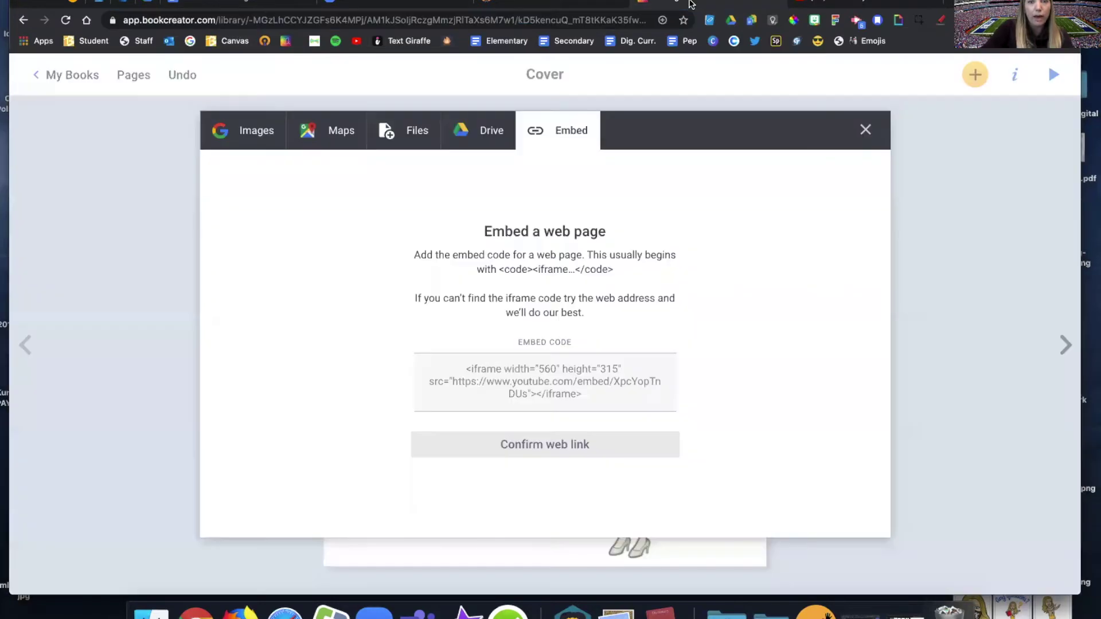
pyautogui.click(488, 367)
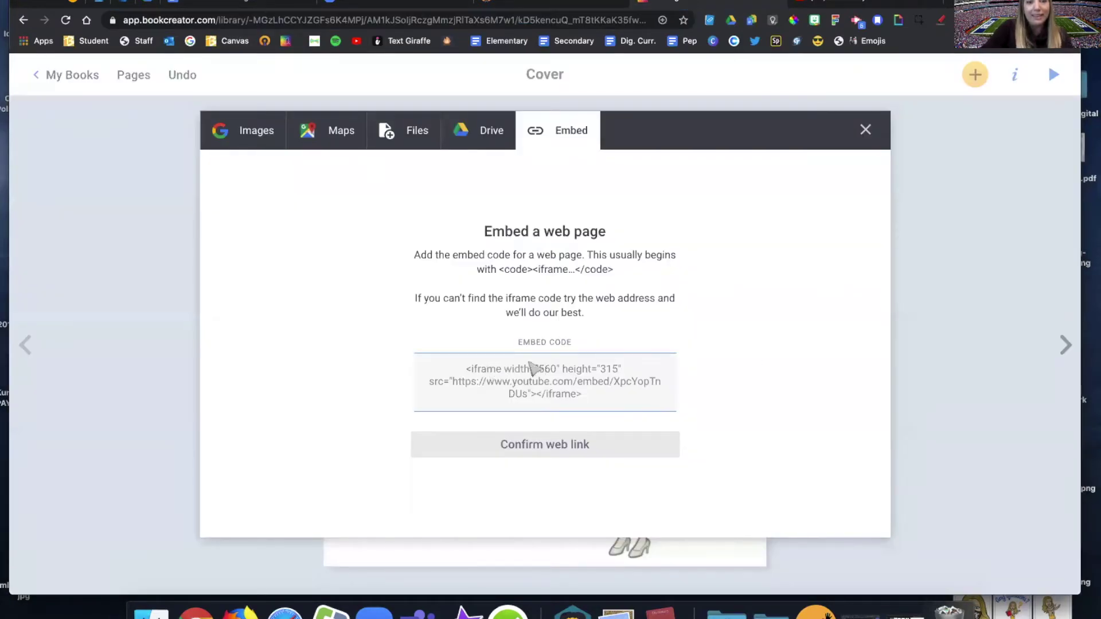
pyautogui.hotkey('ctrl', 'v')
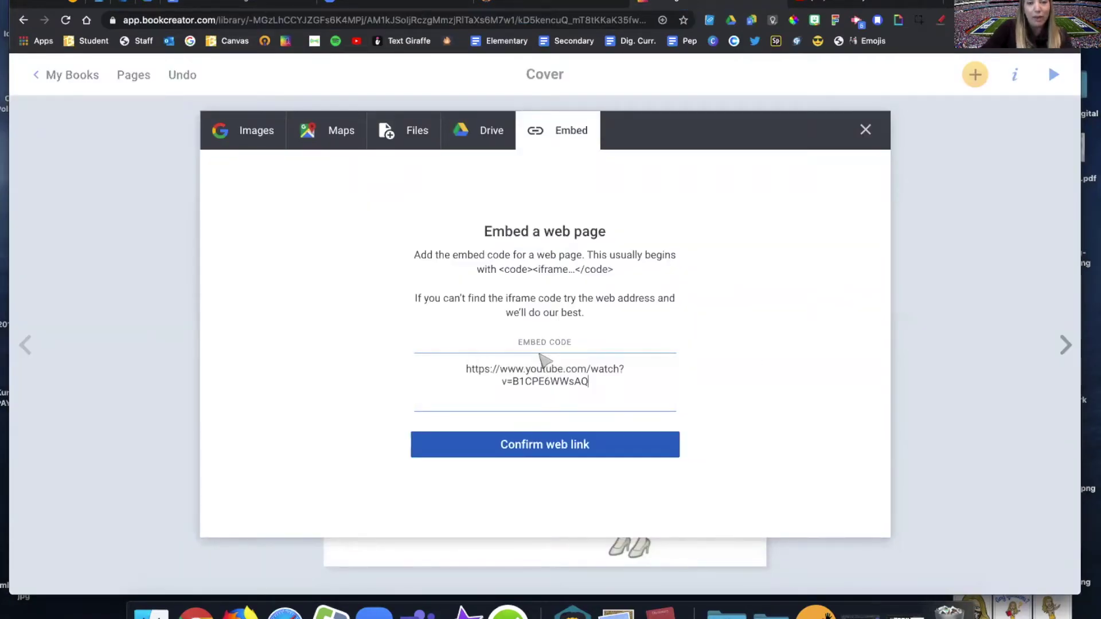
pyautogui.click(539, 452)
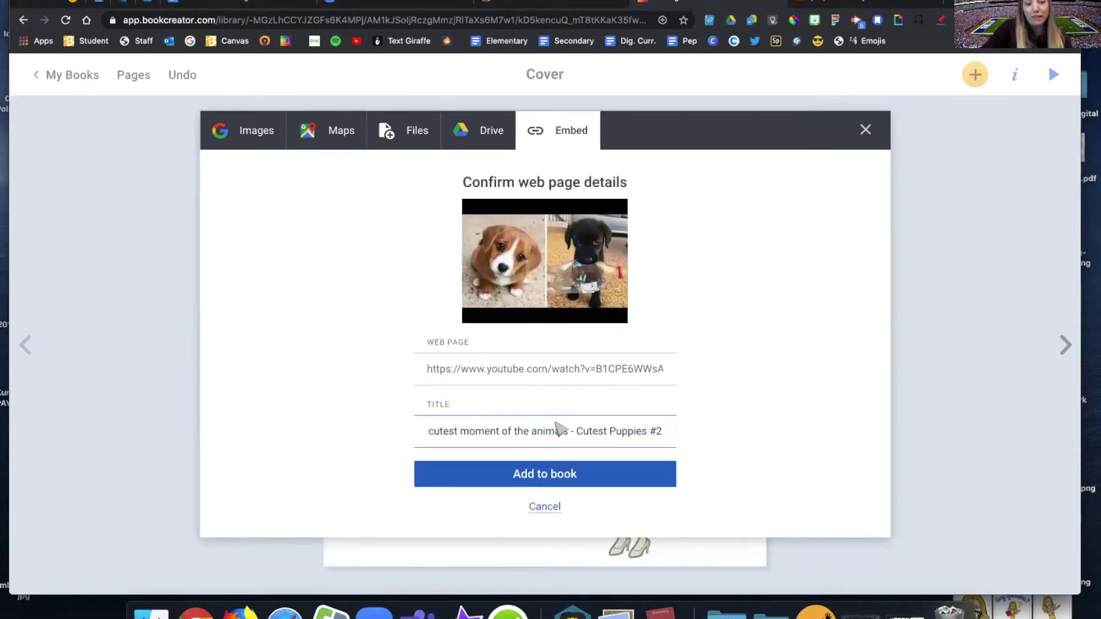
pyautogui.click(544, 480)
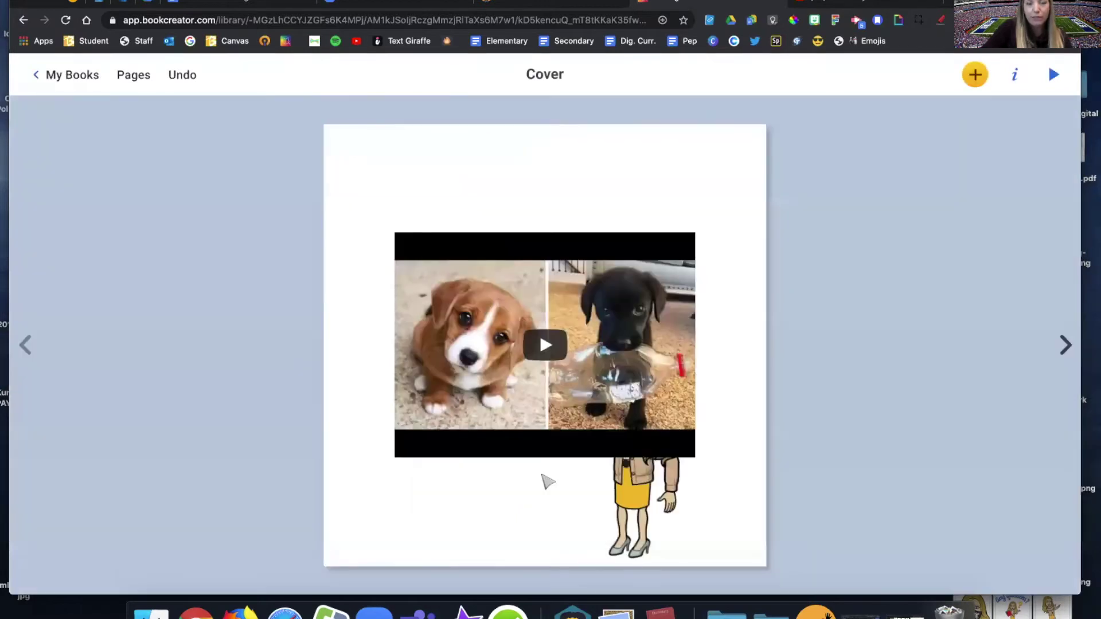
# Step: Move the embedded video to the cover's upper left and shift the character toward the page's right edge
pyautogui.moveTo(614, 327); pyautogui.dragTo(564, 227)
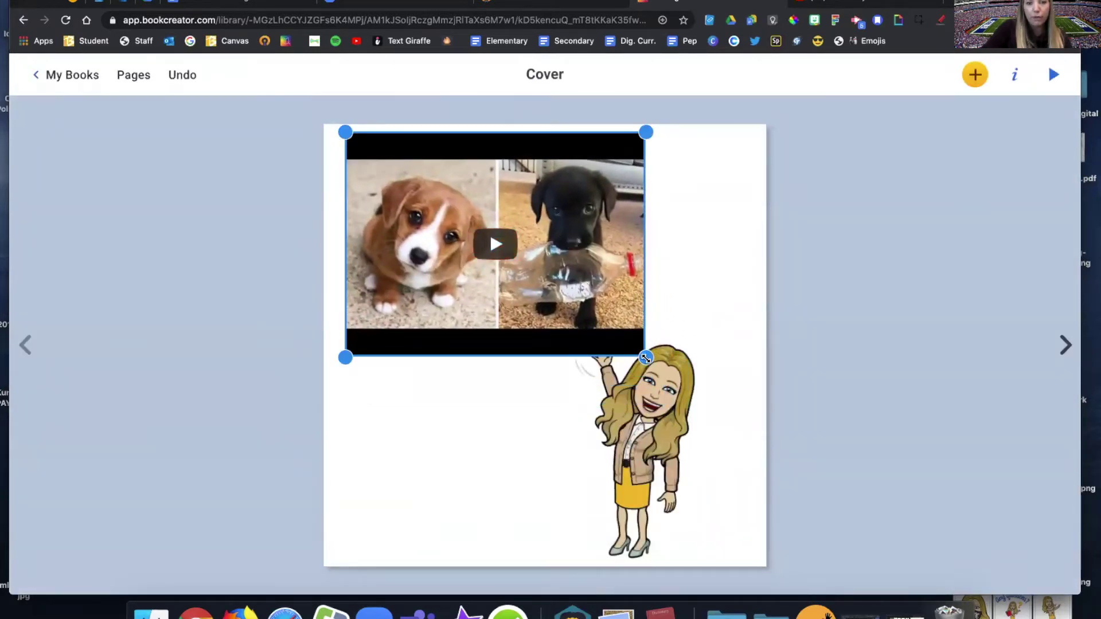
pyautogui.moveTo(611, 303); pyautogui.dragTo(601, 302)
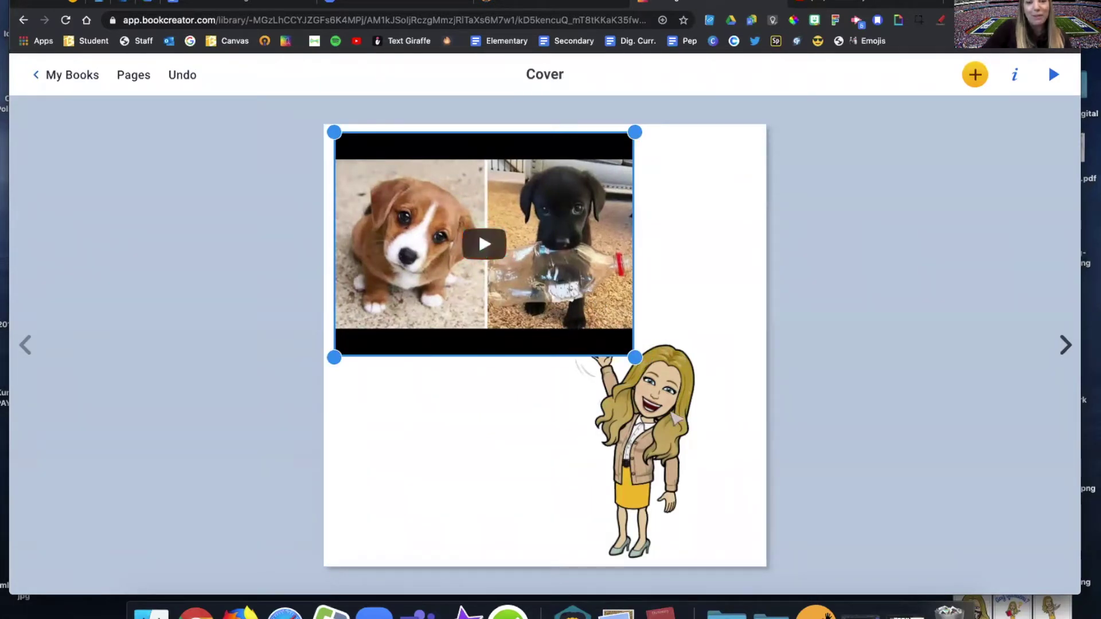
pyautogui.moveTo(666, 420); pyautogui.dragTo(716, 422)
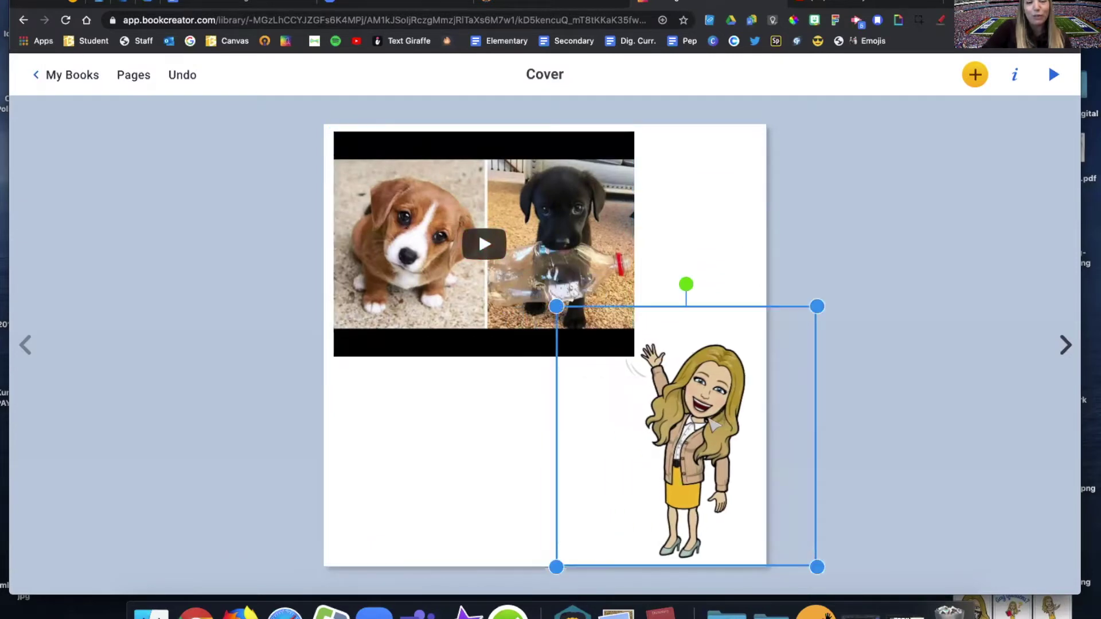
# Step: Play the embedded puppy video, view it in full screen and close the player
pyautogui.click(497, 329)
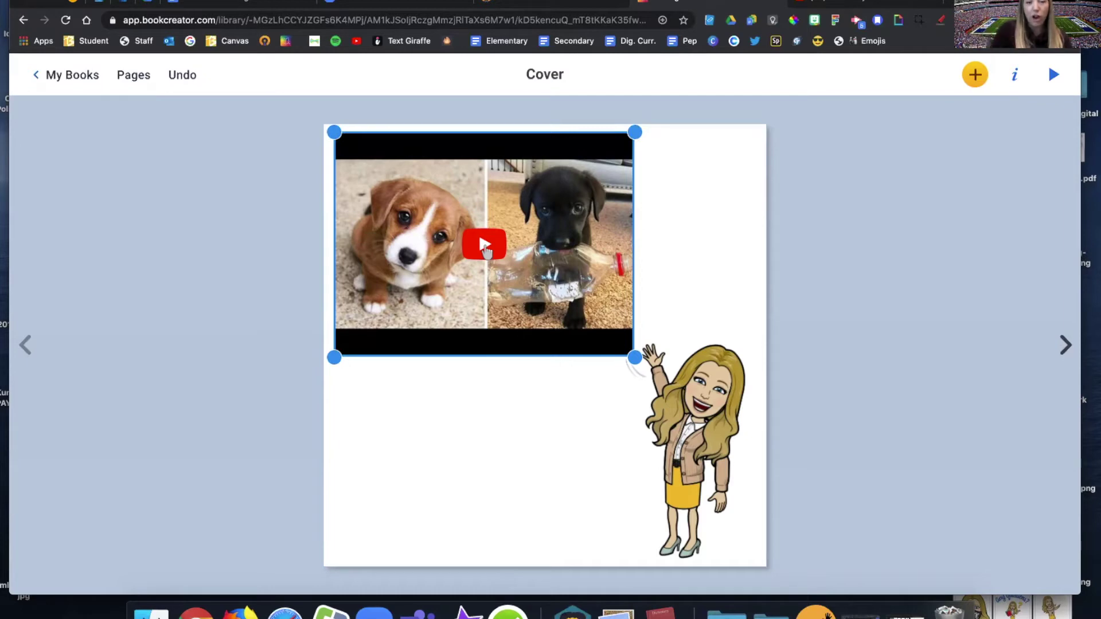
pyautogui.click(484, 246)
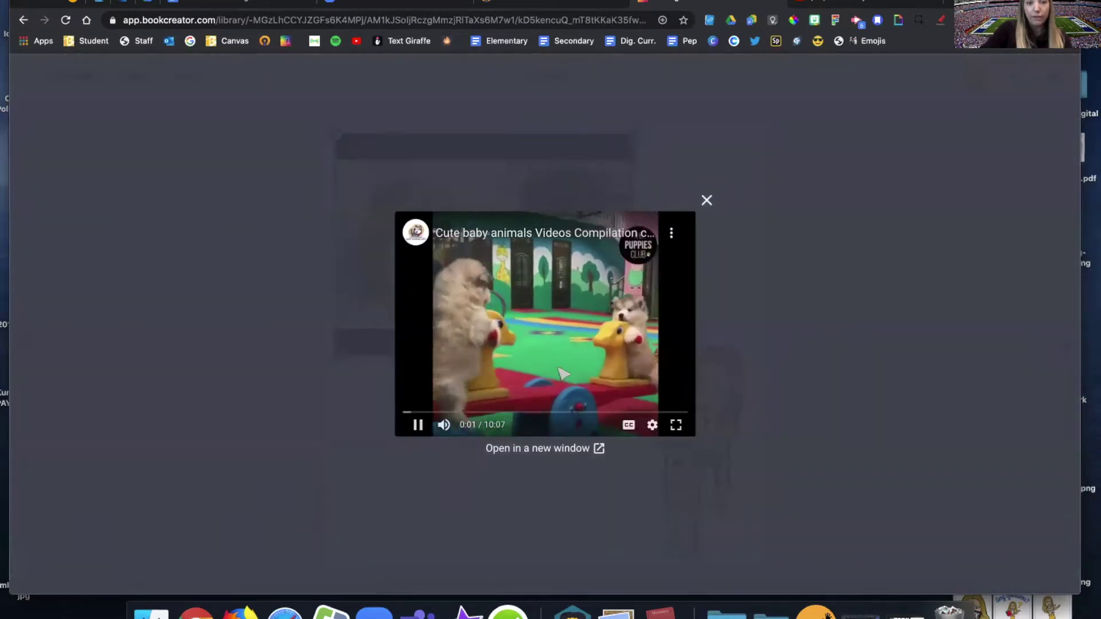
pyautogui.click(675, 426)
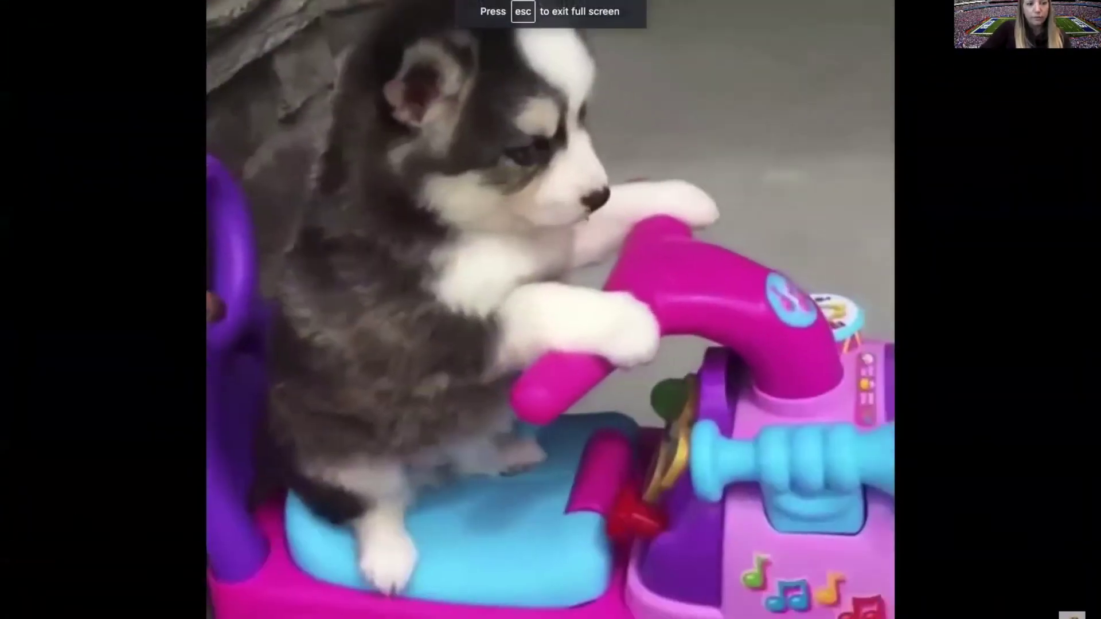
pyautogui.press('Escape')
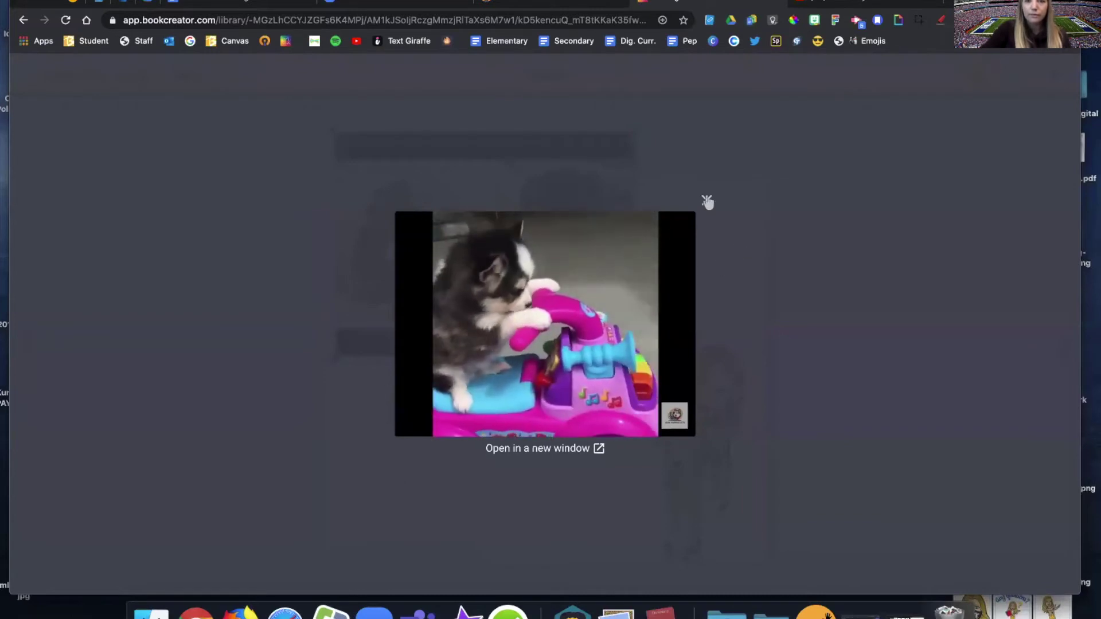
pyautogui.click(708, 200)
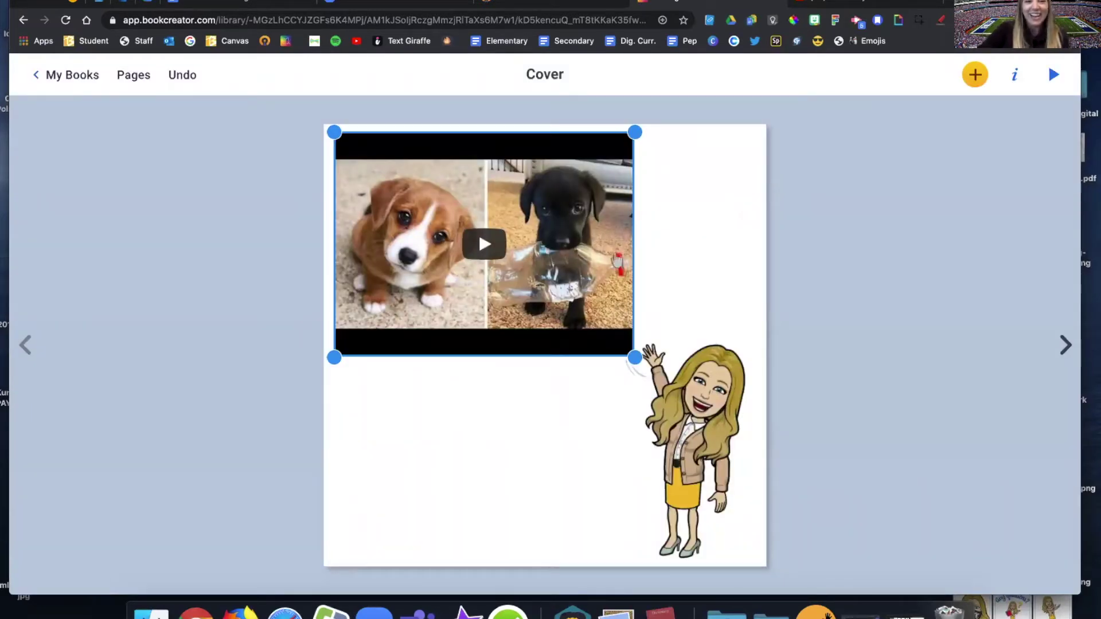
# Step: Nudge the embedded puppy video slightly toward the cover's left edge and deselect it
pyautogui.moveTo(580, 257); pyautogui.dragTo(578, 261)
pyautogui.click(714, 269)
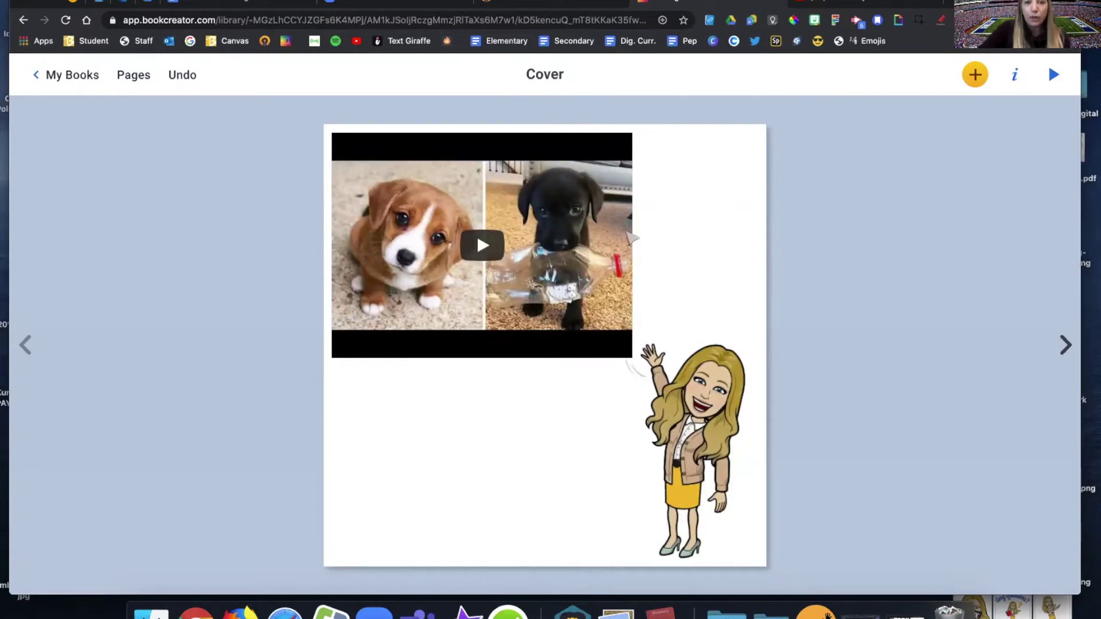
# Step: Review the import sources and the other media options available for the cover
pyautogui.click(975, 76)
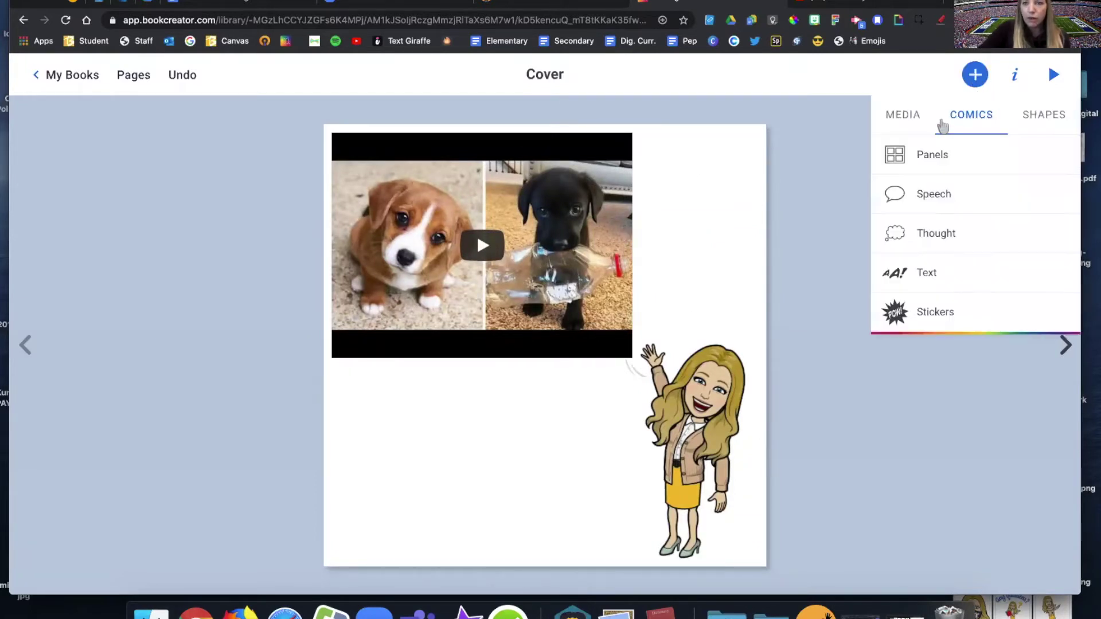
pyautogui.click(911, 116)
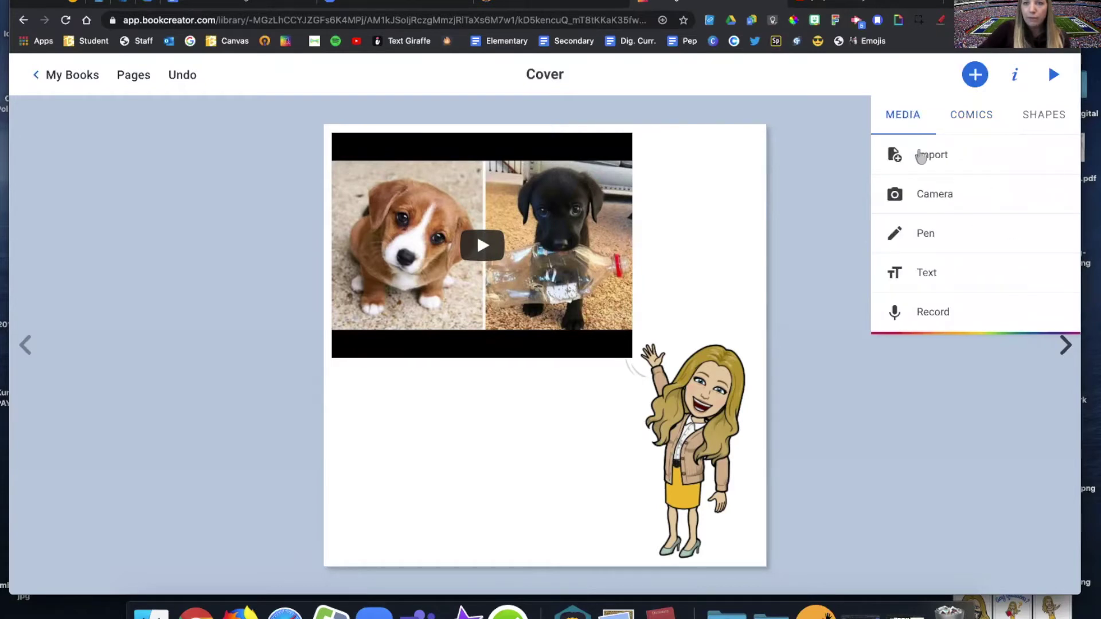
pyautogui.click(921, 156)
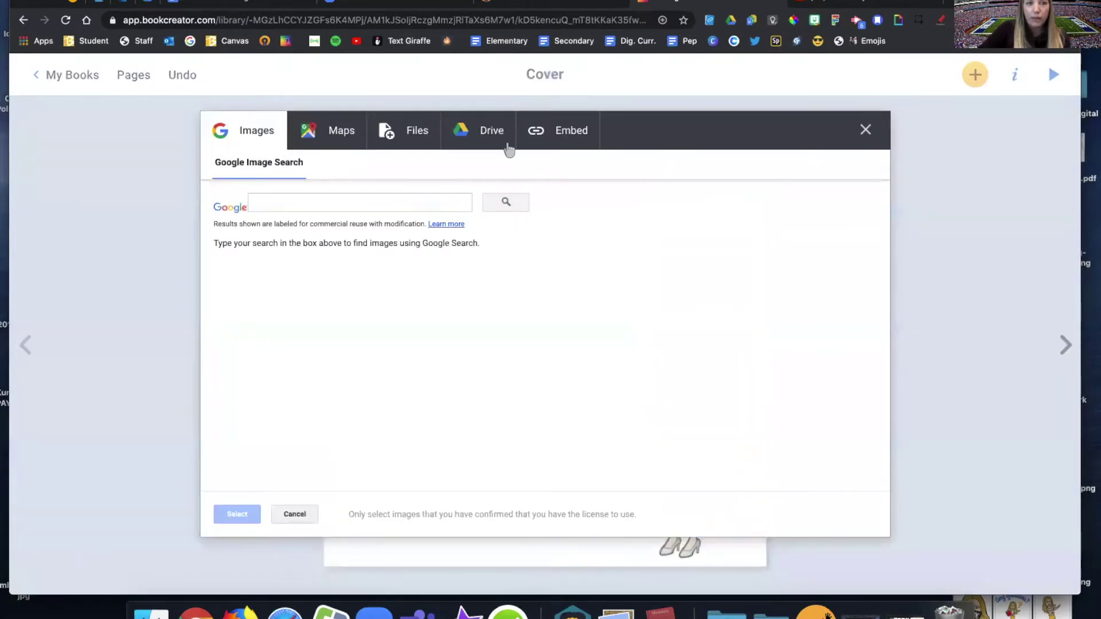
pyautogui.click(865, 130)
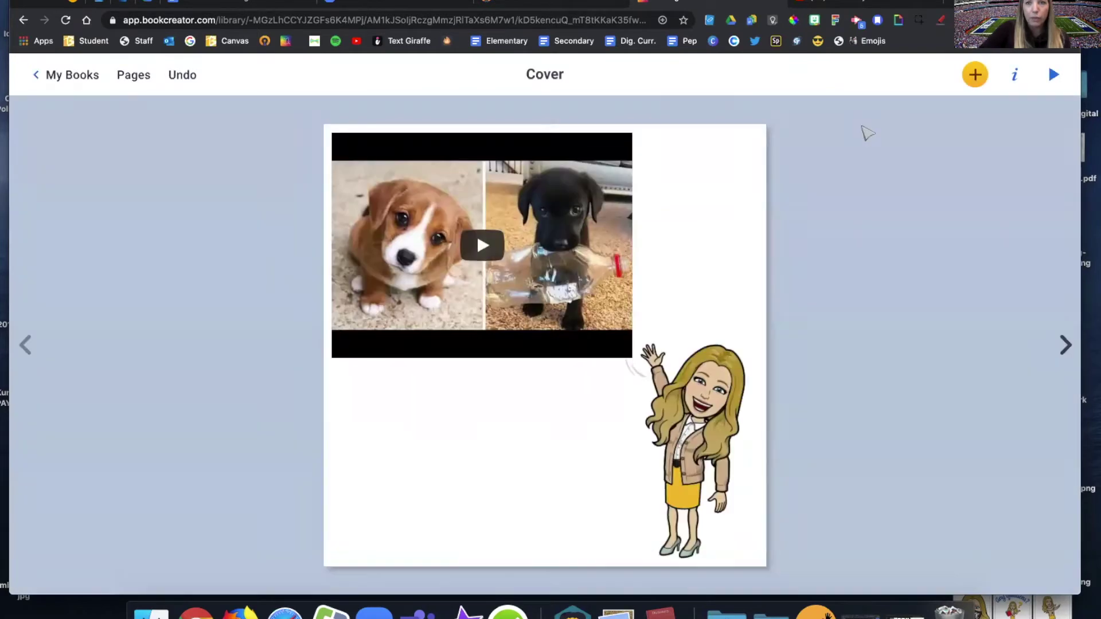
pyautogui.click(968, 75)
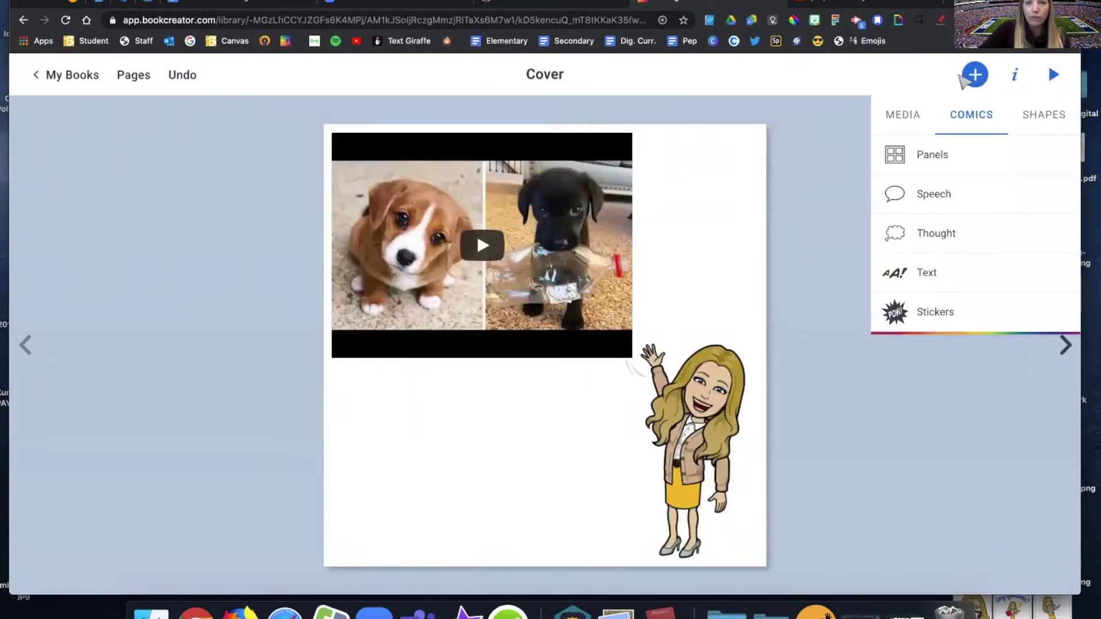
pyautogui.click(901, 111)
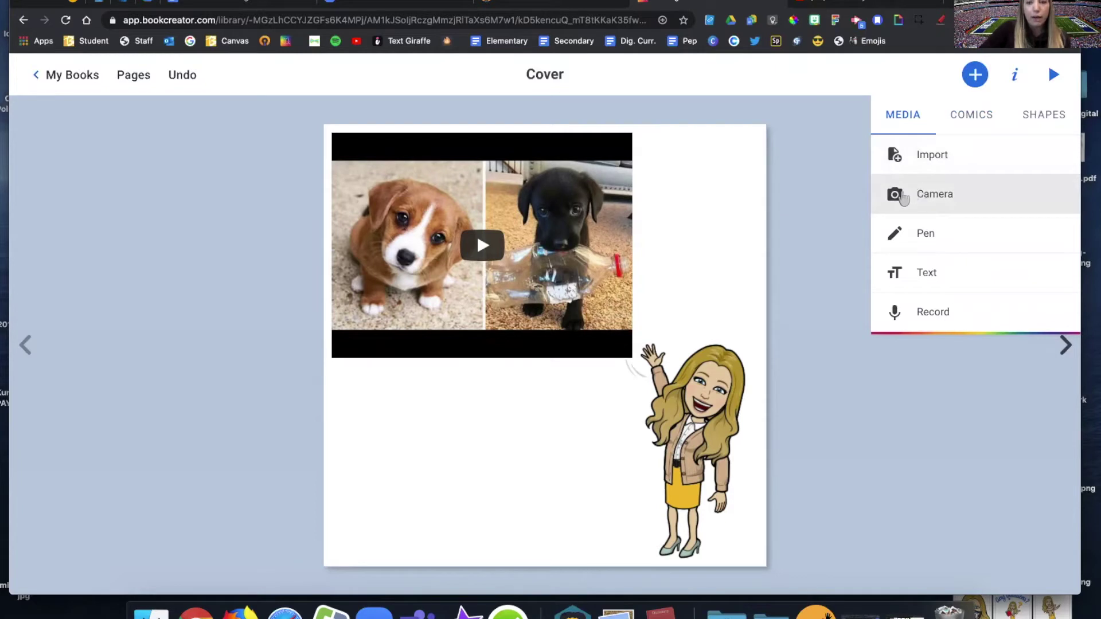
pyautogui.click(832, 258)
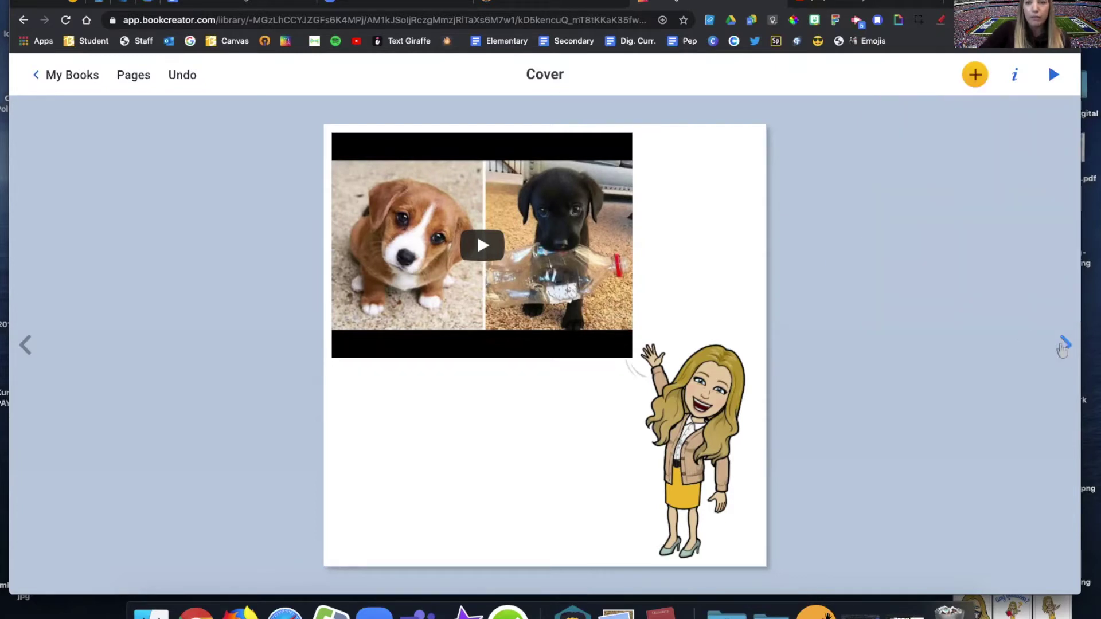
# Step: Take a webcam photo on page 2, allowing camera and microphone access, and use the picture
pyautogui.click(1063, 345)
pyautogui.click(974, 74)
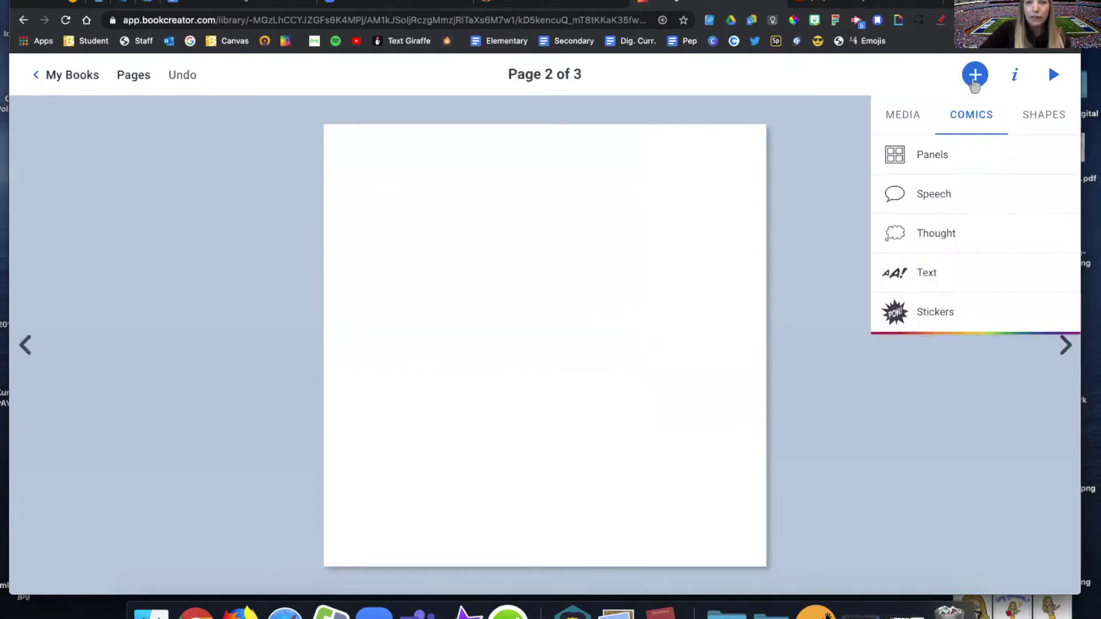
pyautogui.click(911, 114)
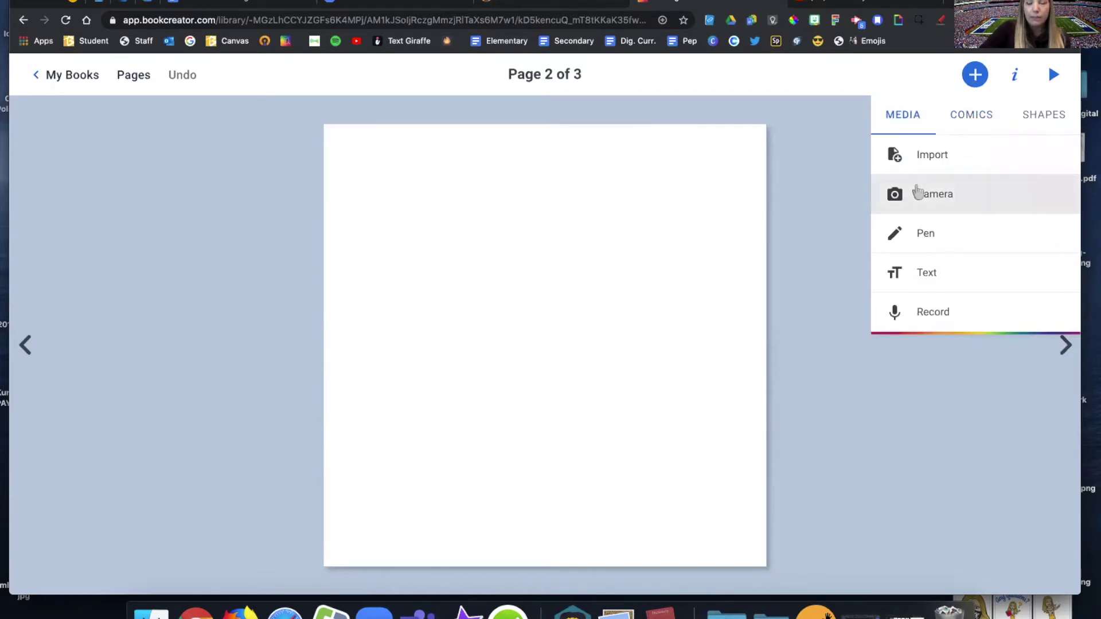
pyautogui.click(915, 190)
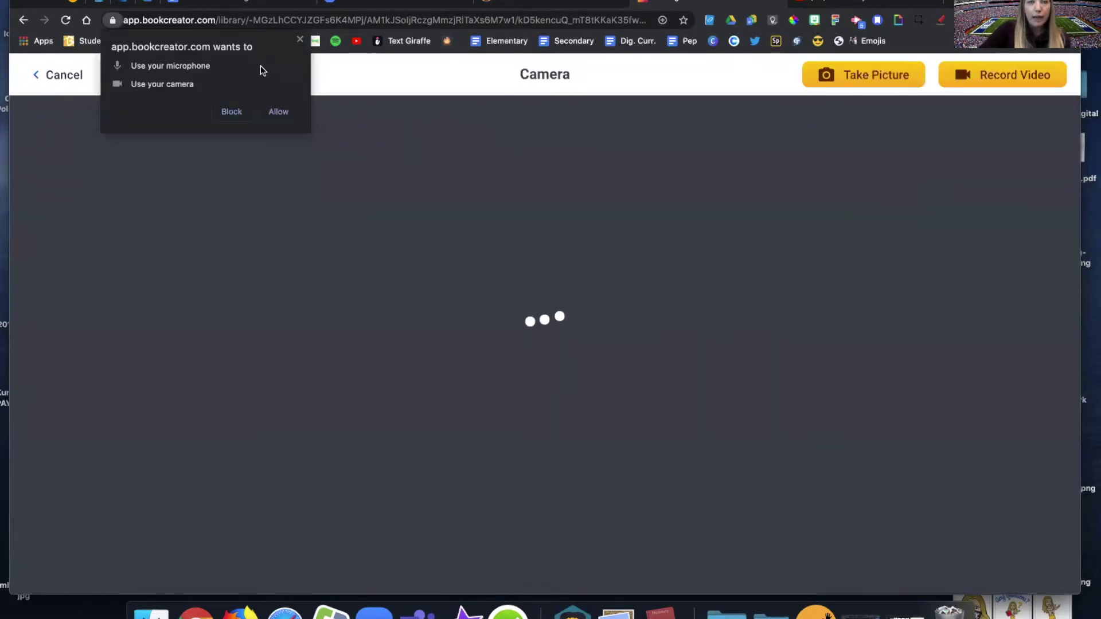
pyautogui.click(279, 112)
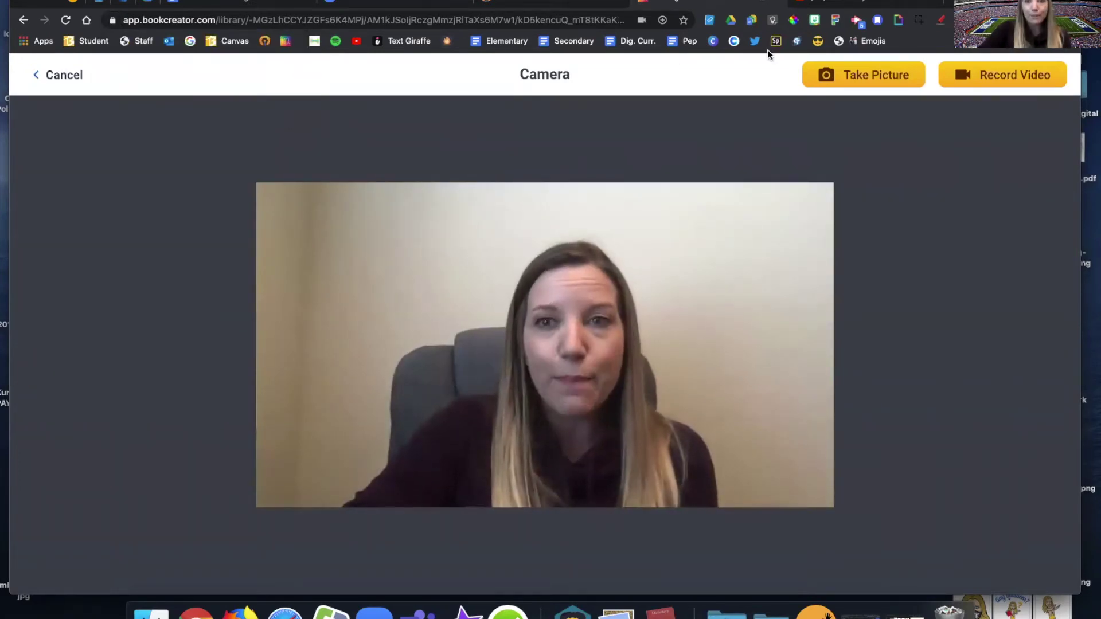
pyautogui.click(872, 80)
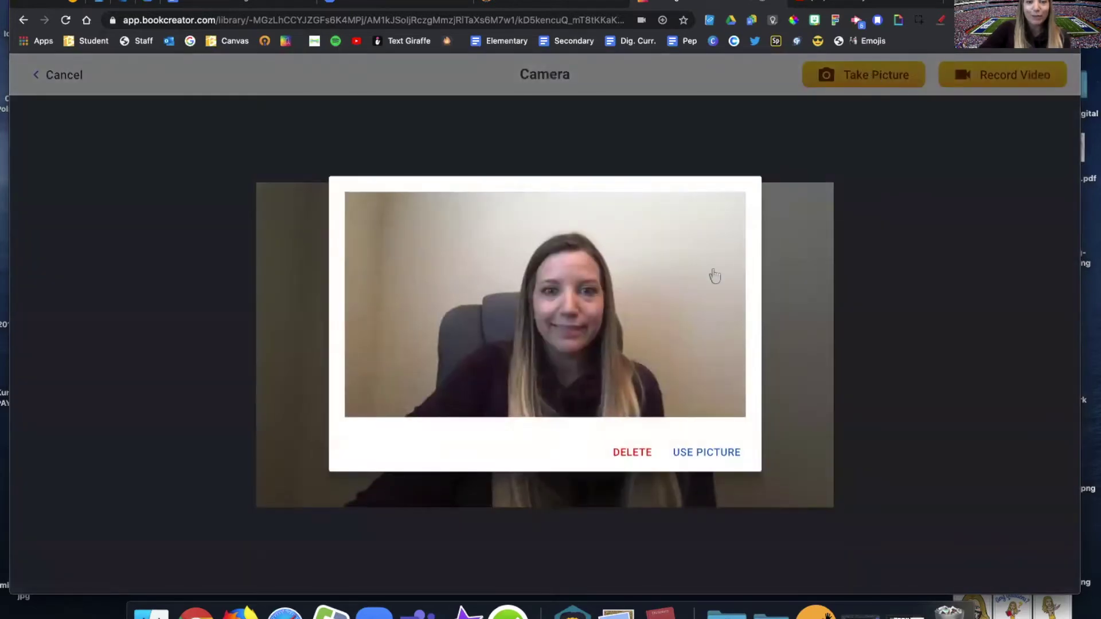
pyautogui.click(695, 457)
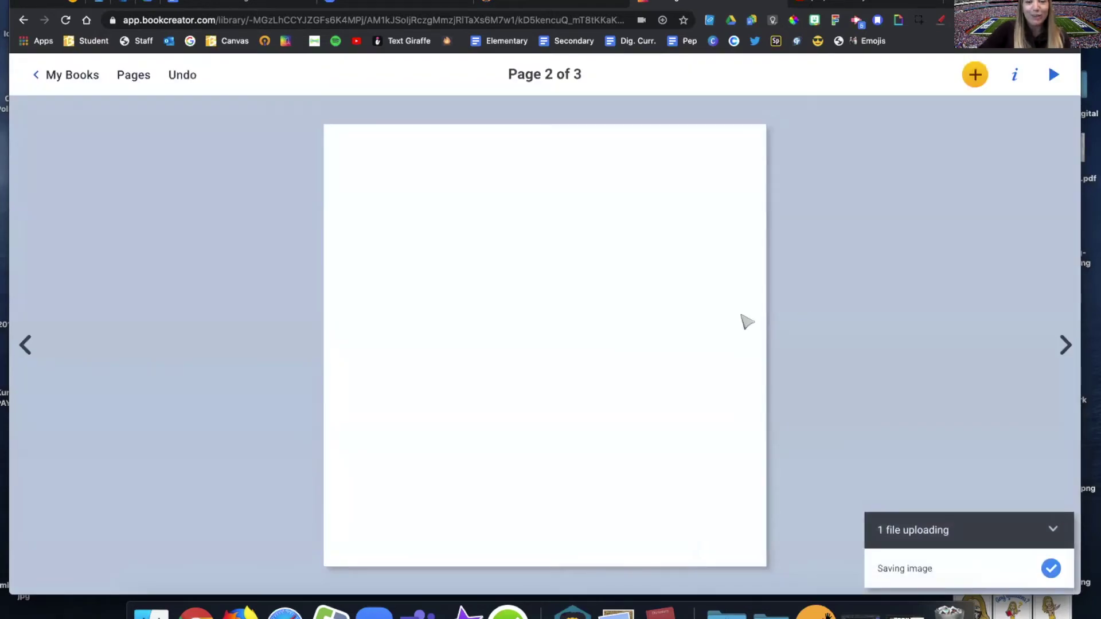
# Step: Shrink the webcam photo to a small thumbnail and place it in page 2's lower-left corner
pyautogui.click(452, 290)
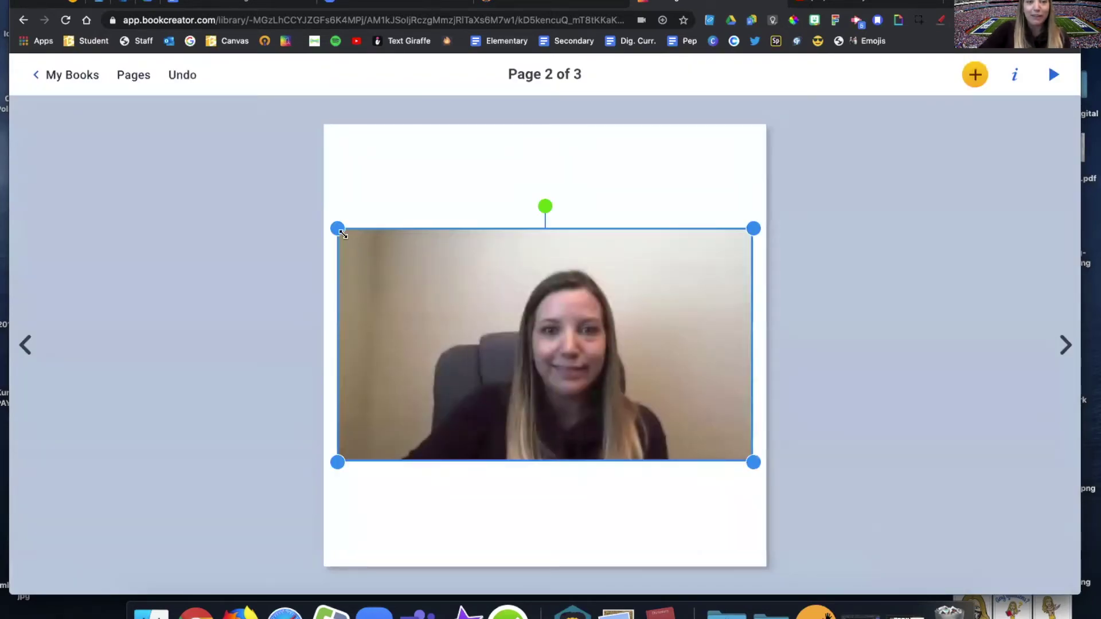
pyautogui.moveTo(337, 228); pyautogui.dragTo(655, 406)
pyautogui.moveTo(717, 437); pyautogui.dragTo(398, 535)
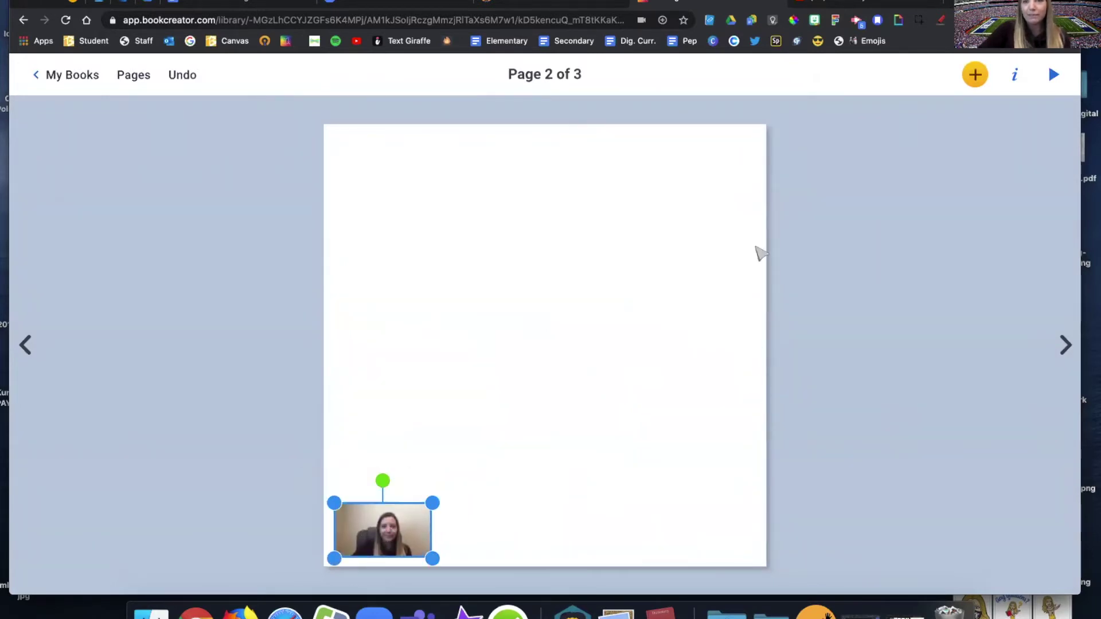
# Step: Record a webcam video of about six seconds and add it to page 2
pyautogui.click(975, 75)
pyautogui.click(904, 117)
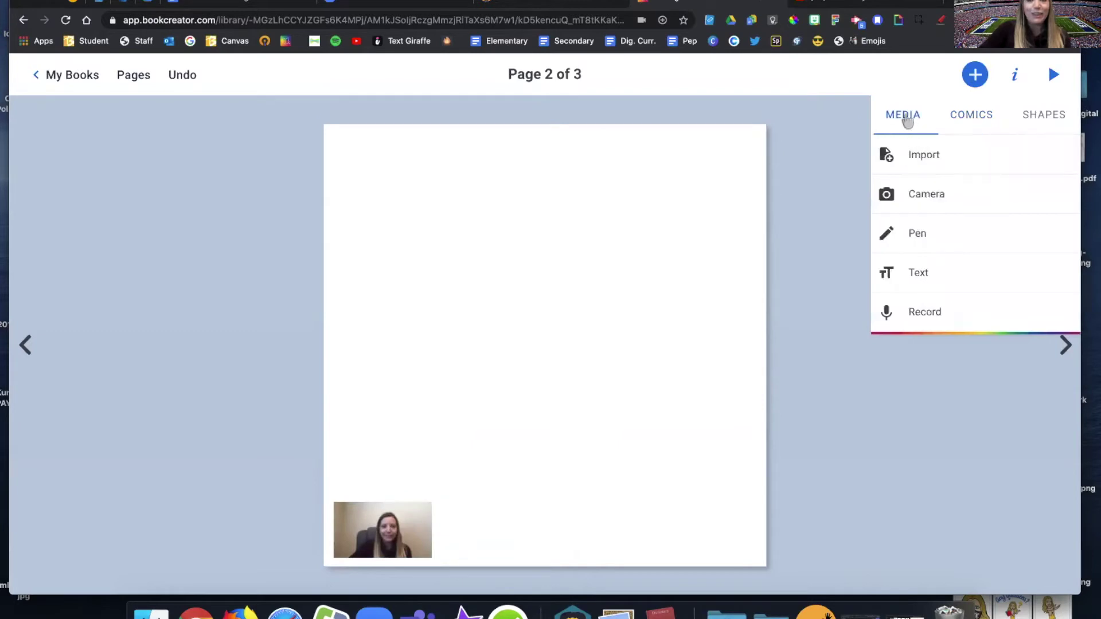
pyautogui.click(929, 197)
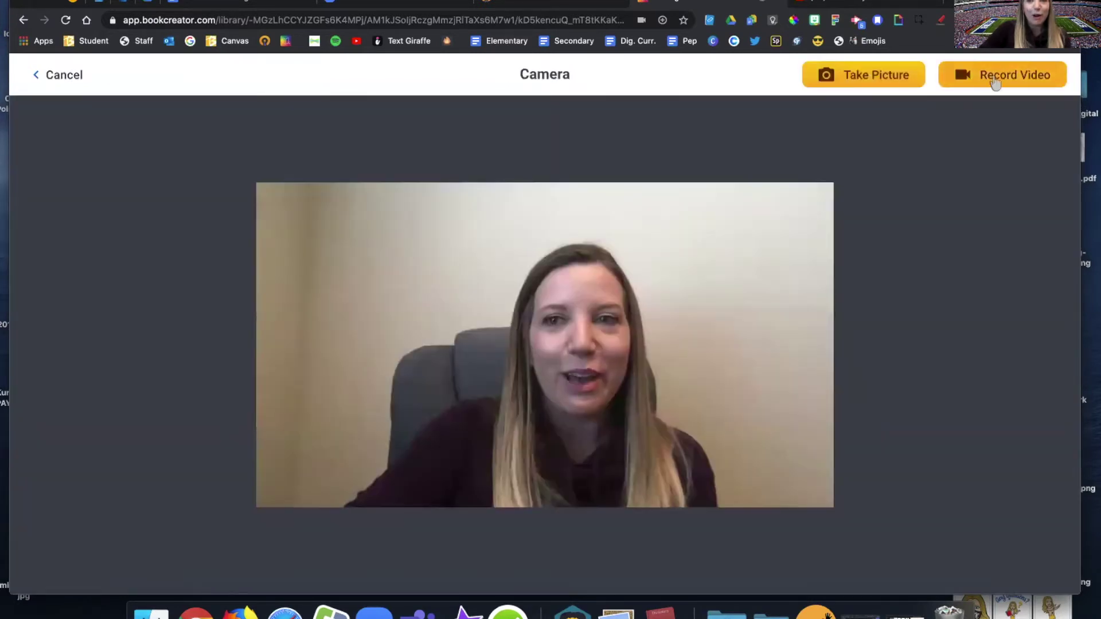
pyautogui.click(999, 83)
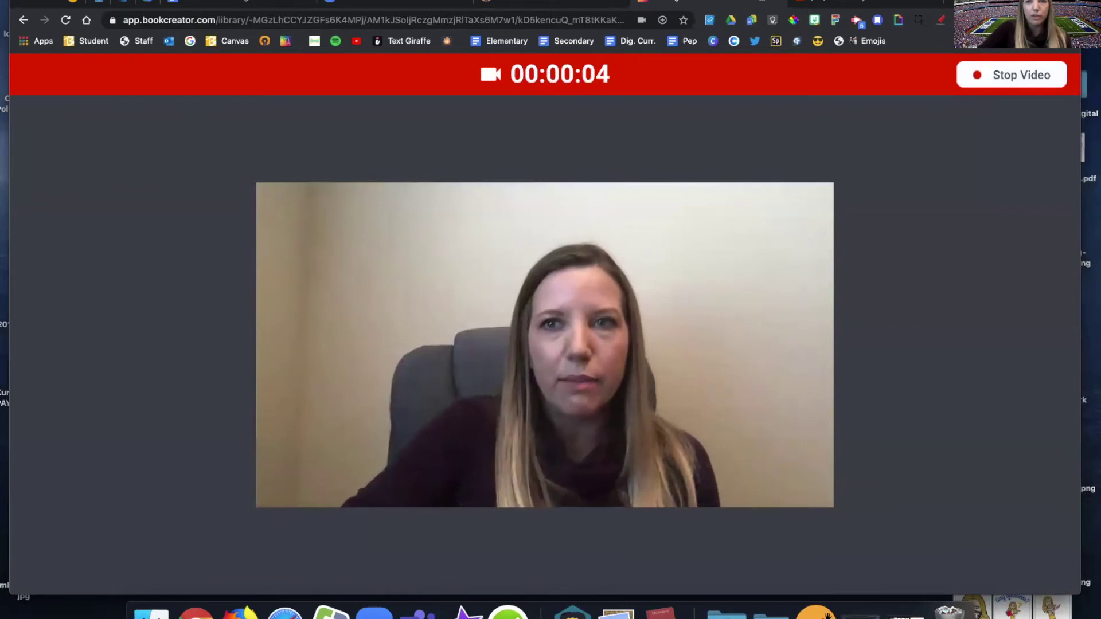
pyautogui.click(1024, 77)
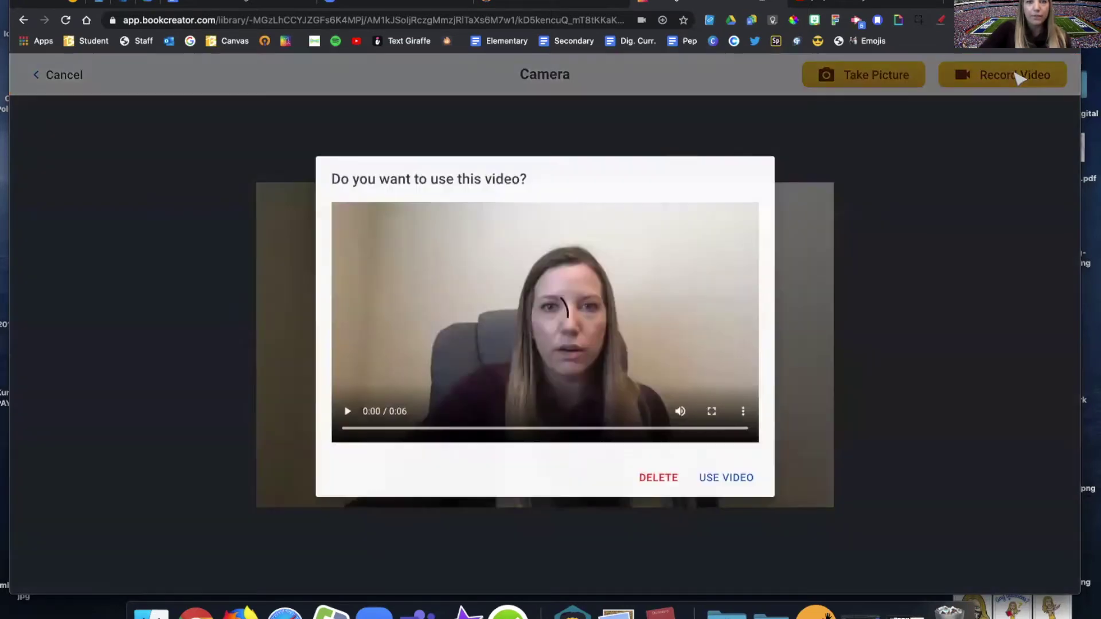
pyautogui.click(721, 475)
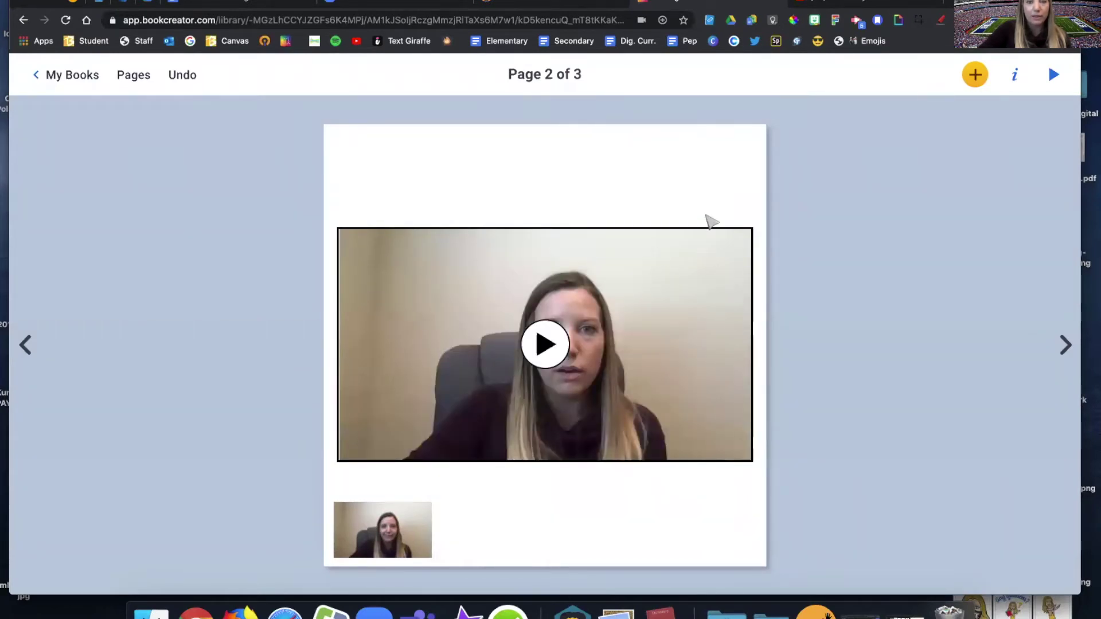
# Step: Shrink the recorded video to under half the page width and place it directly above the webcam photo
pyautogui.click(696, 243)
pyautogui.moveTo(748, 228); pyautogui.dragTo(527, 308)
pyautogui.moveTo(387, 437); pyautogui.dragTo(386, 459)
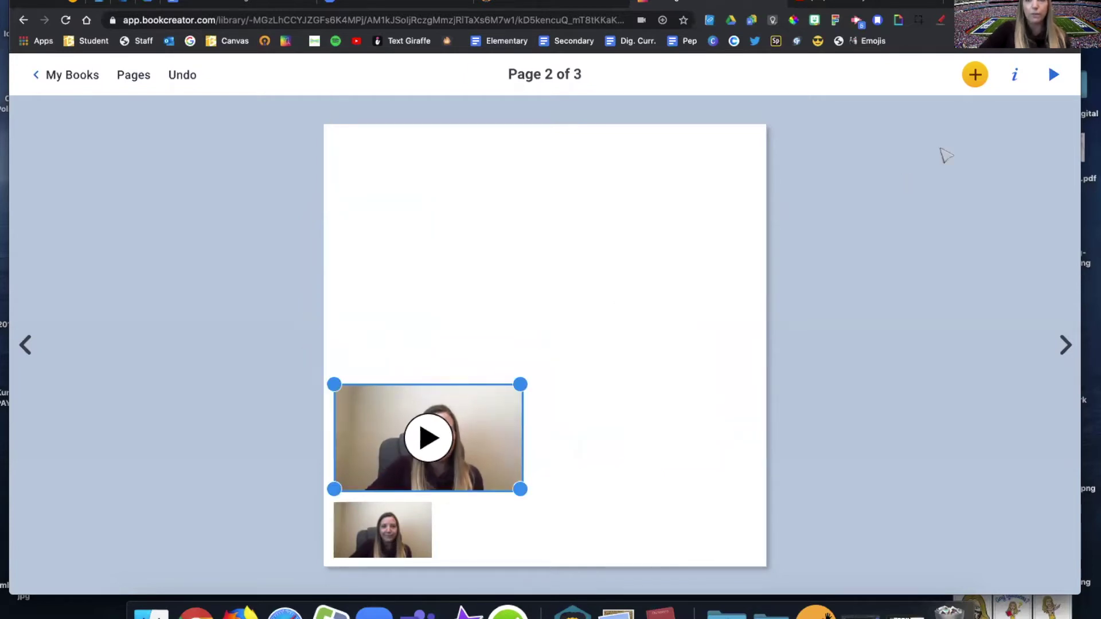
# Step: Draw a large black cursive L in page 2's upper-right area with the Pen tool
pyautogui.click(975, 77)
pyautogui.click(913, 111)
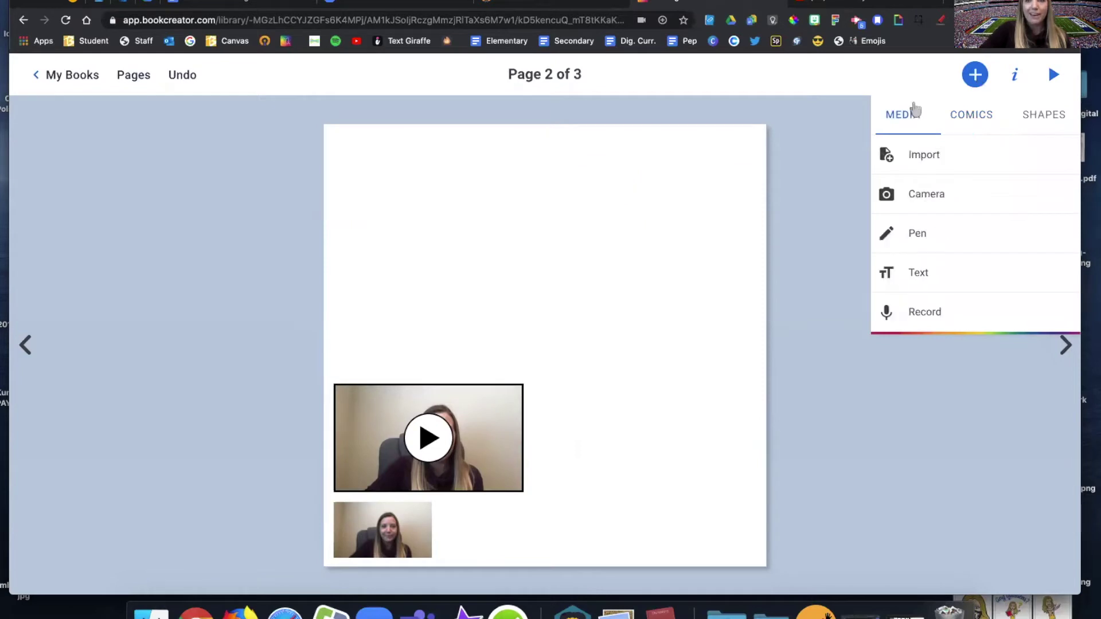
pyautogui.click(913, 235)
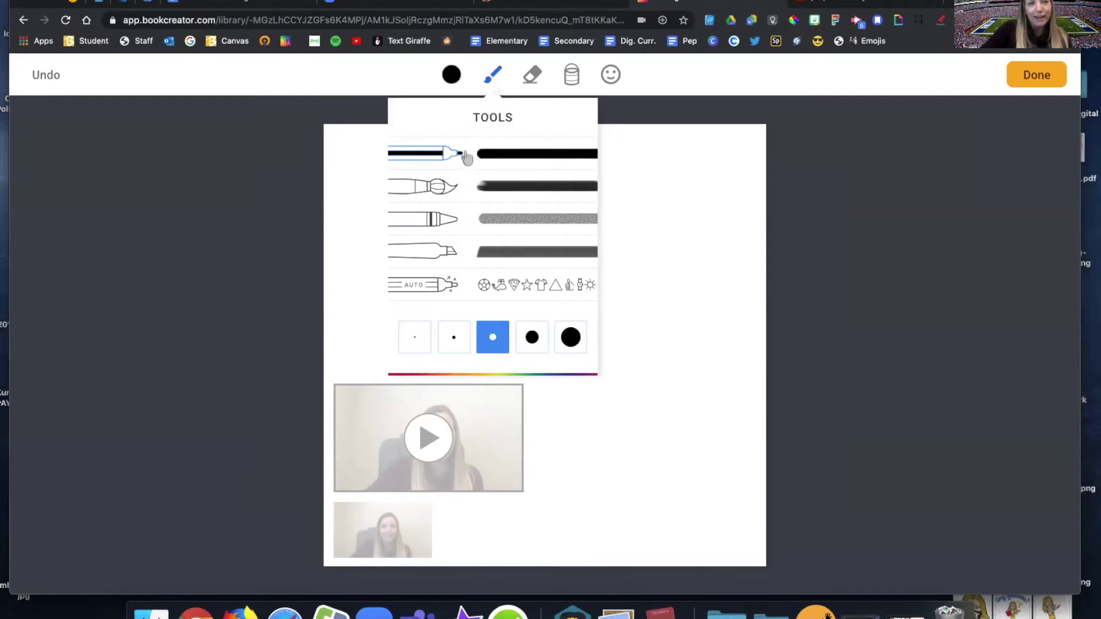
pyautogui.moveTo(624, 205)
pyautogui.mouseDown()
pyautogui.moveTo(711, 189)
pyautogui.moveTo(651, 273)
pyautogui.moveTo(687, 276)
pyautogui.mouseUp()
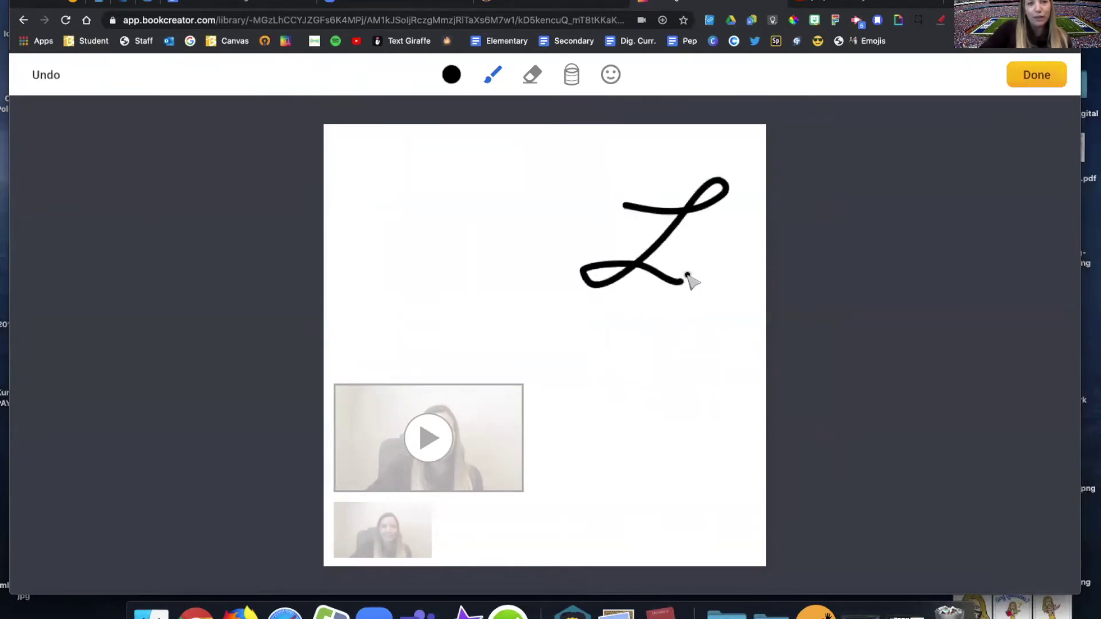
# Step: Draw a looping line in pink glitter Magic Ink just above the recorded video
pyautogui.click(451, 75)
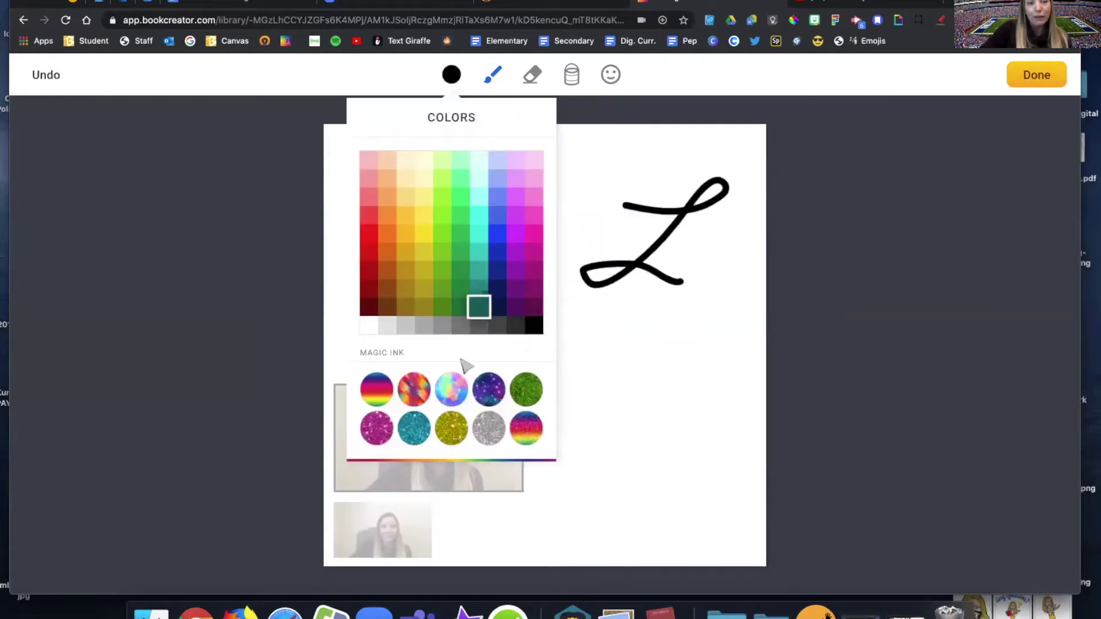
pyautogui.click(377, 429)
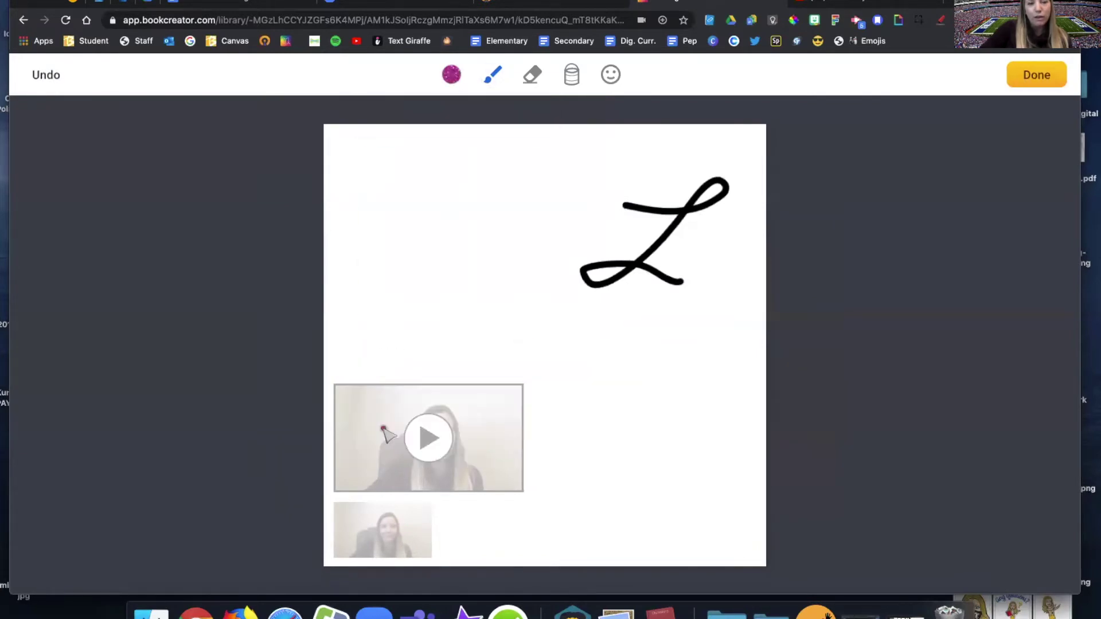
pyautogui.moveTo(352, 365)
pyautogui.mouseDown()
pyautogui.moveTo(391, 348)
pyautogui.moveTo(510, 372)
pyautogui.mouseUp()
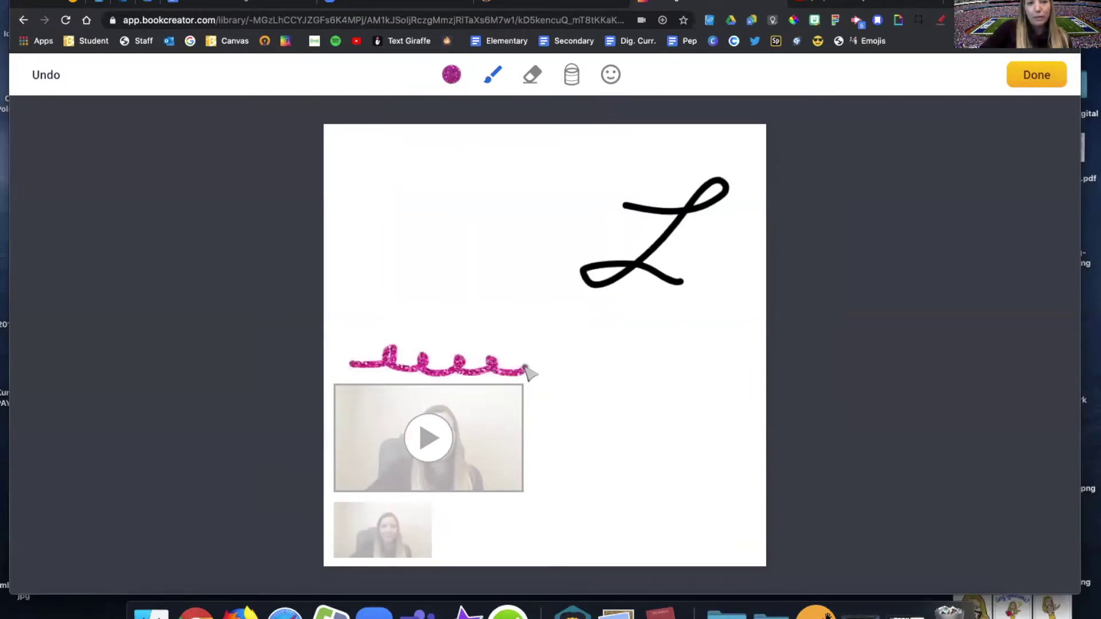
# Step: Draw a curved line in rainbow Magic Ink above the pink glitter line
pyautogui.click(457, 78)
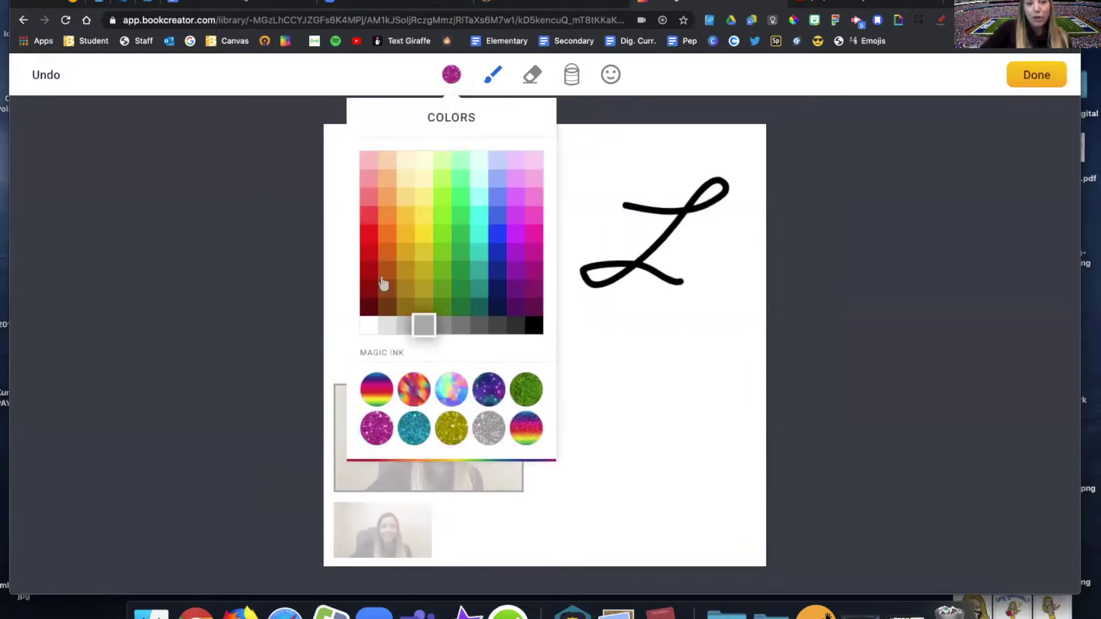
pyautogui.click(379, 392)
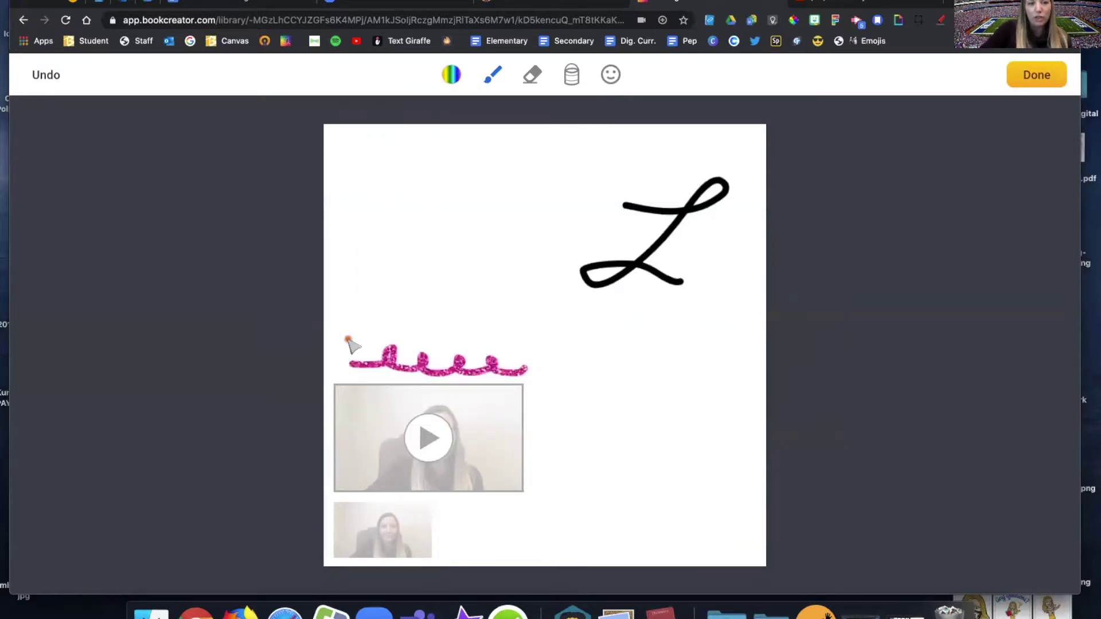
pyautogui.moveTo(347, 334)
pyautogui.mouseDown()
pyautogui.moveTo(356, 286)
pyautogui.moveTo(429, 243)
pyautogui.moveTo(512, 222)
pyautogui.mouseUp()
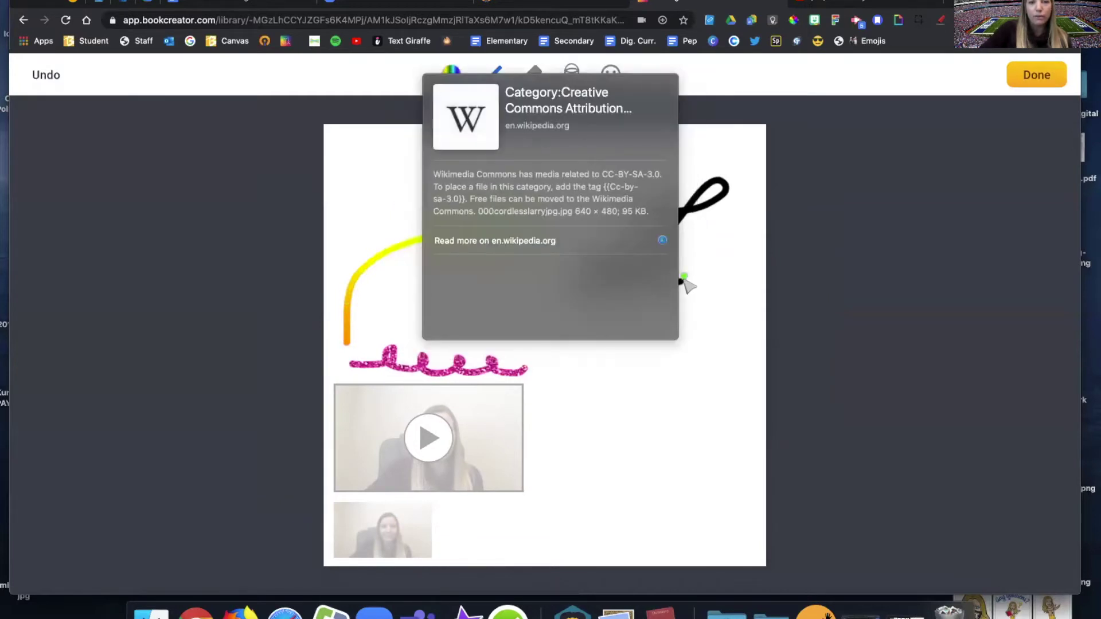
# Step: Draw large looping rainbow strokes across page 2 and over the cursive L, and undo them
pyautogui.click(714, 334)
pyautogui.moveTo(714, 334)
pyautogui.mouseDown()
pyautogui.moveTo(716, 470)
pyautogui.moveTo(620, 467)
pyautogui.mouseUp()
pyautogui.moveTo(641, 391)
pyautogui.mouseDown()
pyautogui.moveTo(627, 304)
pyautogui.moveTo(584, 351)
pyautogui.moveTo(533, 226)
pyautogui.moveTo(489, 197)
pyautogui.moveTo(641, 177)
pyautogui.moveTo(440, 308)
pyautogui.moveTo(626, 299)
pyautogui.mouseUp()
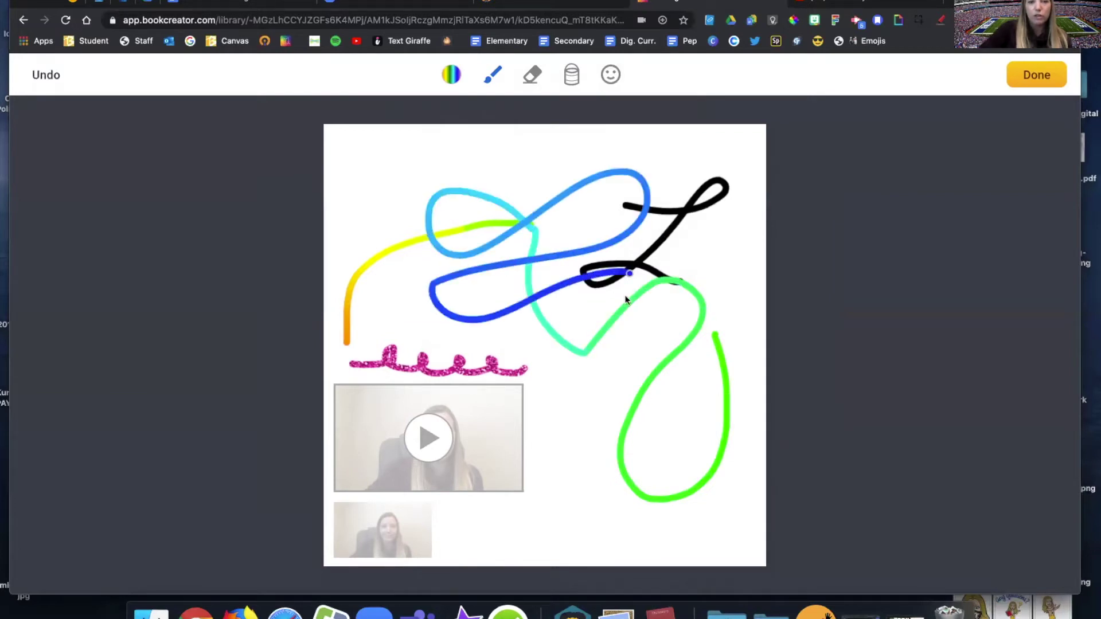
pyautogui.moveTo(560, 271)
pyautogui.mouseDown()
pyautogui.moveTo(416, 213)
pyautogui.moveTo(475, 278)
pyautogui.moveTo(692, 205)
pyautogui.mouseUp()
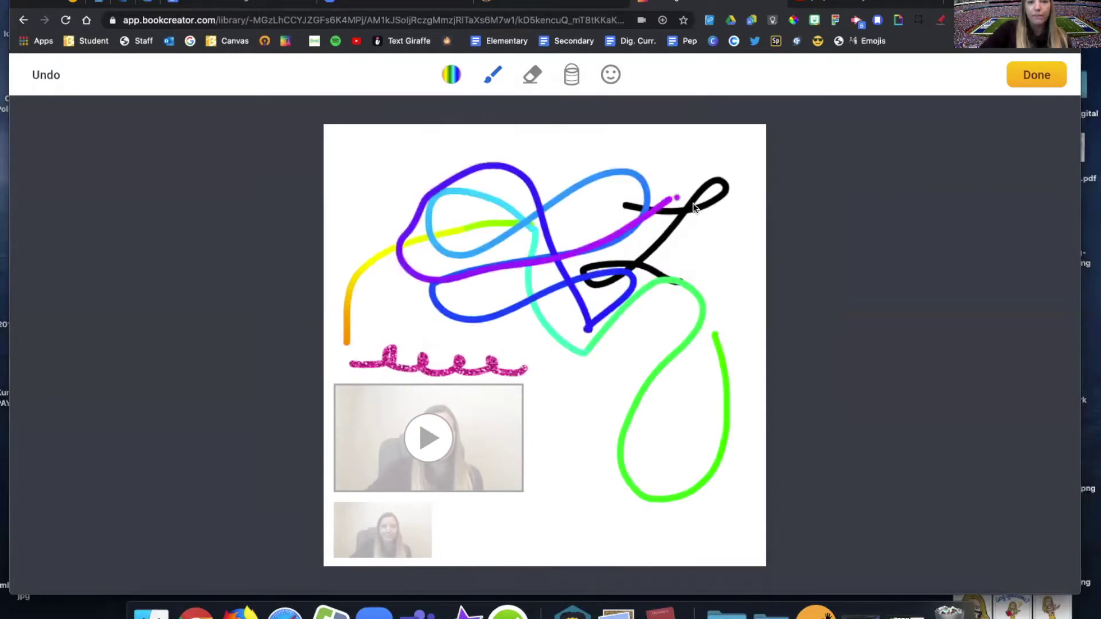
pyautogui.click(579, 144)
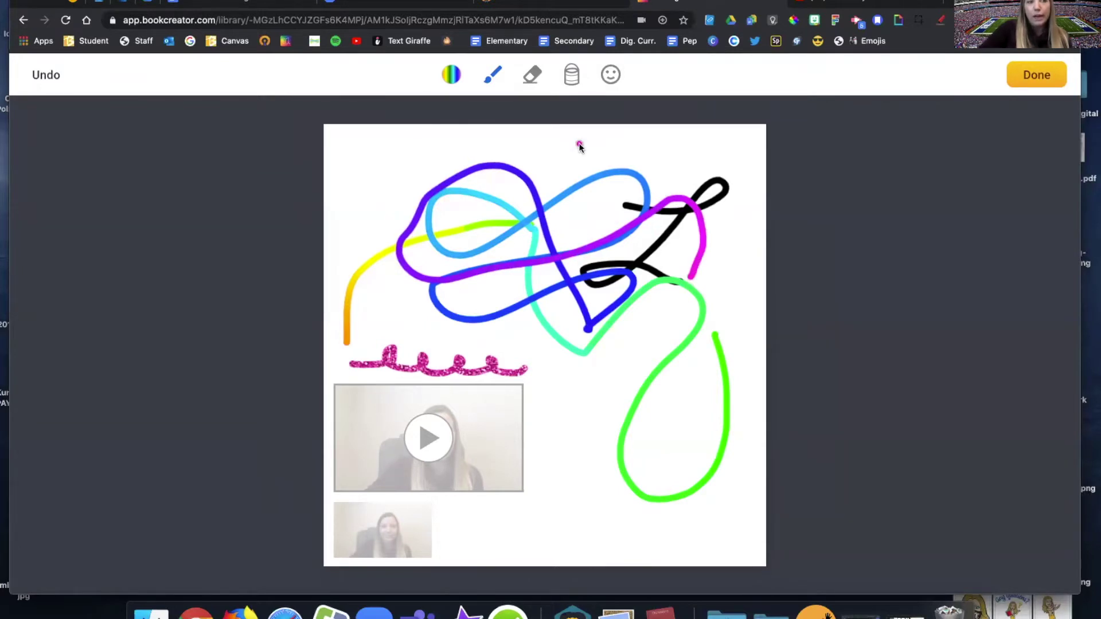
pyautogui.click(50, 83)
pyautogui.click(50, 82)
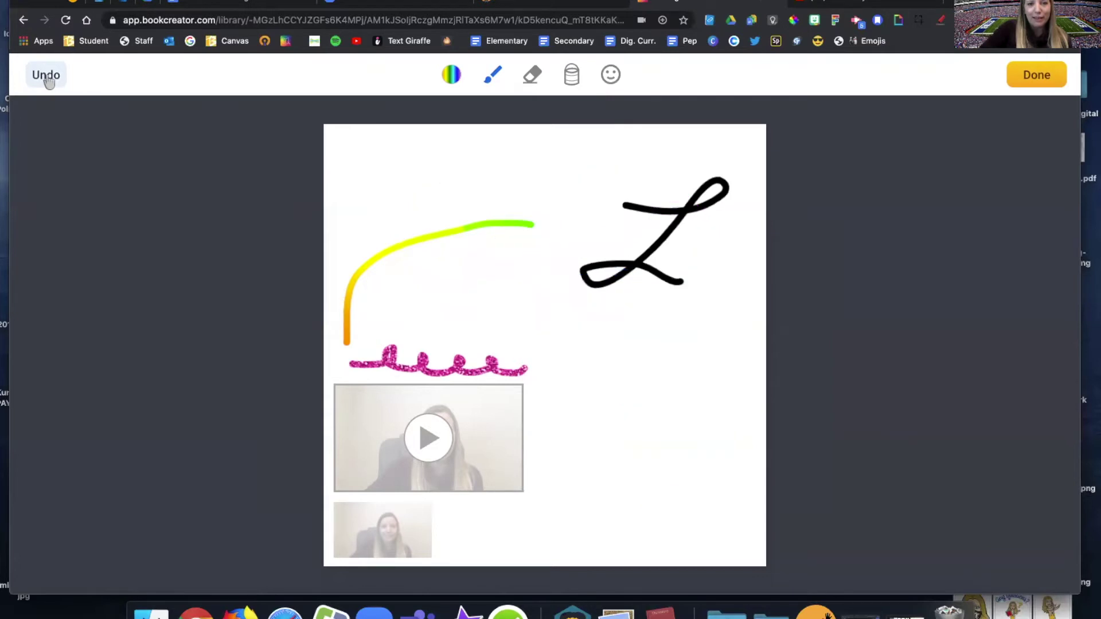
# Step: Undo the rainbow curve above the pink glitter line, and paint a large ribbon-shaped loop below the cursive L with the paintbrush
pyautogui.click(49, 82)
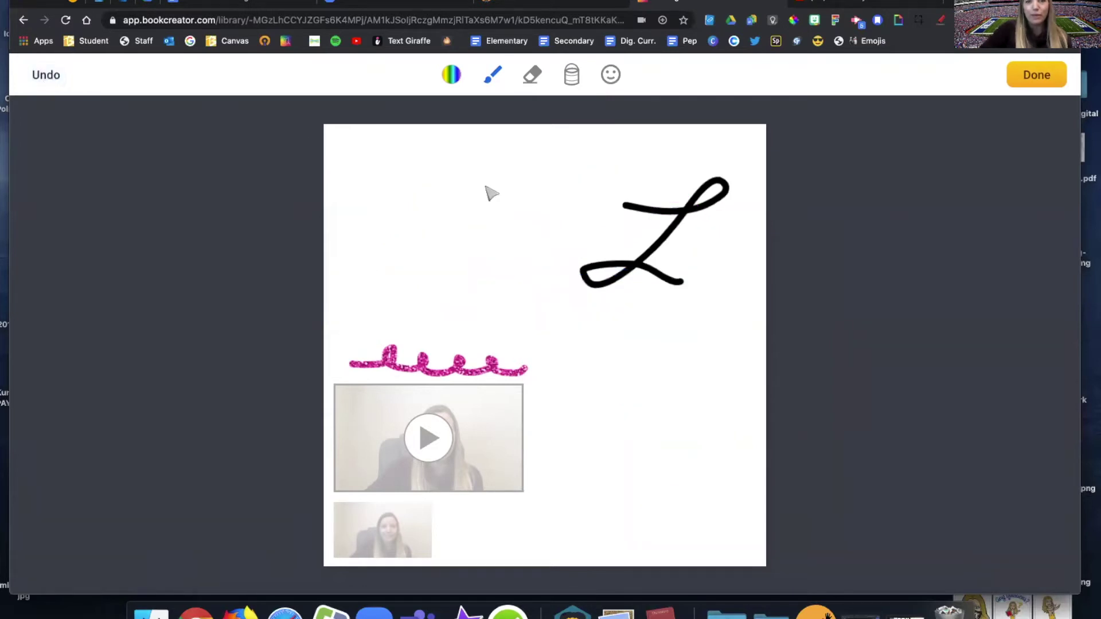
pyautogui.click(548, 163)
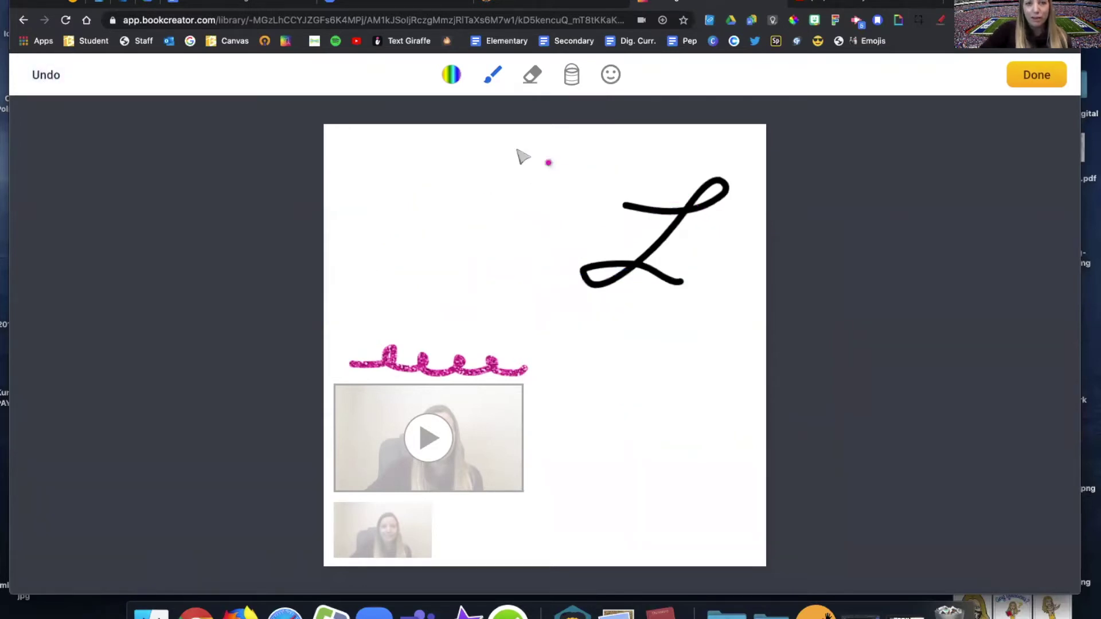
pyautogui.click(499, 79)
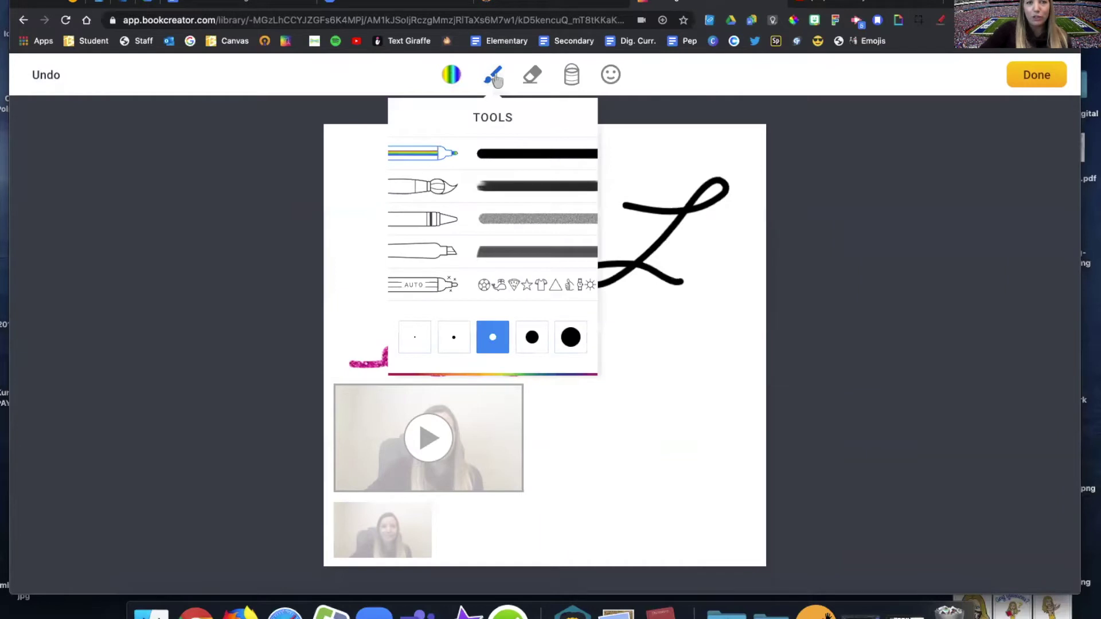
pyautogui.click(508, 188)
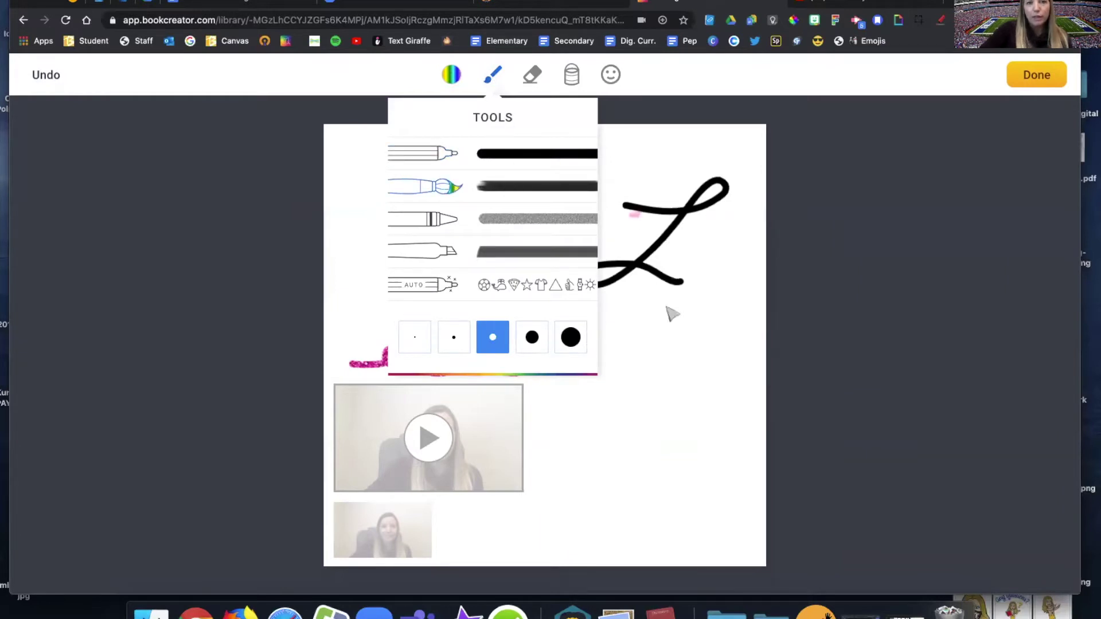
pyautogui.moveTo(667, 429); pyautogui.dragTo(586, 494)
pyautogui.moveTo(696, 360)
pyautogui.mouseDown()
pyautogui.moveTo(643, 412)
pyautogui.moveTo(719, 512)
pyautogui.mouseUp()
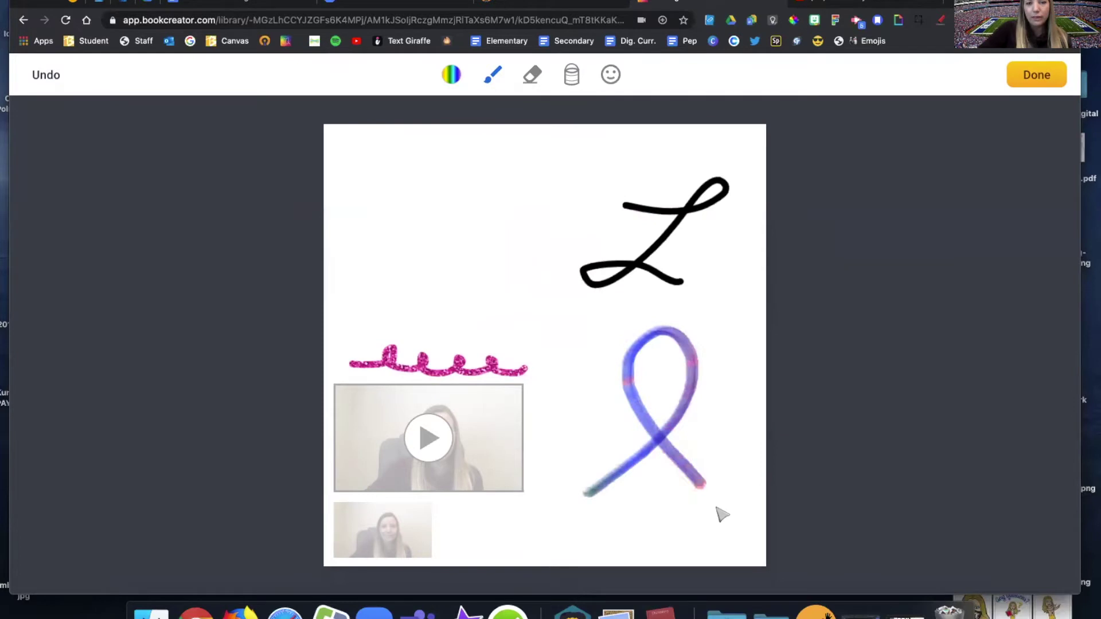
# Step: Scribble a small patch of rainbow Magic Ink just above the cursive L with the crayon
pyautogui.click(492, 74)
pyautogui.click(510, 224)
pyautogui.click(638, 172)
pyautogui.moveTo(630, 183)
pyautogui.mouseDown()
pyautogui.moveTo(696, 151)
pyautogui.moveTo(612, 179)
pyautogui.moveTo(648, 154)
pyautogui.moveTo(614, 167)
pyautogui.moveTo(682, 152)
pyautogui.moveTo(631, 183)
pyautogui.moveTo(656, 195)
pyautogui.moveTo(675, 185)
pyautogui.mouseUp()
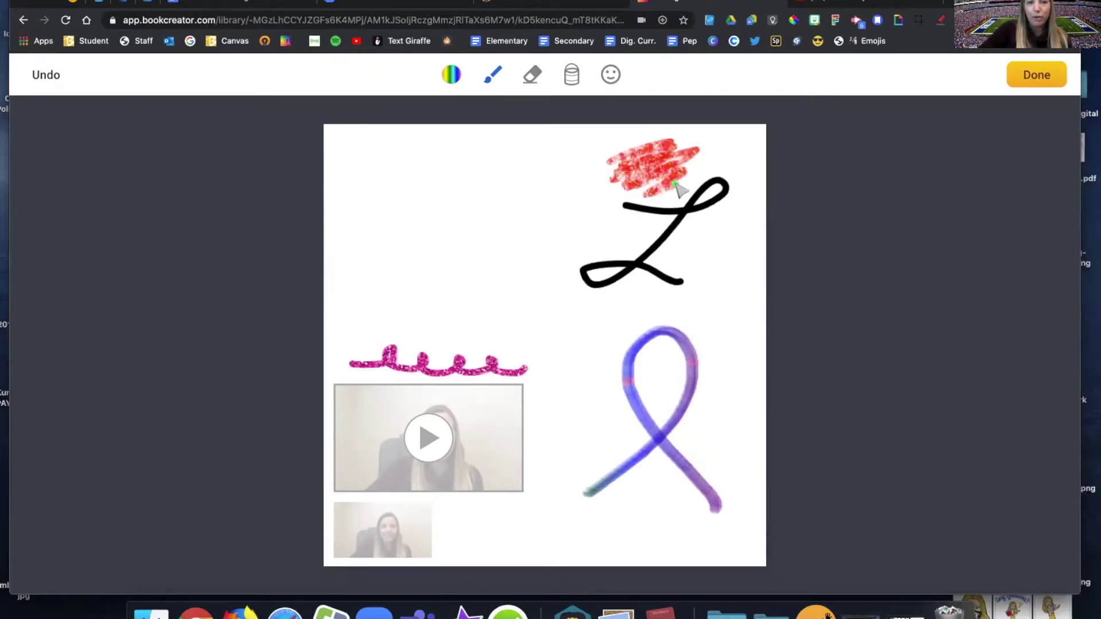
# Step: Draw overlapping light green loops with the highlighter in page 2's upper-left area
pyautogui.click(492, 75)
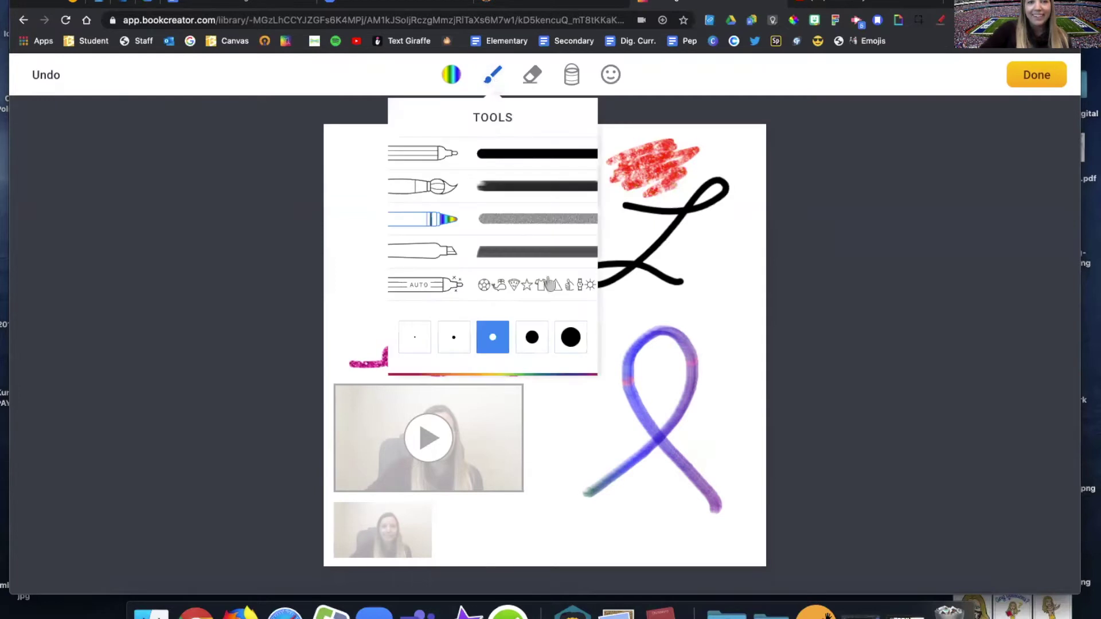
pyautogui.click(533, 256)
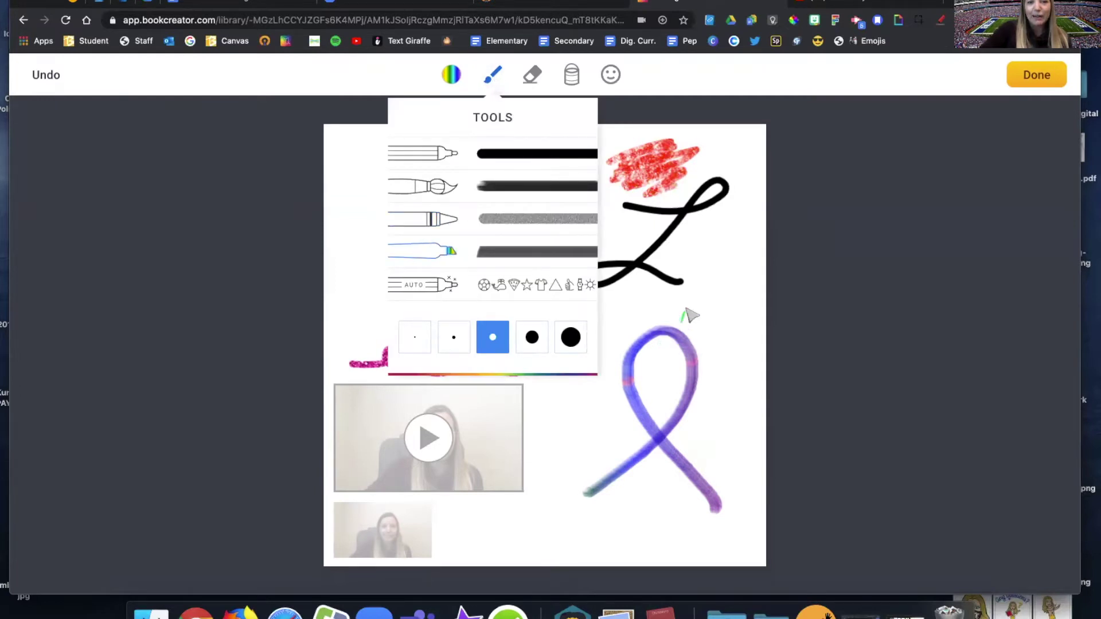
pyautogui.click(451, 75)
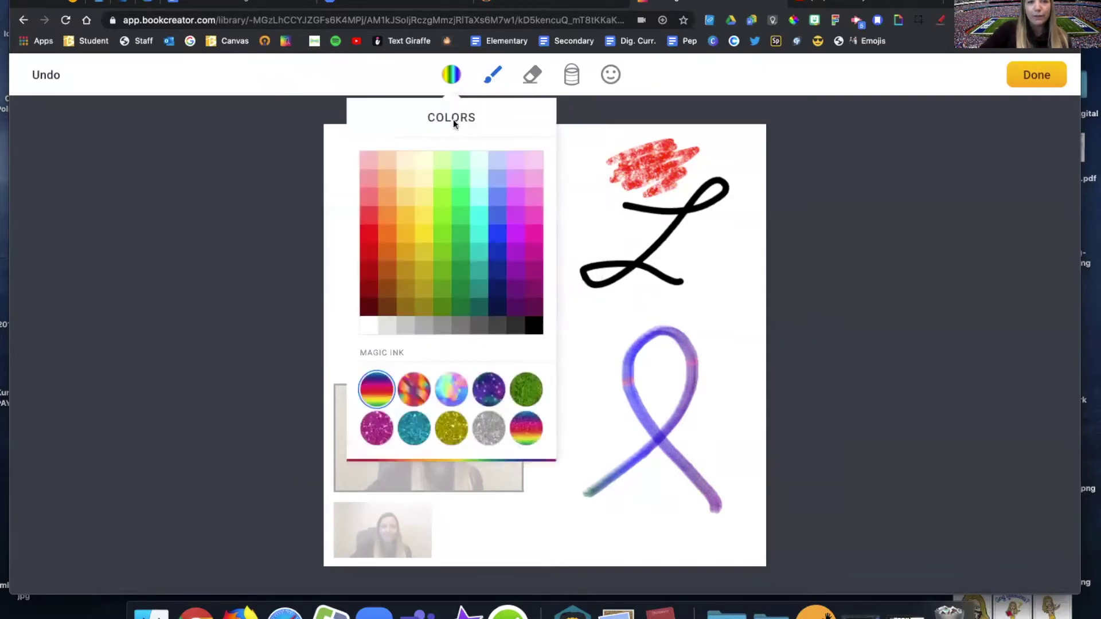
pyautogui.click(463, 188)
pyautogui.moveTo(363, 254)
pyautogui.mouseDown()
pyautogui.moveTo(474, 221)
pyautogui.moveTo(398, 290)
pyautogui.moveTo(491, 248)
pyautogui.moveTo(491, 171)
pyautogui.moveTo(437, 184)
pyautogui.moveTo(492, 256)
pyautogui.moveTo(462, 297)
pyautogui.moveTo(422, 220)
pyautogui.moveTo(387, 218)
pyautogui.moveTo(430, 289)
pyautogui.moveTo(396, 322)
pyautogui.moveTo(360, 252)
pyautogui.moveTo(370, 295)
pyautogui.mouseUp()
# Step: Sketch a simple light green bicycle below the ribbon loop with the Auto pen
pyautogui.click(491, 81)
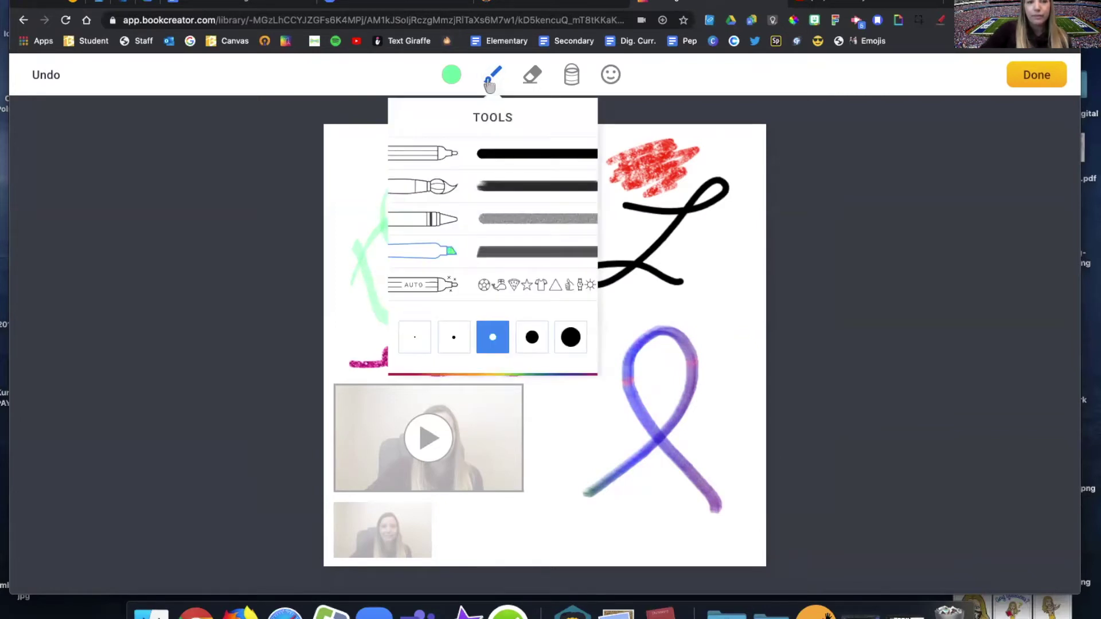
pyautogui.click(450, 290)
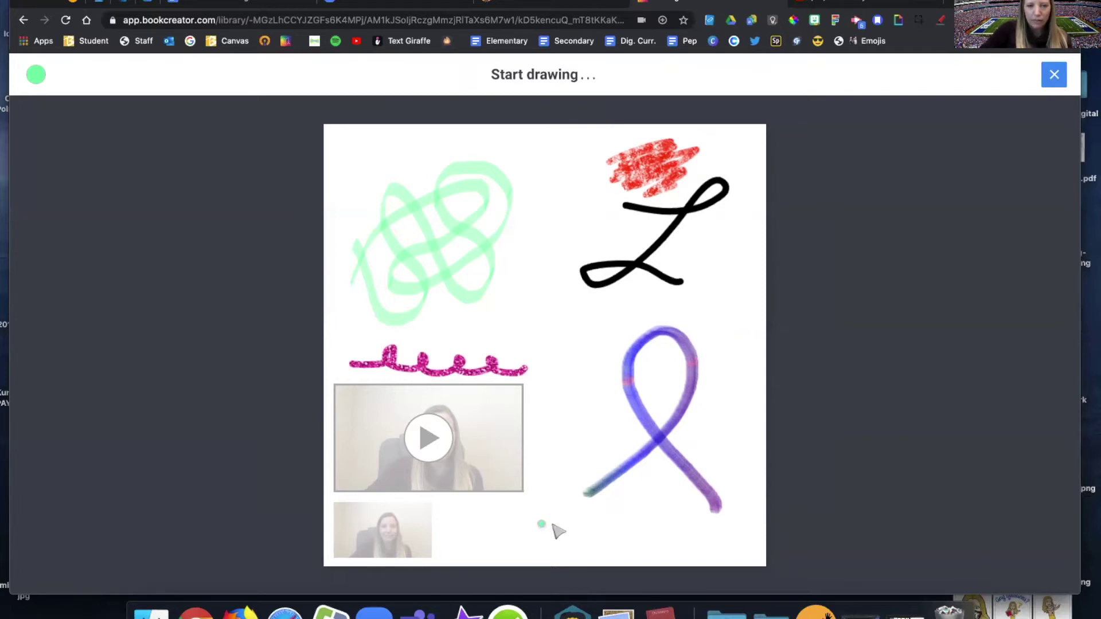
pyautogui.moveTo(555, 525)
pyautogui.mouseDown()
pyautogui.moveTo(558, 552)
pyautogui.moveTo(582, 545)
pyautogui.moveTo(564, 523)
pyautogui.moveTo(617, 526)
pyautogui.moveTo(614, 545)
pyautogui.moveTo(637, 545)
pyautogui.moveTo(622, 524)
pyautogui.mouseUp()
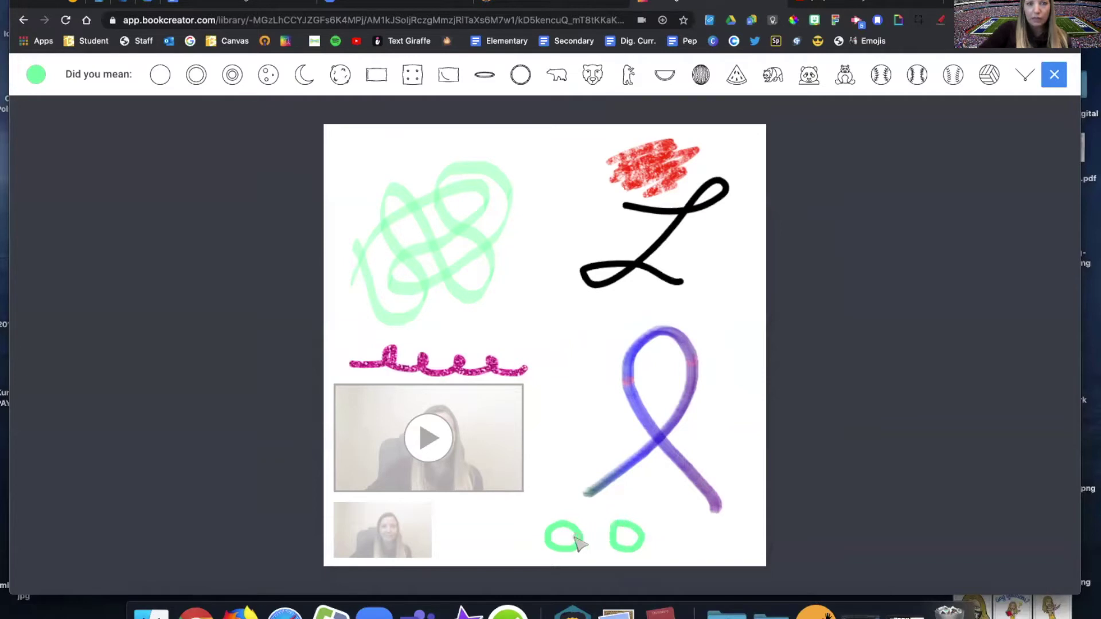
pyautogui.moveTo(566, 542)
pyautogui.mouseDown()
pyautogui.moveTo(630, 536)
pyautogui.moveTo(597, 510)
pyautogui.mouseUp()
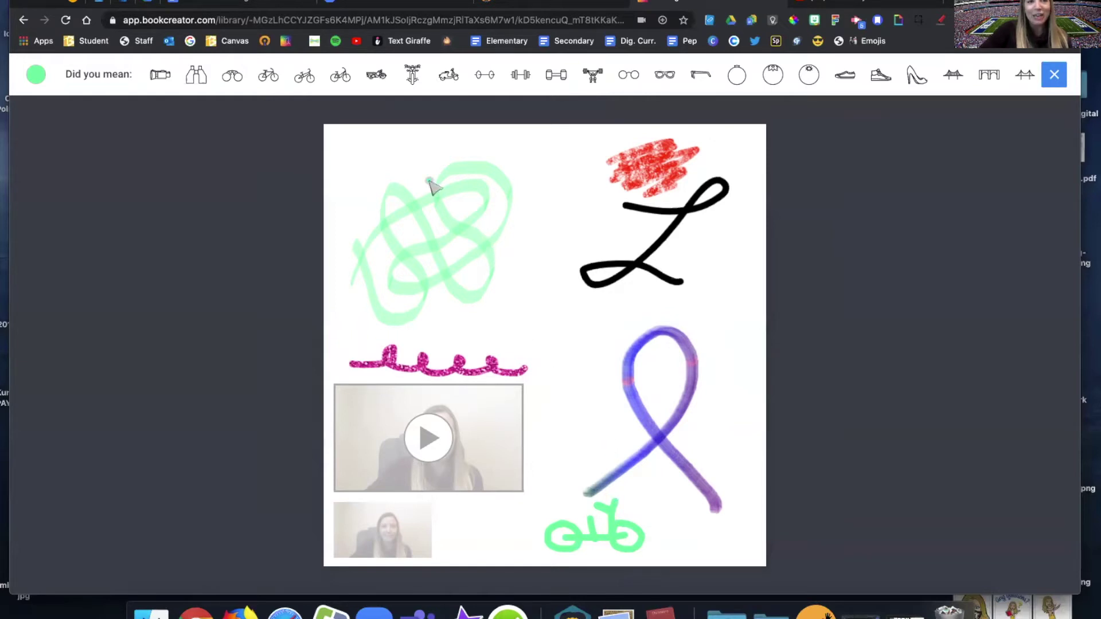
pyautogui.click(373, 147)
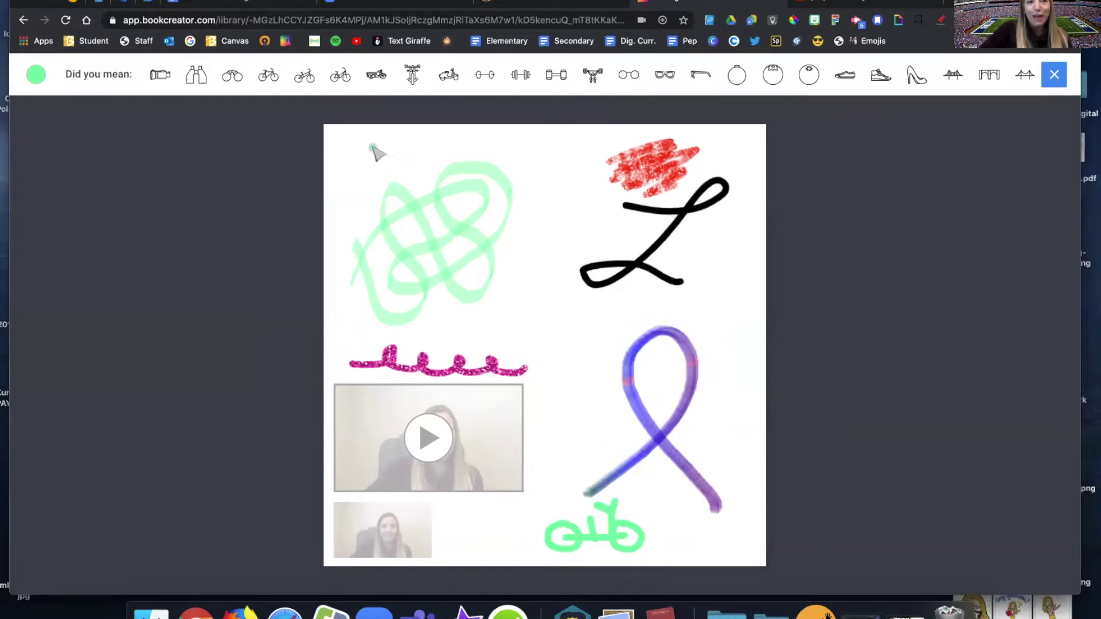
# Step: Replace the sketch with a suggested bicycle drawing, move it toward the page's bottom centre, and leave Auto mode
pyautogui.click(268, 75)
pyautogui.moveTo(605, 541); pyautogui.dragTo(551, 517)
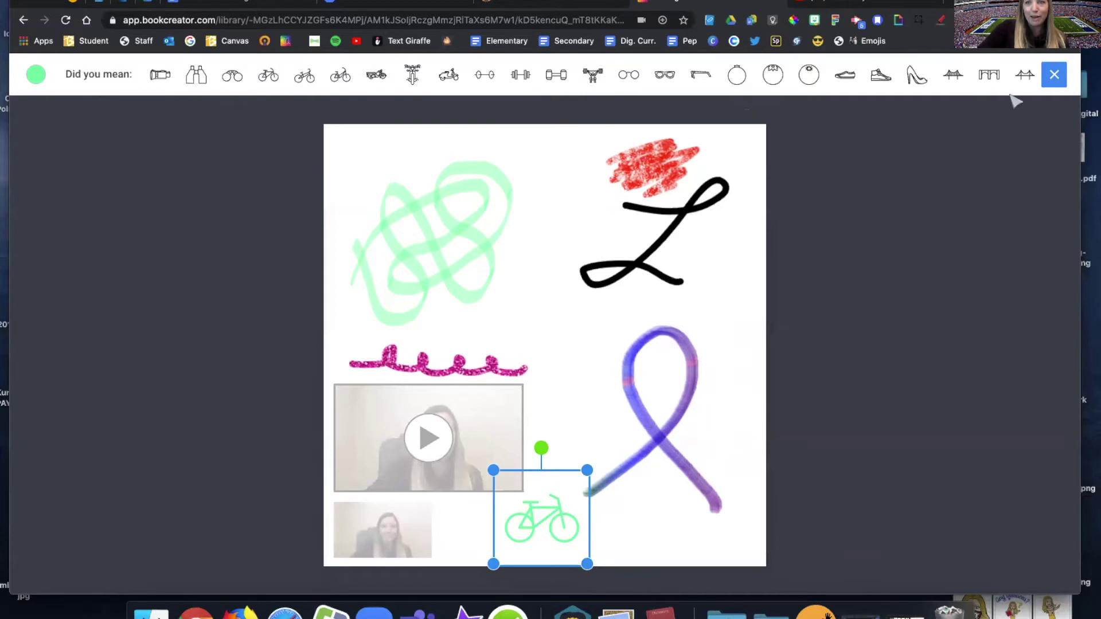
pyautogui.click(1053, 74)
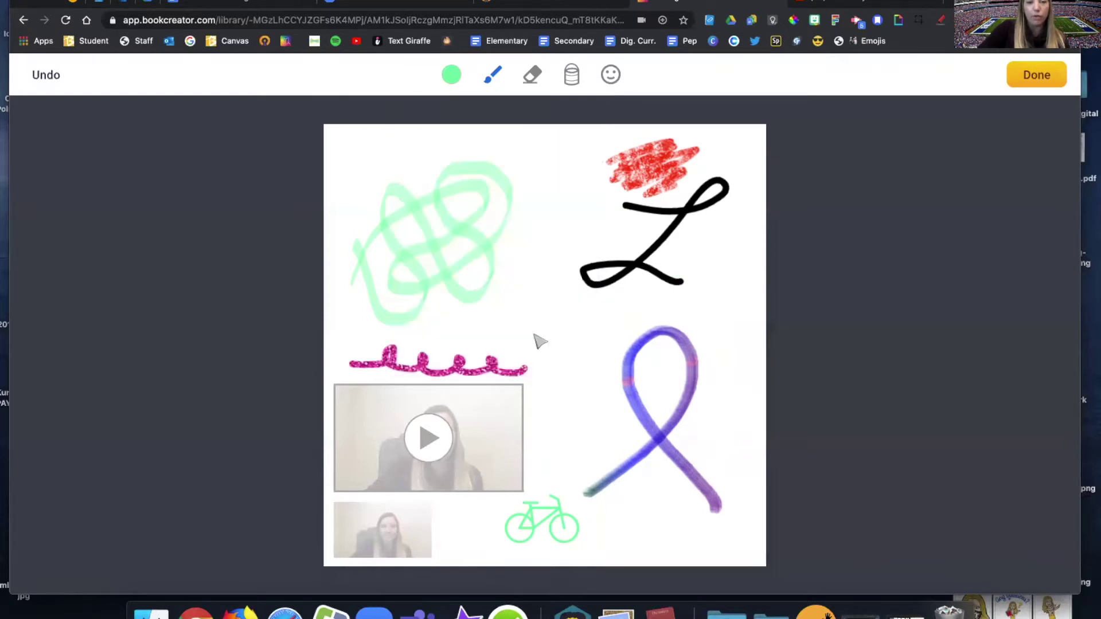
# Step: Draw a small thin light green cursive L beside the black one, and remove it with the eraser
pyautogui.moveTo(487, 312)
pyautogui.mouseDown()
pyautogui.moveTo(570, 274)
pyautogui.moveTo(536, 342)
pyautogui.moveTo(576, 332)
pyautogui.mouseUp()
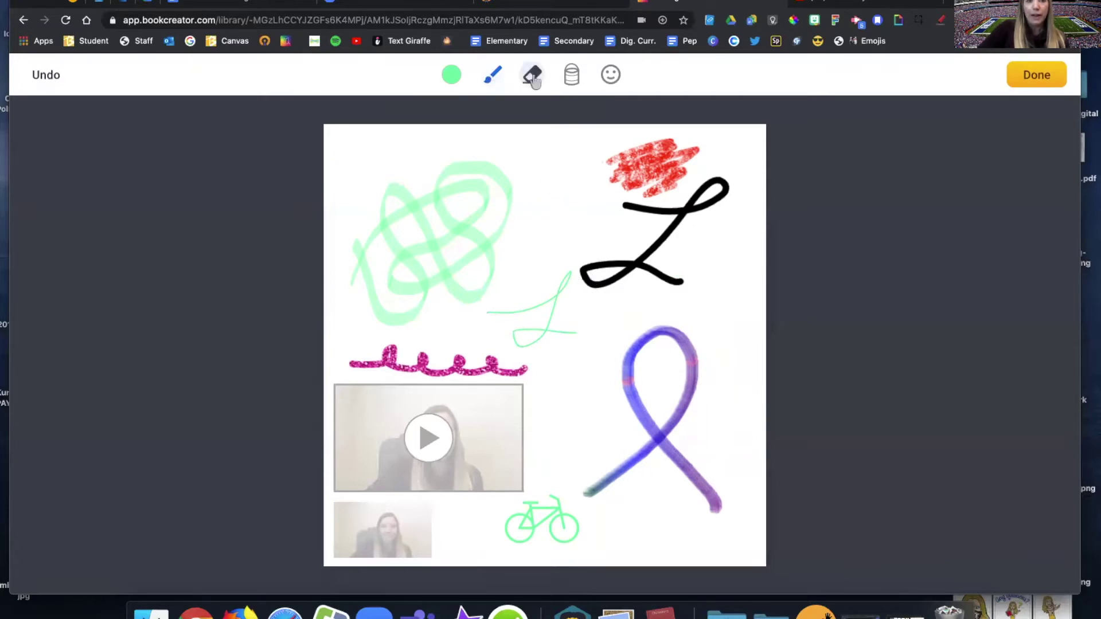
pyautogui.click(533, 76)
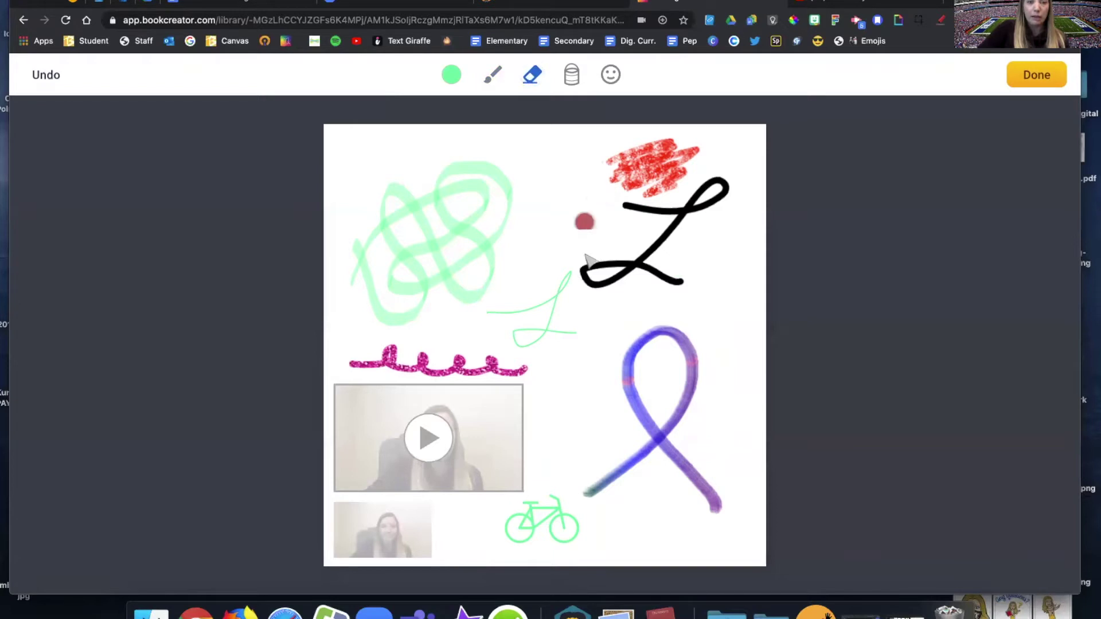
pyautogui.moveTo(586, 256)
pyautogui.mouseDown()
pyautogui.moveTo(562, 299)
pyautogui.moveTo(499, 316)
pyautogui.moveTo(531, 342)
pyautogui.moveTo(579, 331)
pyautogui.mouseUp()
# Step: Flood the blank page background with light green using the fill tool, and undo the fill
pyautogui.click(572, 75)
pyautogui.click(539, 251)
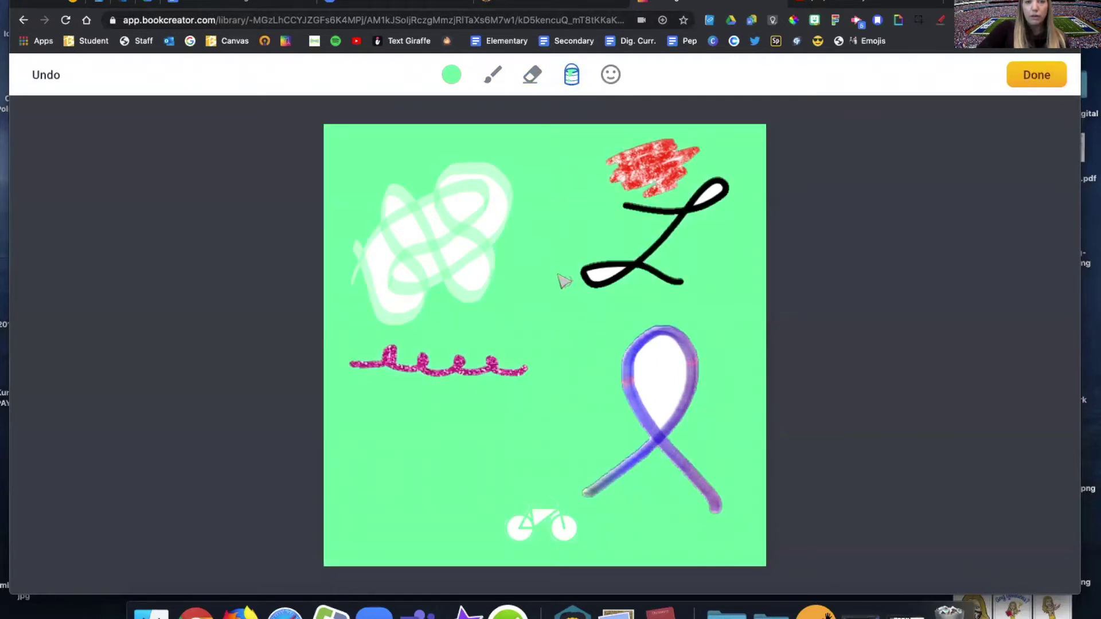
pyautogui.click(38, 81)
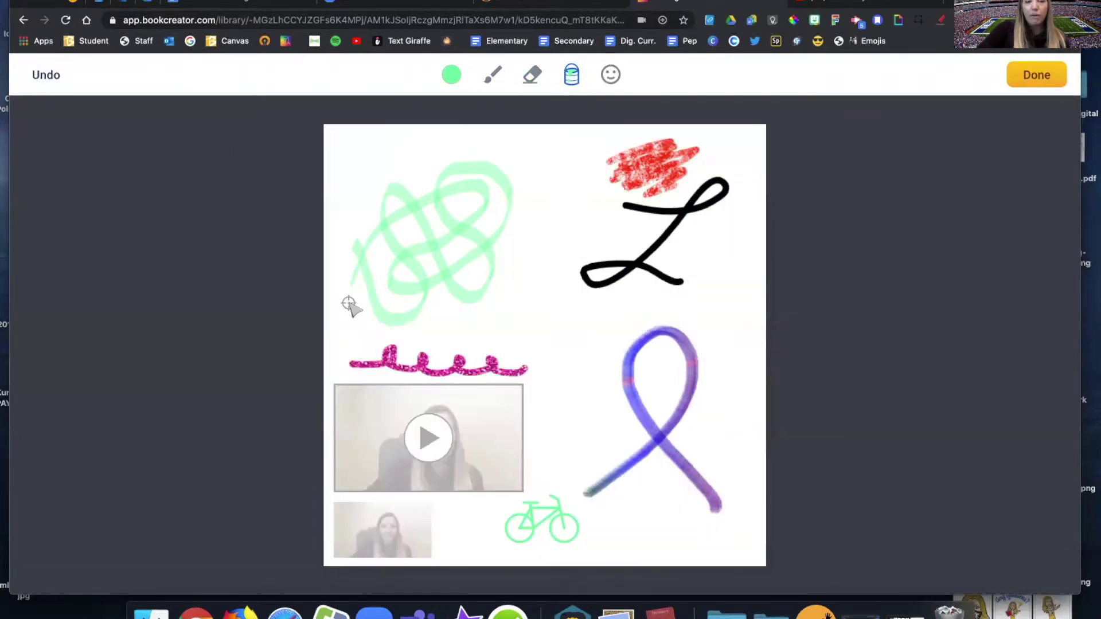
# Step: Fill the ribbon's enclosed loop and both loops of the black cursive L with light green
pyautogui.click(661, 375)
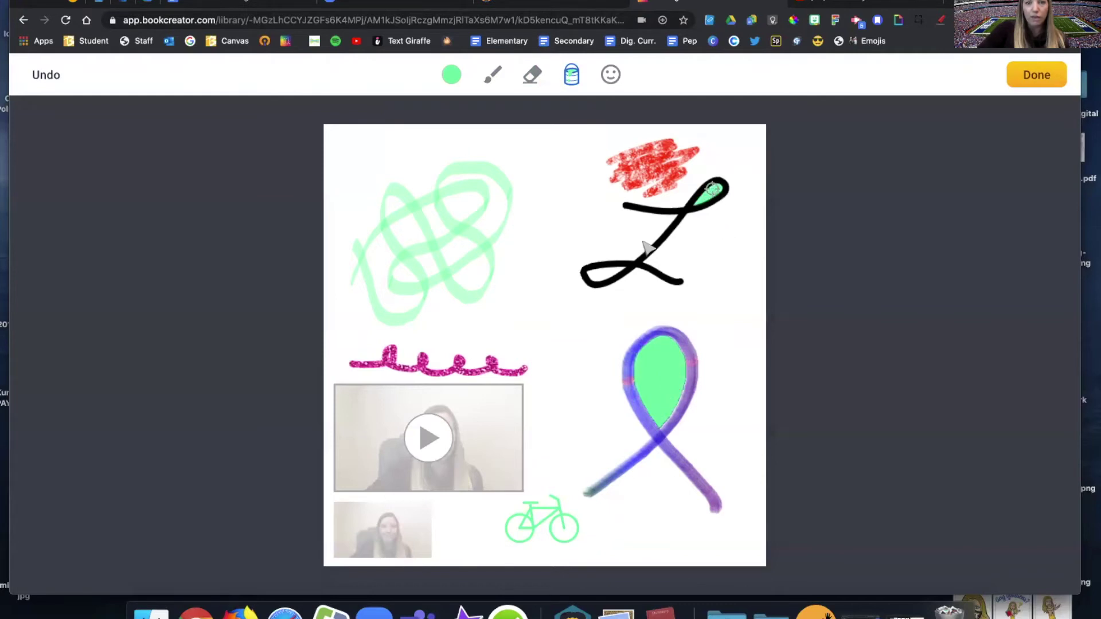
pyautogui.click(601, 274)
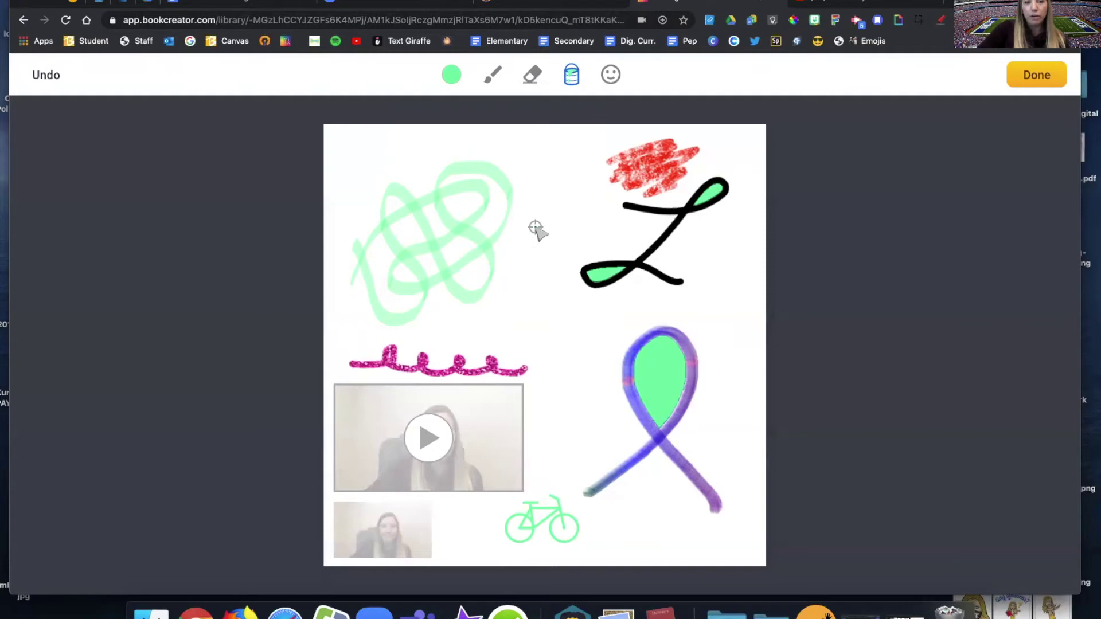
# Step: Fill the page background around the colored loops with light green, and undo that fill
pyautogui.click(535, 228)
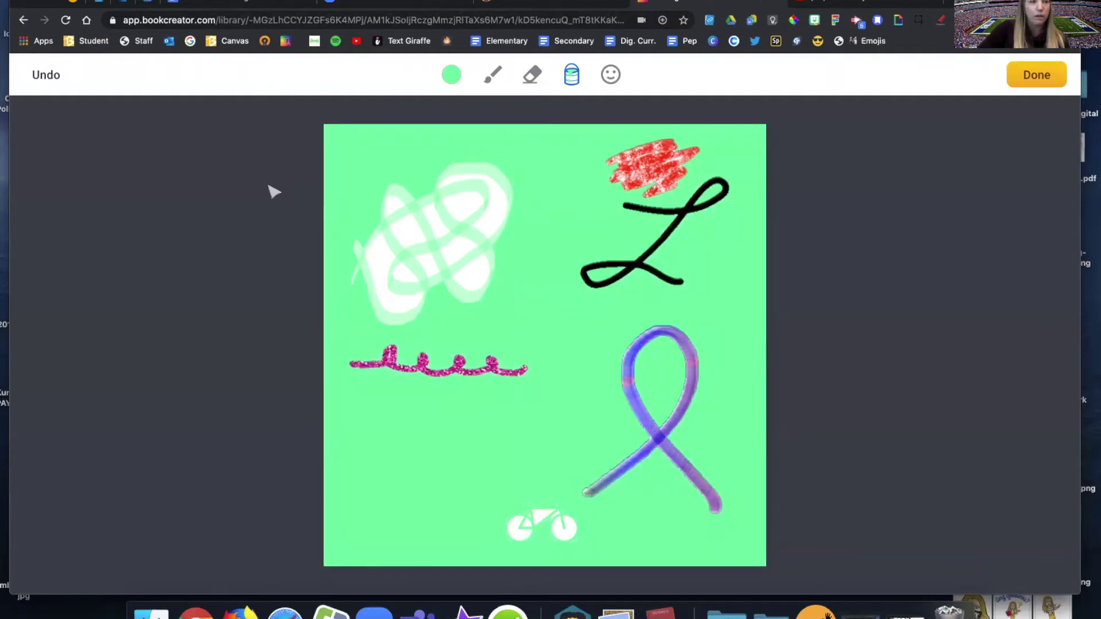
pyautogui.click(46, 81)
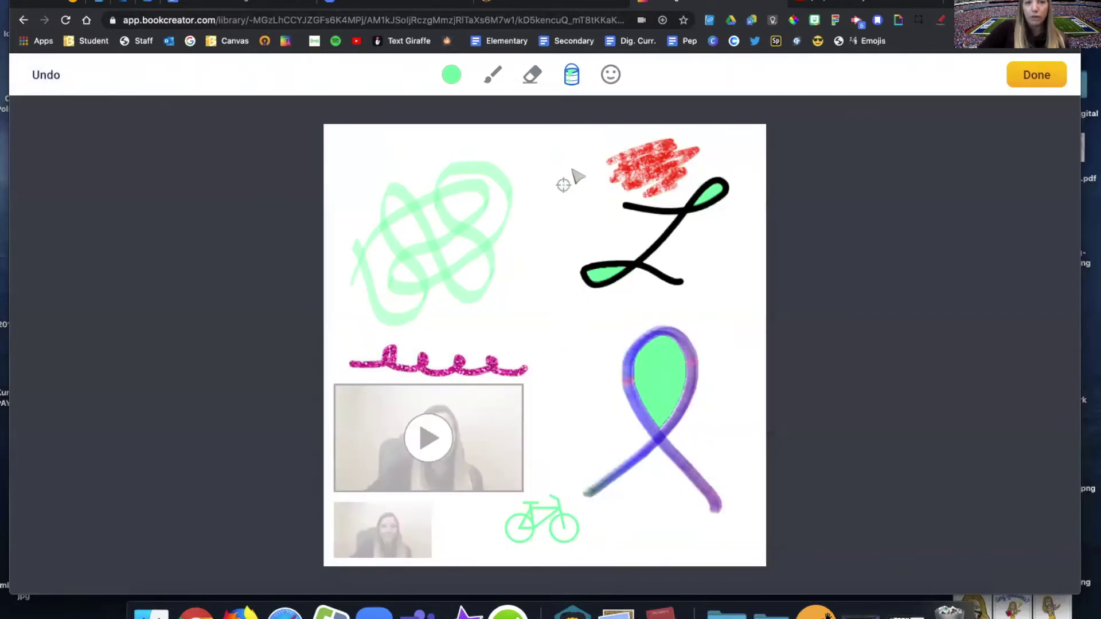
# Step: Add the face-mask emoji, shrink it into page 2's upper-left corner, and finish the drawing
pyautogui.click(610, 75)
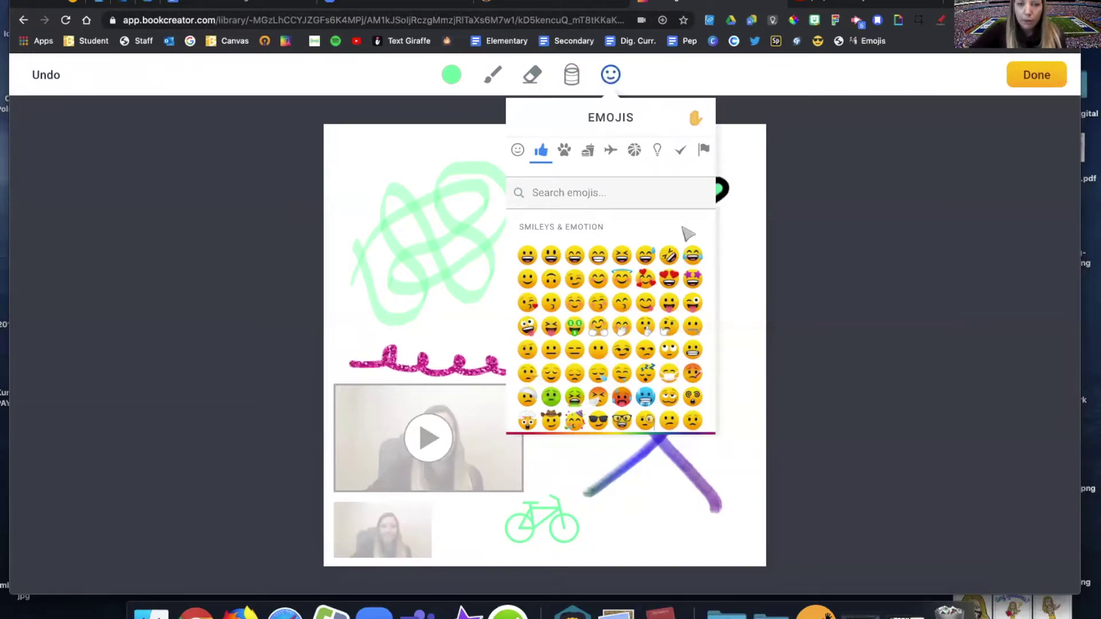
pyautogui.click(668, 373)
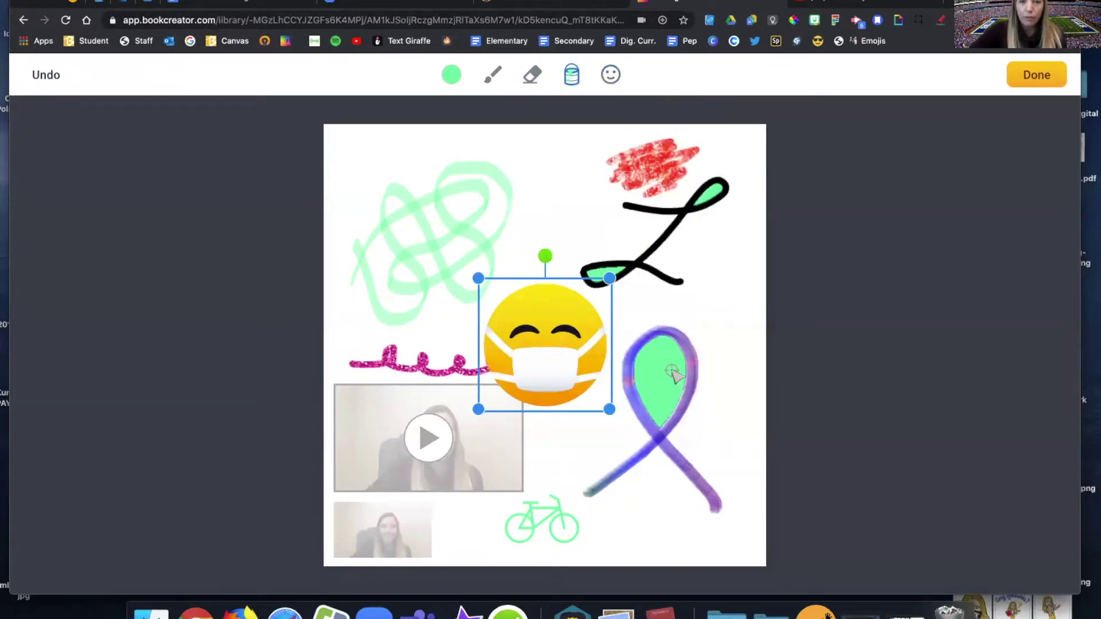
pyautogui.moveTo(600, 384)
pyautogui.mouseDown()
pyautogui.moveTo(593, 266)
pyautogui.moveTo(465, 229)
pyautogui.moveTo(457, 245)
pyautogui.moveTo(384, 188)
pyautogui.mouseUp()
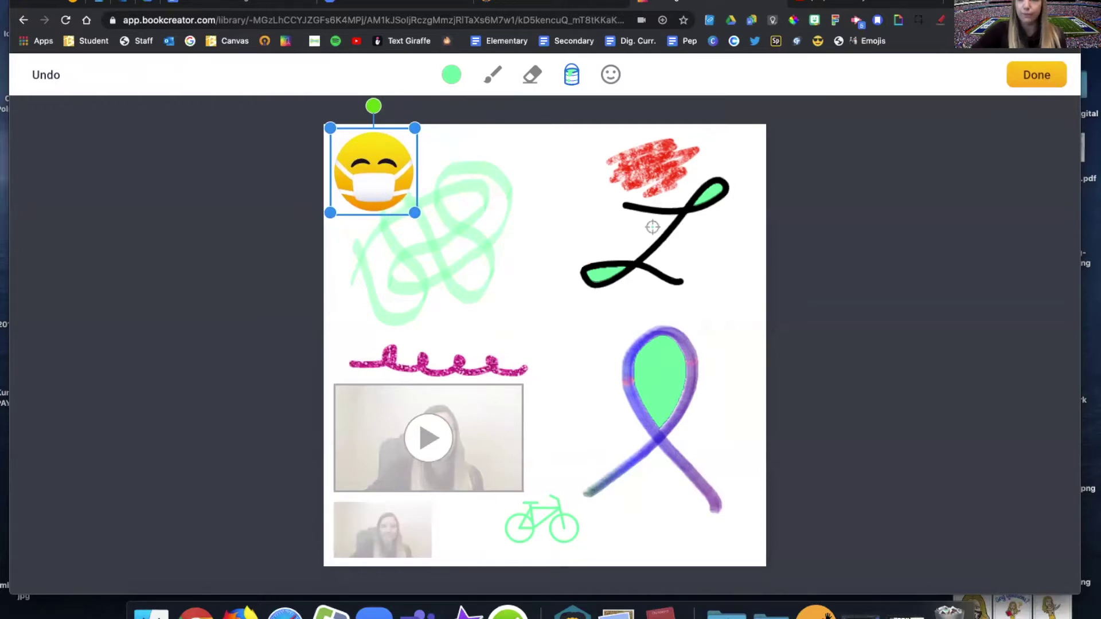
pyautogui.click(1032, 81)
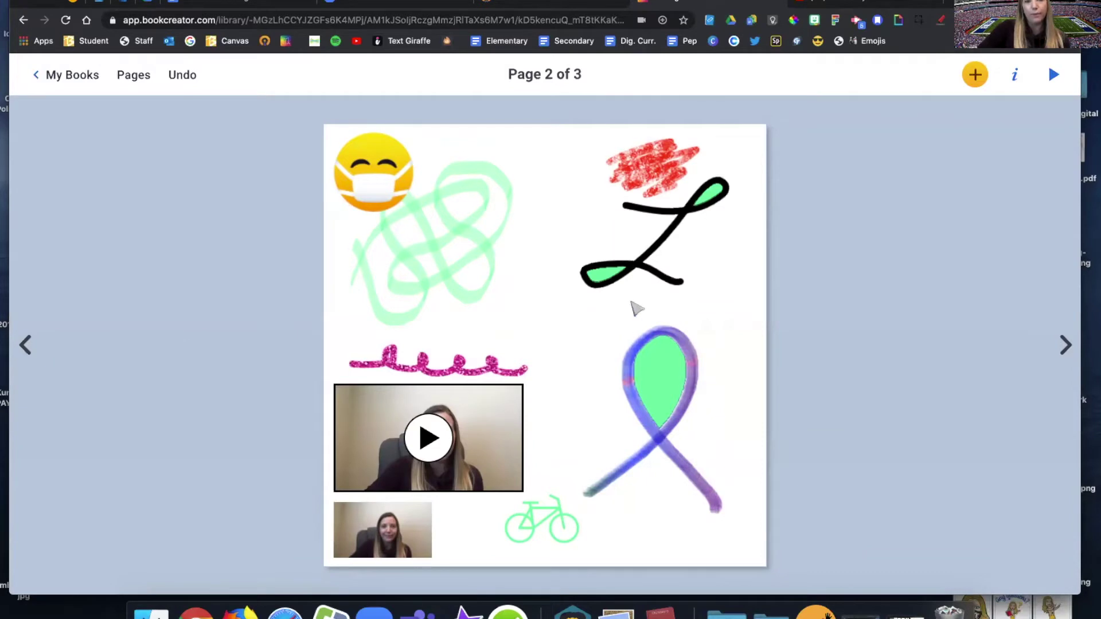
# Step: Move the whole drawing slightly to the right on page 2, and deselect it
pyautogui.click(616, 263)
pyautogui.moveTo(635, 258)
pyautogui.mouseDown()
pyautogui.moveTo(651, 254)
pyautogui.moveTo(626, 262)
pyautogui.moveTo(651, 259)
pyautogui.mouseUp()
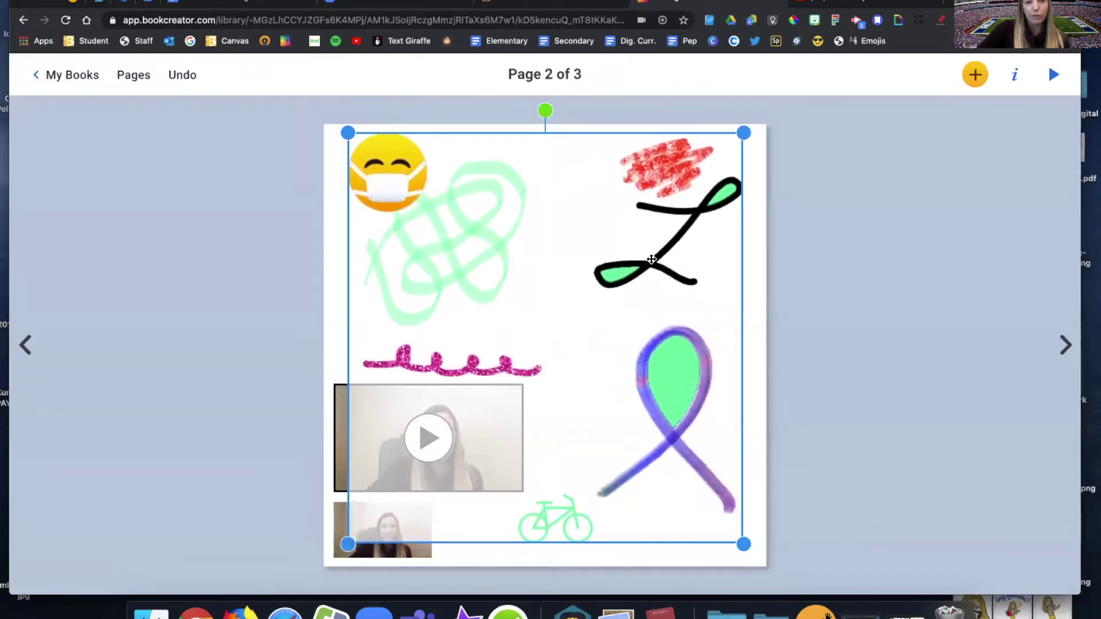
pyautogui.click(757, 279)
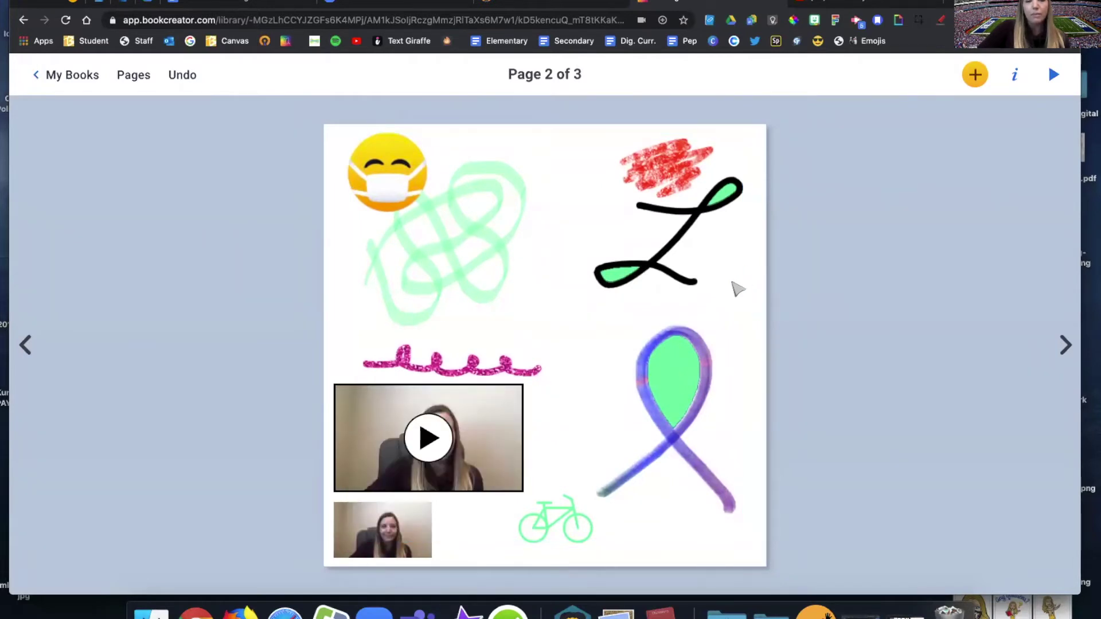
pyautogui.click(647, 435)
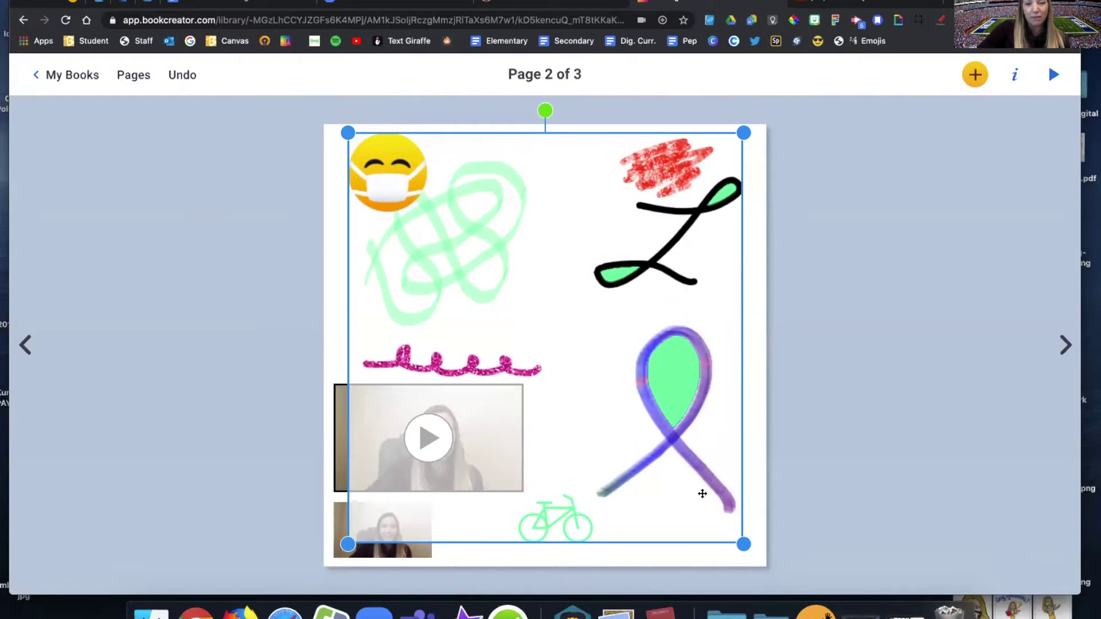
pyautogui.click(755, 475)
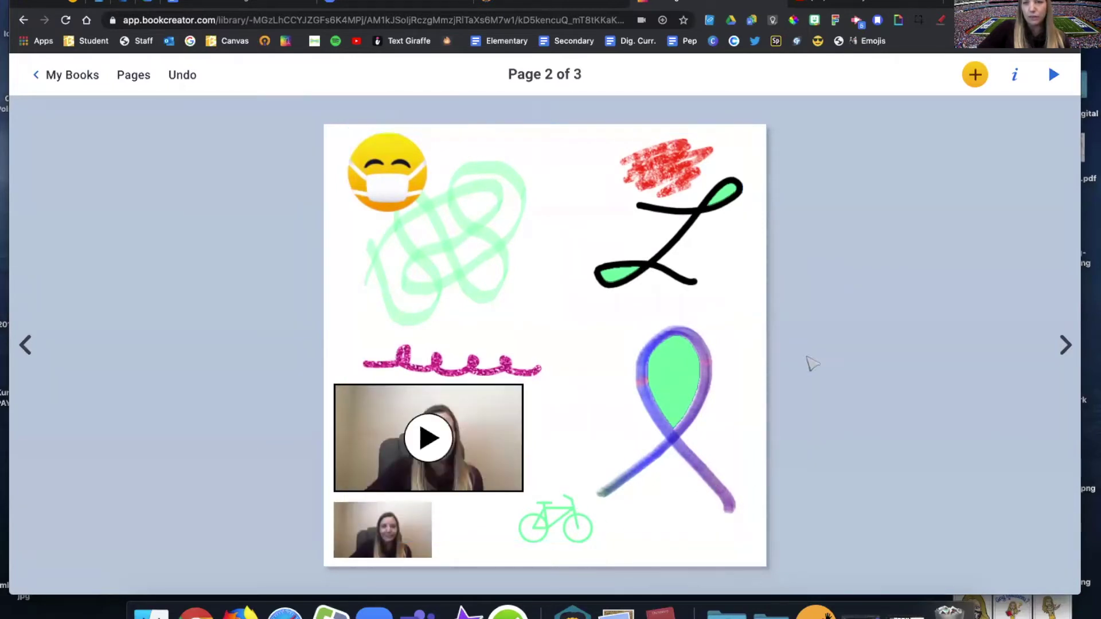
# Step: Add a text box on page 3 containing the author's first name in possessive form followed by "Book"
pyautogui.click(1066, 348)
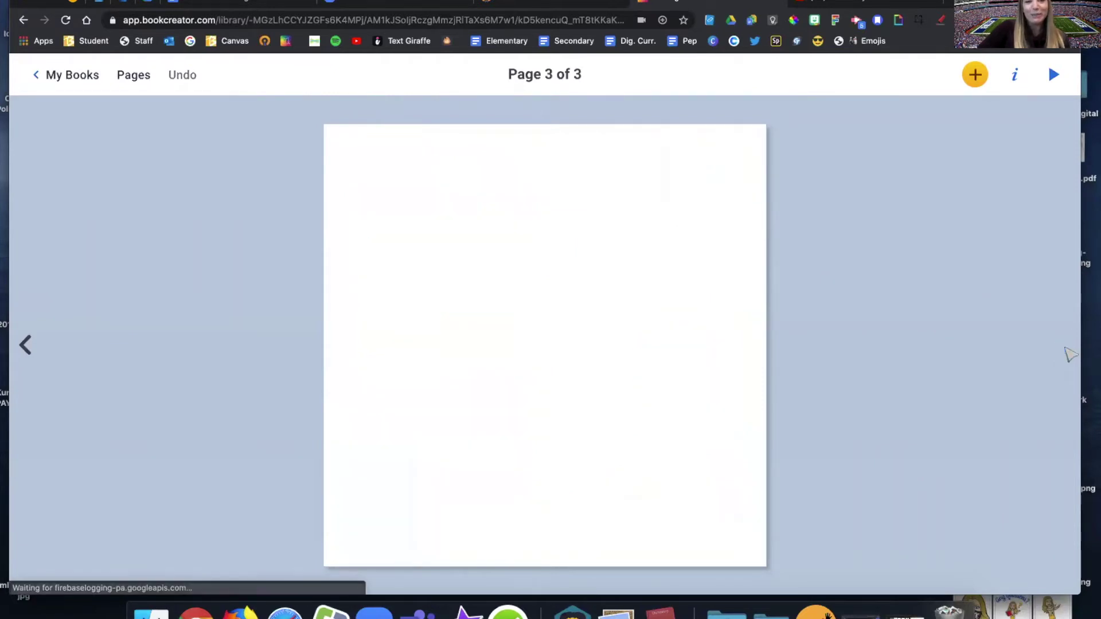
pyautogui.click(974, 76)
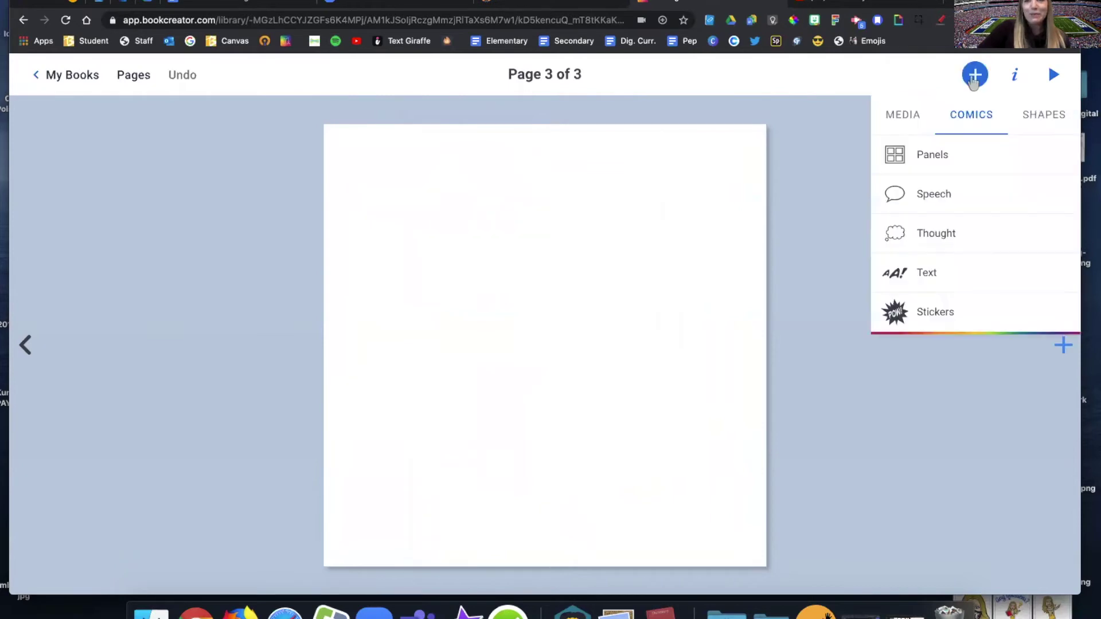
pyautogui.click(902, 114)
pyautogui.click(902, 282)
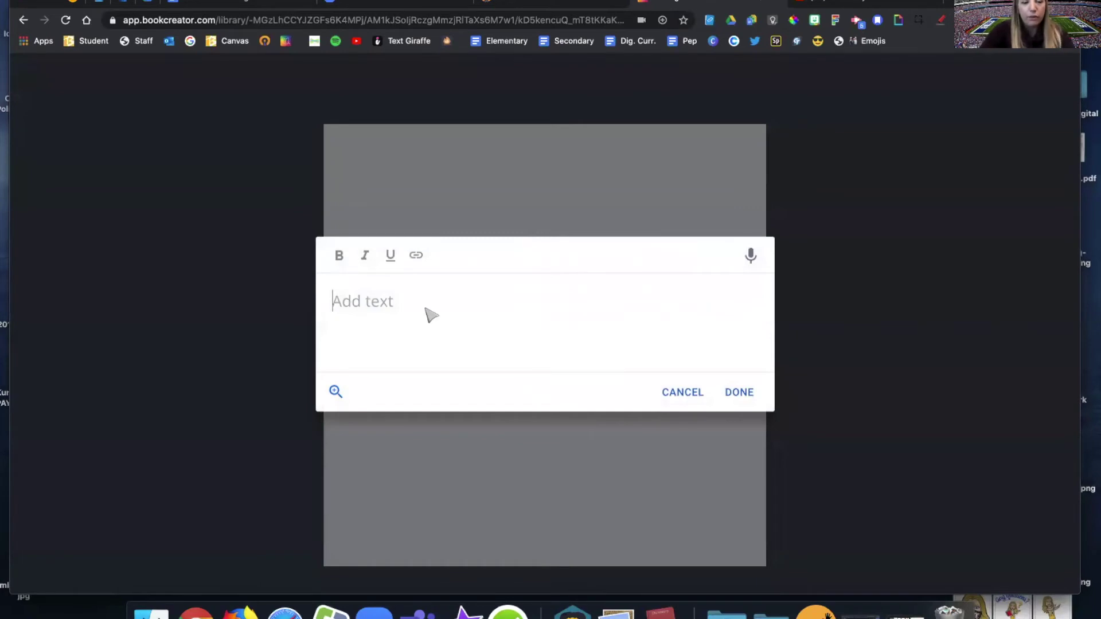
pyautogui.write('Car')
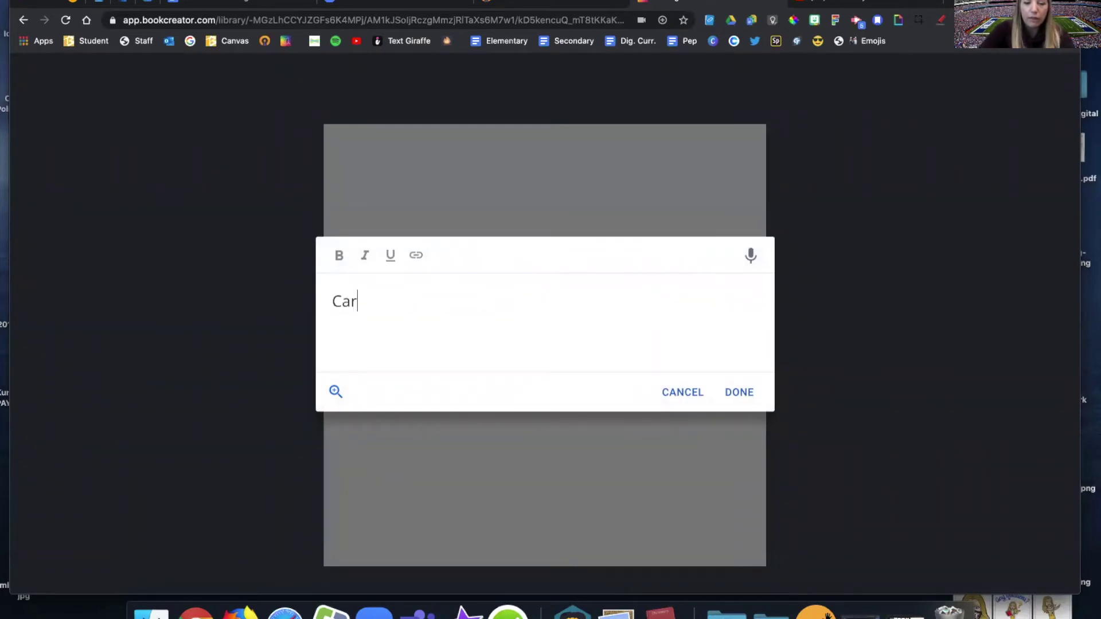
pyautogui.write("rie's Book")
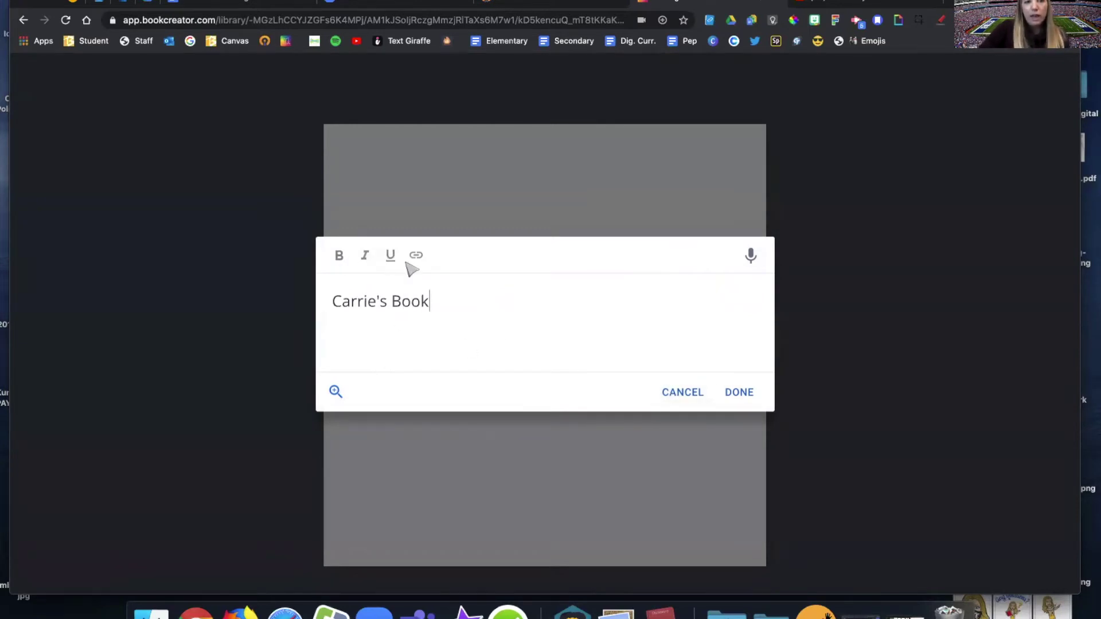
pyautogui.click(740, 393)
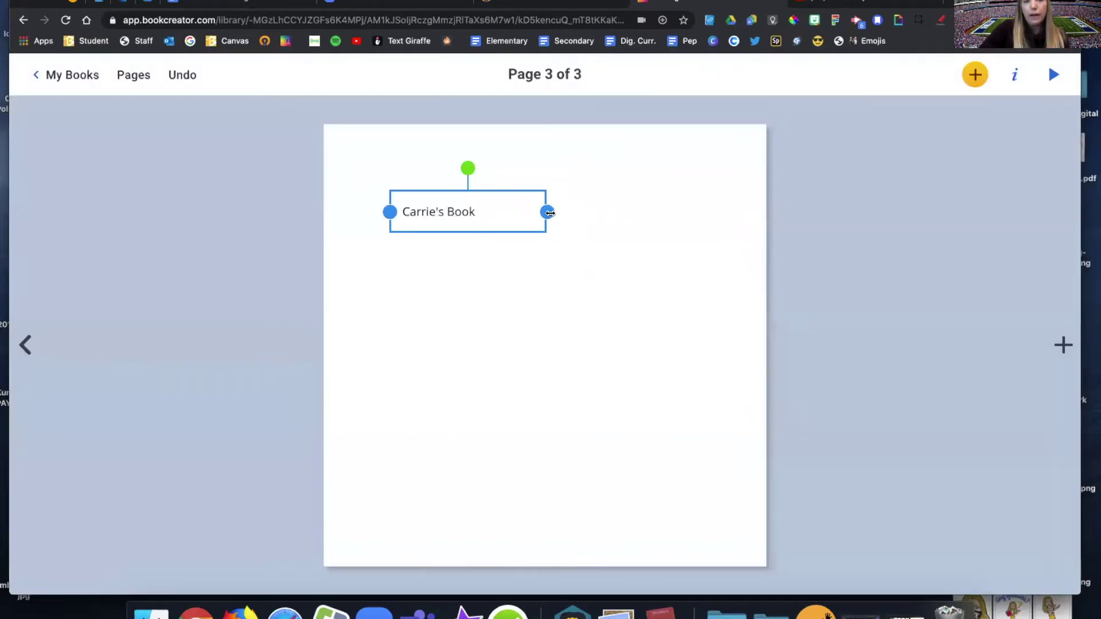
# Step: Narrow the title's text box to fit its wording, move it to the upper middle of page 3, and deselect it
pyautogui.moveTo(550, 212); pyautogui.dragTo(491, 205)
pyautogui.moveTo(424, 214); pyautogui.dragTo(525, 207)
pyautogui.moveTo(528, 163)
pyautogui.mouseDown()
pyautogui.moveTo(494, 177)
pyautogui.moveTo(529, 166)
pyautogui.mouseUp()
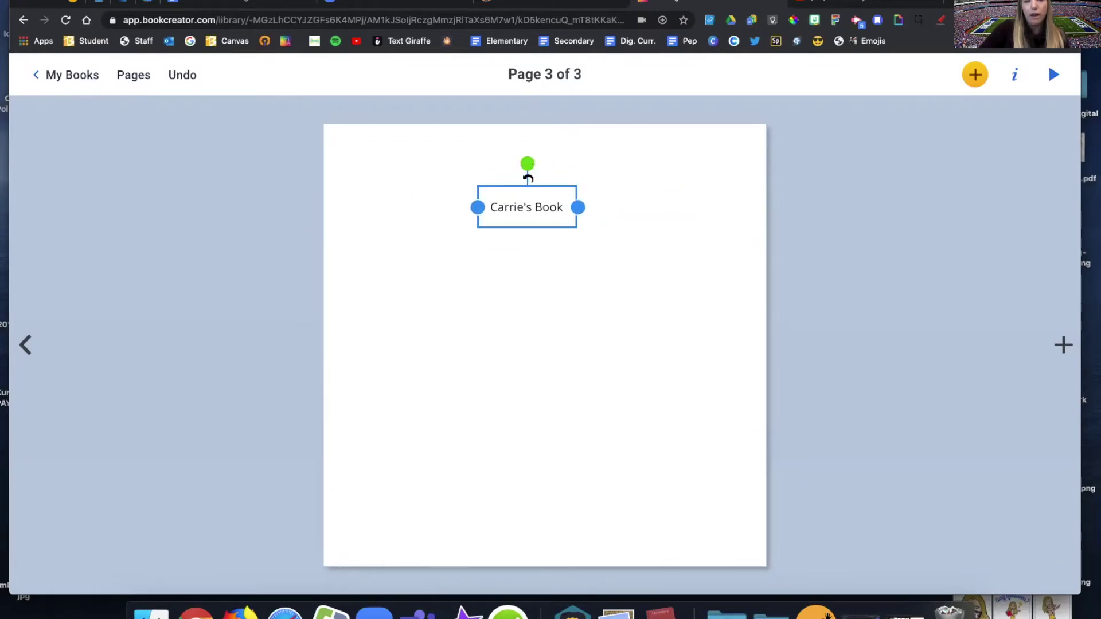
pyautogui.click(578, 269)
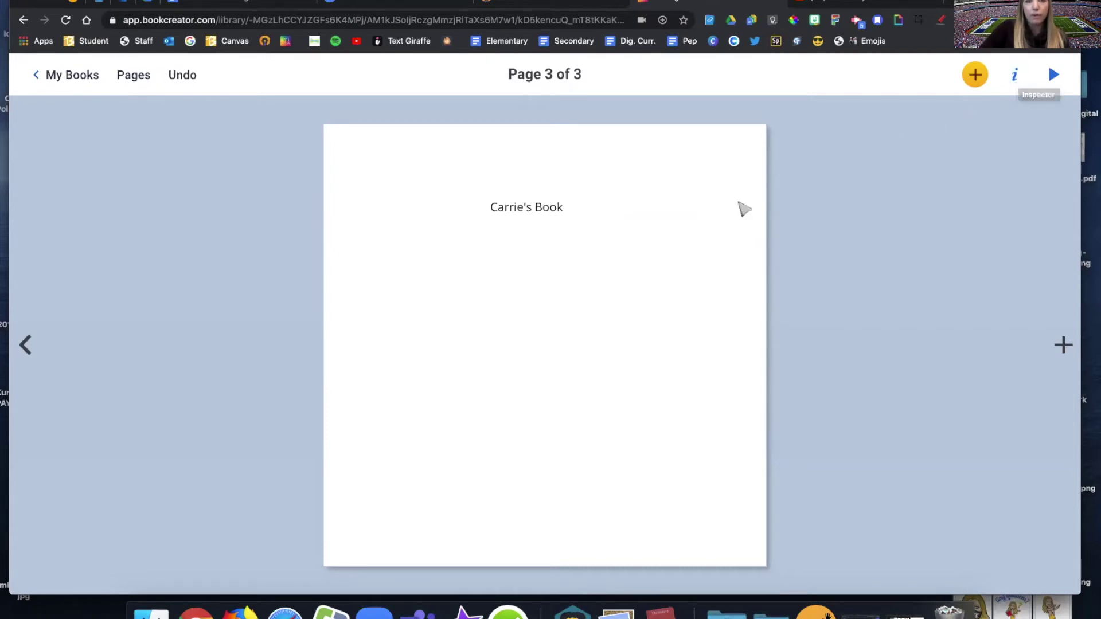
# Step: Dictate "Is this typing my text?" as a second line in the text box, and widen the box to fit two lines
pyautogui.click(535, 211)
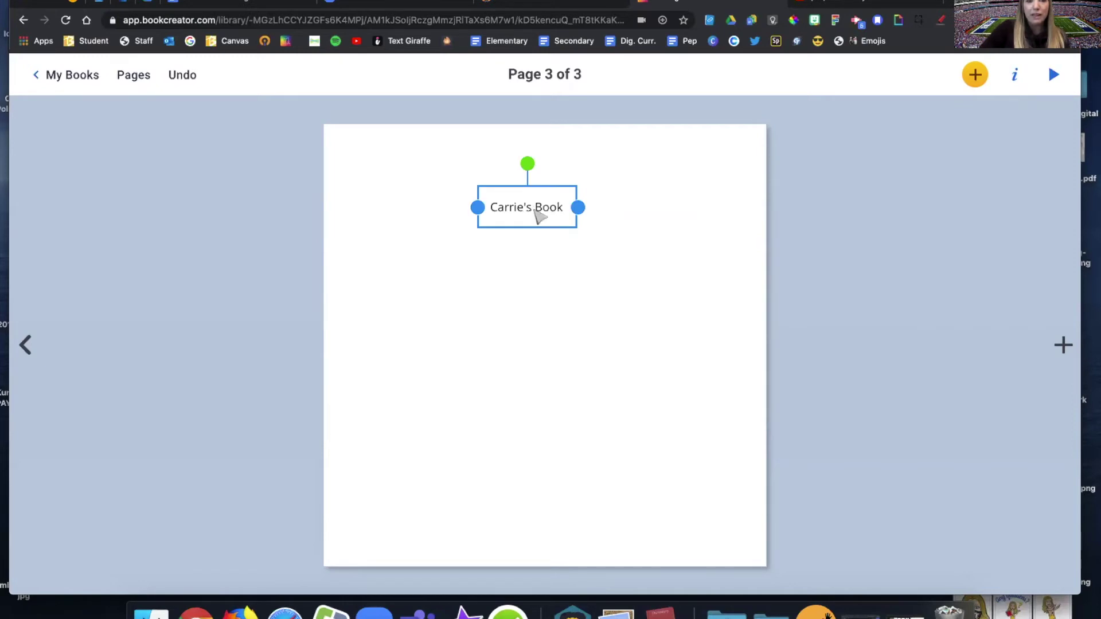
pyautogui.click(535, 210)
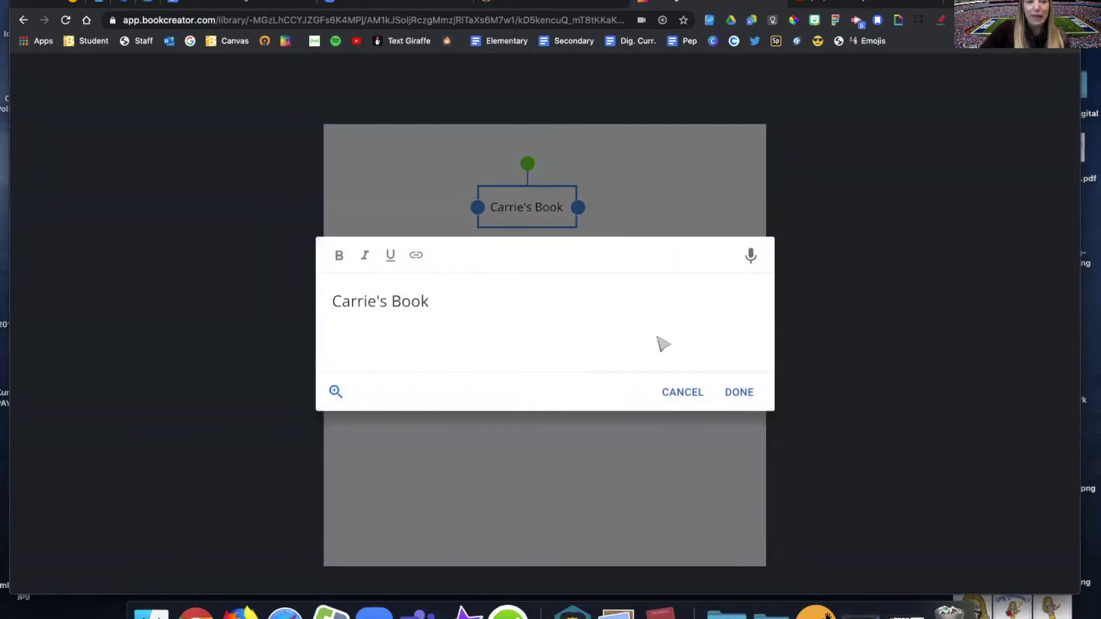
pyautogui.click(743, 392)
pyautogui.click(521, 209)
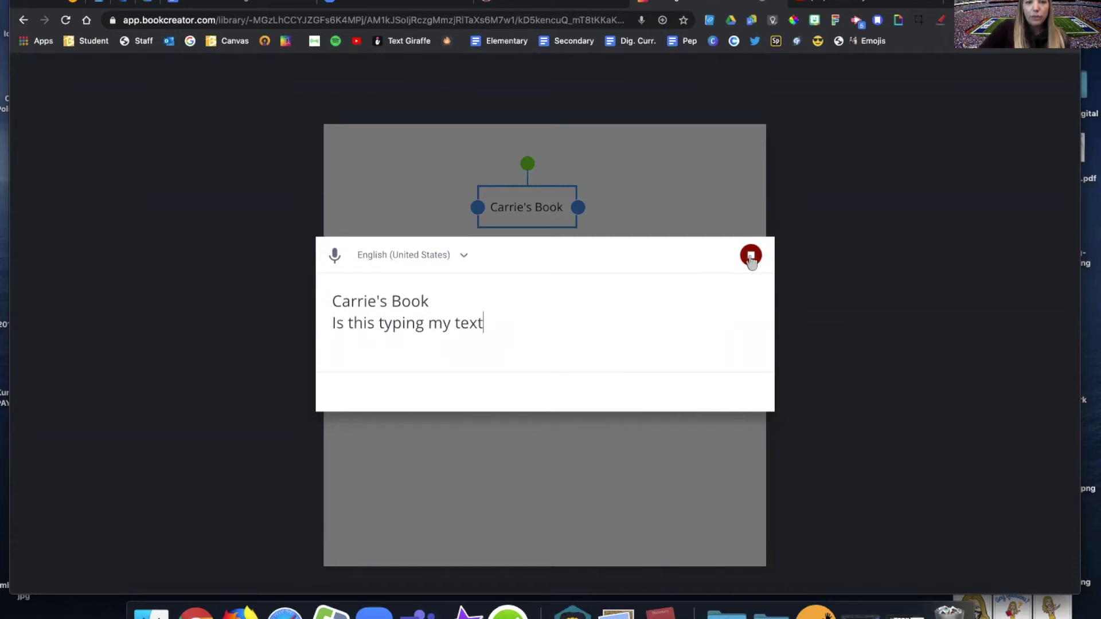
pyautogui.click(750, 258)
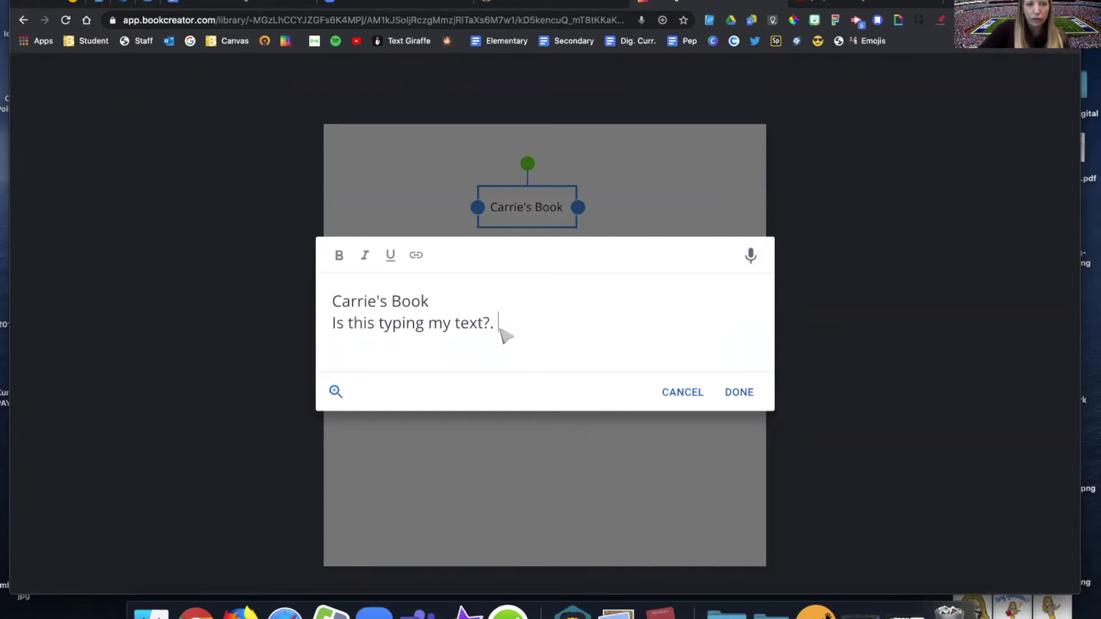
pyautogui.press('BackSpace')
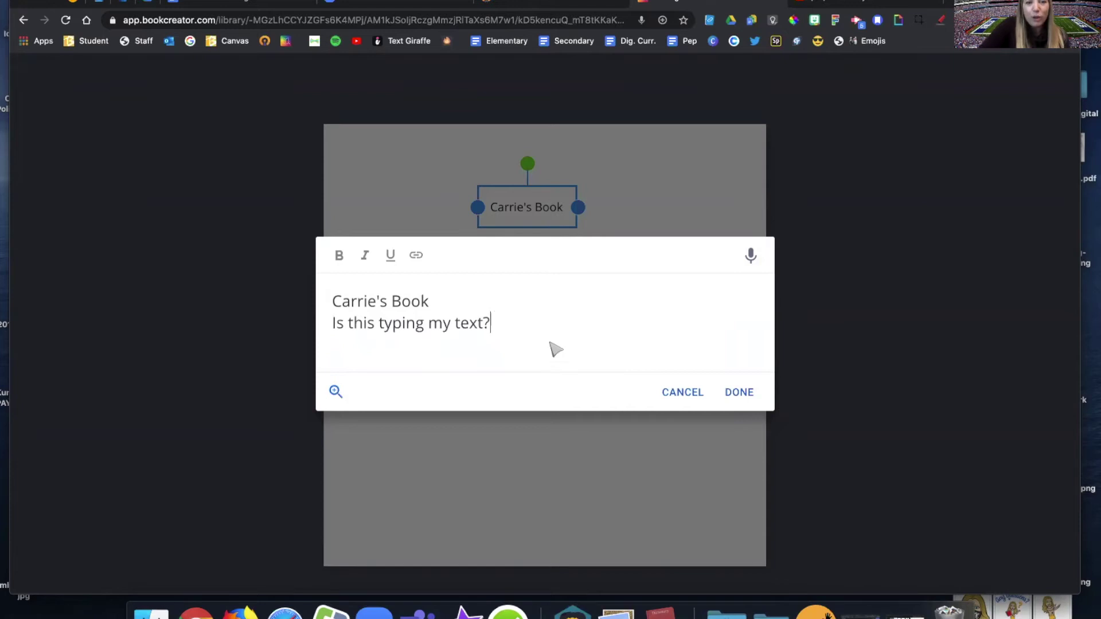
pyautogui.click(744, 396)
pyautogui.moveTo(575, 227); pyautogui.dragTo(693, 214)
pyautogui.moveTo(533, 221); pyautogui.dragTo(516, 225)
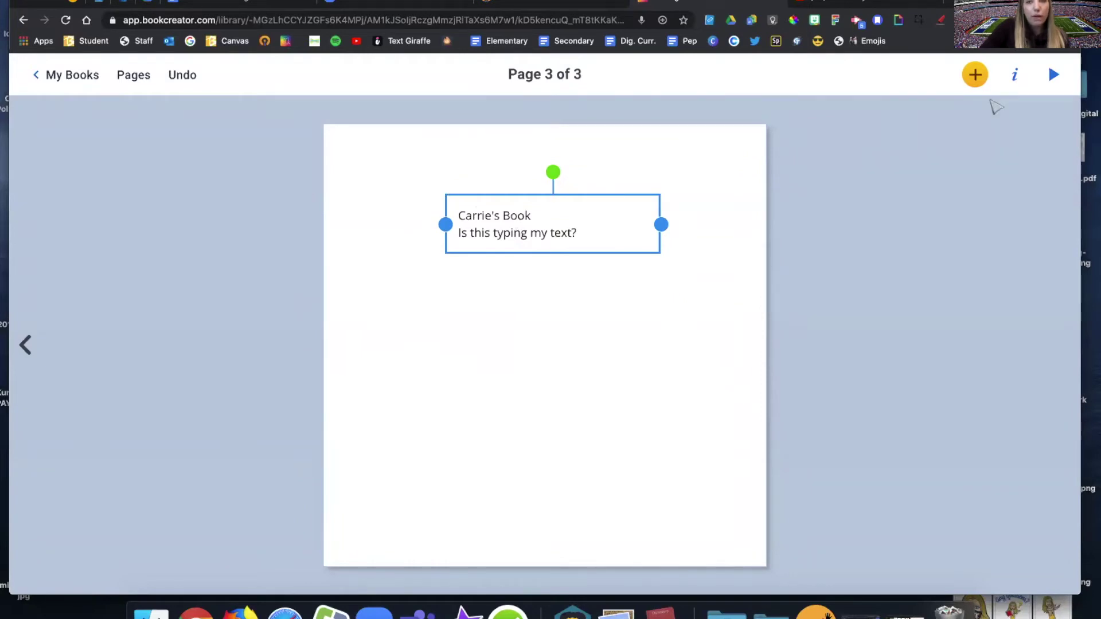
# Step: Set the text box's font size to 50 and its font to Gochi Hand
pyautogui.click(1015, 77)
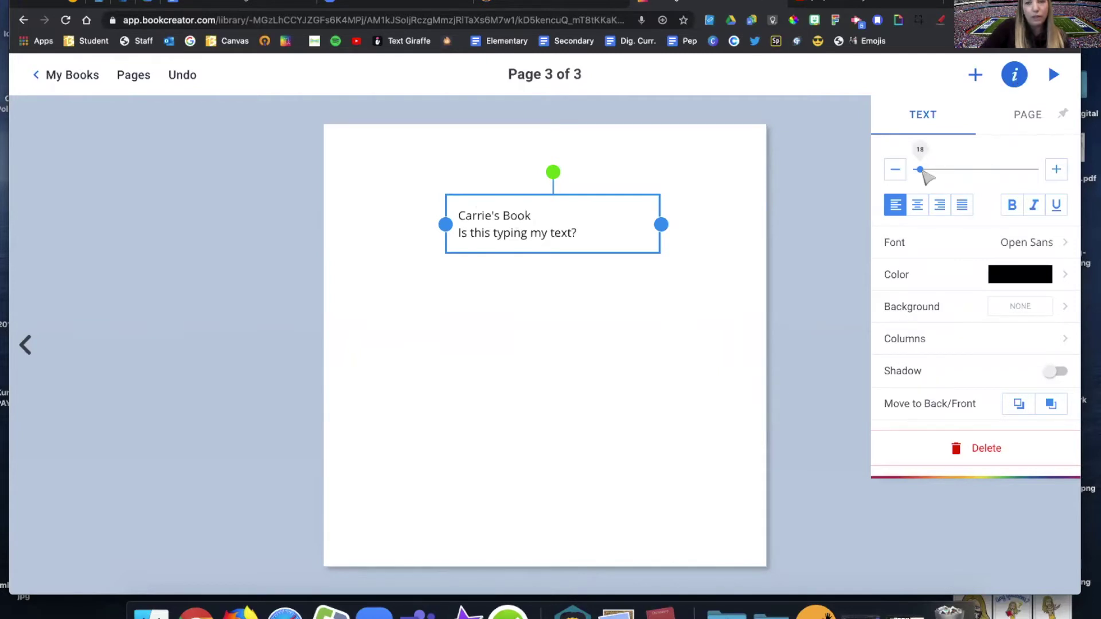
pyautogui.moveTo(921, 171); pyautogui.dragTo(937, 172)
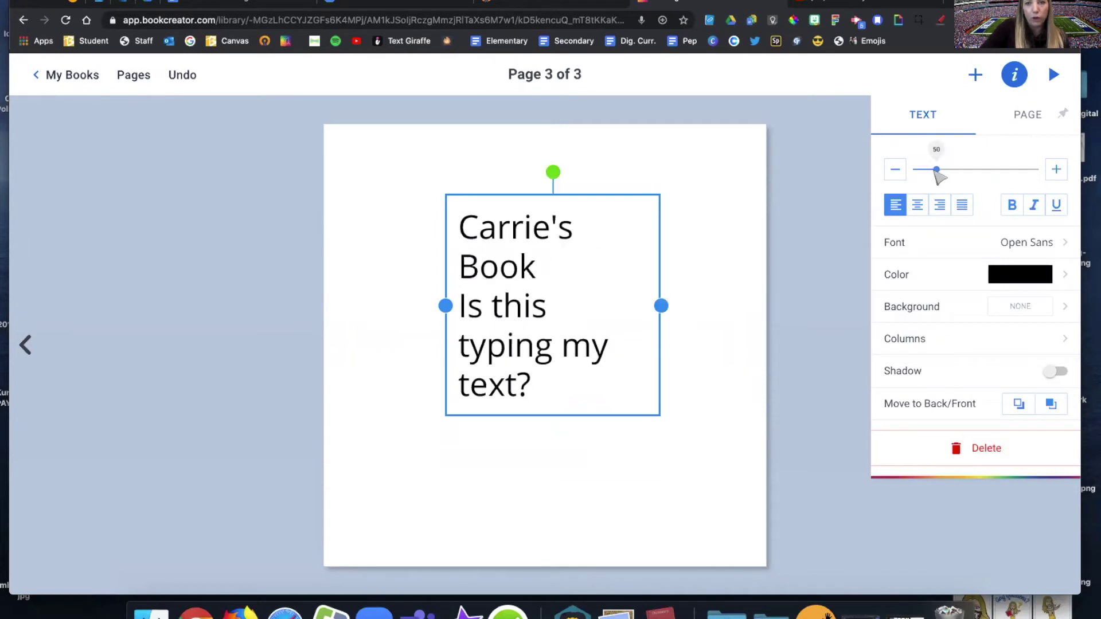
pyautogui.click(1015, 244)
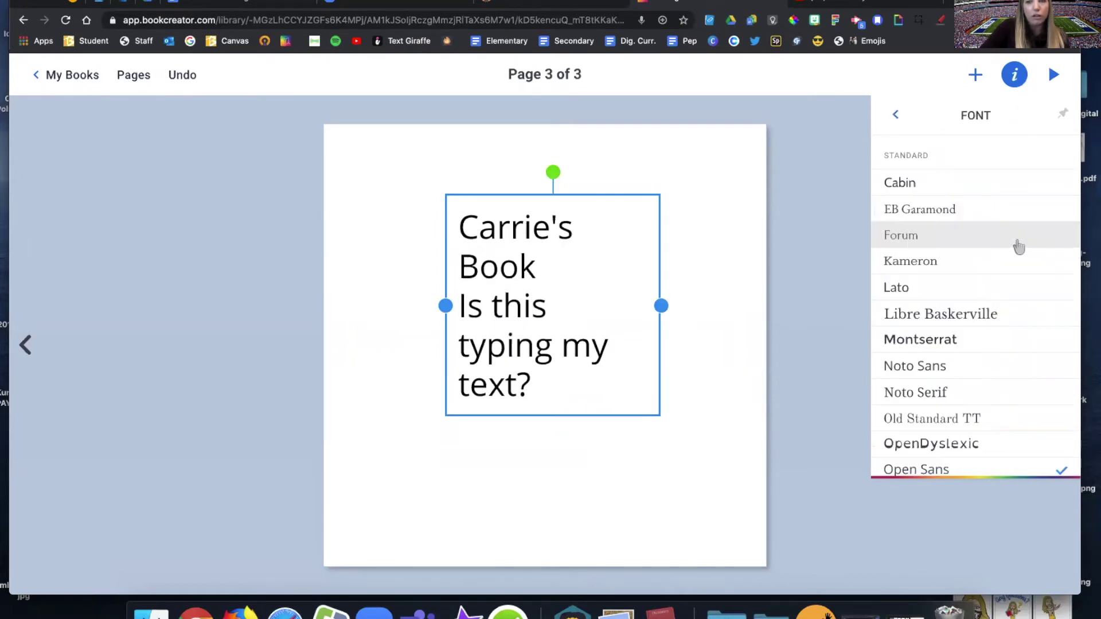
pyautogui.scroll(-3, 913, 435)
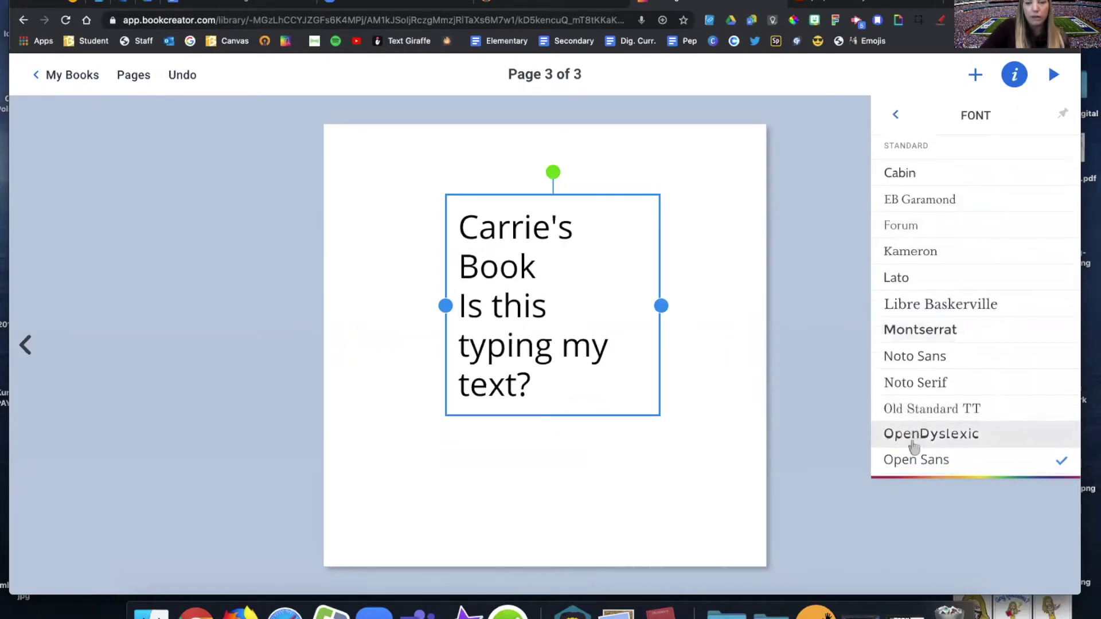
pyautogui.scroll(-8, 913, 447)
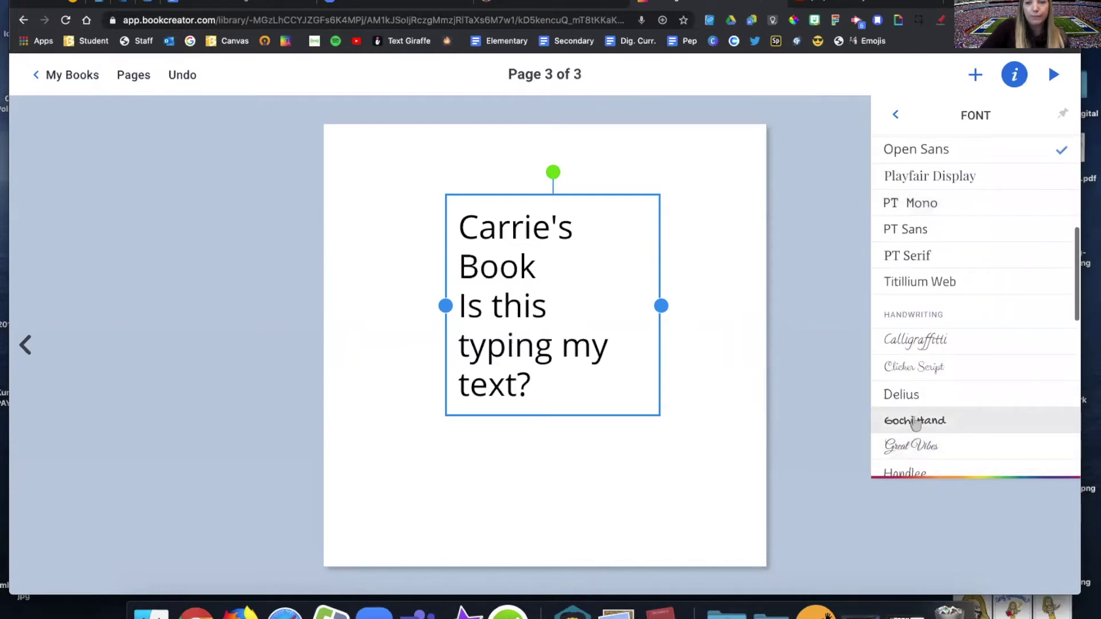
pyautogui.click(915, 421)
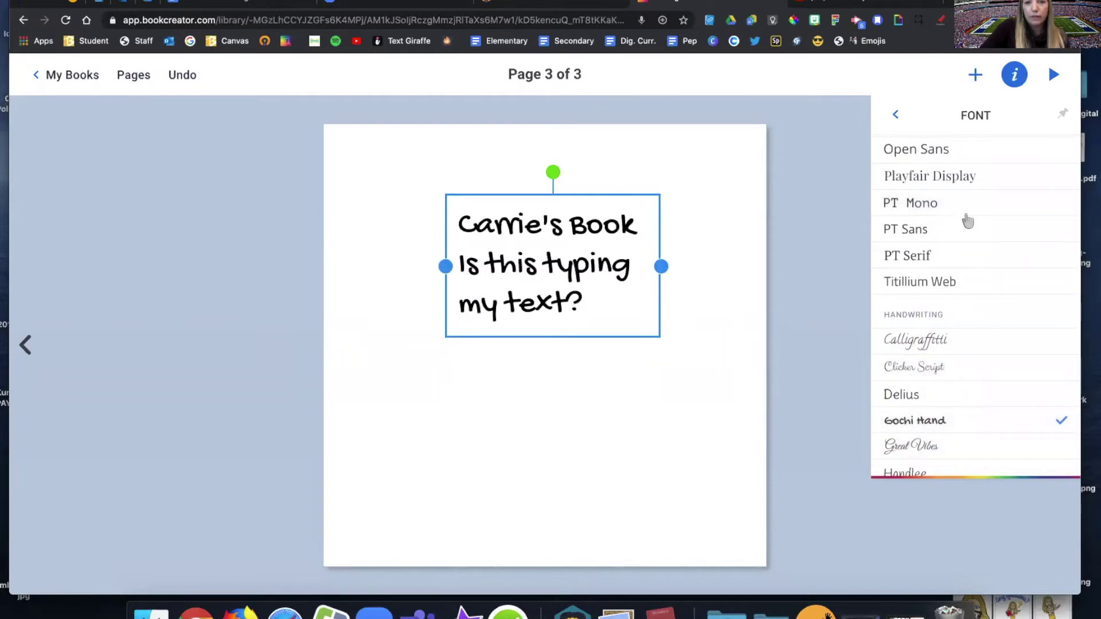
pyautogui.click(895, 115)
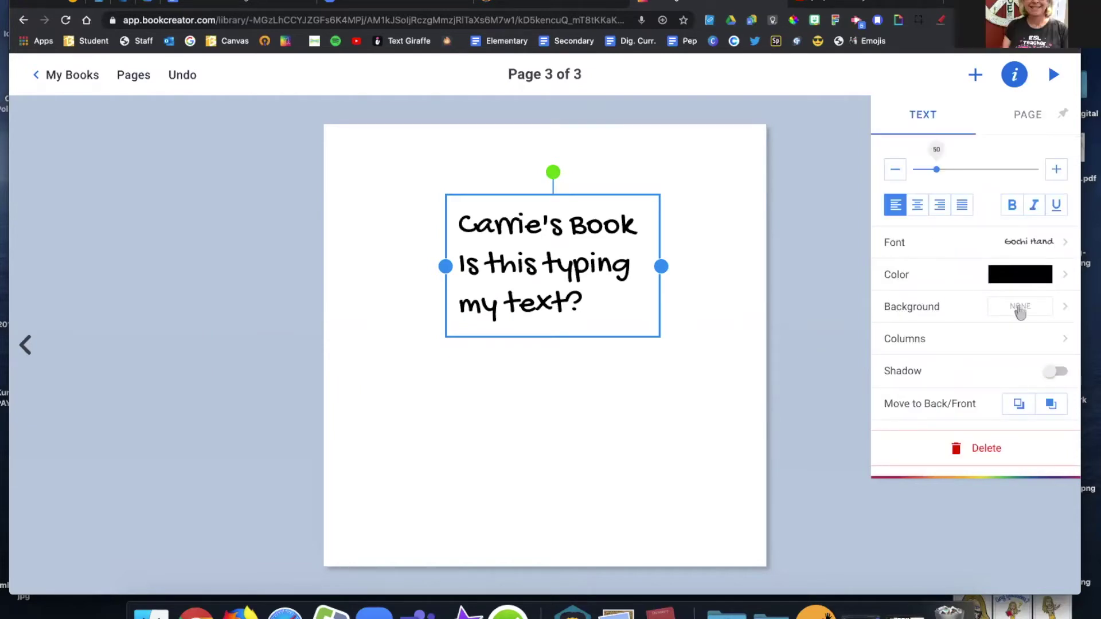
# Step: View the text box's column layouts, and turn the text shadow on and back off
pyautogui.click(1059, 342)
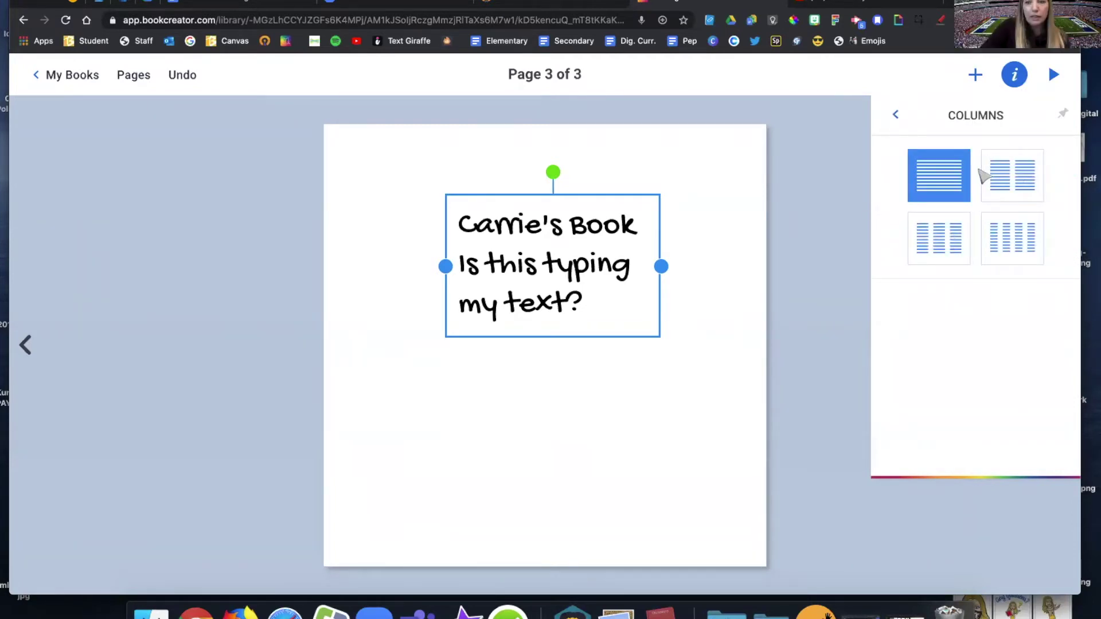
pyautogui.click(897, 116)
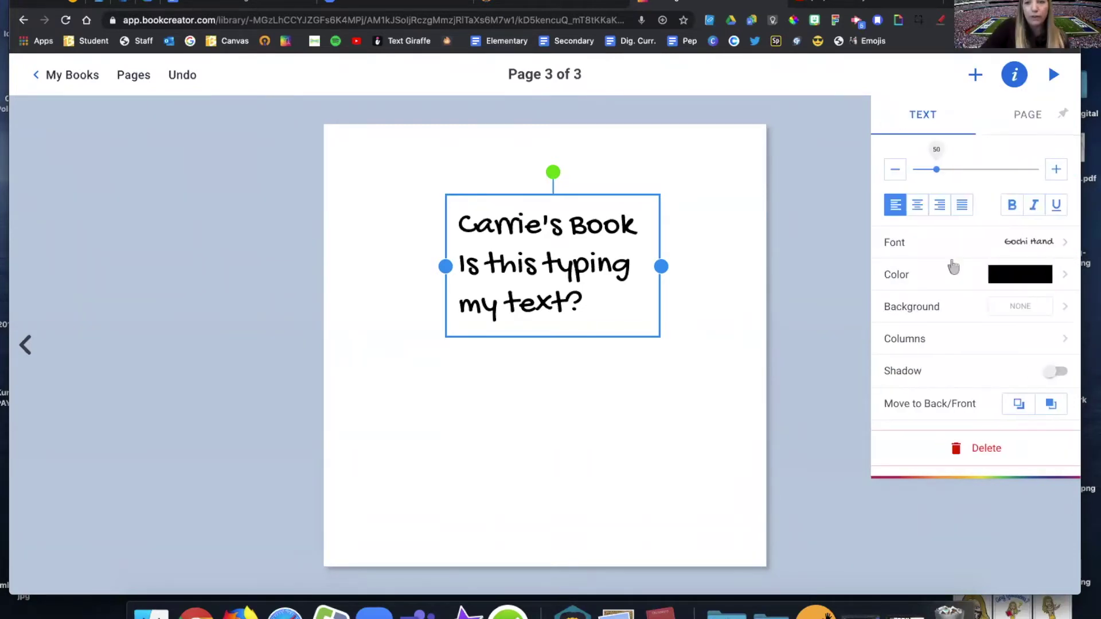
pyautogui.click(1055, 372)
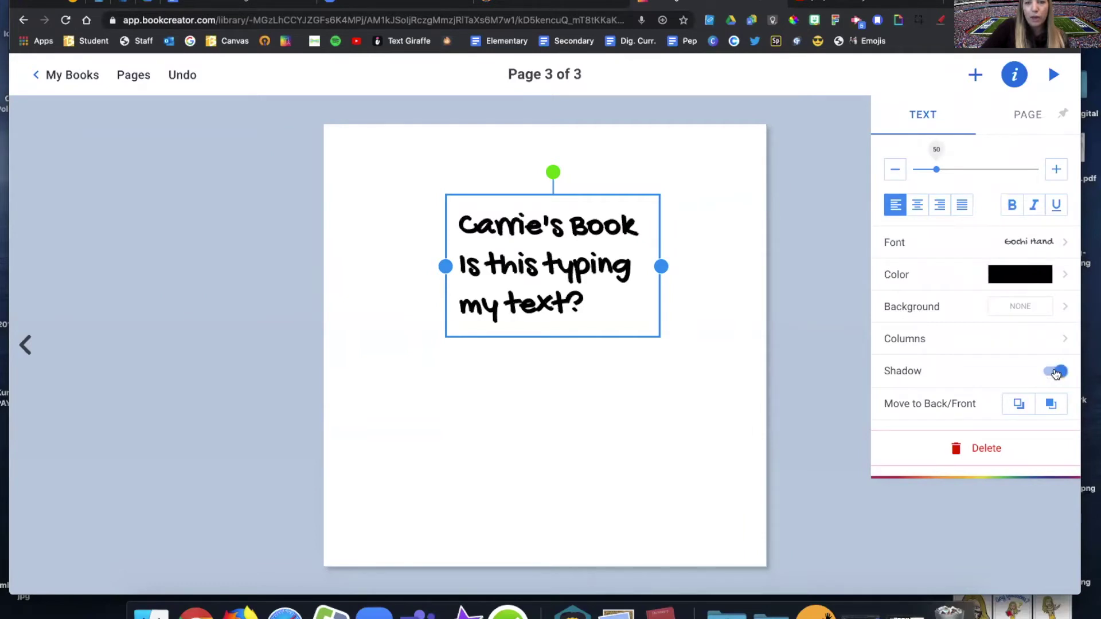
pyautogui.click(1055, 373)
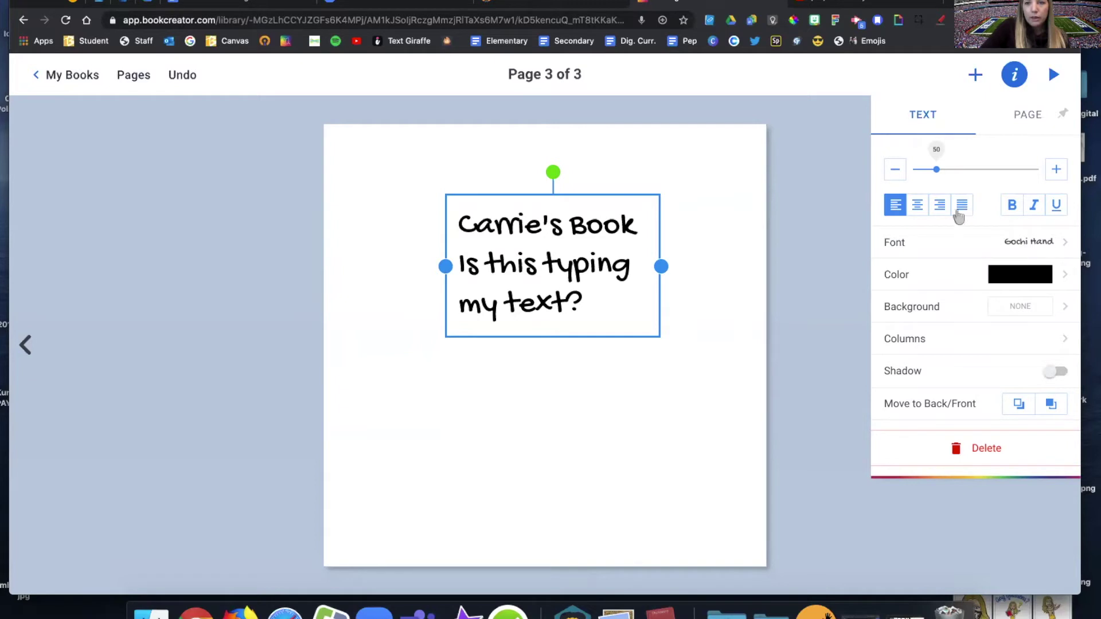
# Step: Center the text at a slightly larger size, and widen its box on both sides
pyautogui.click(918, 206)
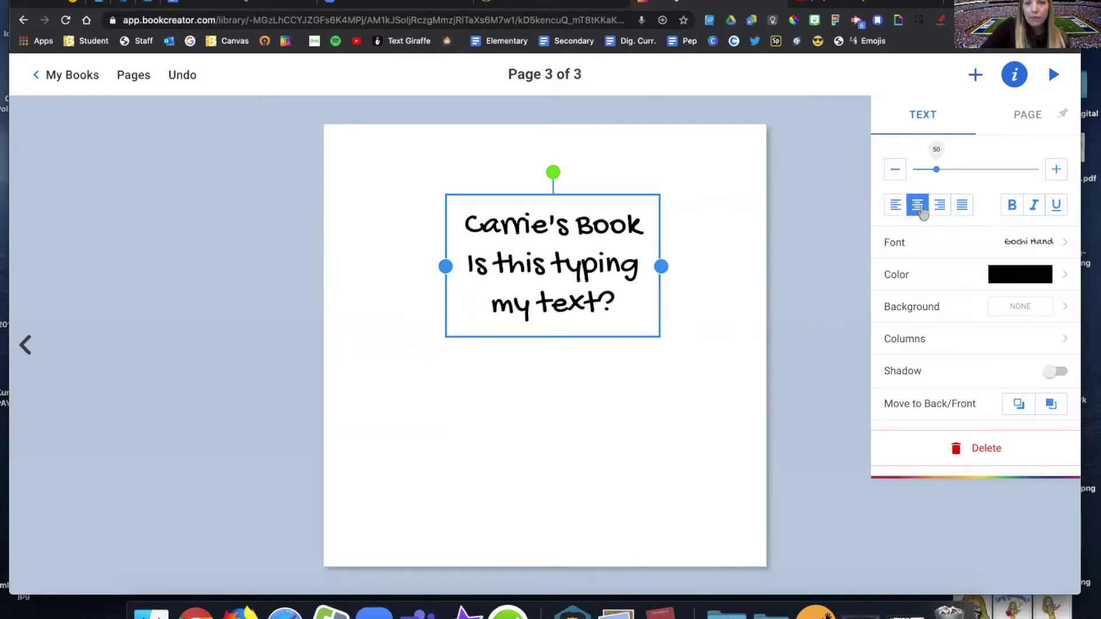
pyautogui.moveTo(936, 170); pyautogui.dragTo(942, 170)
pyautogui.click(1021, 118)
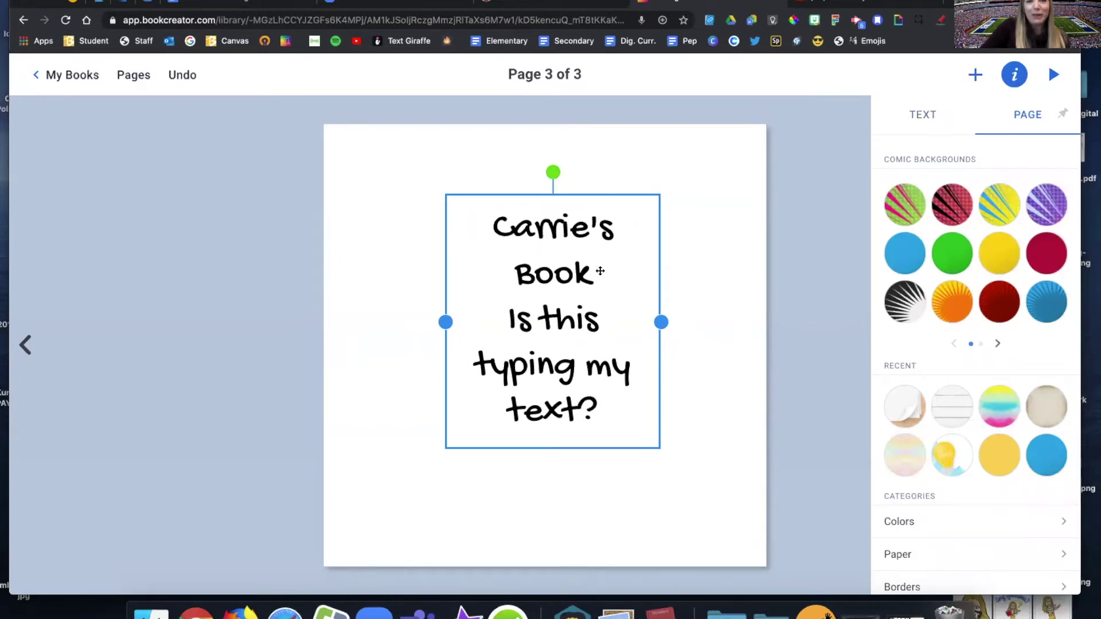
pyautogui.moveTo(445, 322); pyautogui.dragTo(395, 318)
pyautogui.moveTo(660, 277); pyautogui.dragTo(694, 277)
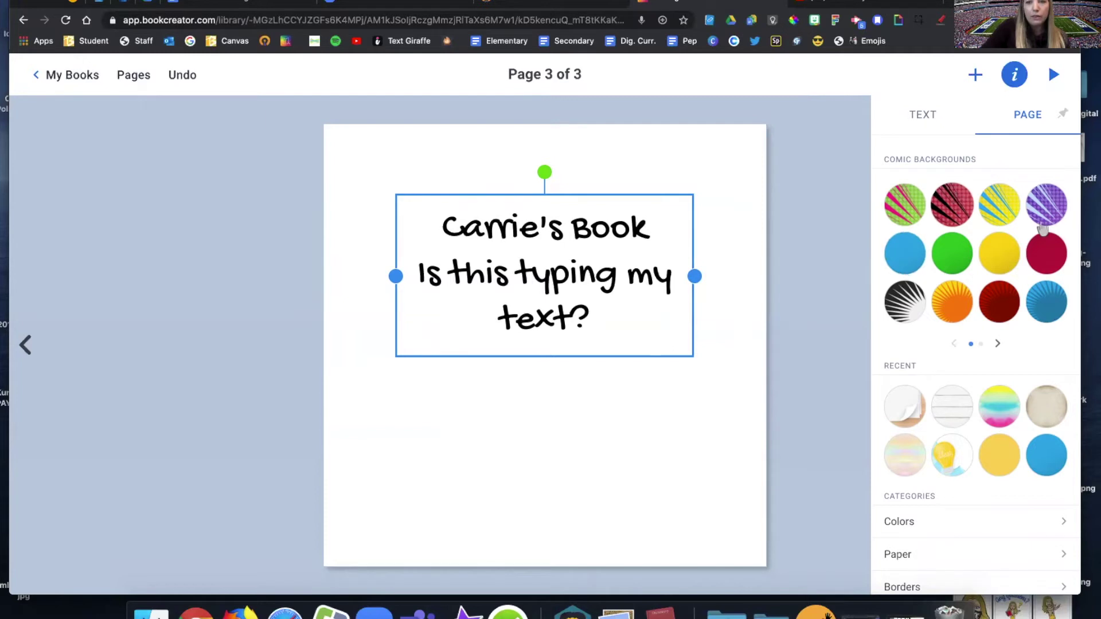
# Step: Browse the comic backgrounds, try solid yellow, and set page 3's background to solid peach
pyautogui.click(997, 345)
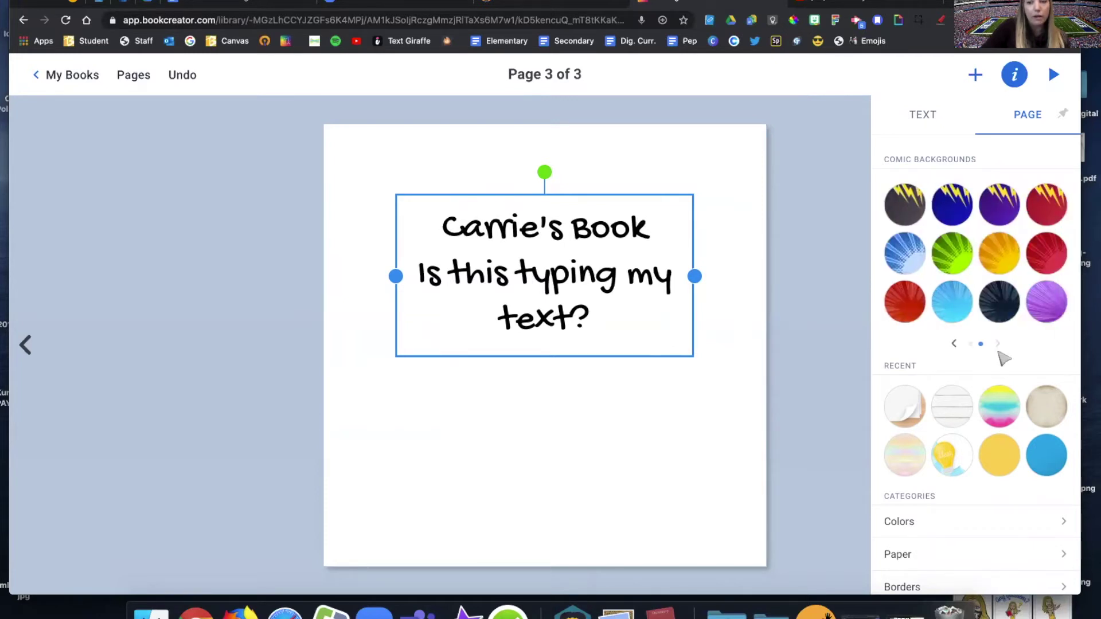
pyautogui.scroll(-3, 1003, 358)
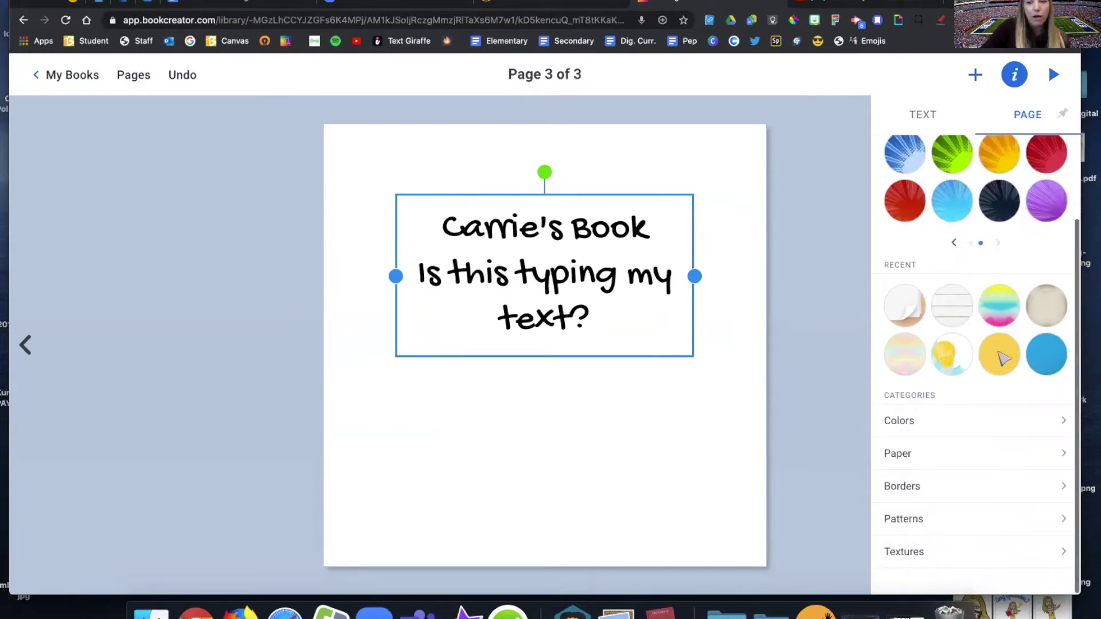
pyautogui.click(958, 428)
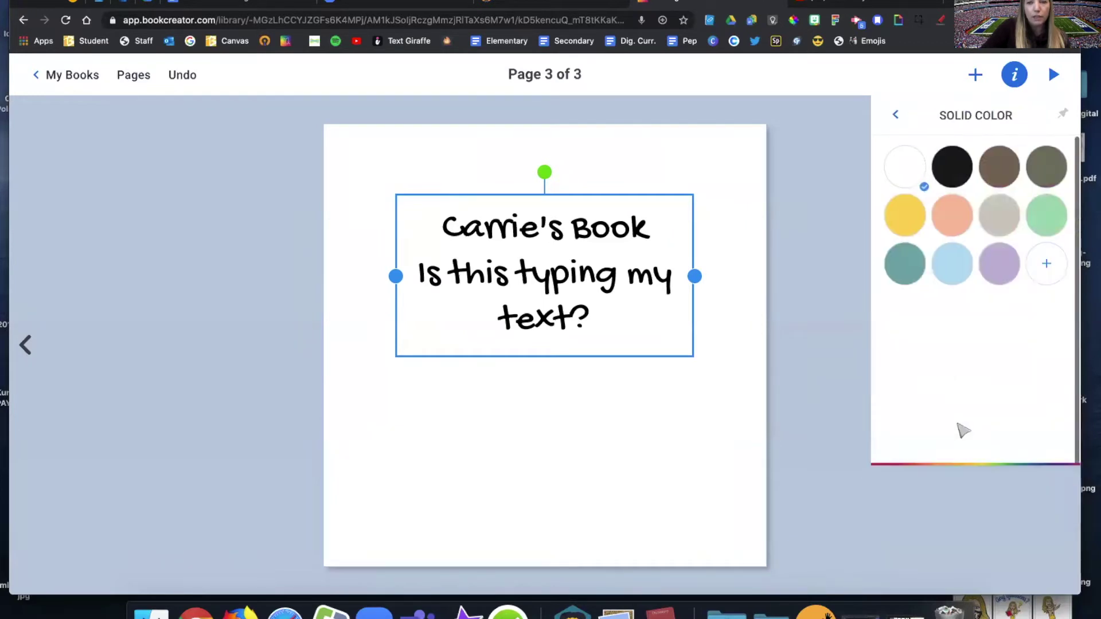
pyautogui.click(906, 222)
pyautogui.click(948, 217)
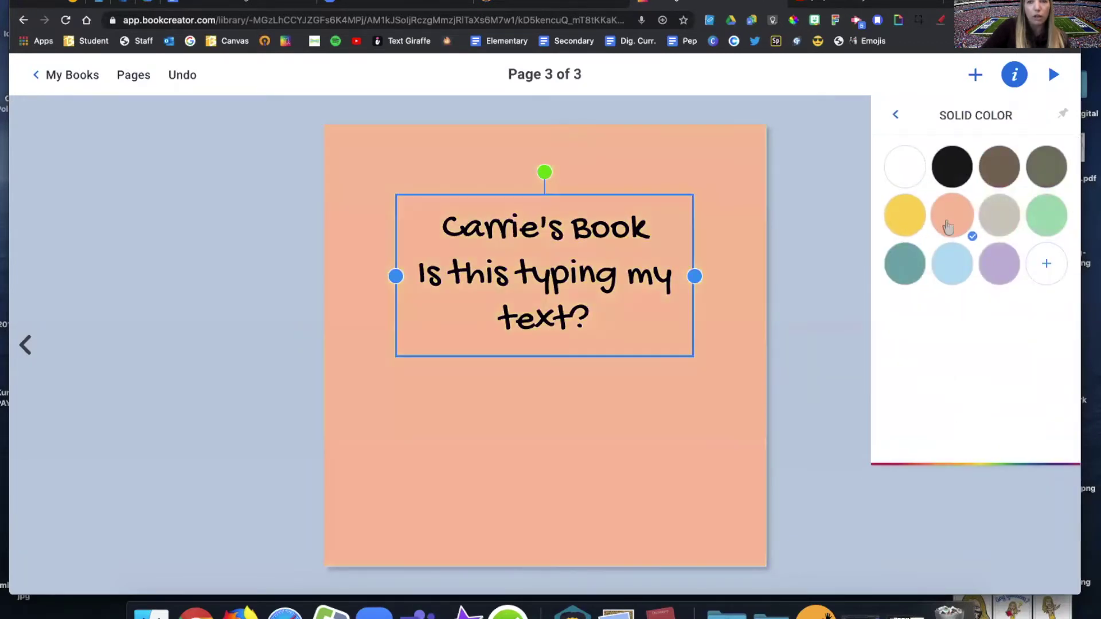
pyautogui.click(897, 116)
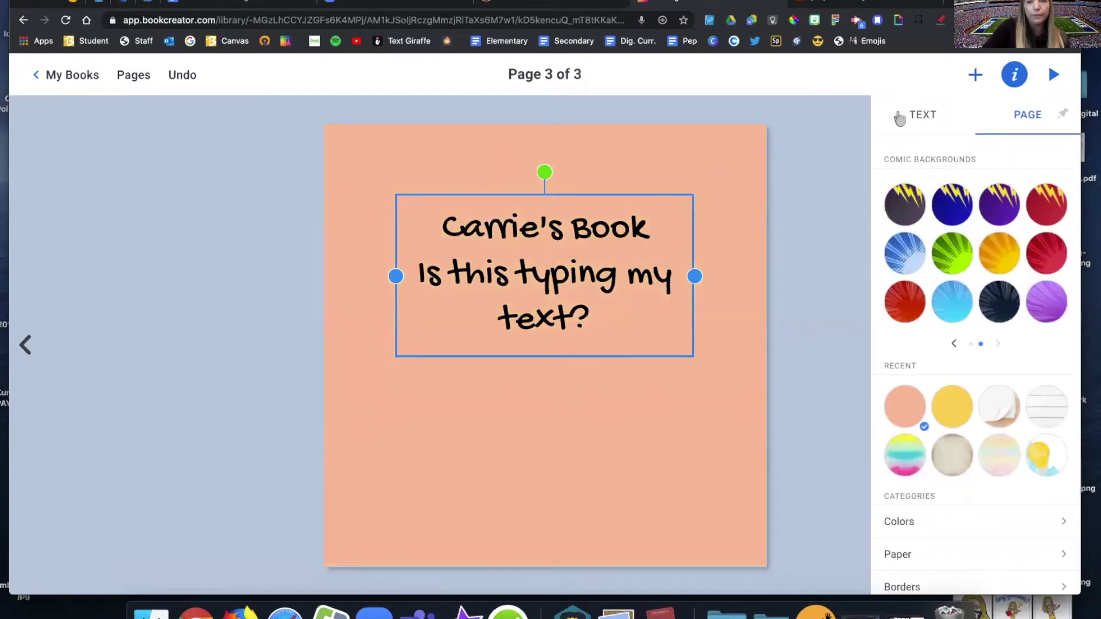
# Step: Try the Paper backgrounds on page 3: lined, square grid, music staff and dotted
pyautogui.scroll(-2, 978, 327)
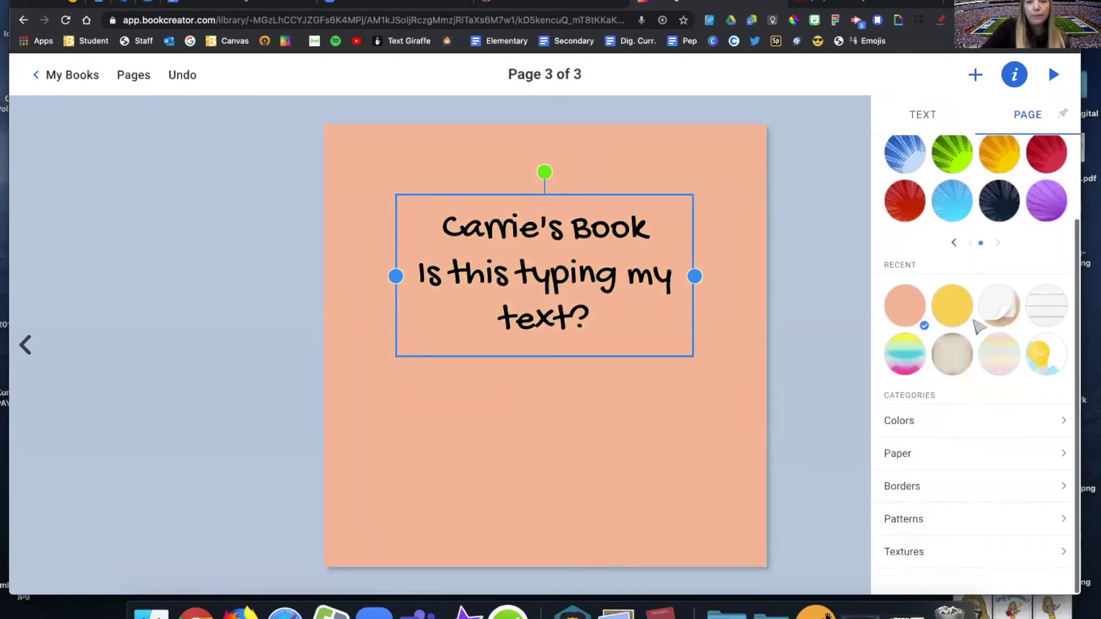
pyautogui.click(934, 452)
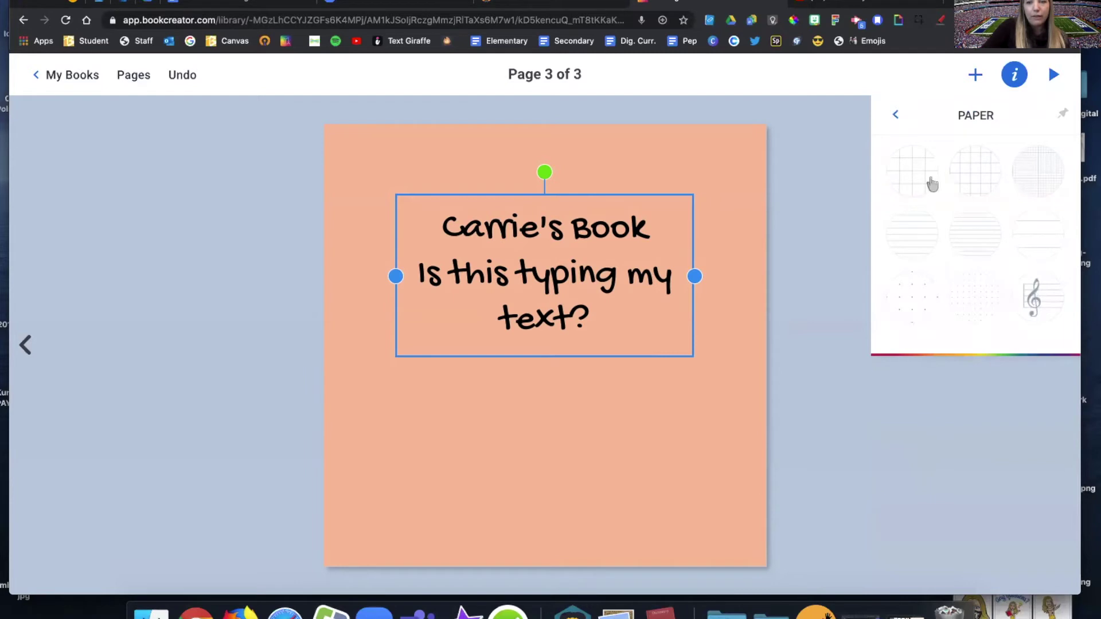
pyautogui.click(916, 231)
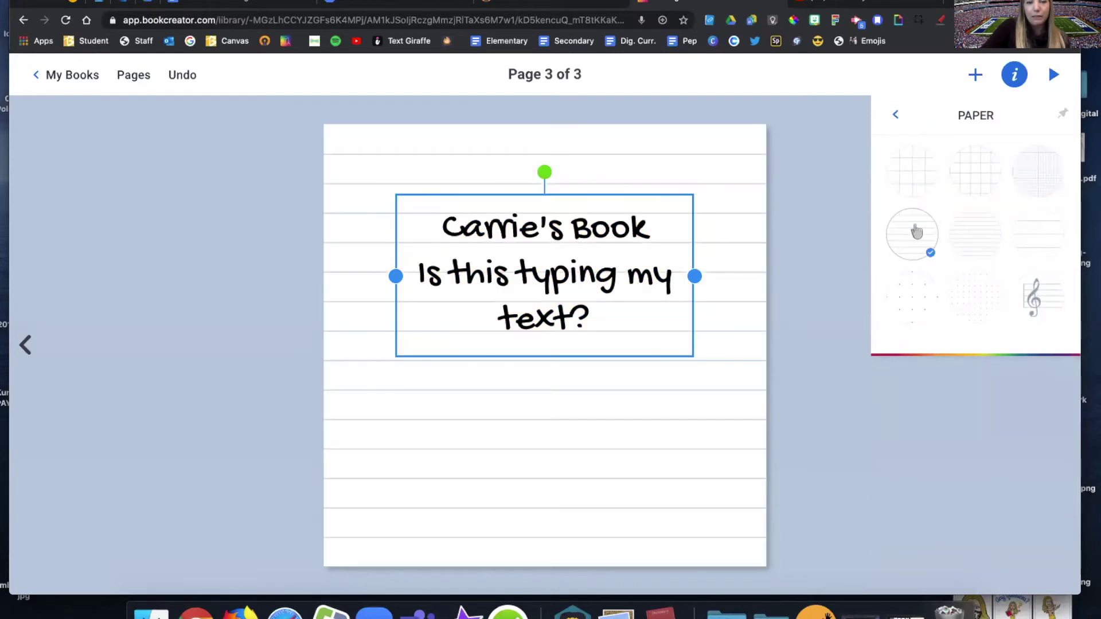
pyautogui.click(920, 176)
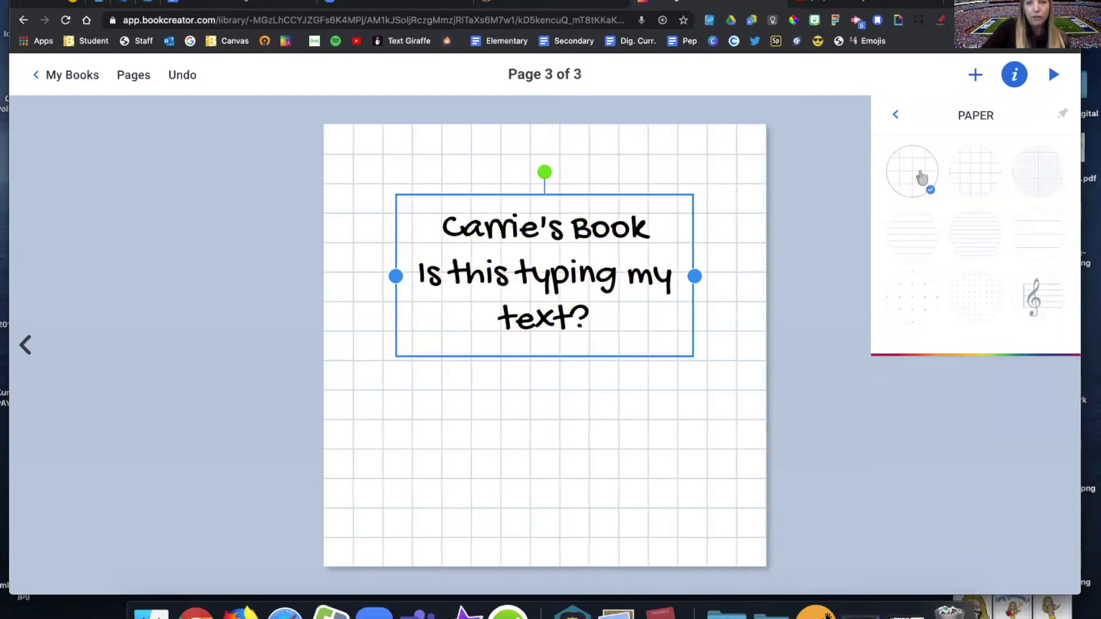
pyautogui.click(1038, 299)
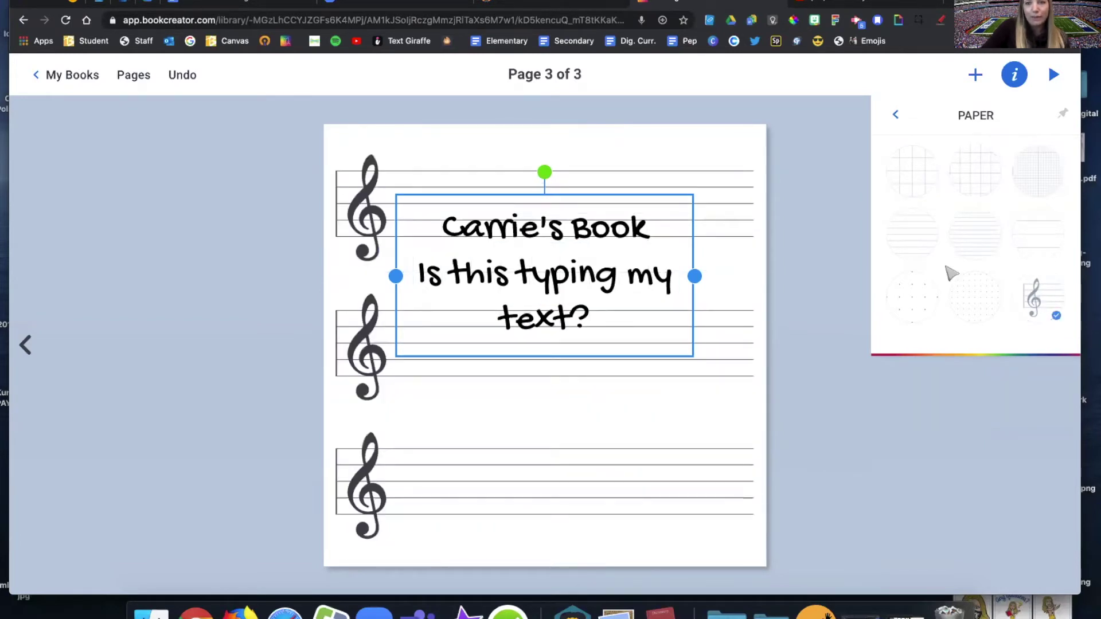
pyautogui.click(919, 305)
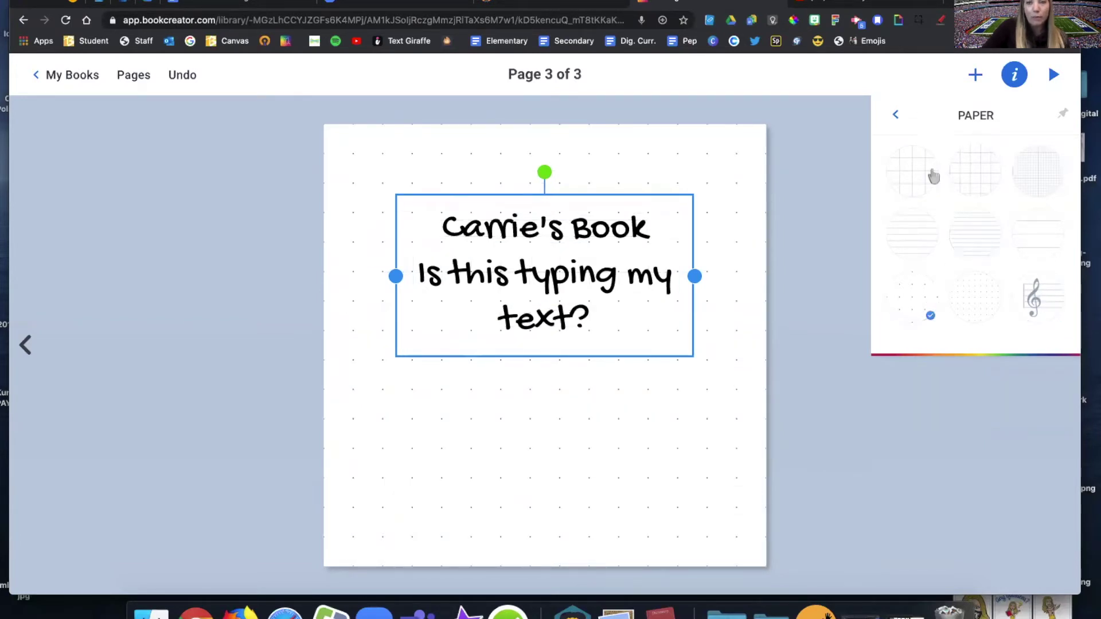
pyautogui.click(895, 115)
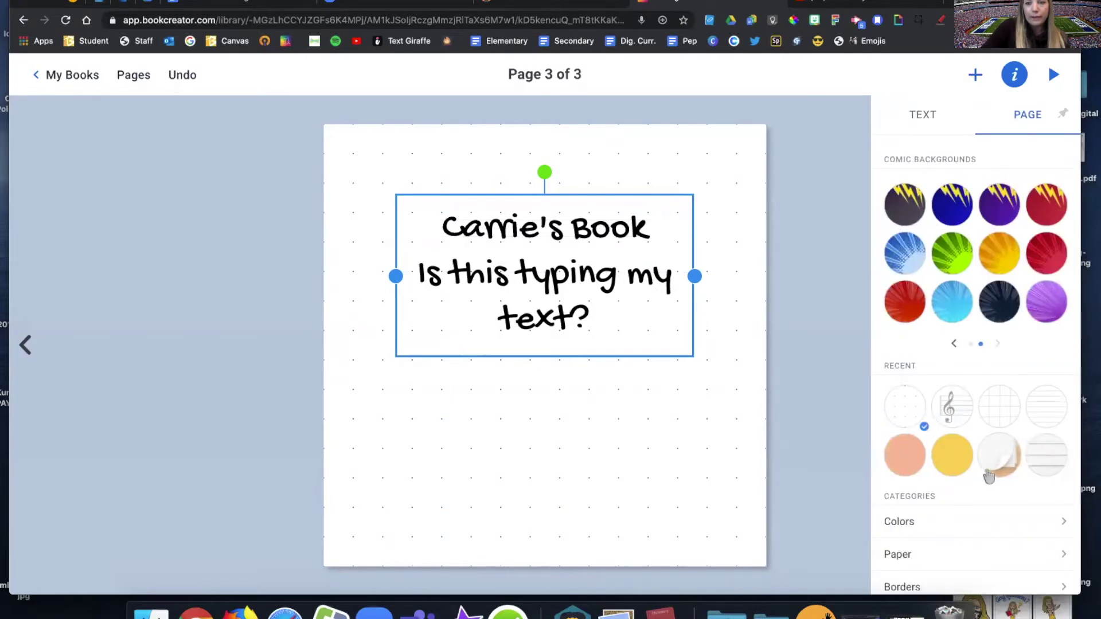
# Step: Try the Borders backgrounds on page 3: colored pencils, pastel frames, DNA helix, autumn leaves and bunting flags
pyautogui.scroll(-2, 988, 475)
pyautogui.scroll(-1, 986, 474)
pyautogui.click(954, 497)
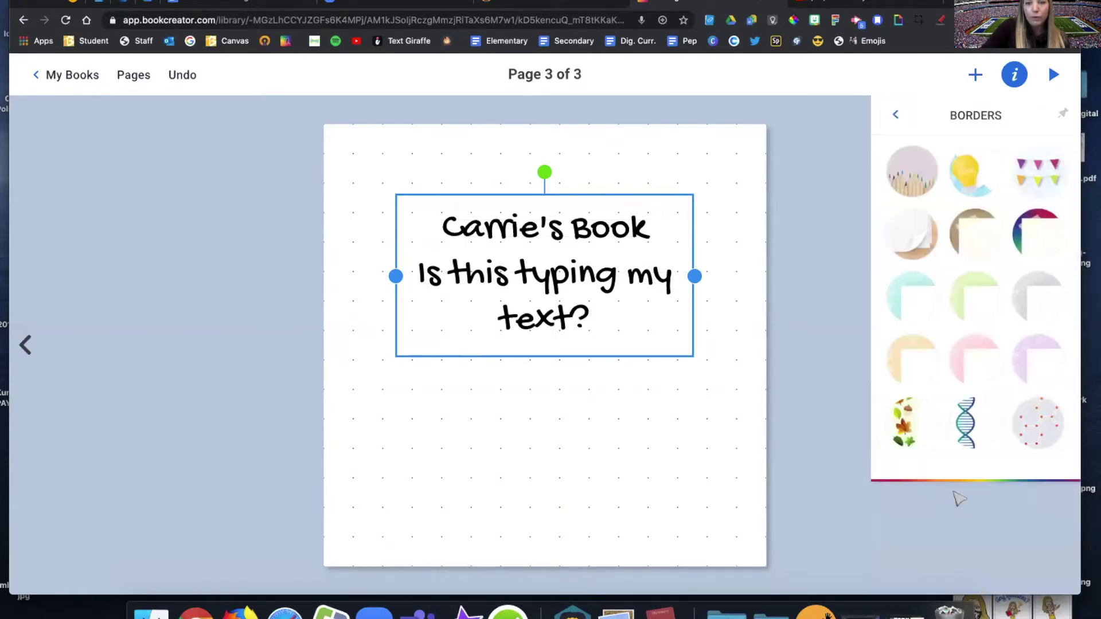
pyautogui.click(916, 185)
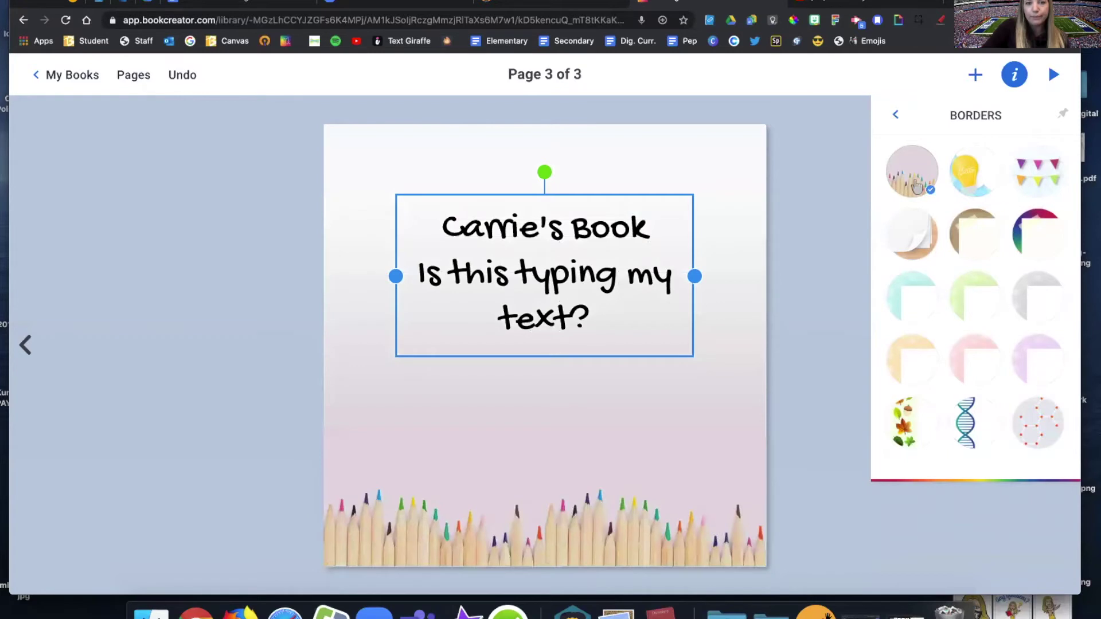
pyautogui.click(914, 312)
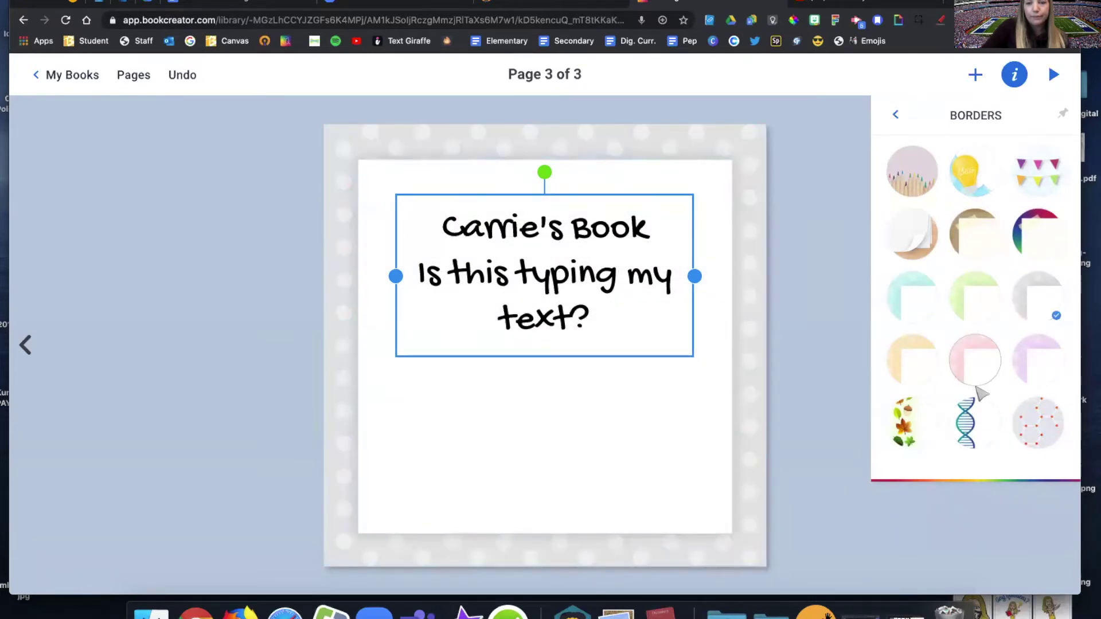
pyautogui.click(971, 367)
pyautogui.click(974, 427)
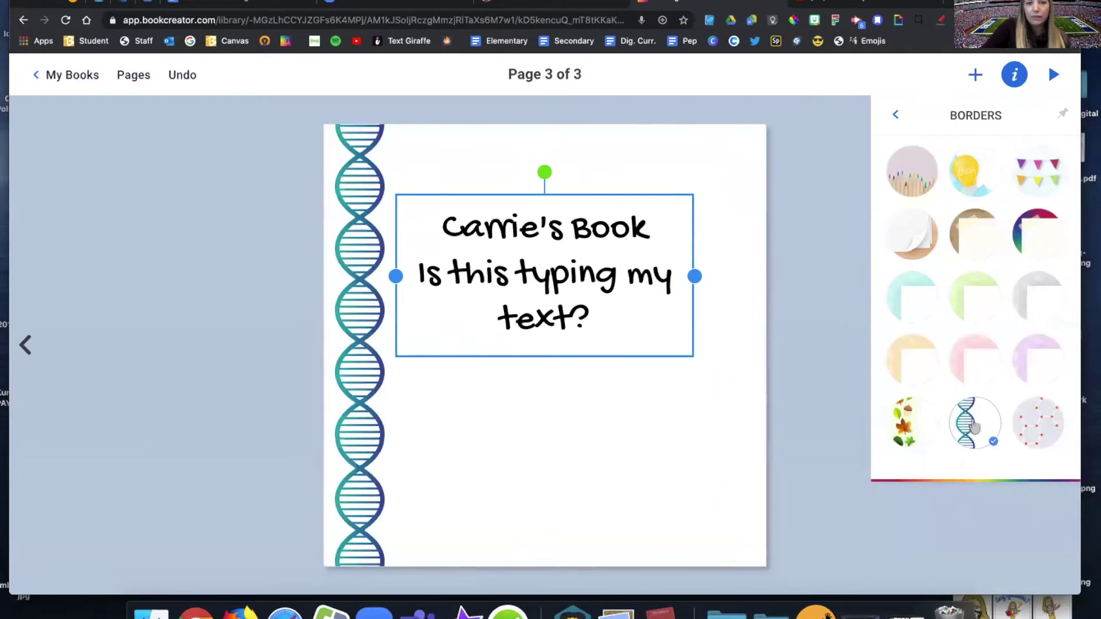
pyautogui.click(910, 425)
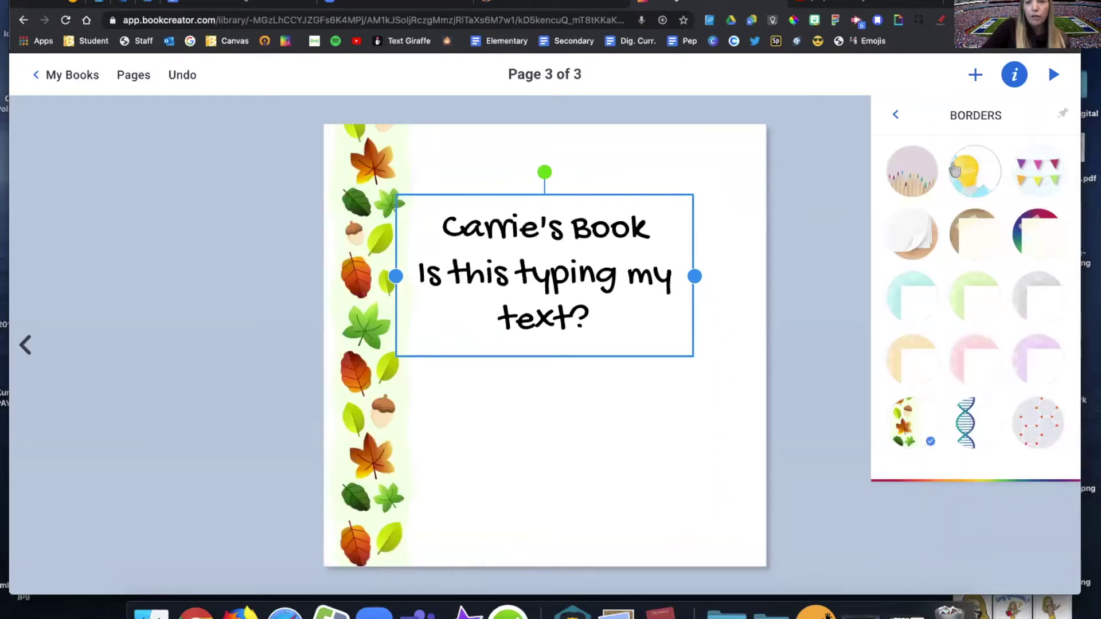
pyautogui.click(1039, 168)
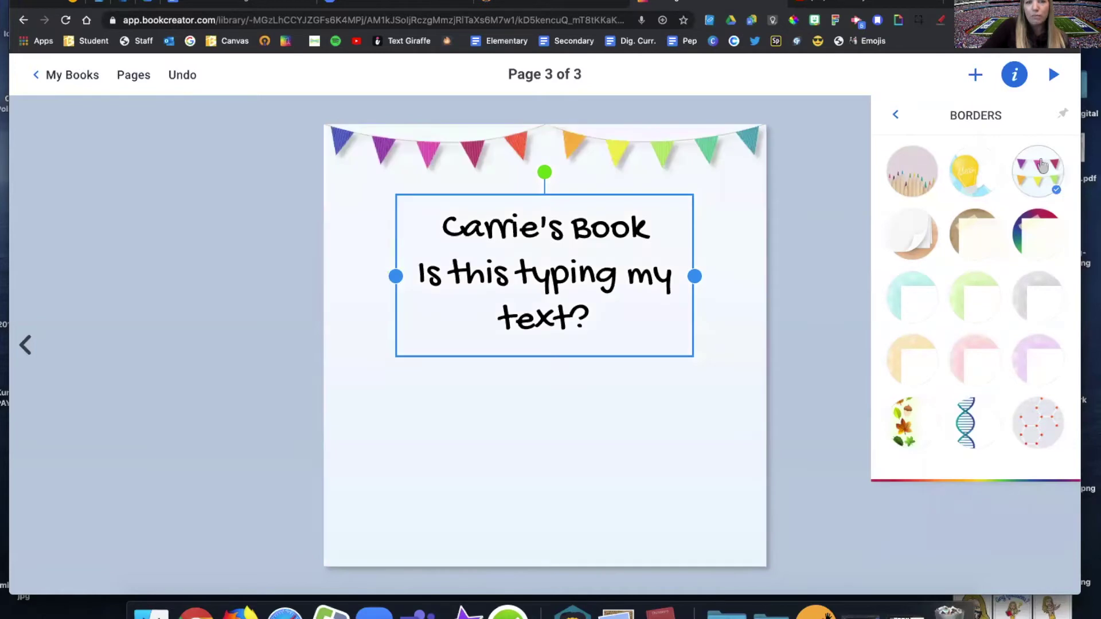
pyautogui.click(895, 118)
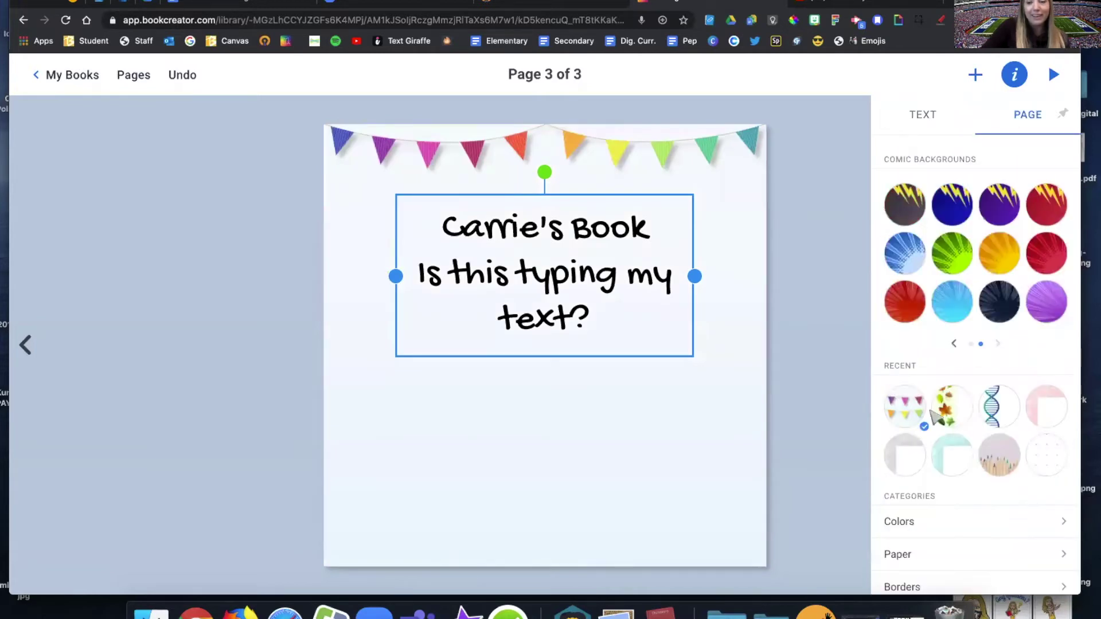
# Step: Try the Patterns backgrounds on page 3: pink, orange and purple polka dots, and blue sky with clouds
pyautogui.scroll(-3, 933, 414)
pyautogui.click(906, 520)
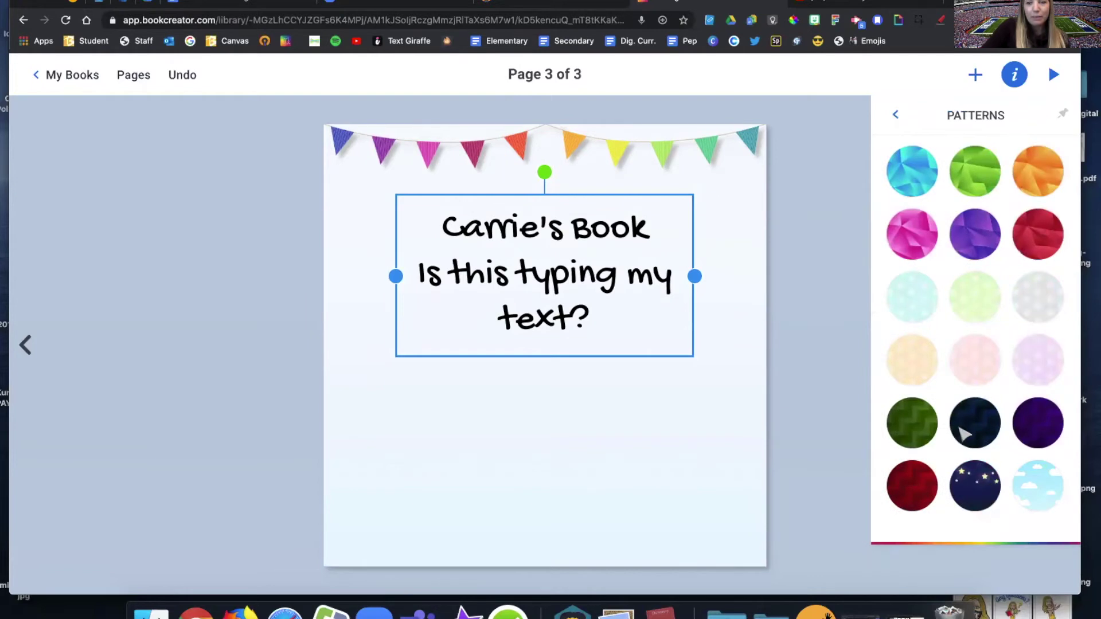
pyautogui.click(971, 374)
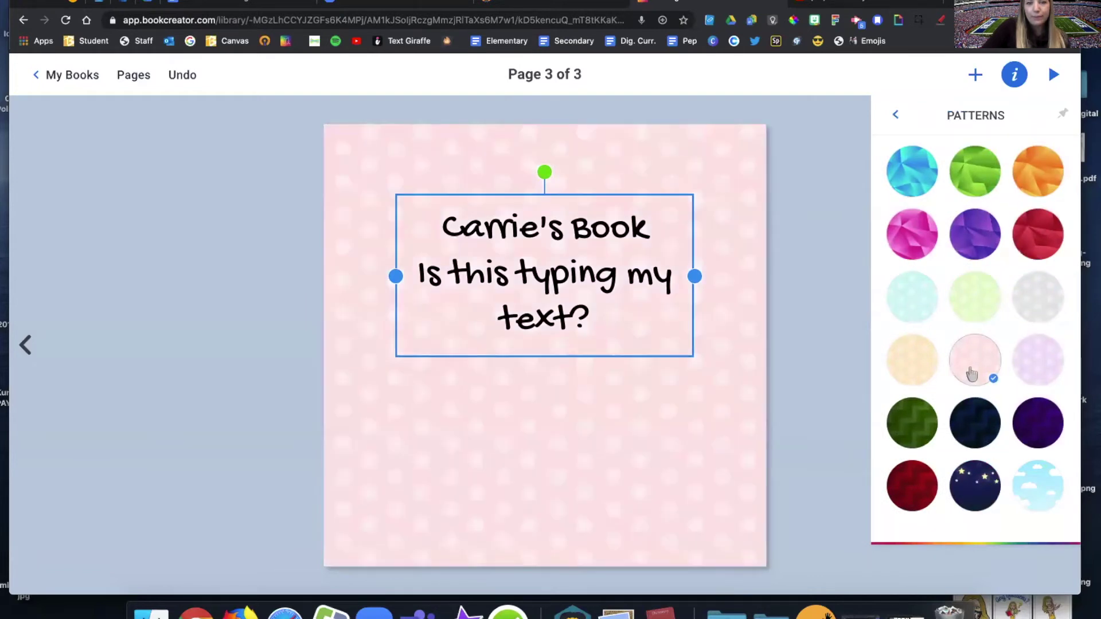
pyautogui.click(911, 368)
pyautogui.click(1032, 363)
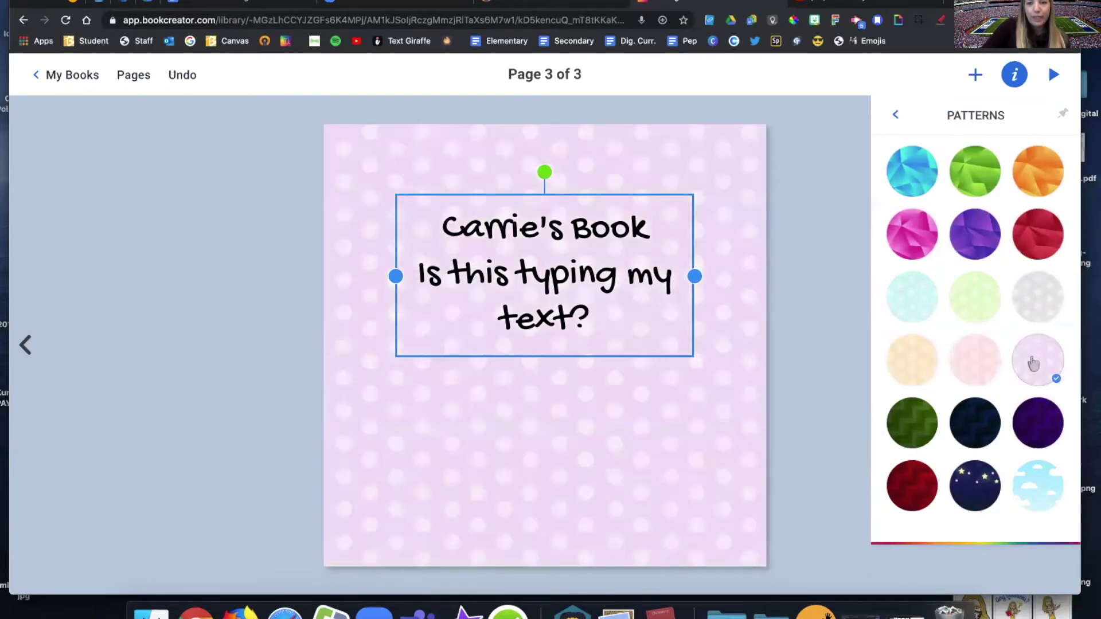
pyautogui.click(1037, 476)
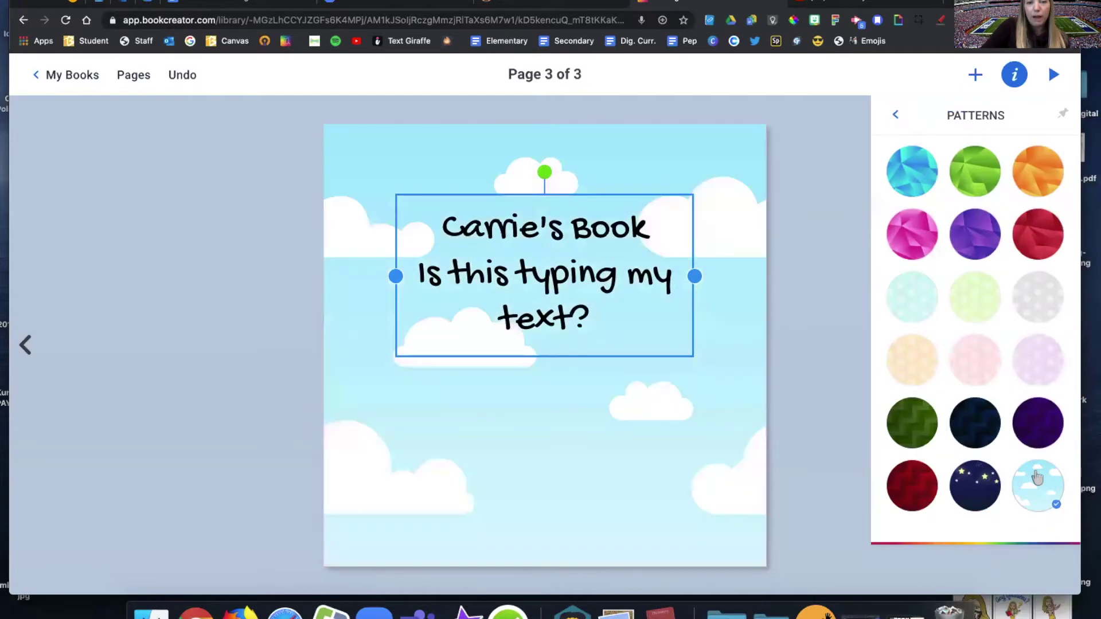
pyautogui.click(896, 118)
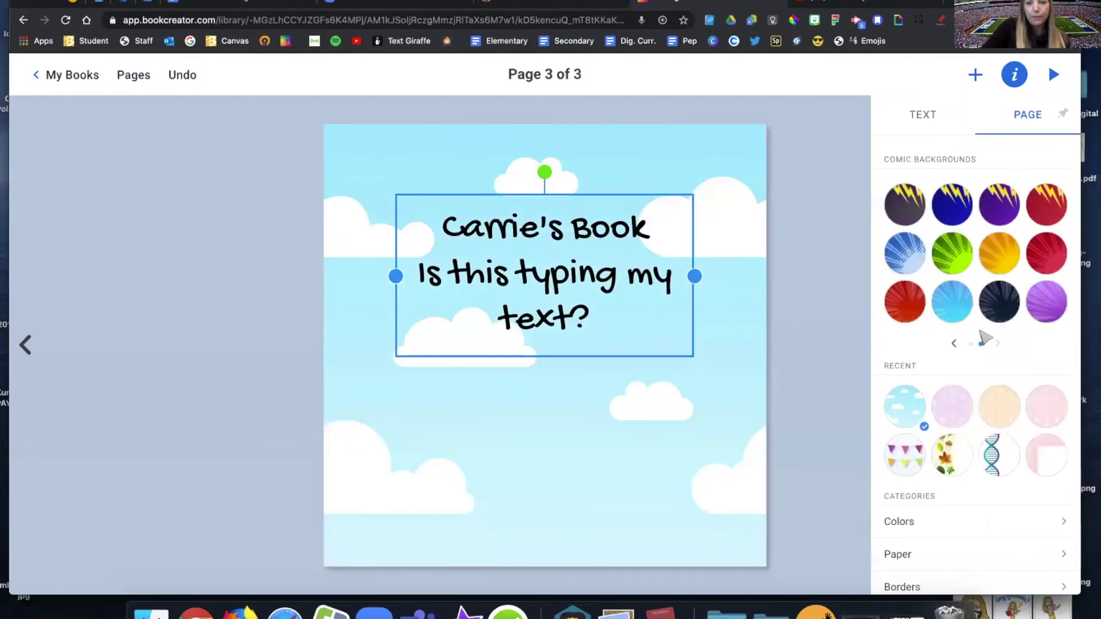
# Step: Try several Textures backgrounds such as parchment, dark wood, chalkboard and marble, and set page 3's background to white wood planks
pyautogui.scroll(-3, 984, 337)
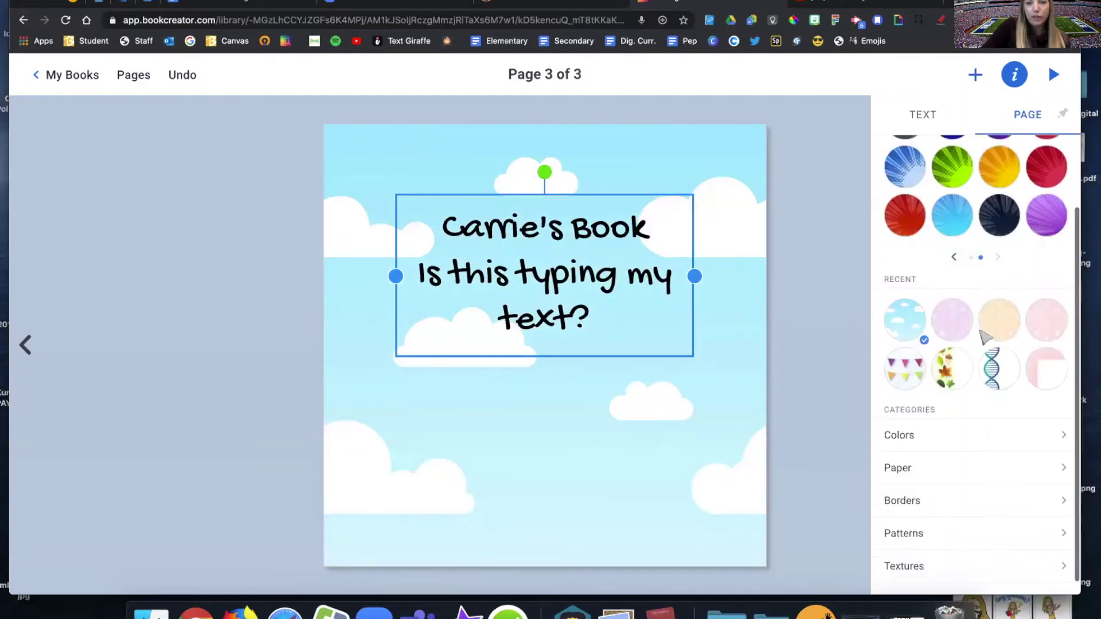
pyautogui.click(913, 553)
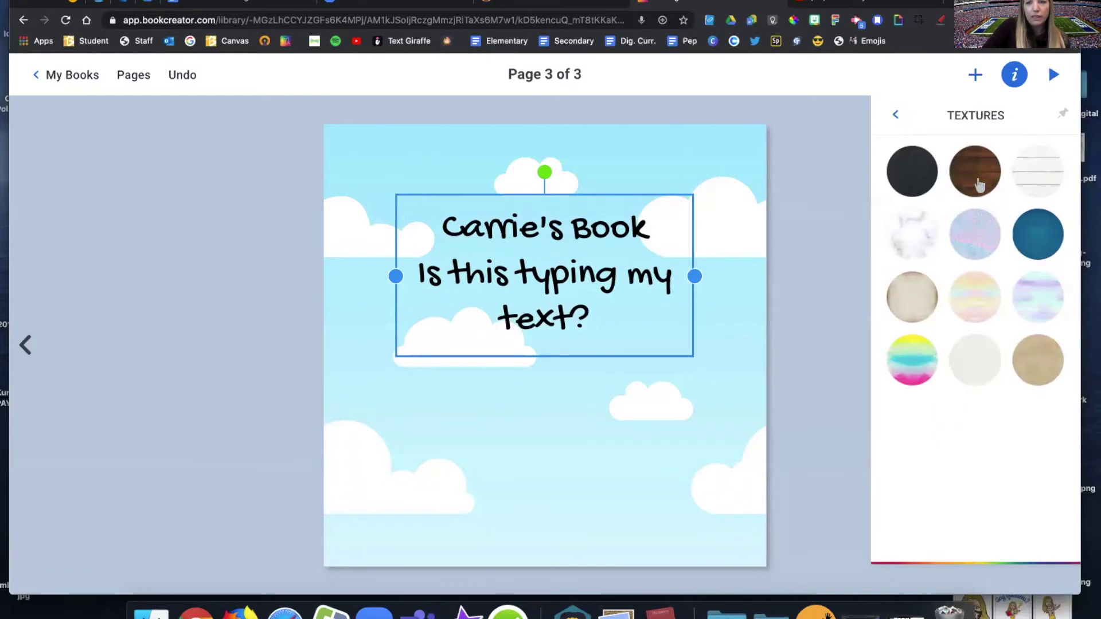
pyautogui.click(913, 298)
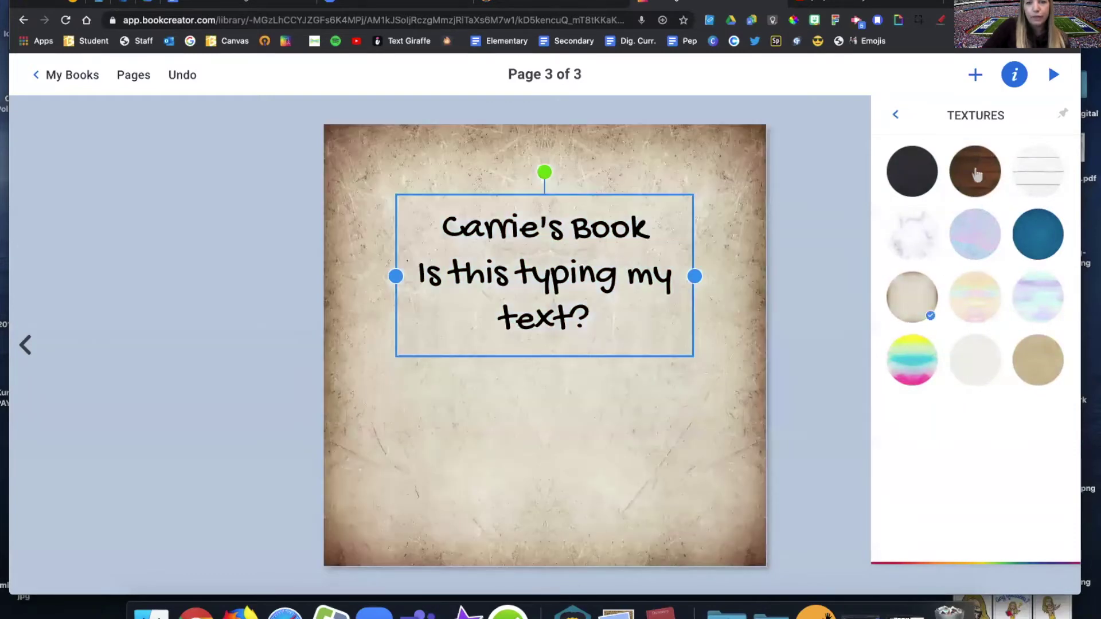
pyautogui.click(976, 178)
pyautogui.click(924, 182)
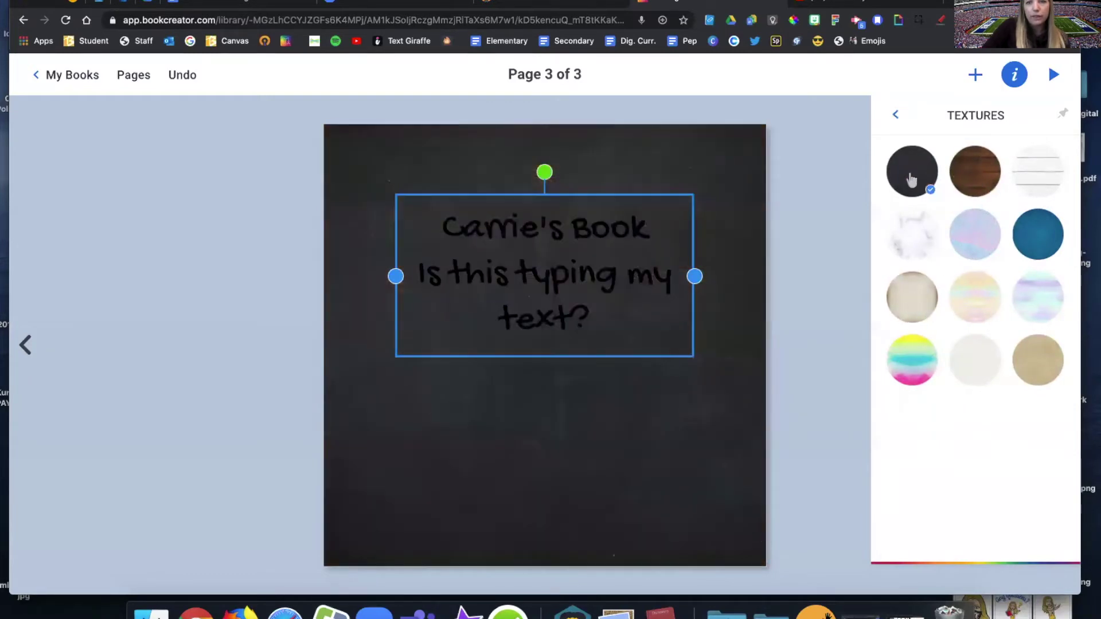
pyautogui.click(1036, 366)
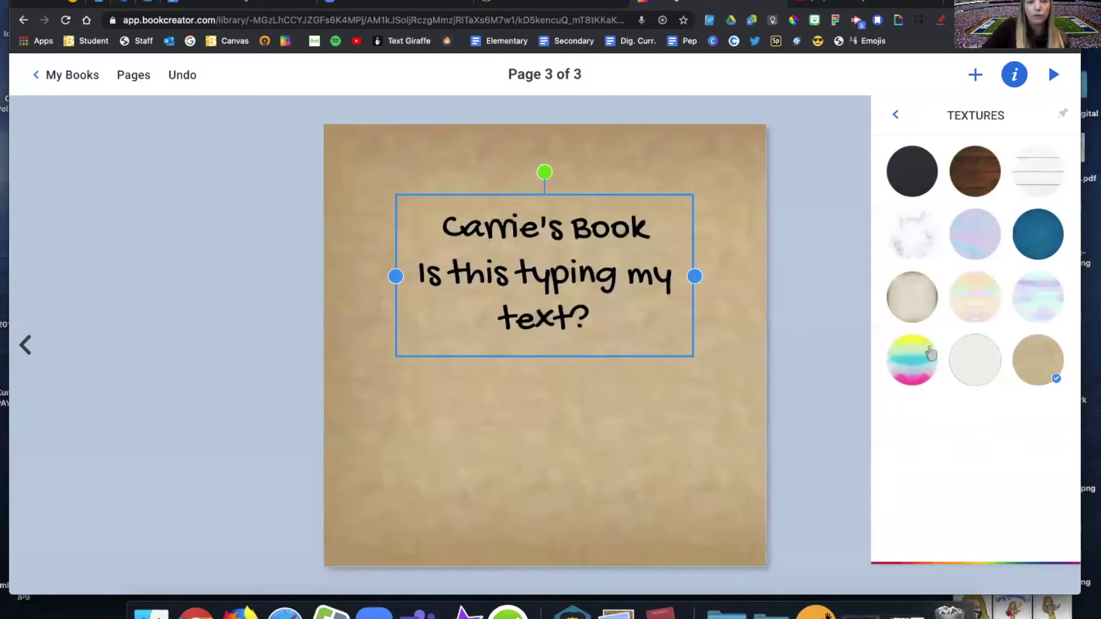
pyautogui.click(966, 299)
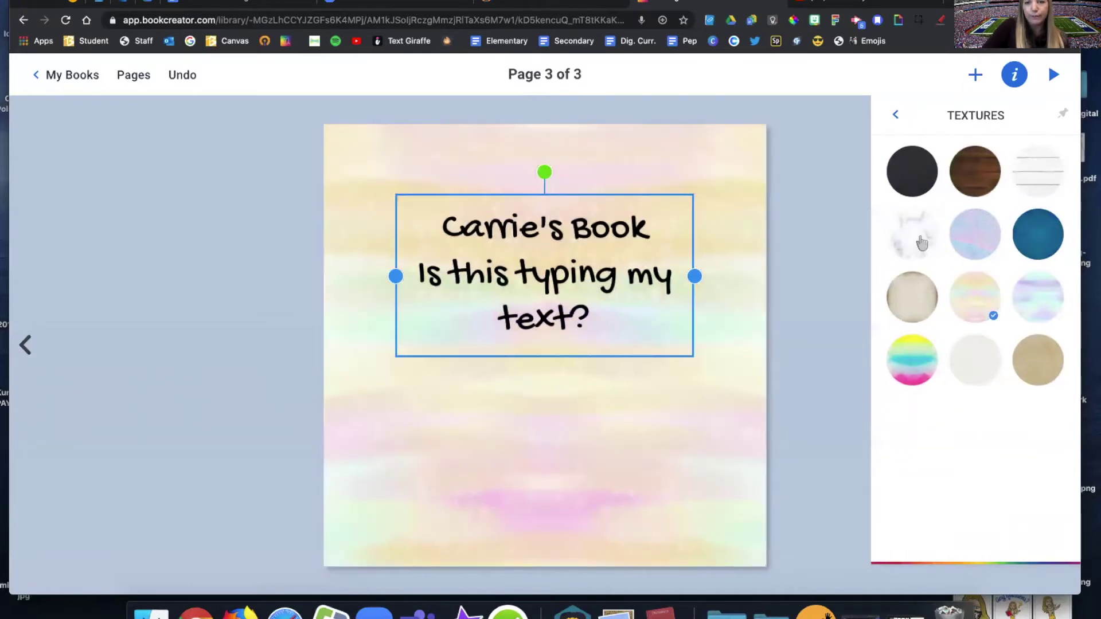
pyautogui.click(920, 244)
pyautogui.click(1038, 184)
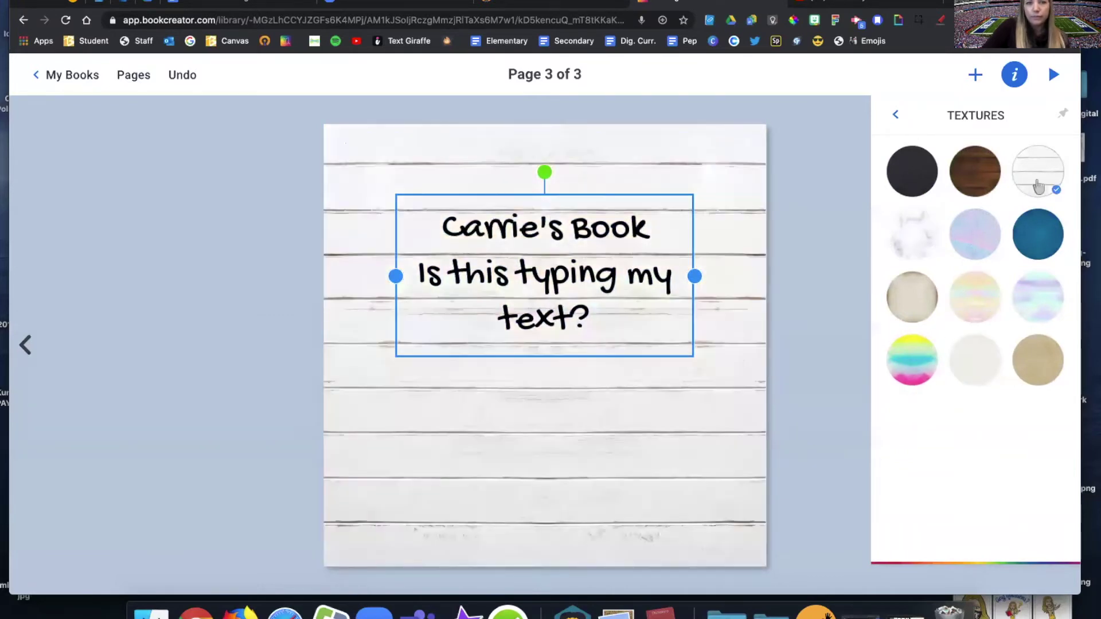
pyautogui.click(894, 115)
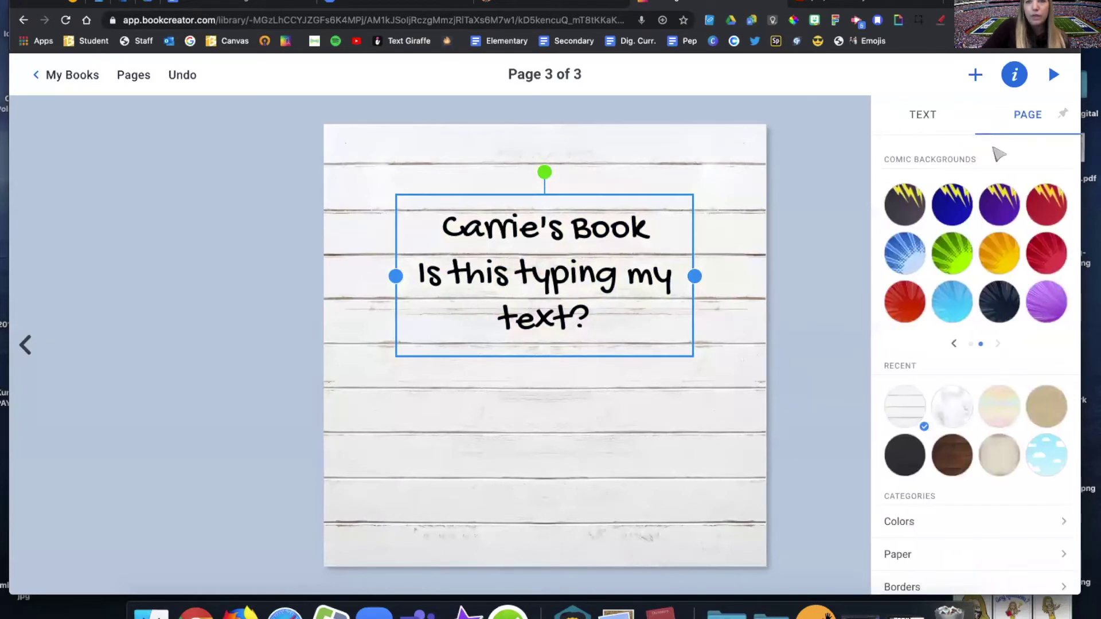
pyautogui.click(975, 75)
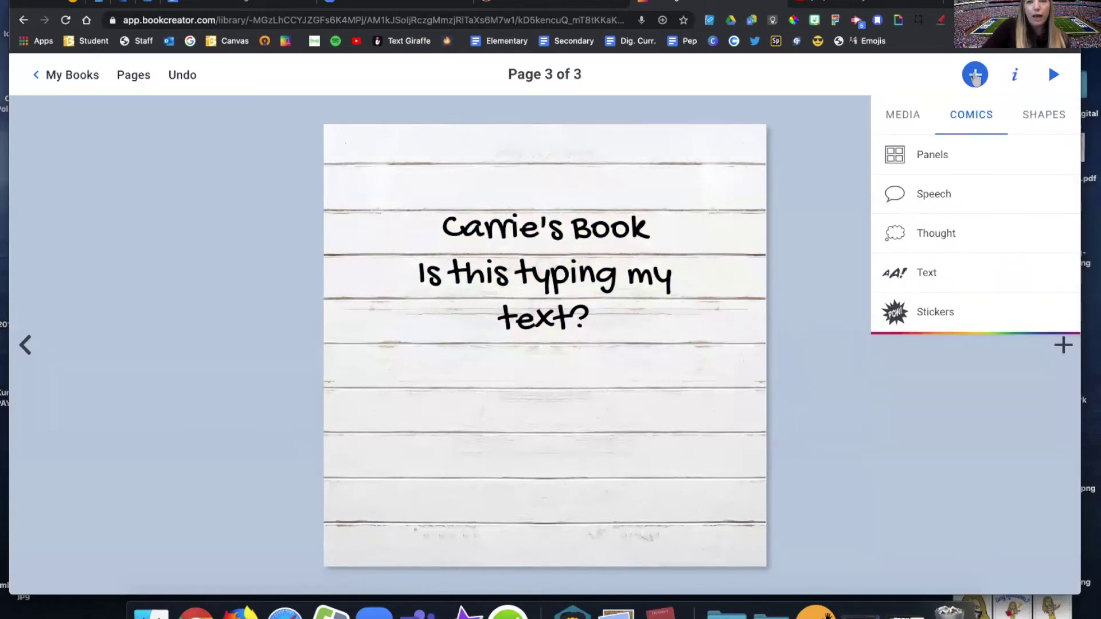
pyautogui.click(758, 345)
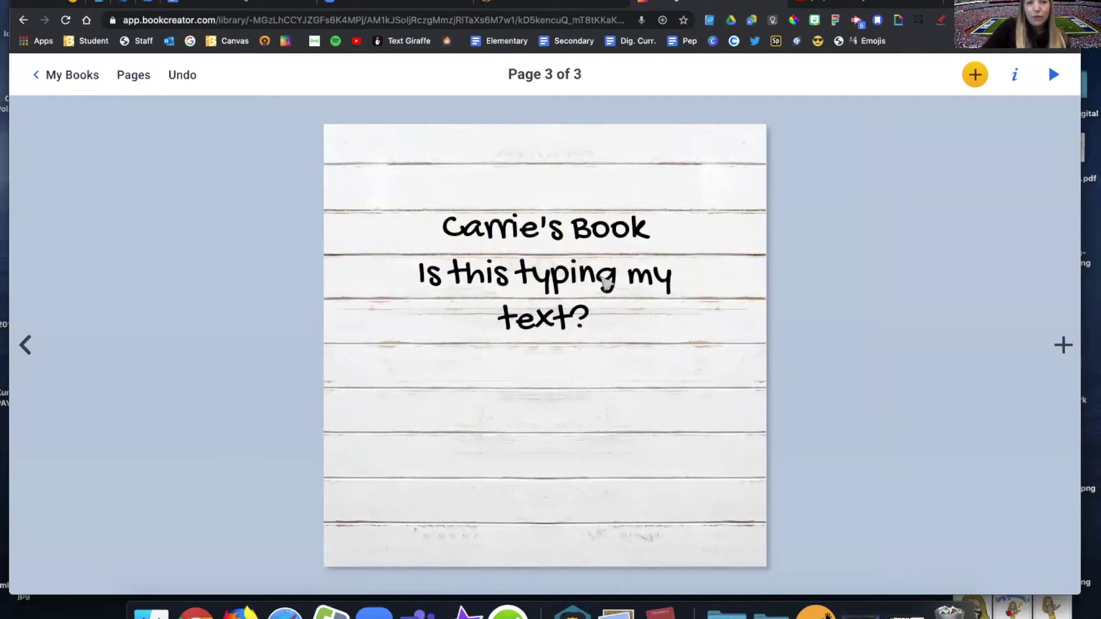
pyautogui.click(578, 263)
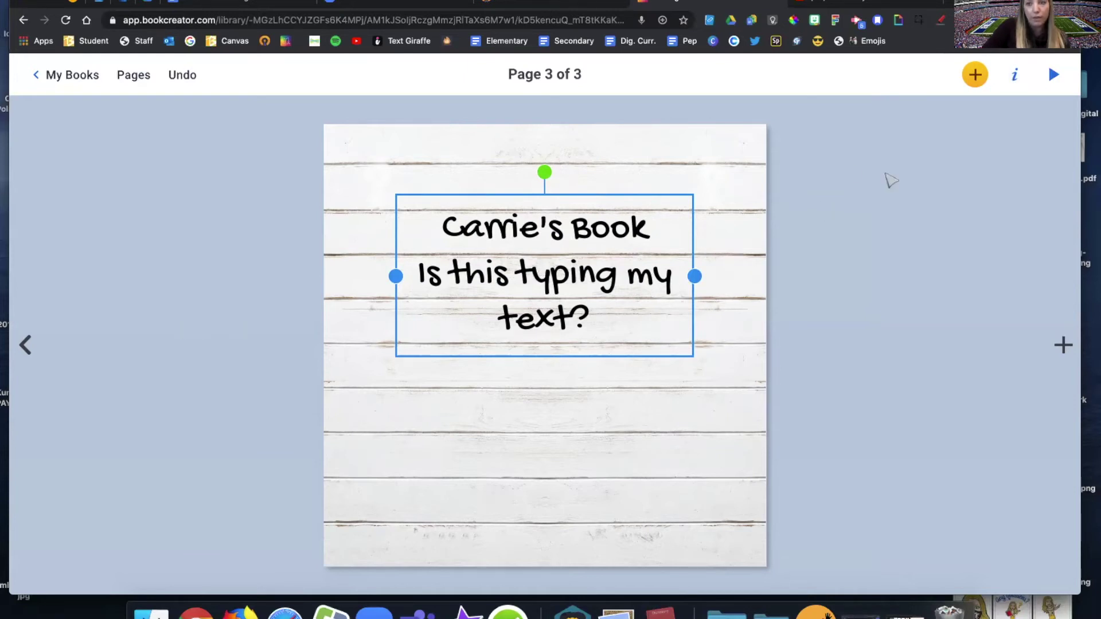
# Step: Record a short sound clip, use the recording and place its sound icon in page 3's upper-left corner
pyautogui.click(974, 74)
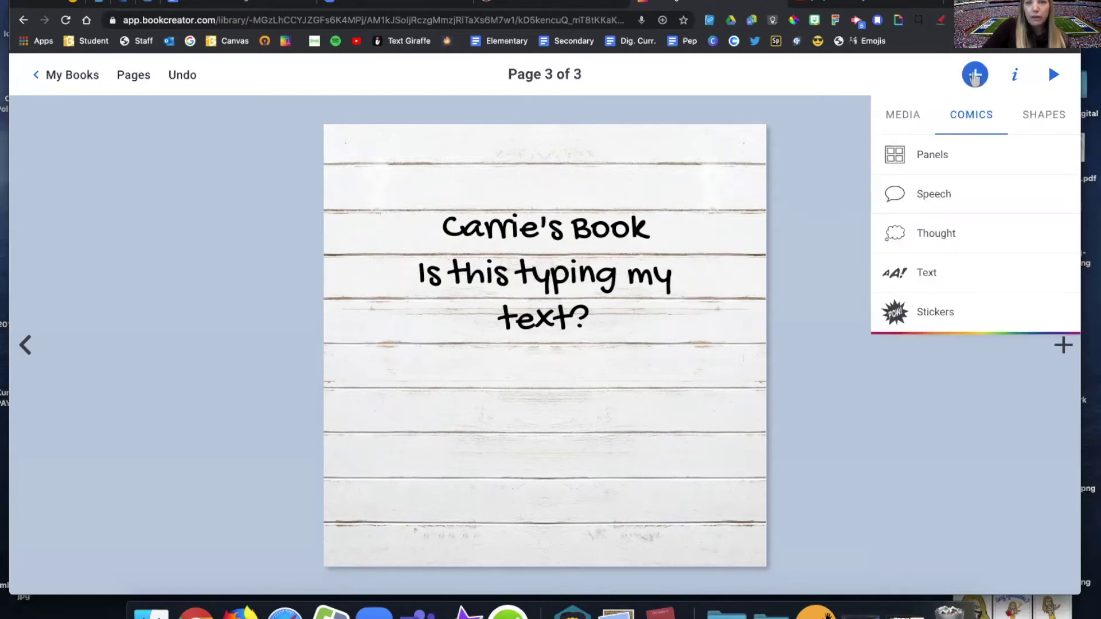
pyautogui.click(898, 117)
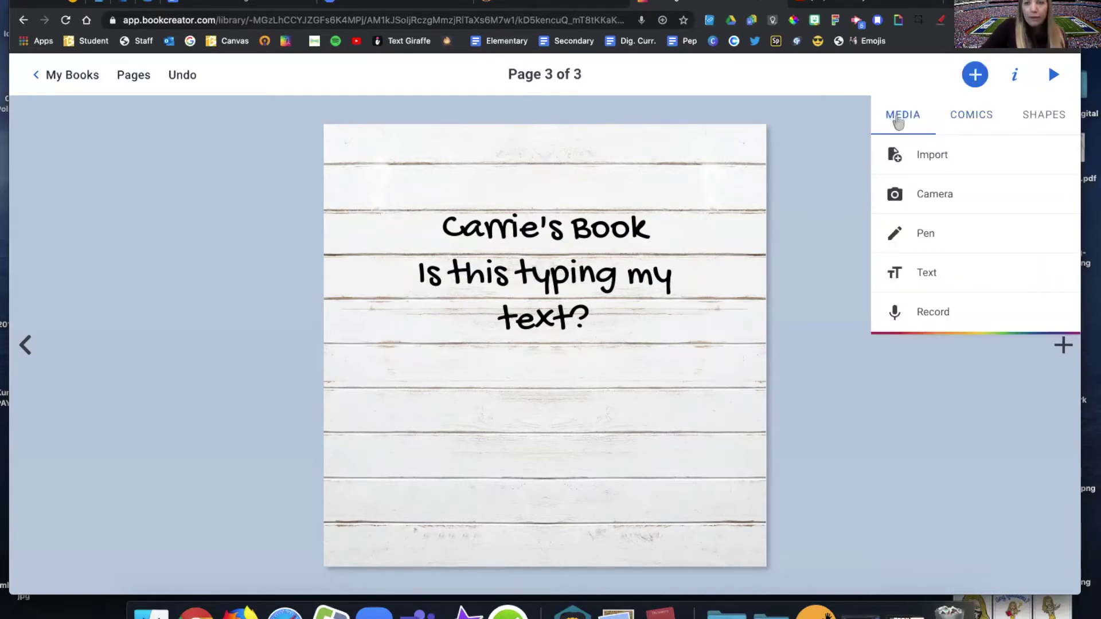
pyautogui.click(921, 315)
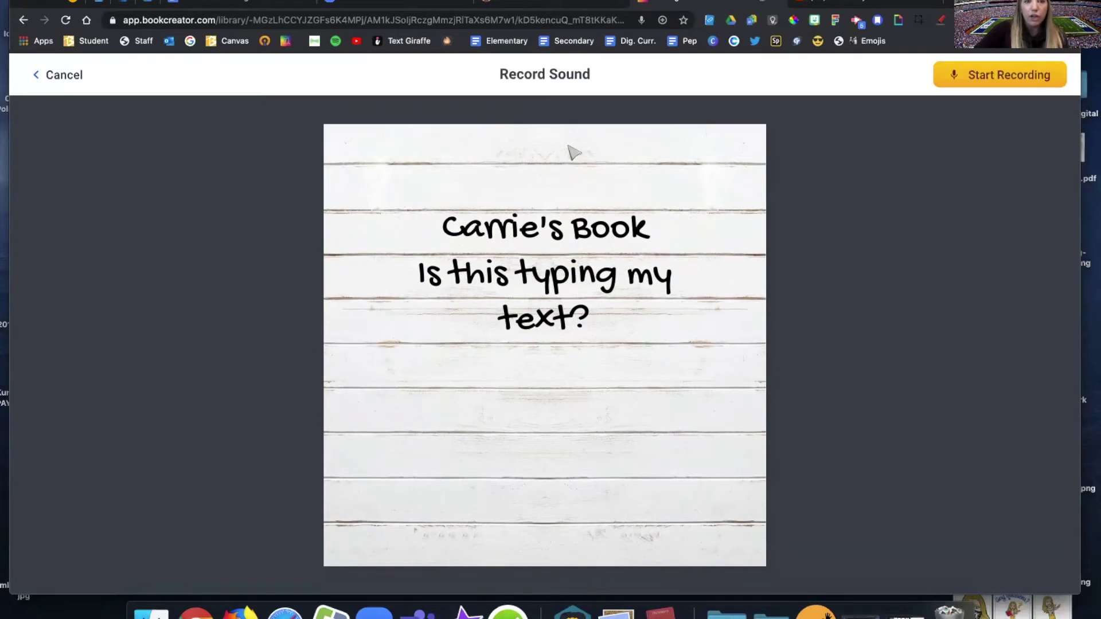
pyautogui.click(987, 82)
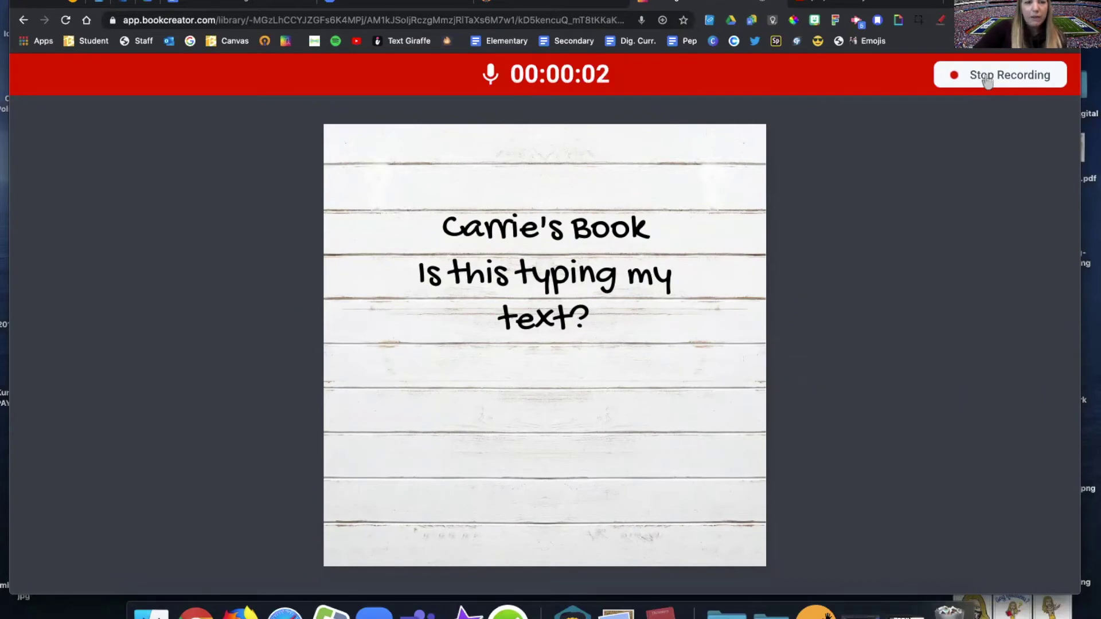
pyautogui.click(1000, 82)
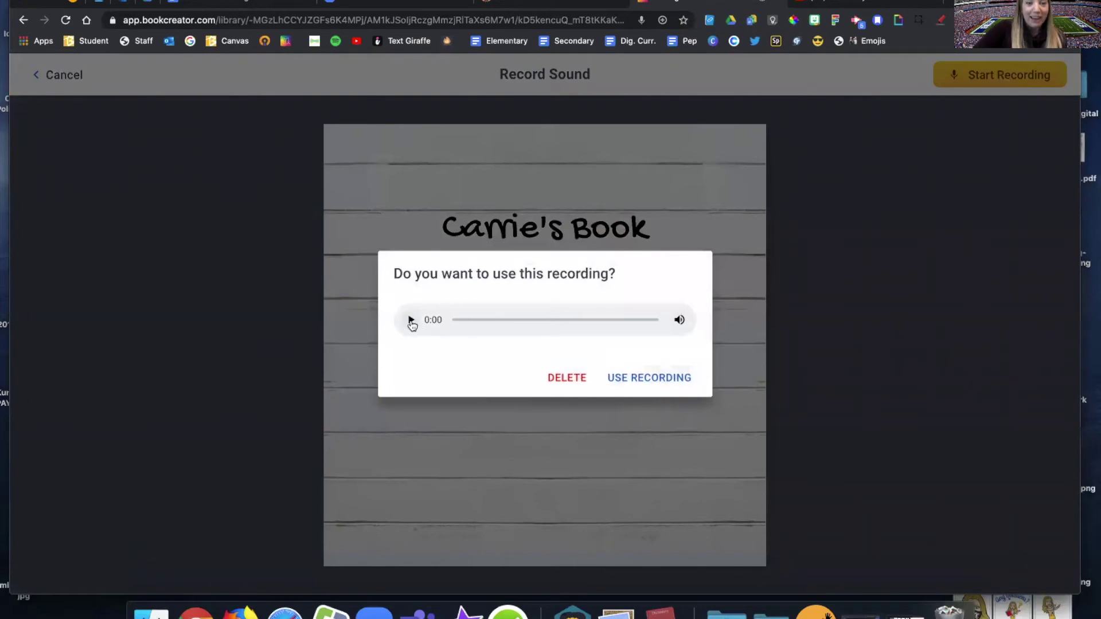
pyautogui.click(631, 381)
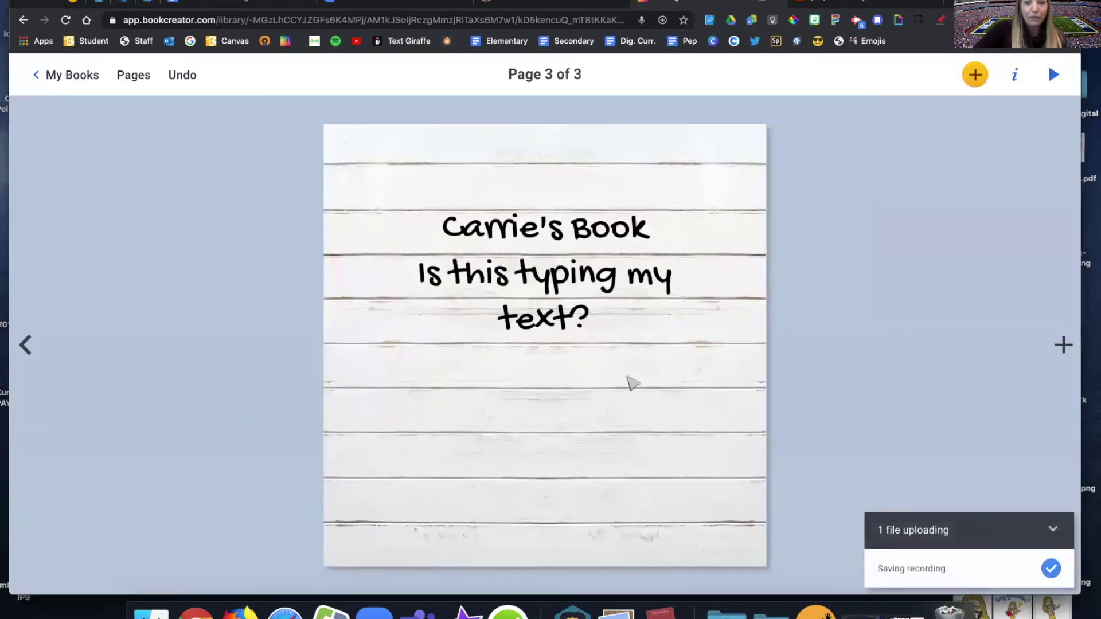
pyautogui.moveTo(554, 356); pyautogui.dragTo(396, 196)
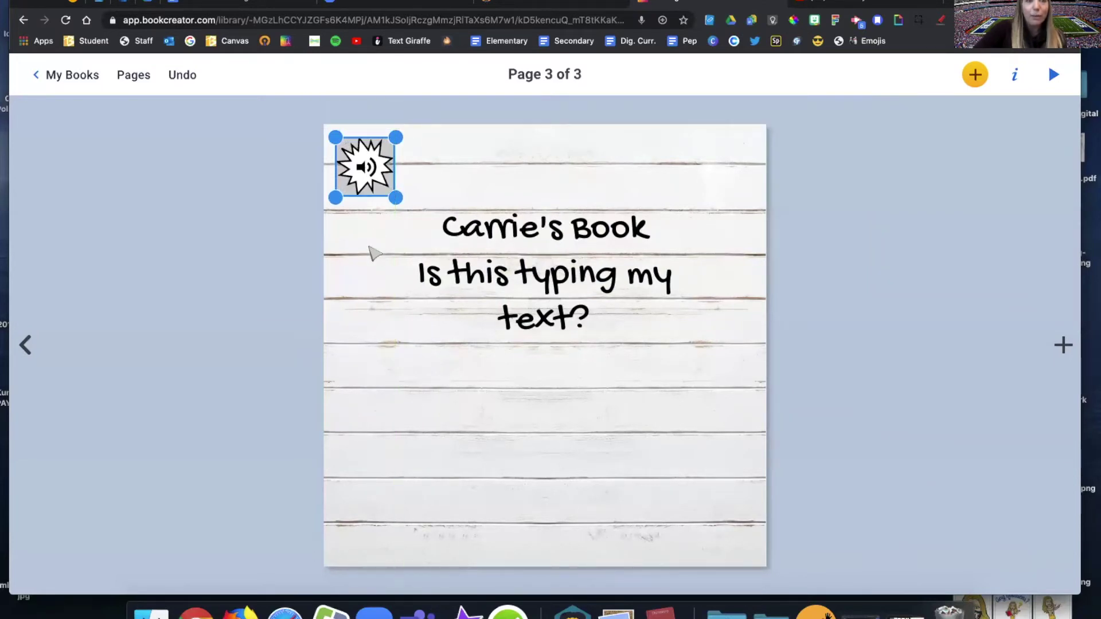
pyautogui.click(368, 253)
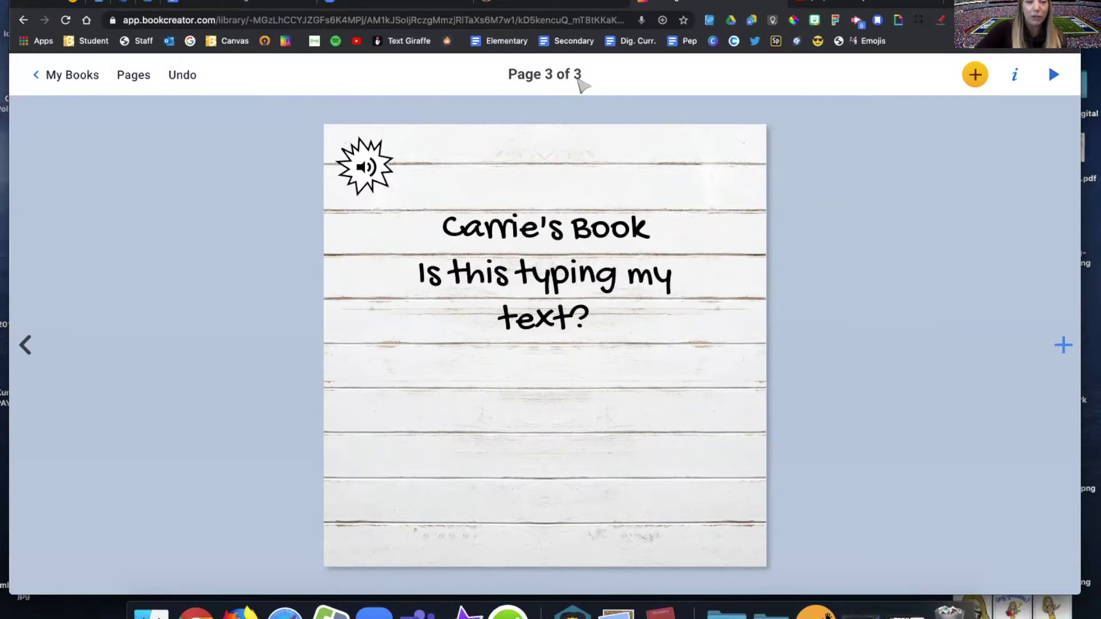
# Step: Add page 4 after page 3 and insert the two-by-two comic layout with four equal panels
pyautogui.click(1063, 347)
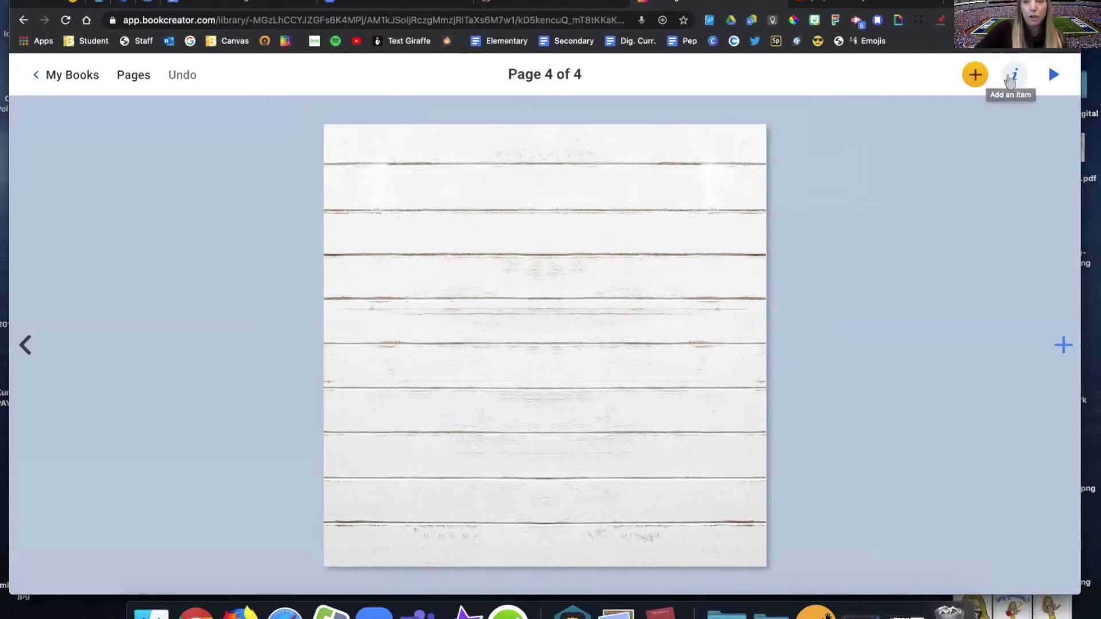
pyautogui.click(977, 77)
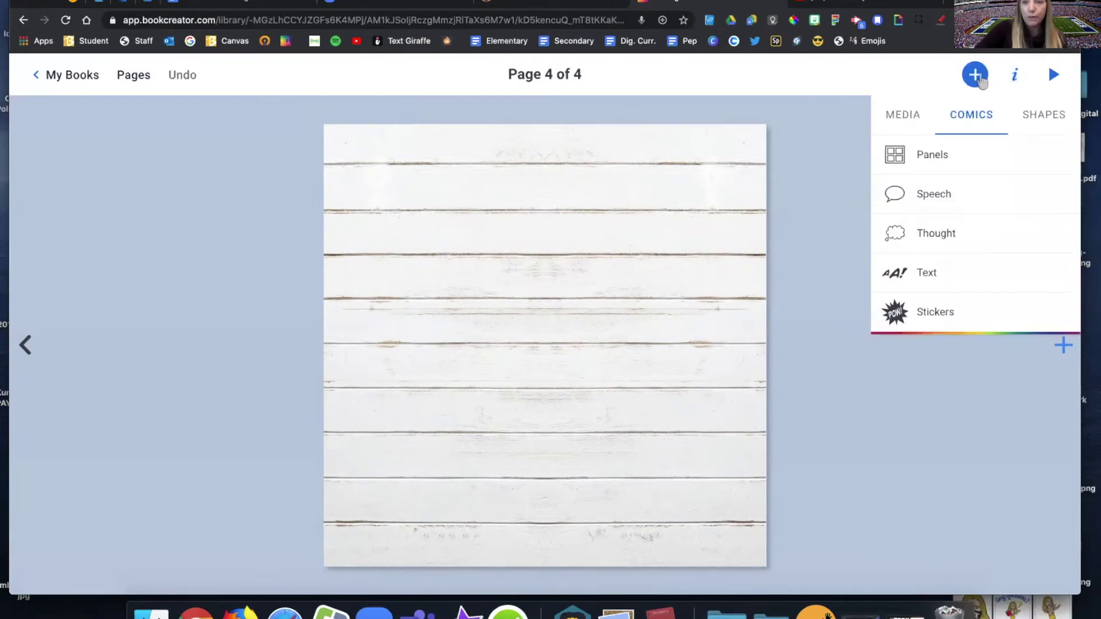
pyautogui.click(903, 115)
pyautogui.click(972, 116)
pyautogui.click(913, 117)
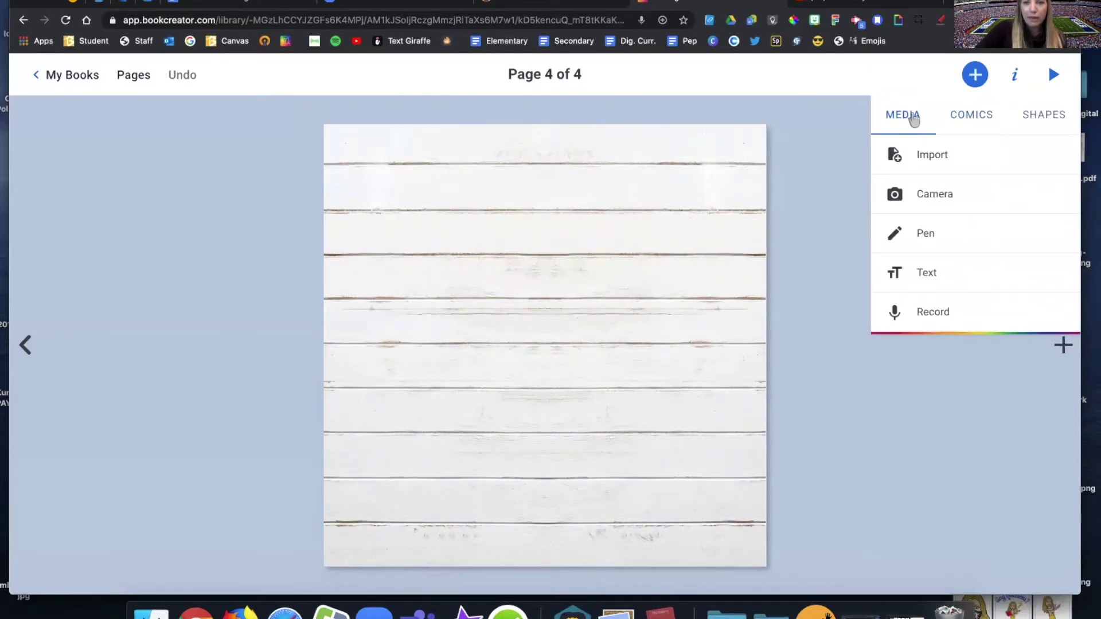
pyautogui.click(978, 121)
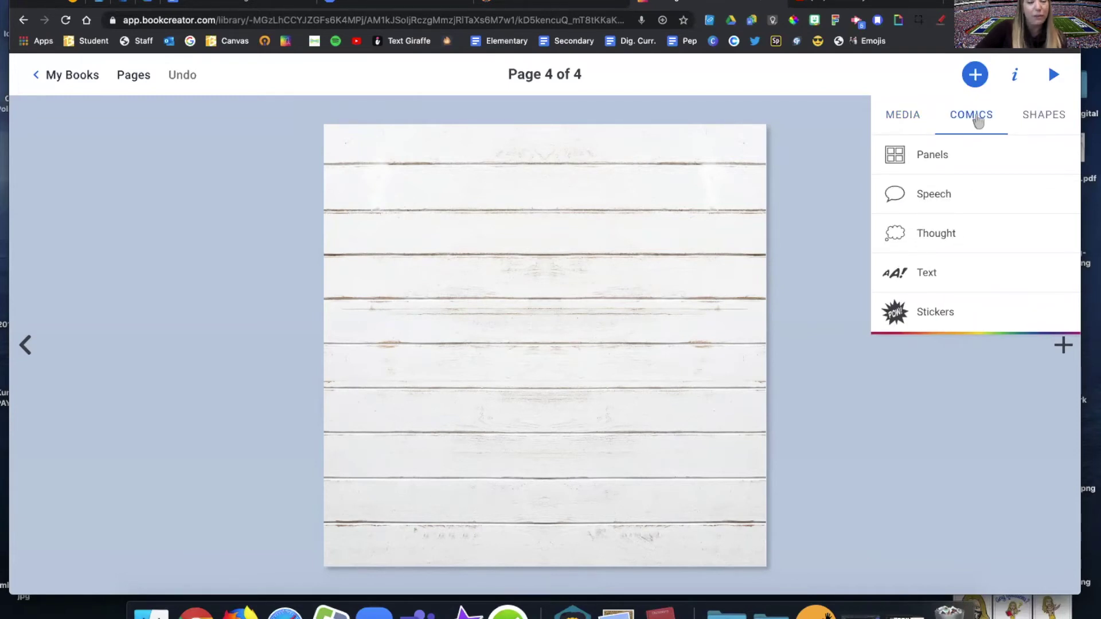
pyautogui.click(920, 161)
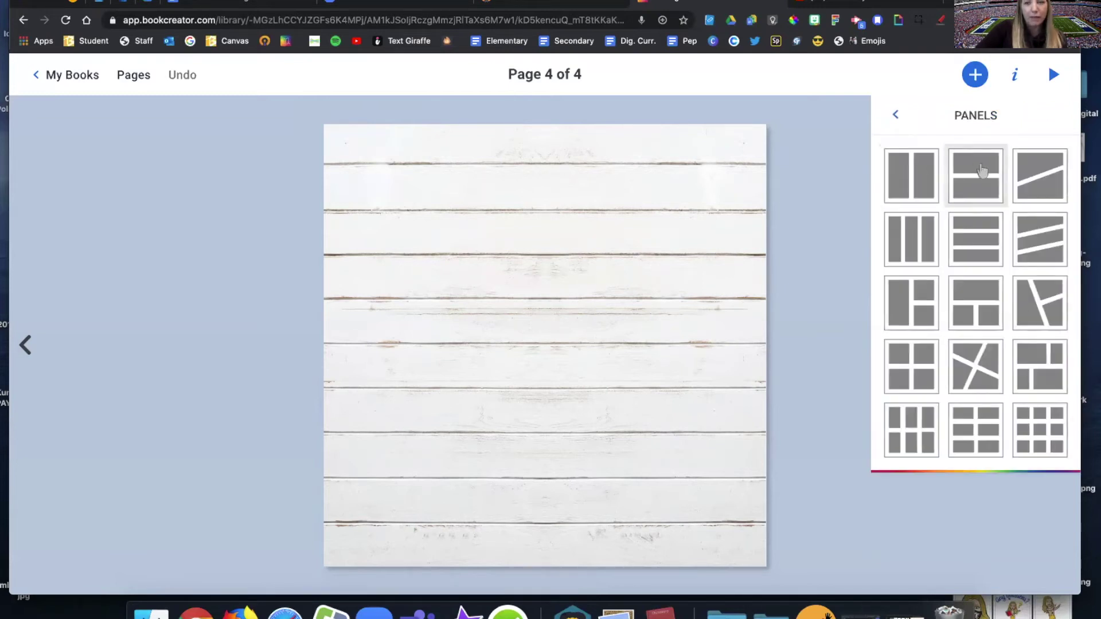
pyautogui.click(917, 378)
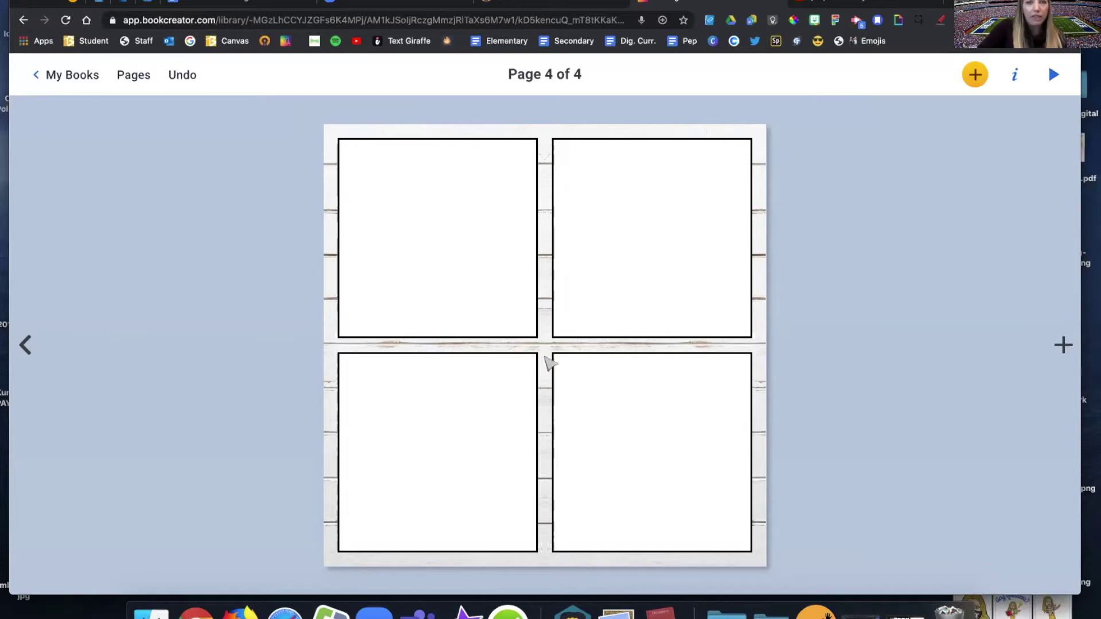
# Step: Search Google images for "cat" from page 4's upper-left comic panel
pyautogui.click(463, 253)
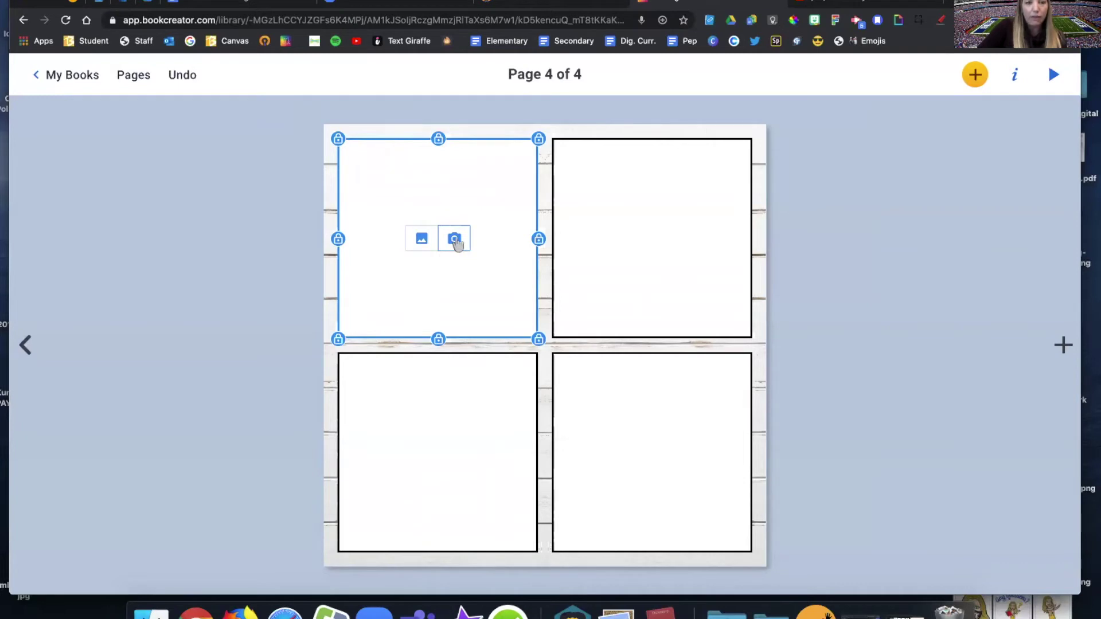
pyautogui.click(420, 240)
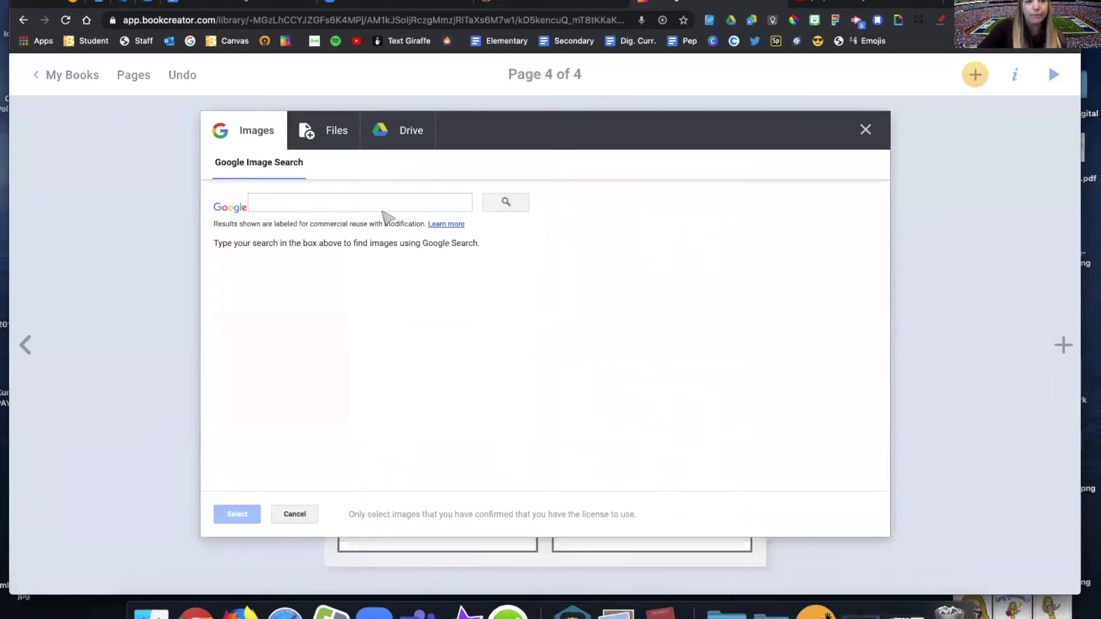
pyautogui.click(272, 205)
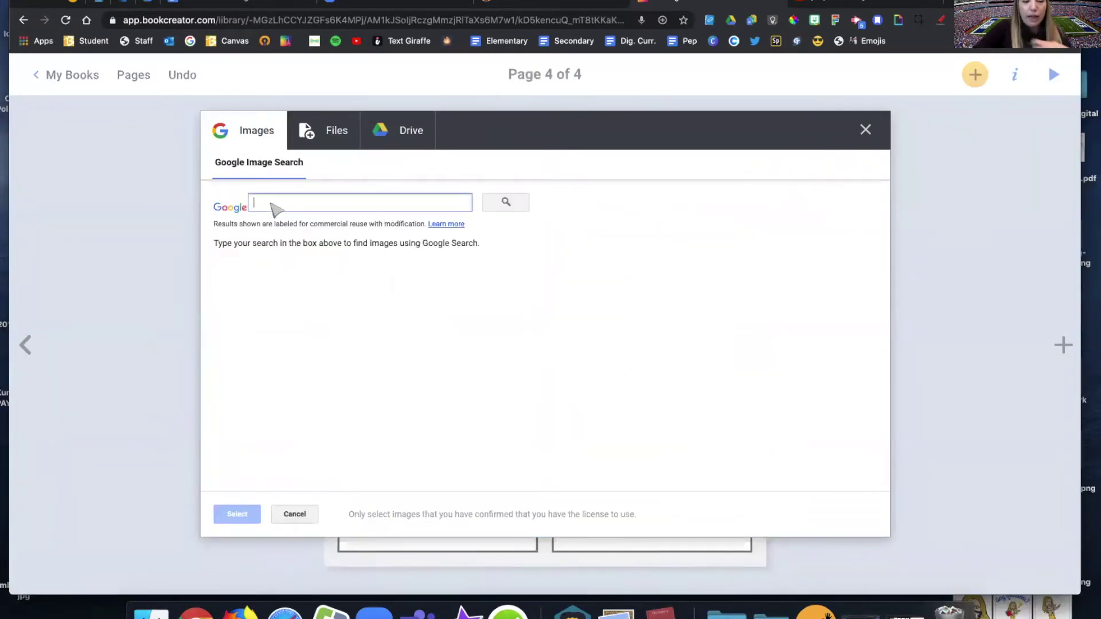
pyautogui.write('cat')
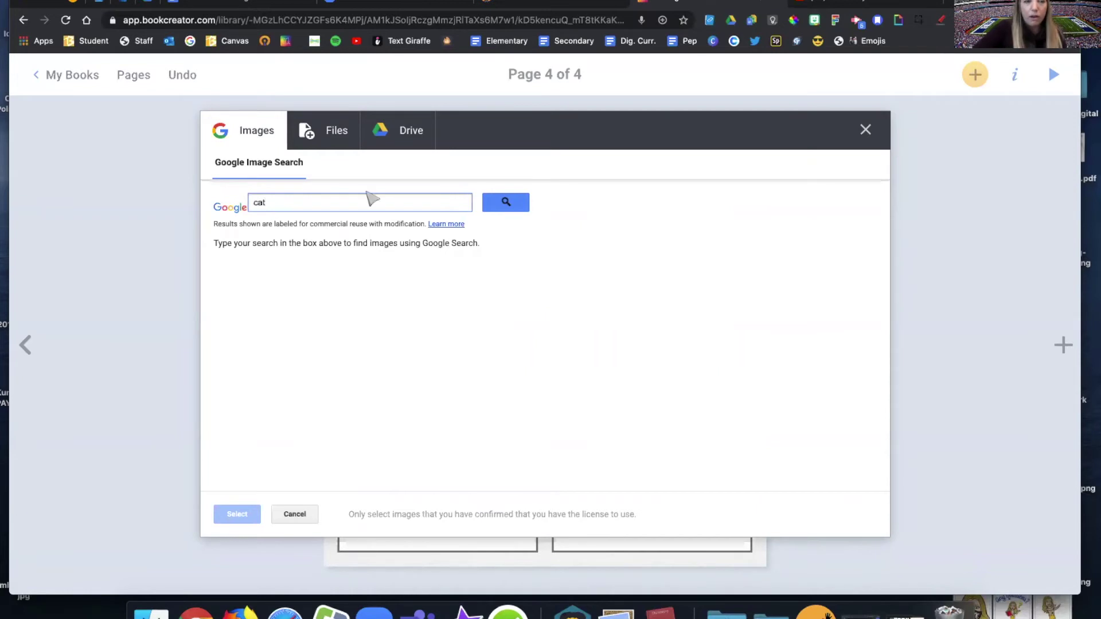
pyautogui.click(504, 203)
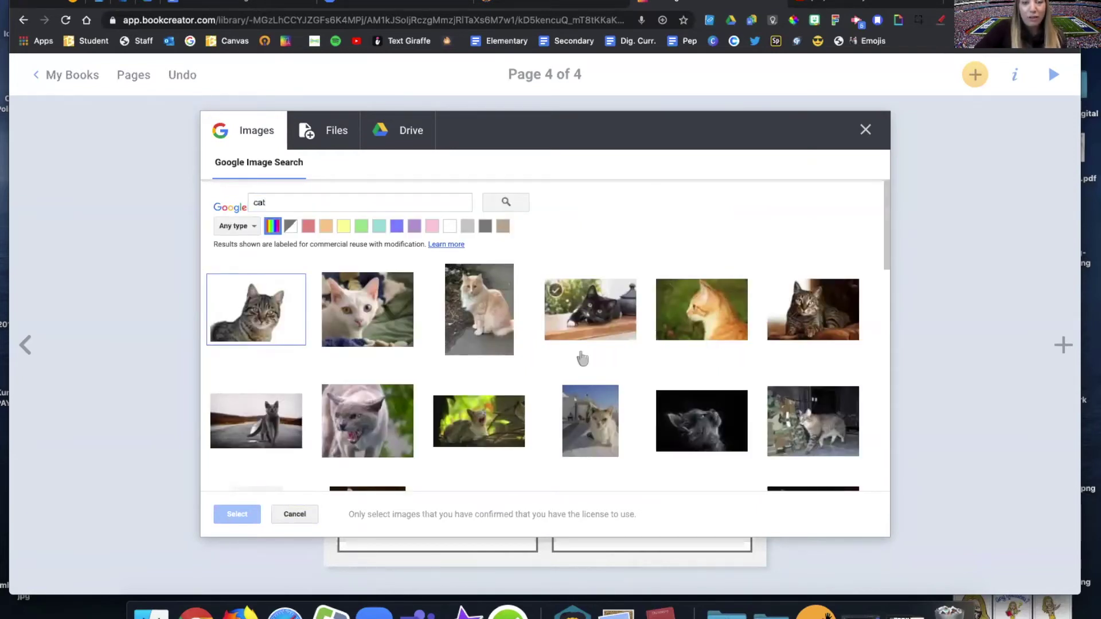
# Step: Fill the upper-left panel with the close-up photo of the blue-eyed brown and white kitten
pyautogui.scroll(-3, 582, 358)
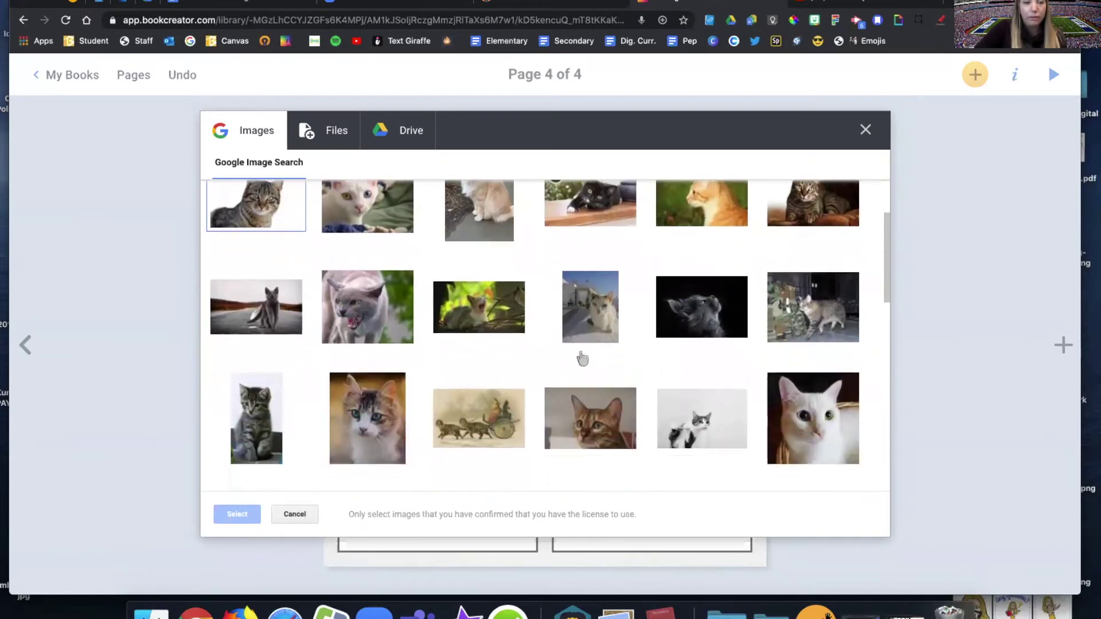
pyautogui.scroll(1, 581, 358)
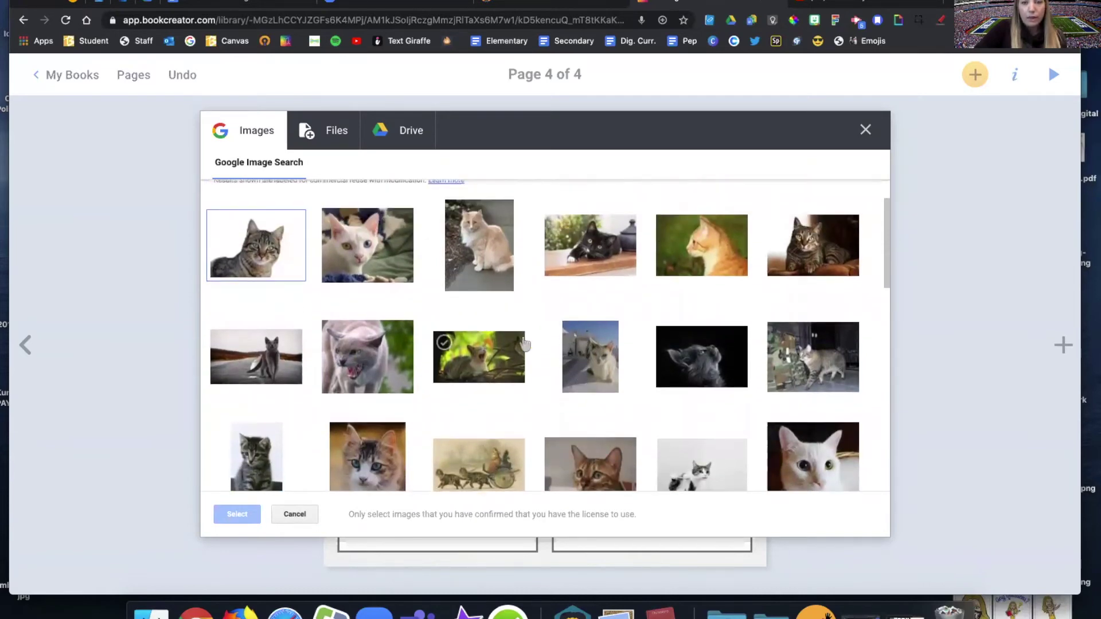
pyautogui.scroll(-3, 524, 343)
pyautogui.scroll(-1, 524, 342)
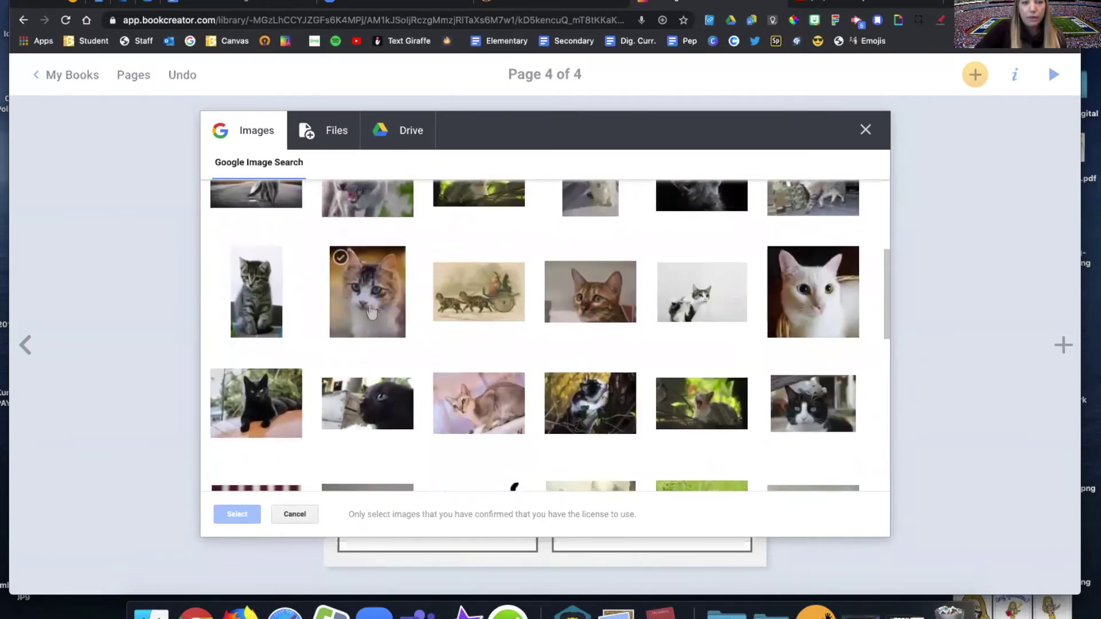
pyautogui.click(401, 328)
pyautogui.click(232, 516)
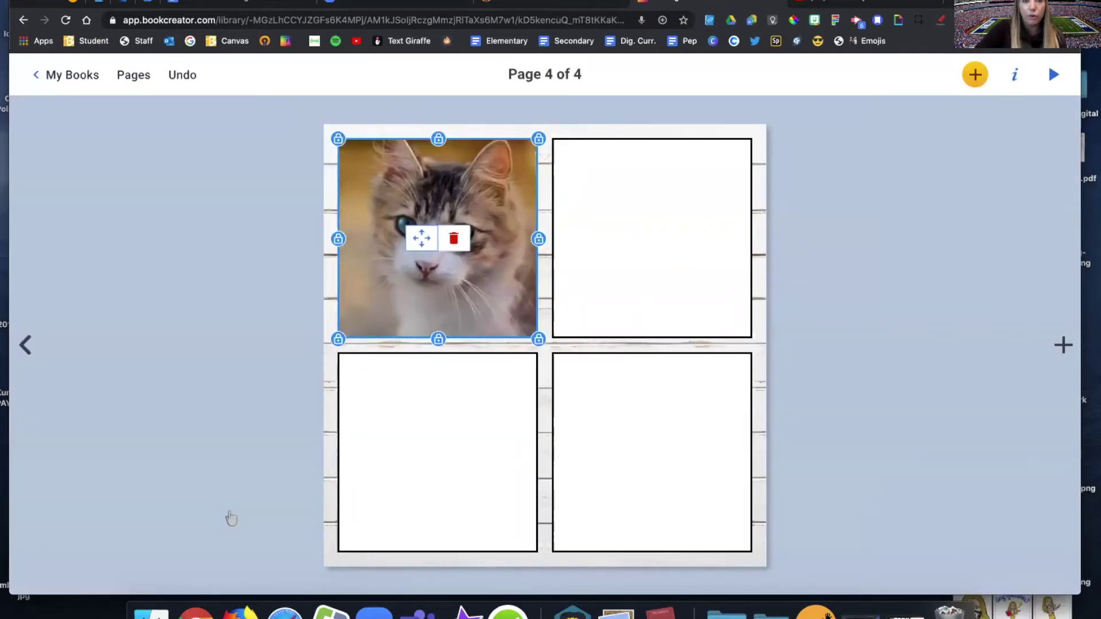
pyautogui.click(552, 365)
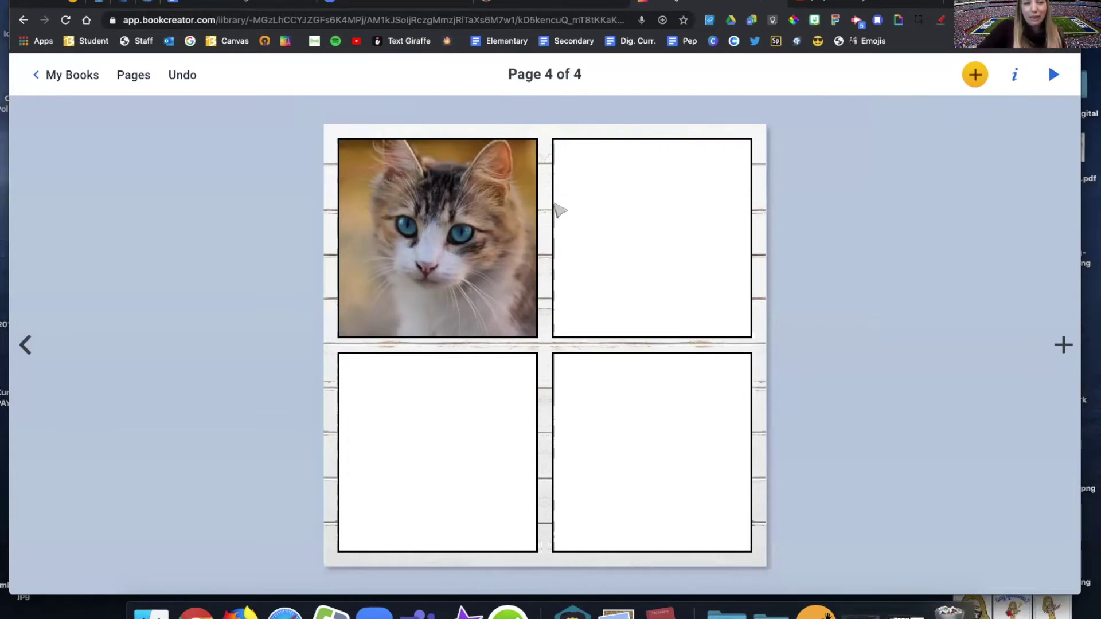
# Step: Import the photo of the hissing gray cat onto page 4 from a Google image search for "cat"
pyautogui.click(975, 75)
pyautogui.click(910, 115)
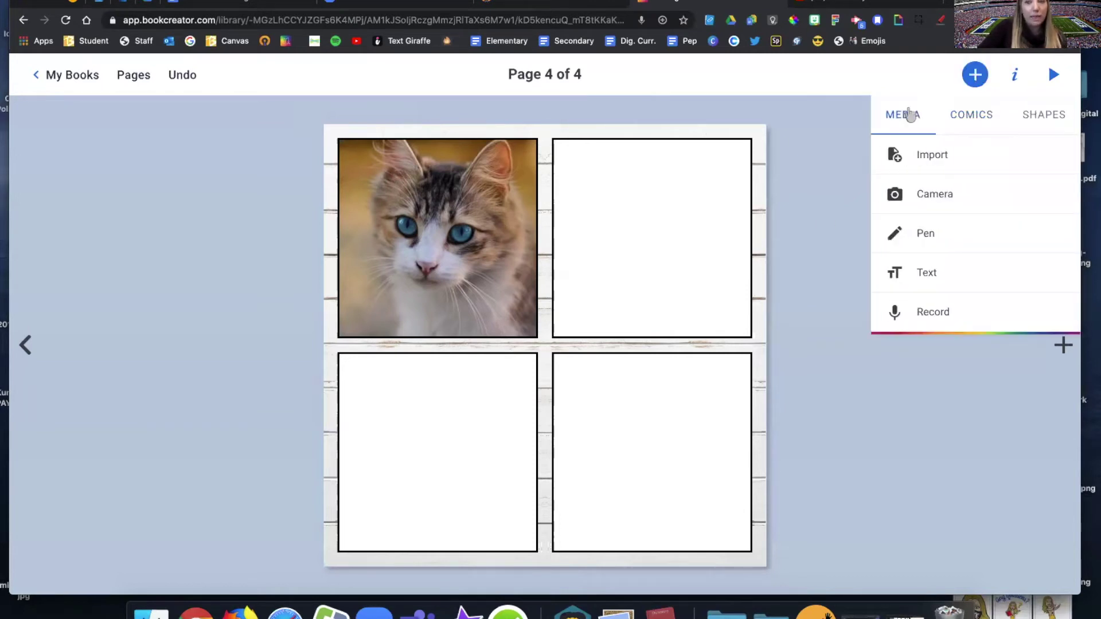
pyautogui.click(924, 155)
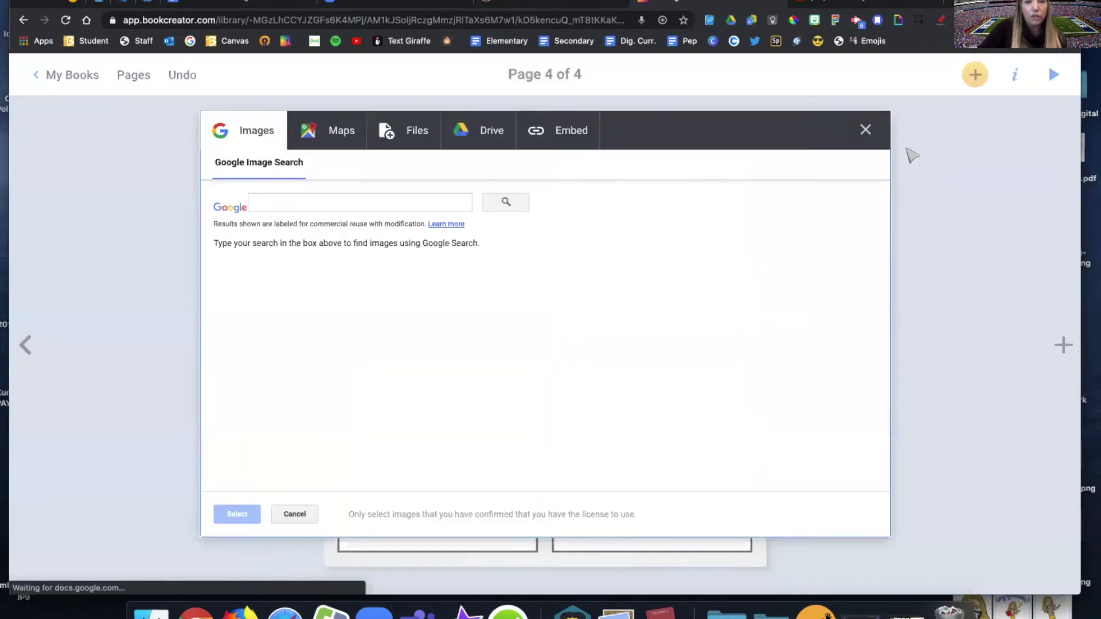
pyautogui.click(276, 203)
pyautogui.write('cat')
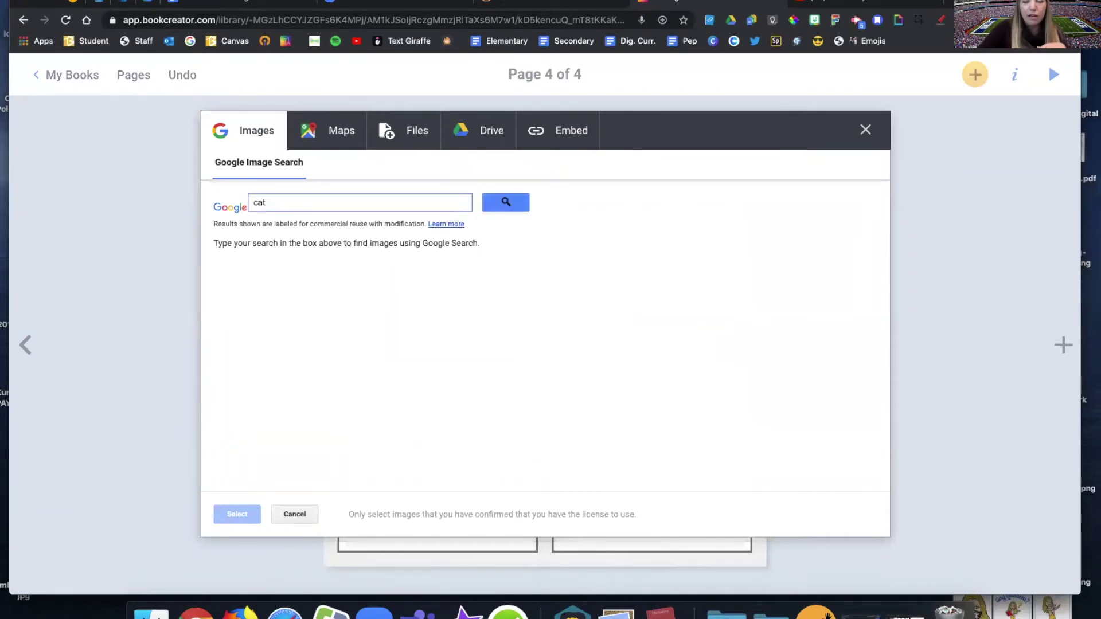
pyautogui.press('Return')
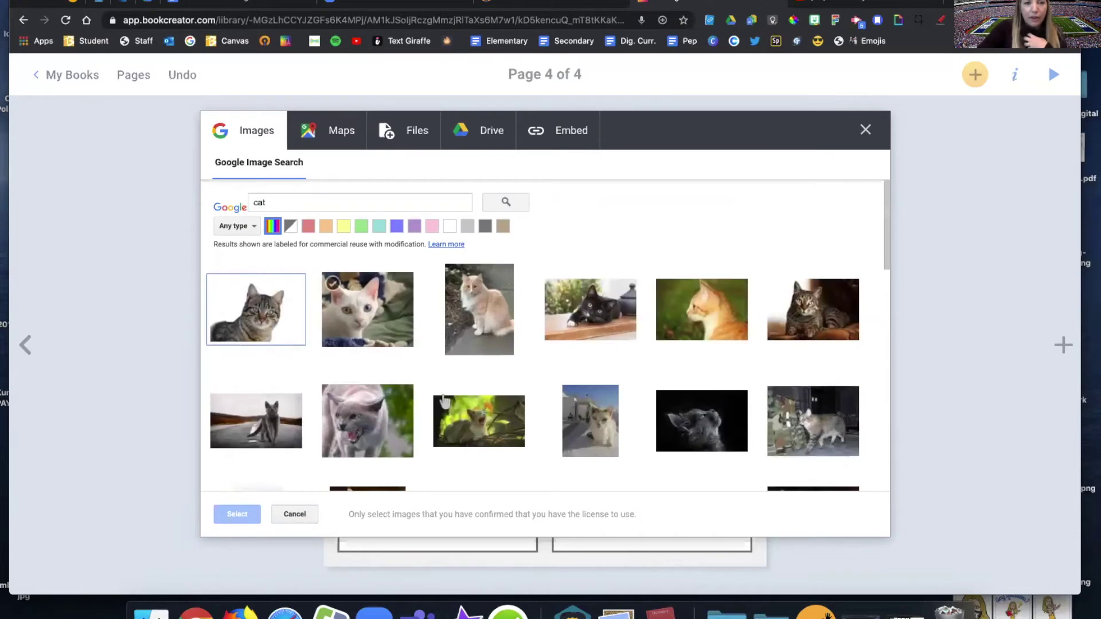
pyautogui.click(345, 396)
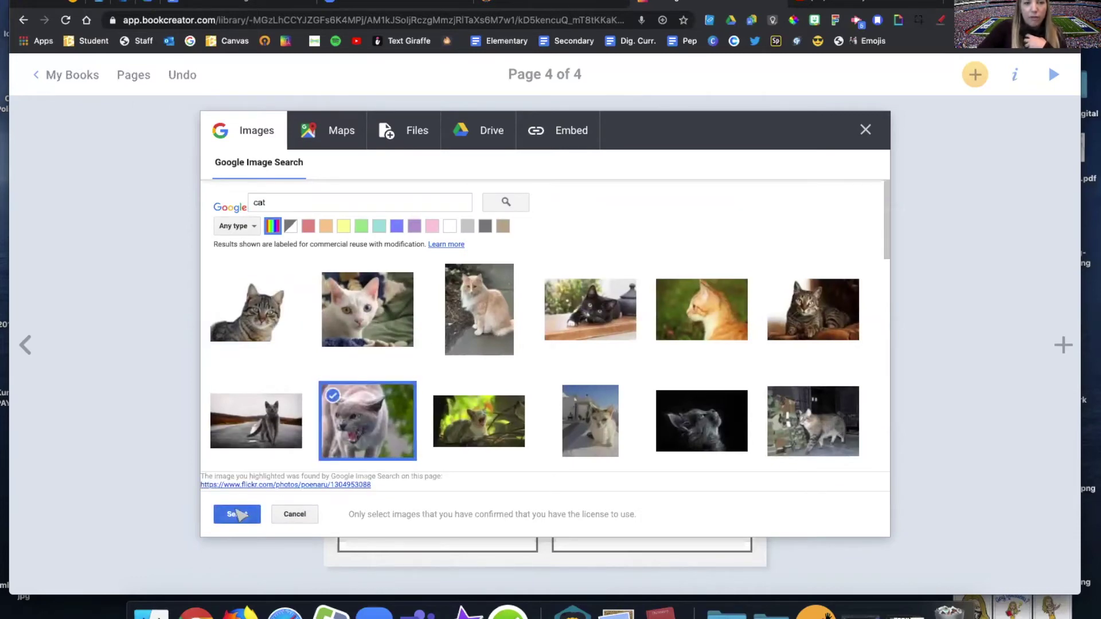
pyautogui.click(237, 515)
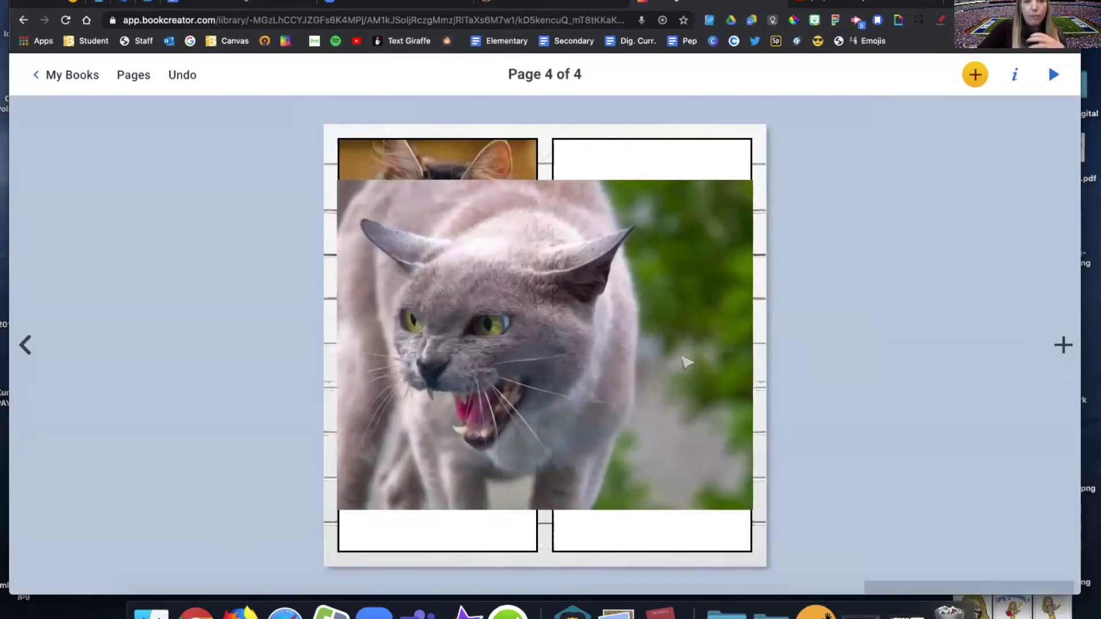
# Step: Shrink the hissing gray cat photo to fit inside the upper-right panel and position it there
pyautogui.moveTo(590, 282); pyautogui.dragTo(615, 306)
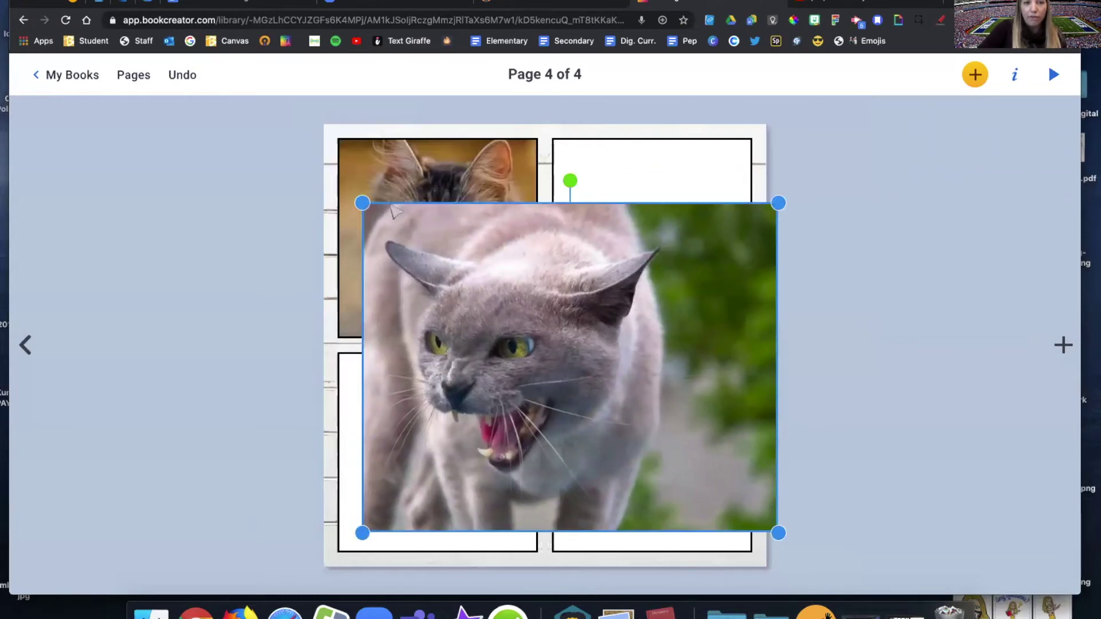
pyautogui.moveTo(361, 201); pyautogui.dragTo(595, 387)
pyautogui.moveTo(664, 434); pyautogui.dragTo(630, 230)
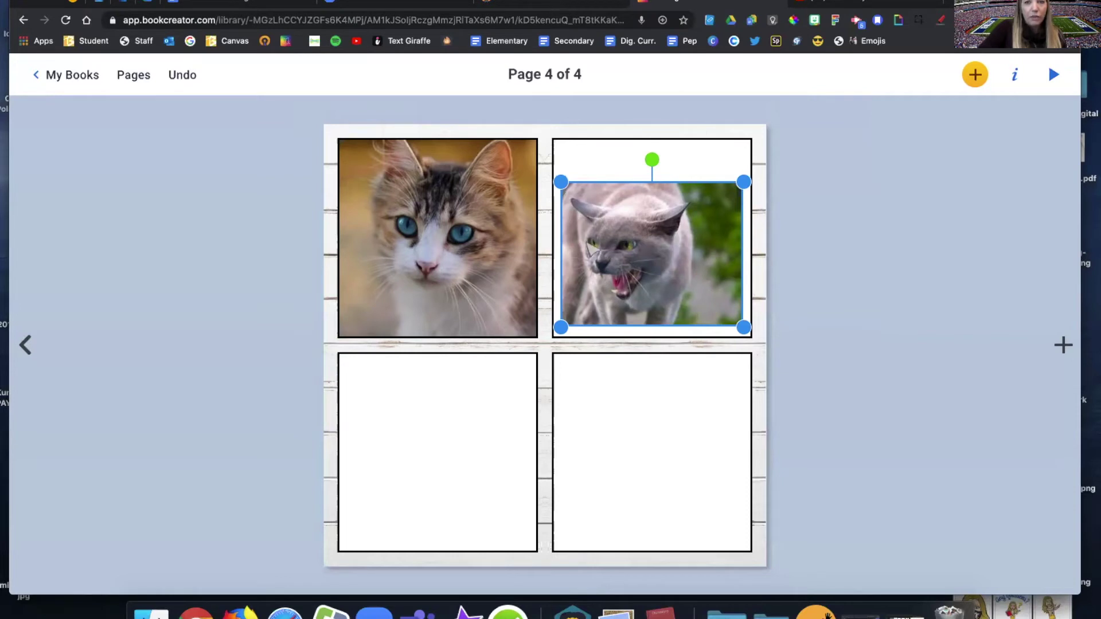
# Step: Check the image options of the hissing gray cat photo and delete it from the upper-right panel
pyautogui.click(1014, 81)
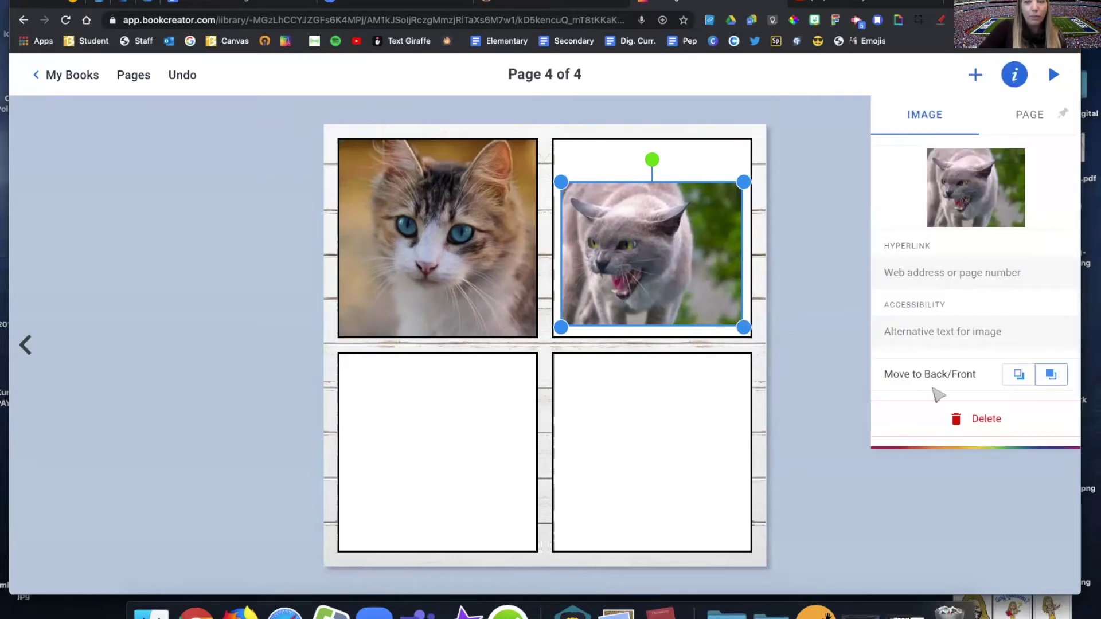
pyautogui.click(685, 171)
pyautogui.click(699, 231)
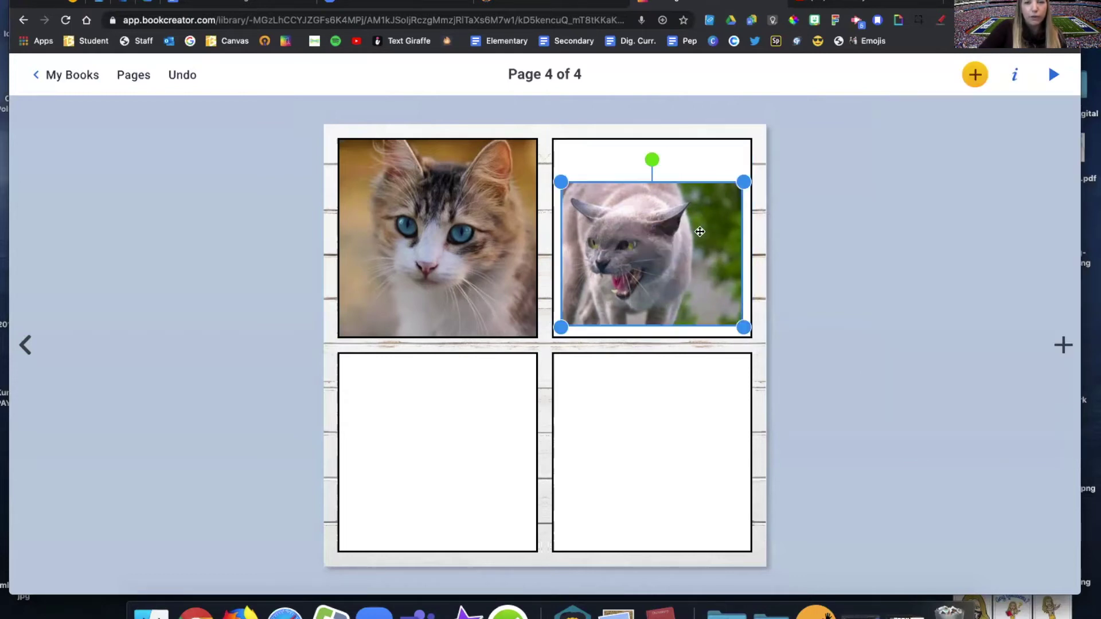
pyautogui.press('BackSpace')
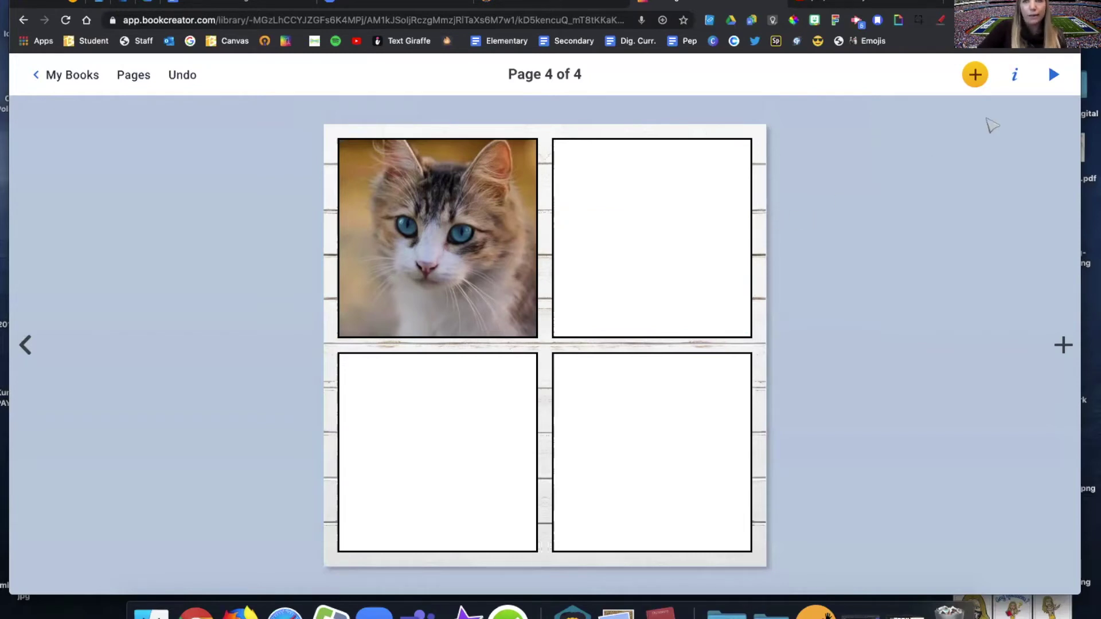
# Step: Add a speech bubble across the tops of the two upper panels, shrink it, and point its tail at the kitten's mouth
pyautogui.click(974, 75)
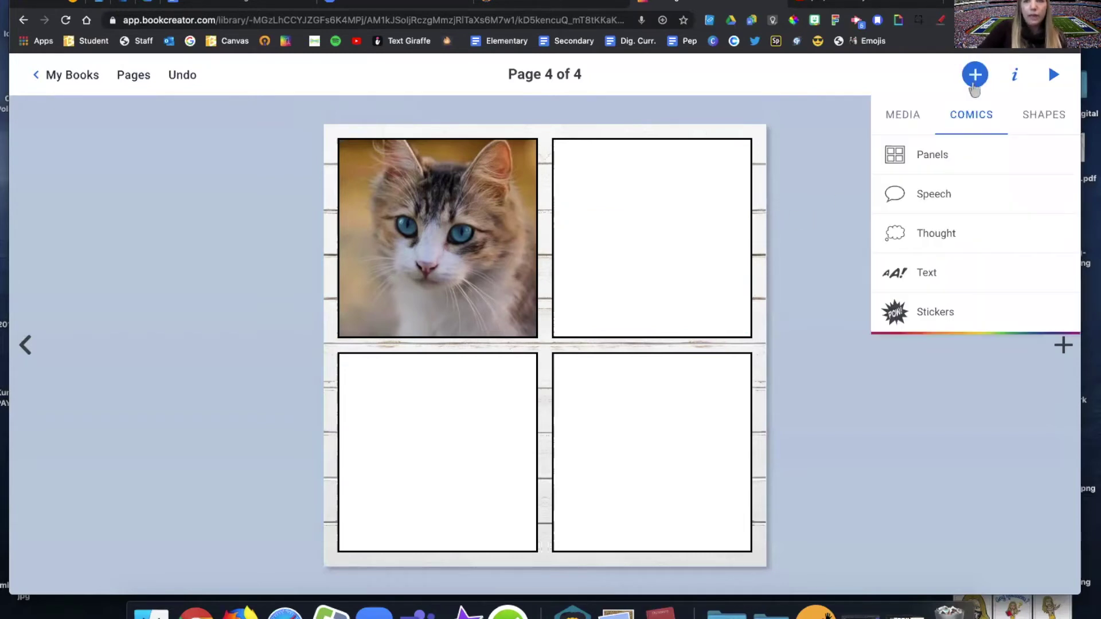
pyautogui.click(918, 207)
pyautogui.moveTo(550, 373); pyautogui.dragTo(597, 170)
pyautogui.moveTo(694, 102); pyautogui.dragTo(672, 138)
pyautogui.moveTo(497, 302); pyautogui.dragTo(466, 269)
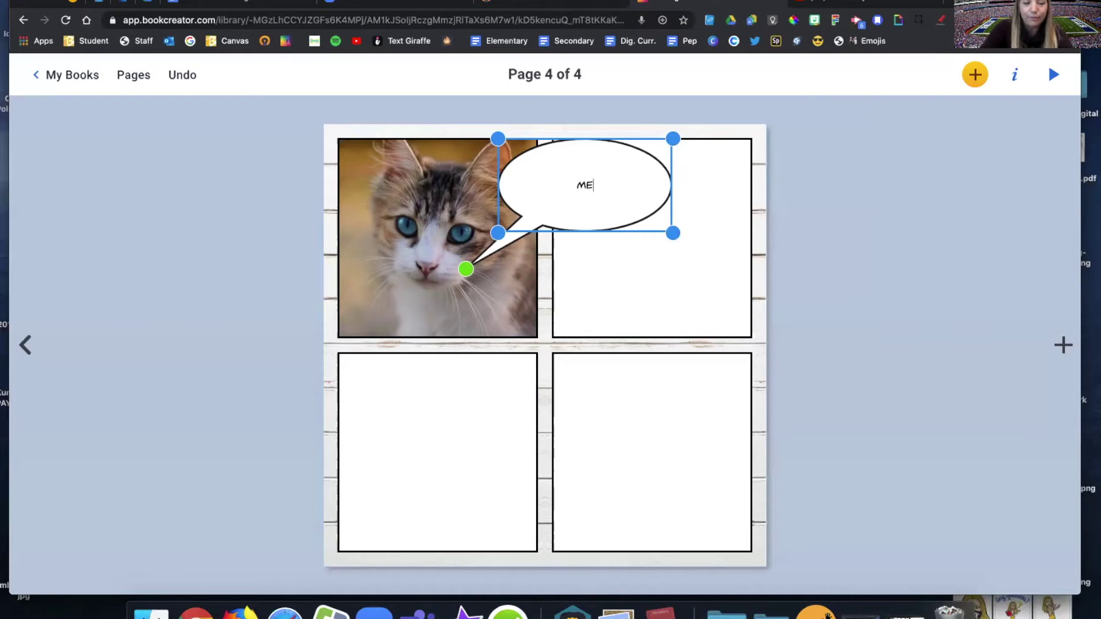
# Step: Enter "MEOW!" as the speech bubble's text and deselect the bubble
pyautogui.write('W!')
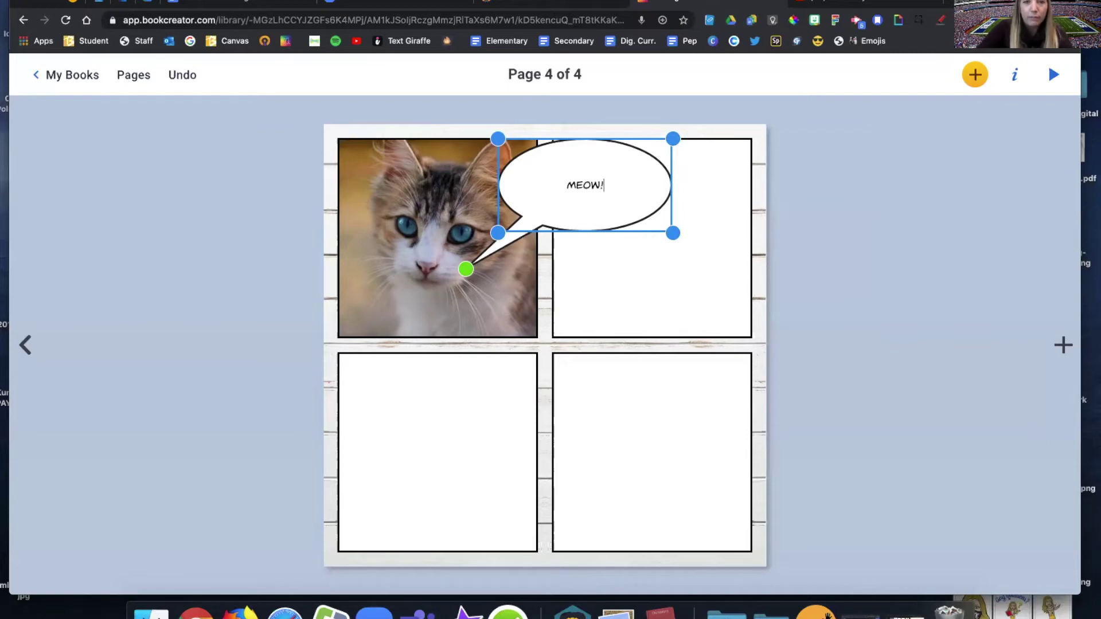
pyautogui.doubleClick(585, 183)
pyautogui.click(630, 255)
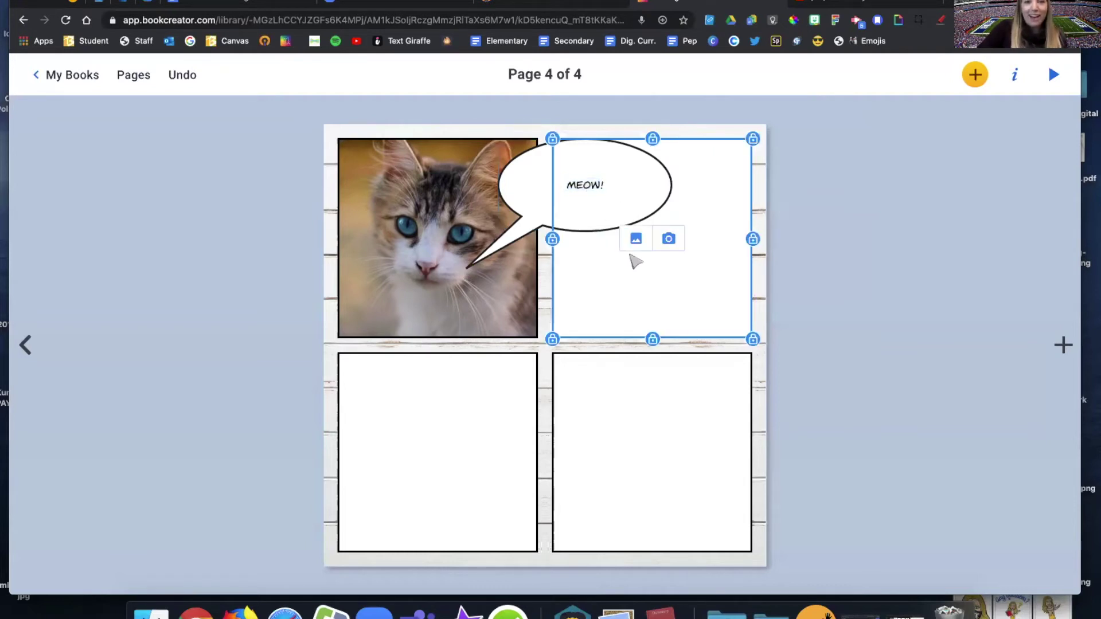
pyautogui.click(544, 278)
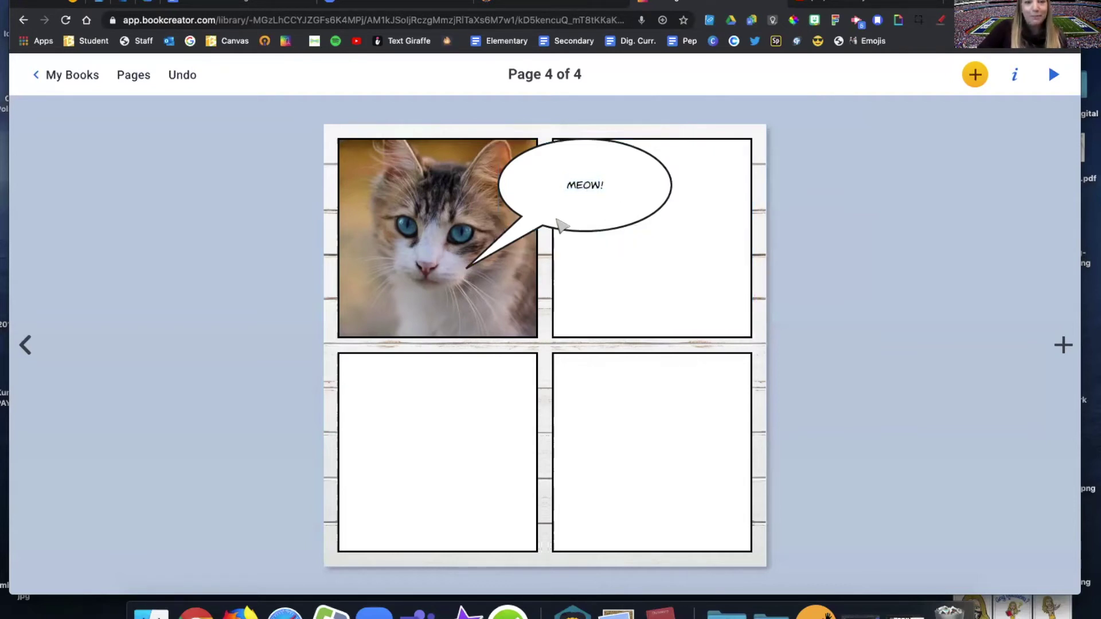
# Step: Add a comic caption box to page 4 with the text "The cat said meow."
pyautogui.click(973, 81)
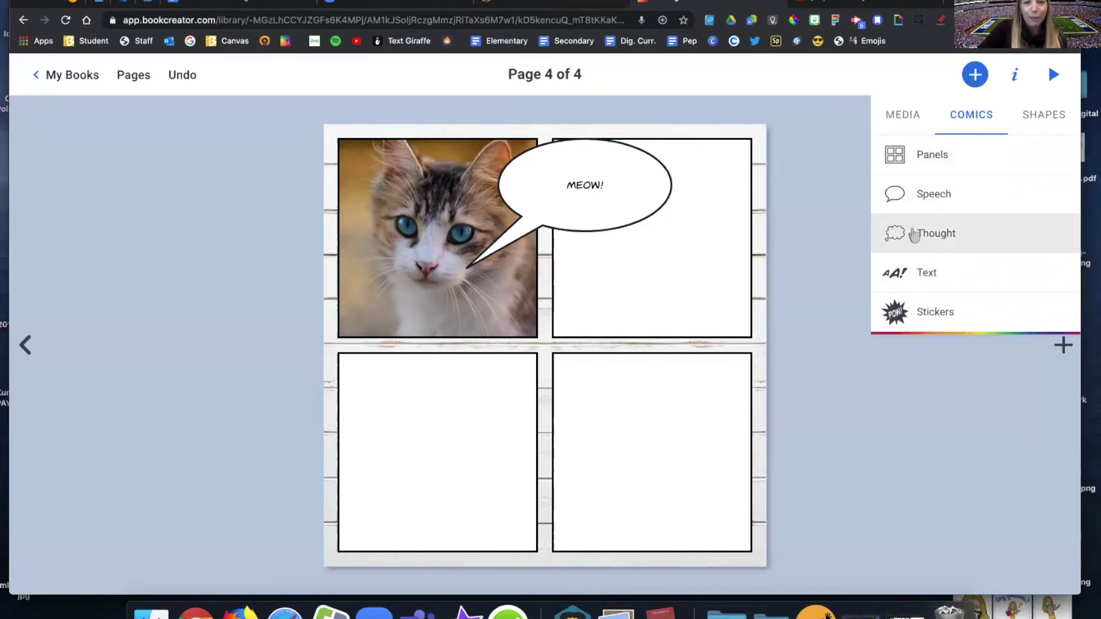
pyautogui.click(912, 278)
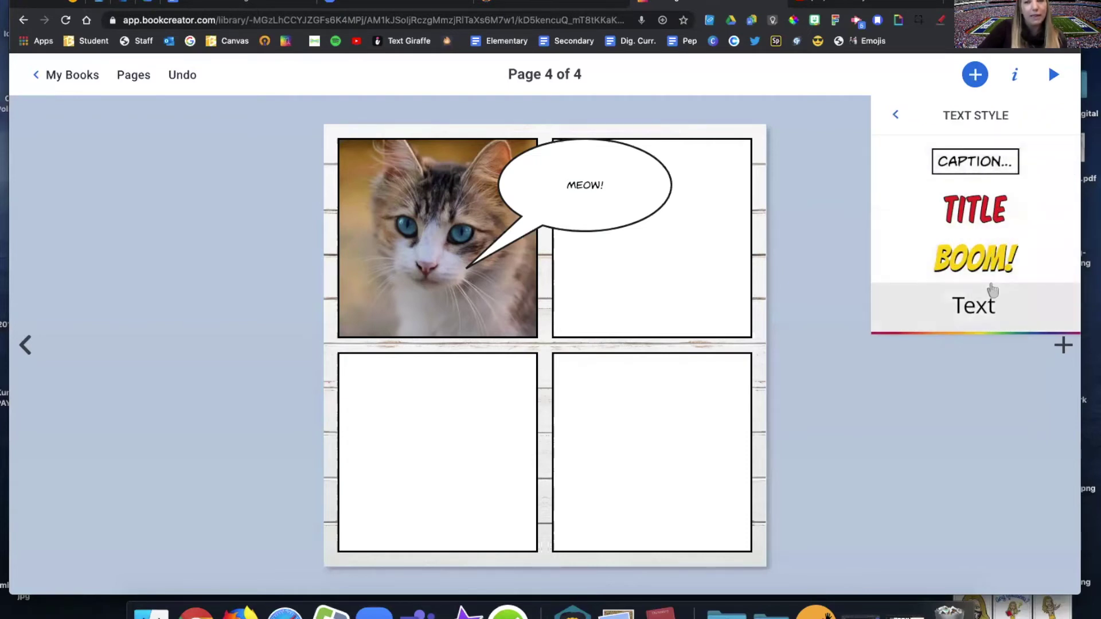
pyautogui.click(1000, 170)
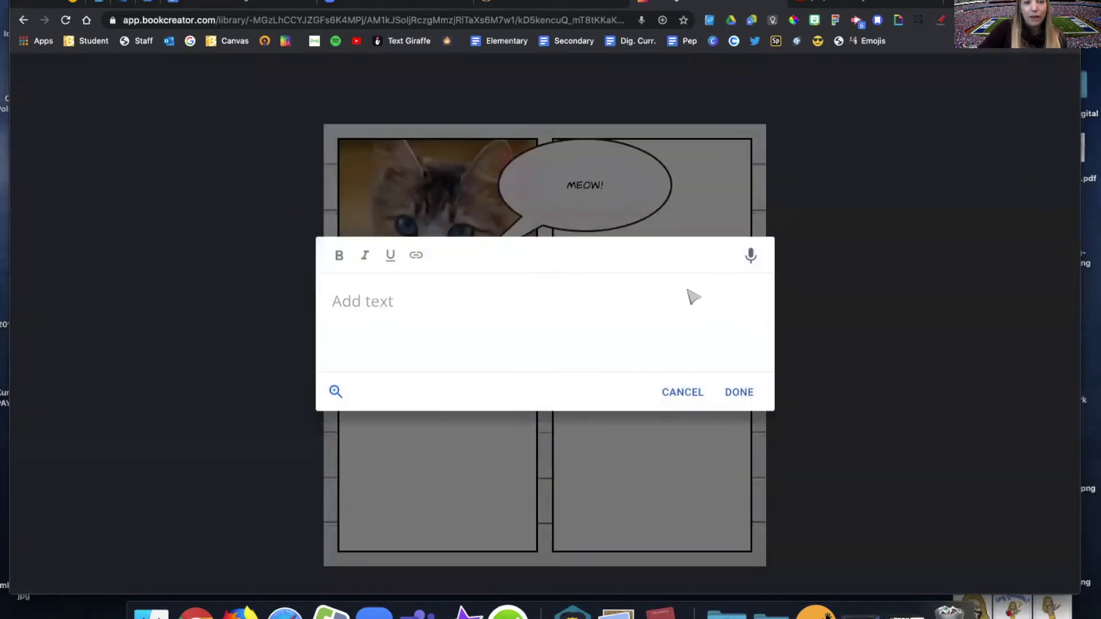
pyautogui.write('T')
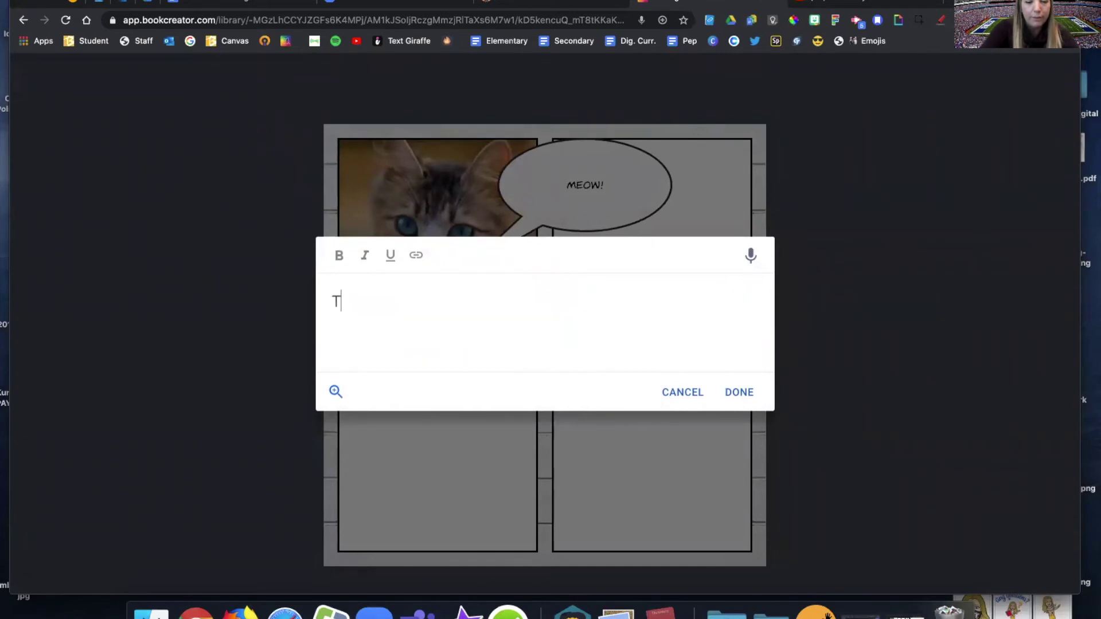
pyautogui.write('he cat said meow')
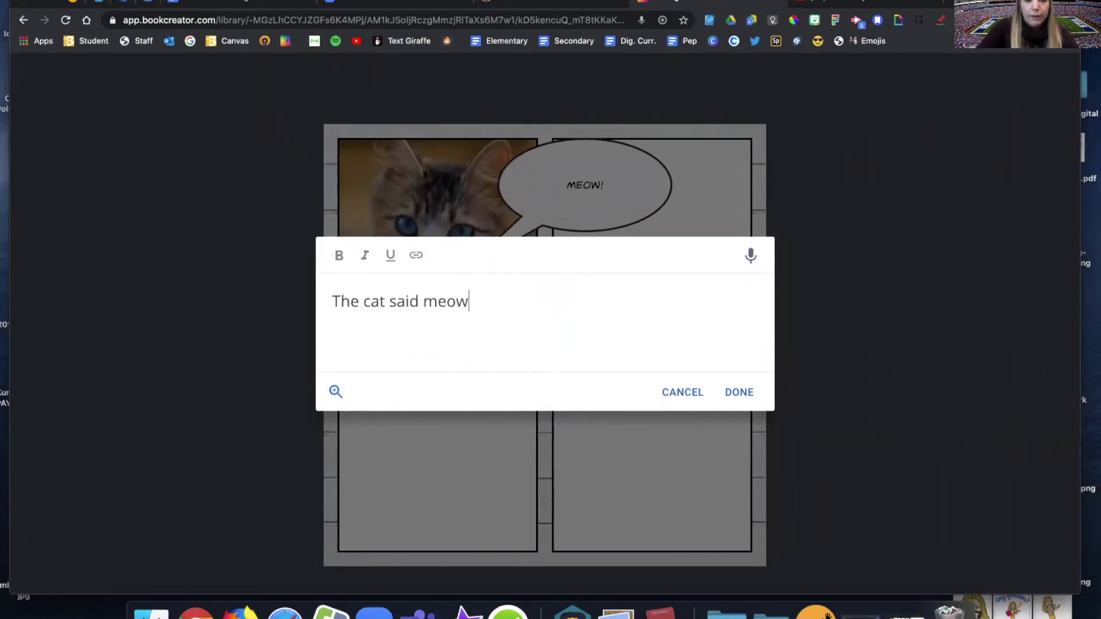
pyautogui.write('.')
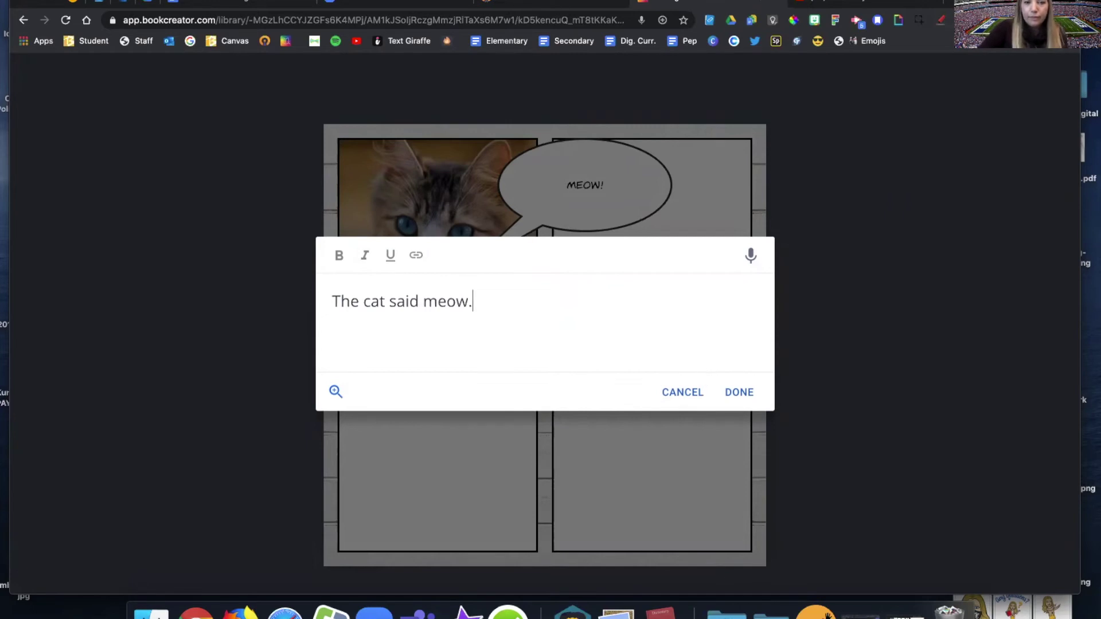
pyautogui.click(732, 400)
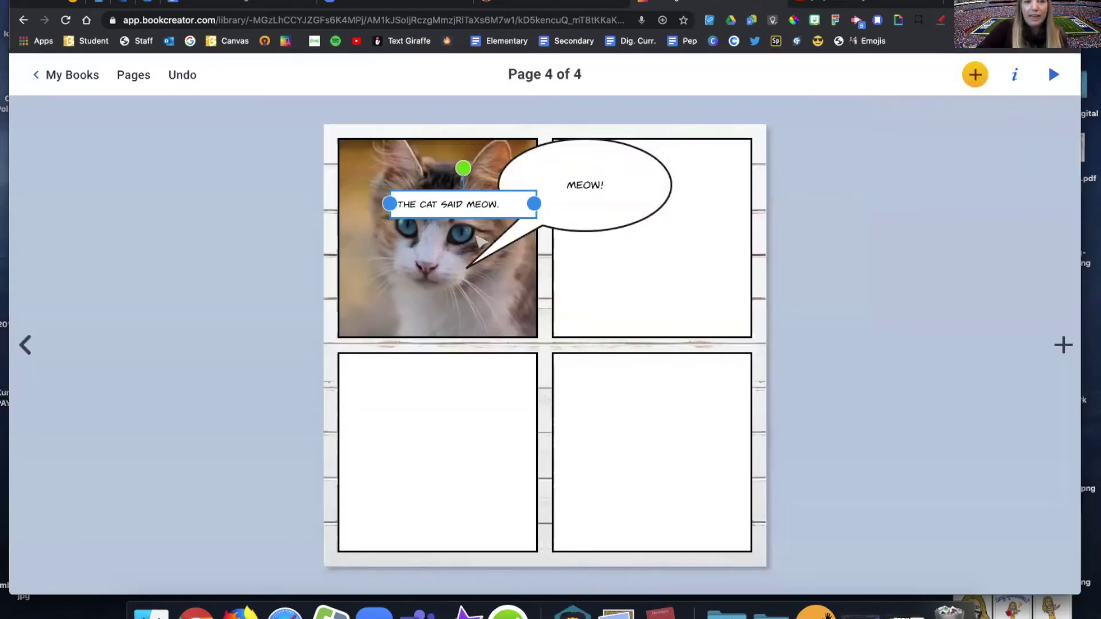
# Step: Move the caption box into the lower-left corner of the kitten panel and deselect it
pyautogui.moveTo(463, 206); pyautogui.dragTo(413, 319)
pyautogui.moveTo(414, 320); pyautogui.dragTo(414, 320)
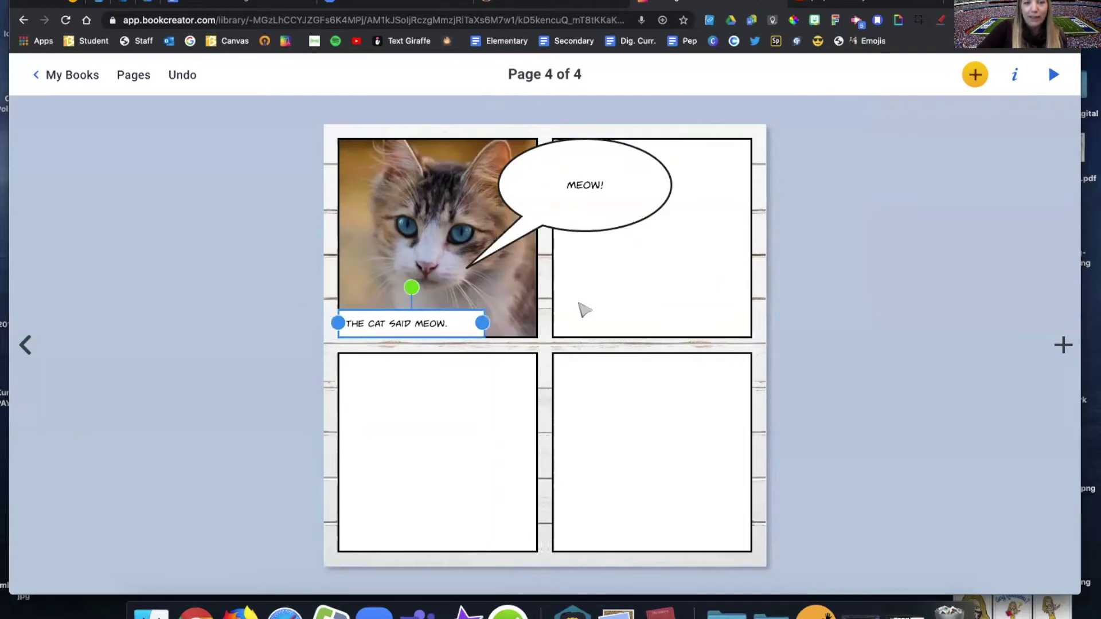
pyautogui.click(586, 301)
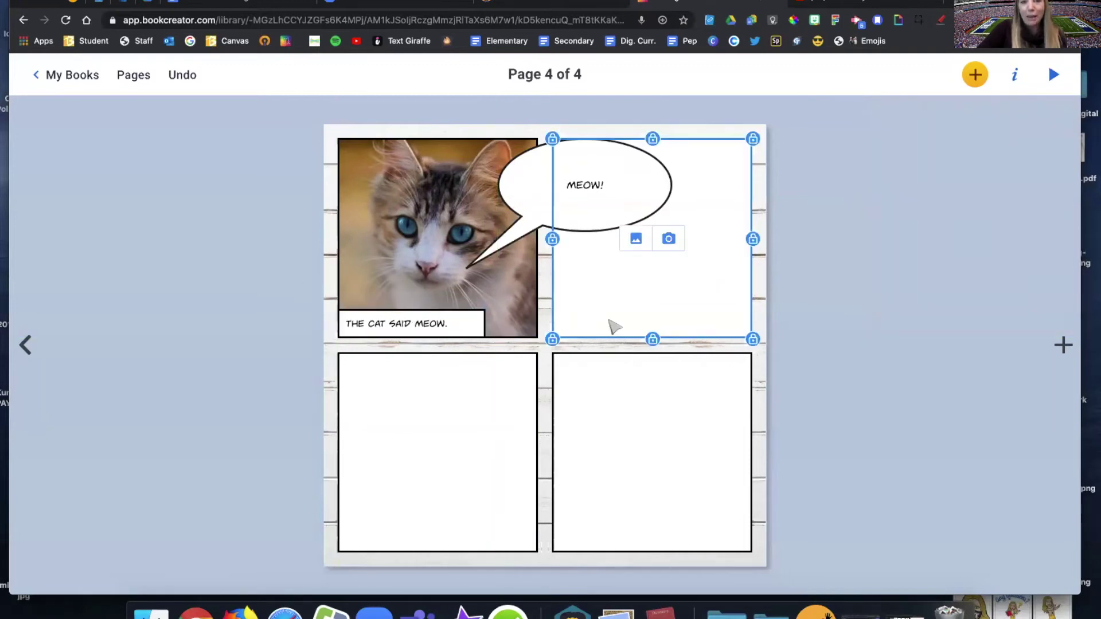
pyautogui.click(760, 351)
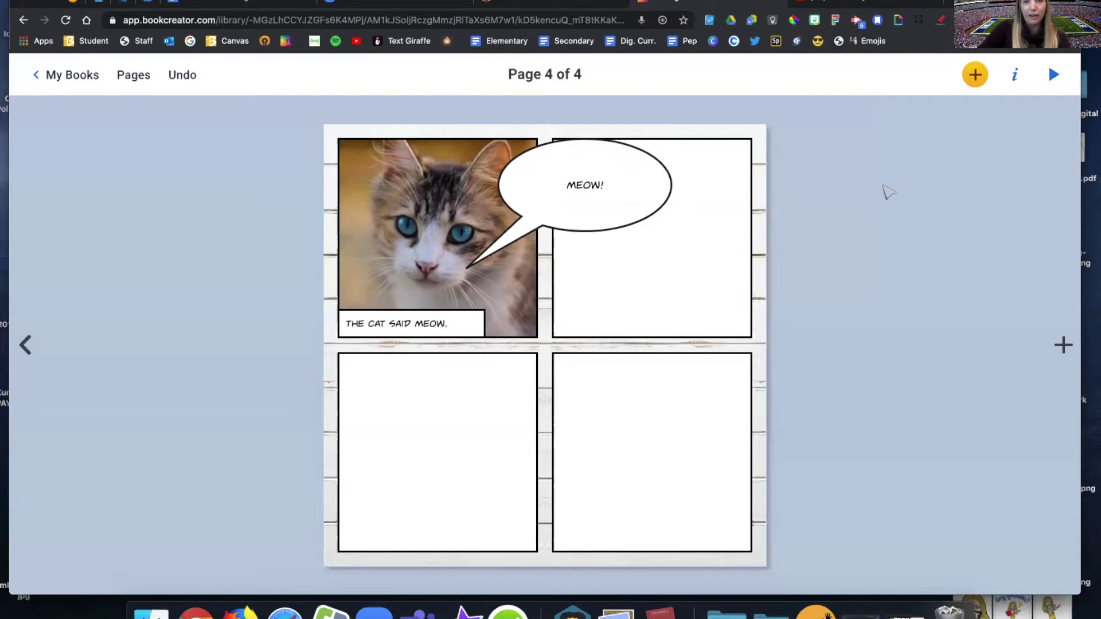
# Step: Look over the available comic stickers without adding one
pyautogui.click(975, 75)
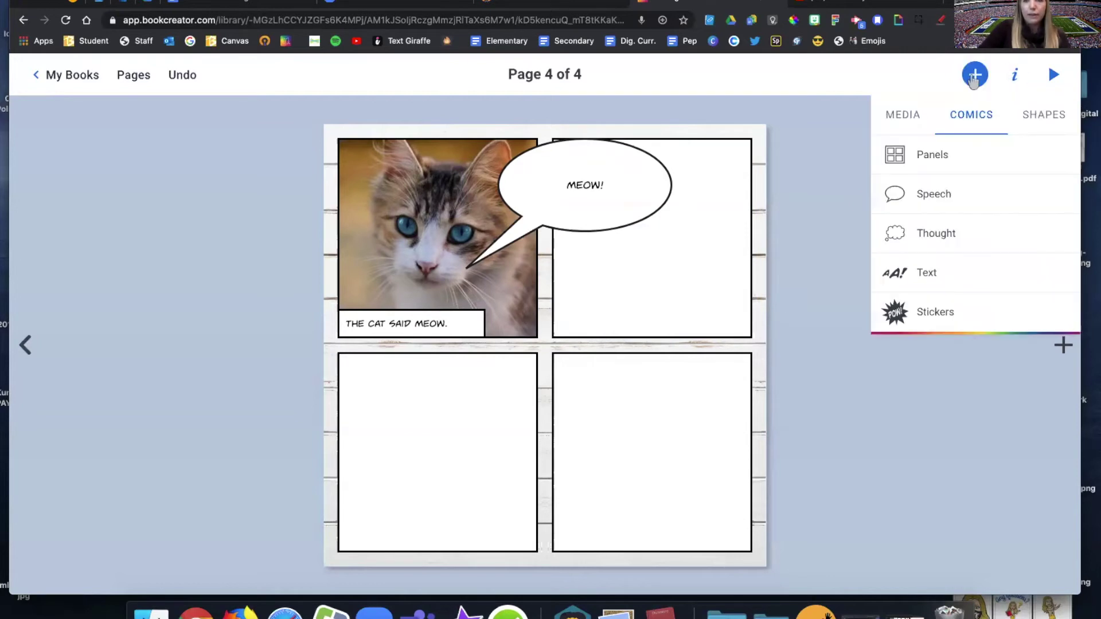
pyautogui.click(927, 311)
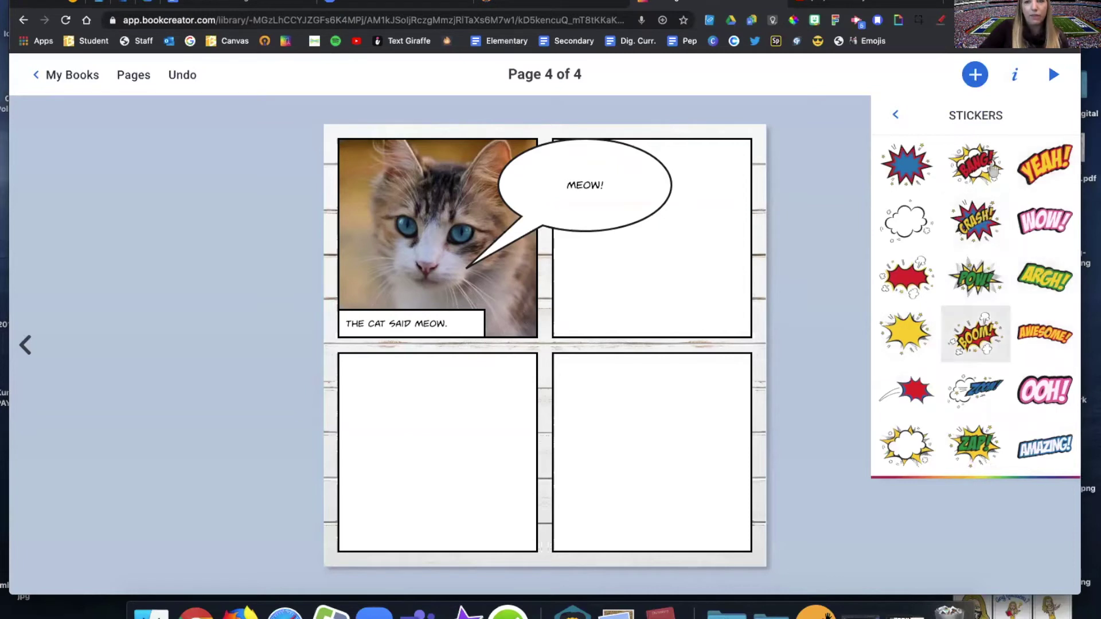
pyautogui.click(976, 81)
# Step: Add a circle shape to the middle of the page and resize it into a tall oval
pyautogui.click(977, 84)
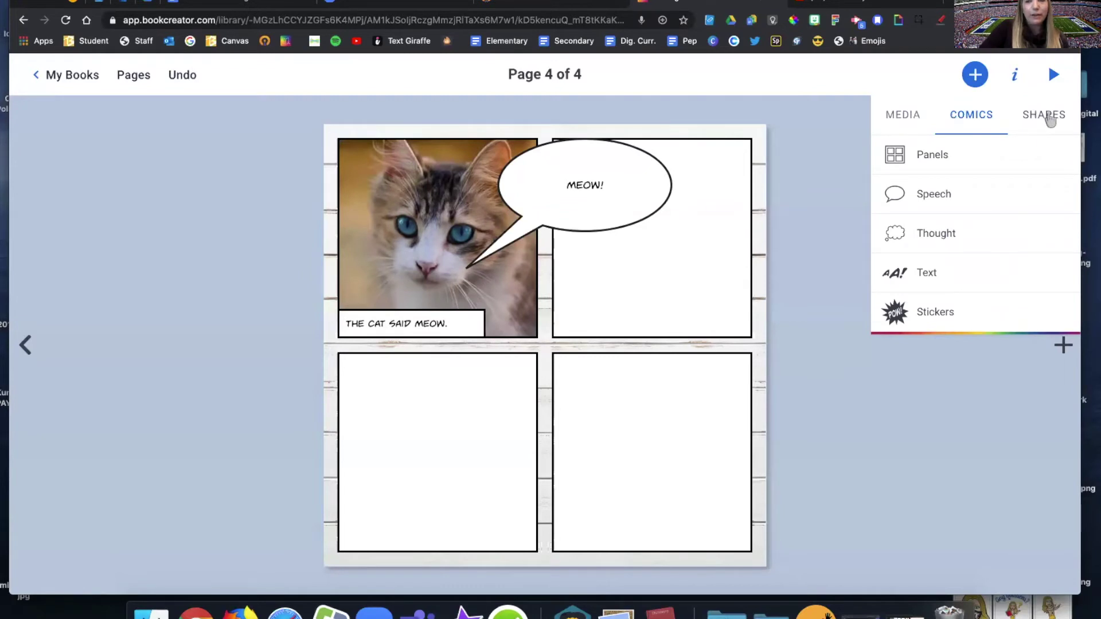
pyautogui.click(1049, 118)
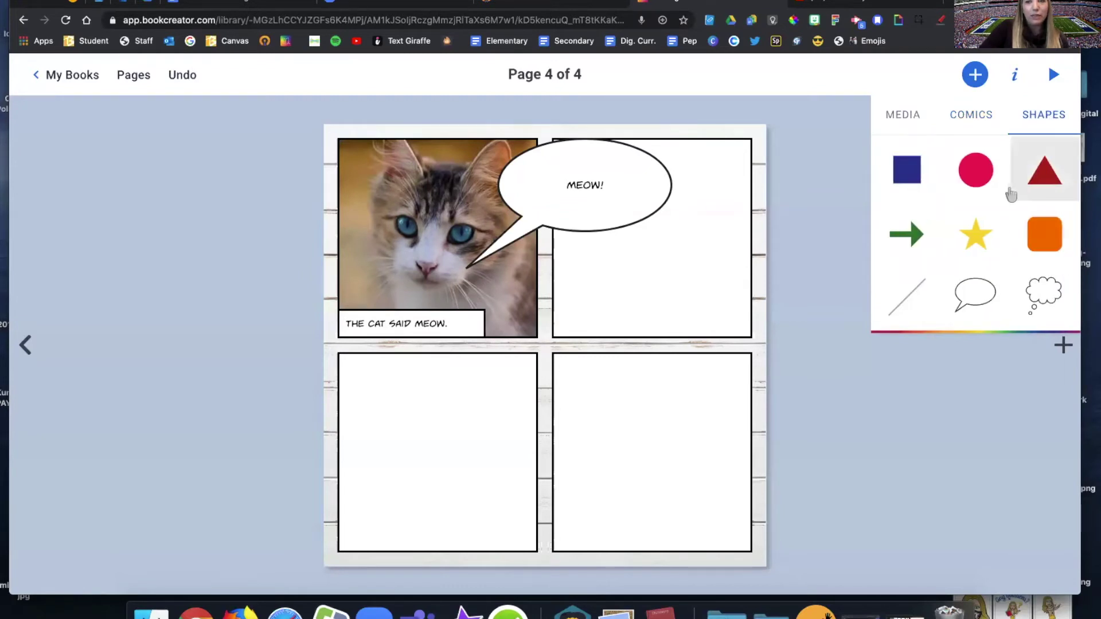
pyautogui.click(978, 172)
pyautogui.moveTo(532, 389); pyautogui.dragTo(515, 449)
pyautogui.moveTo(456, 339); pyautogui.dragTo(486, 308)
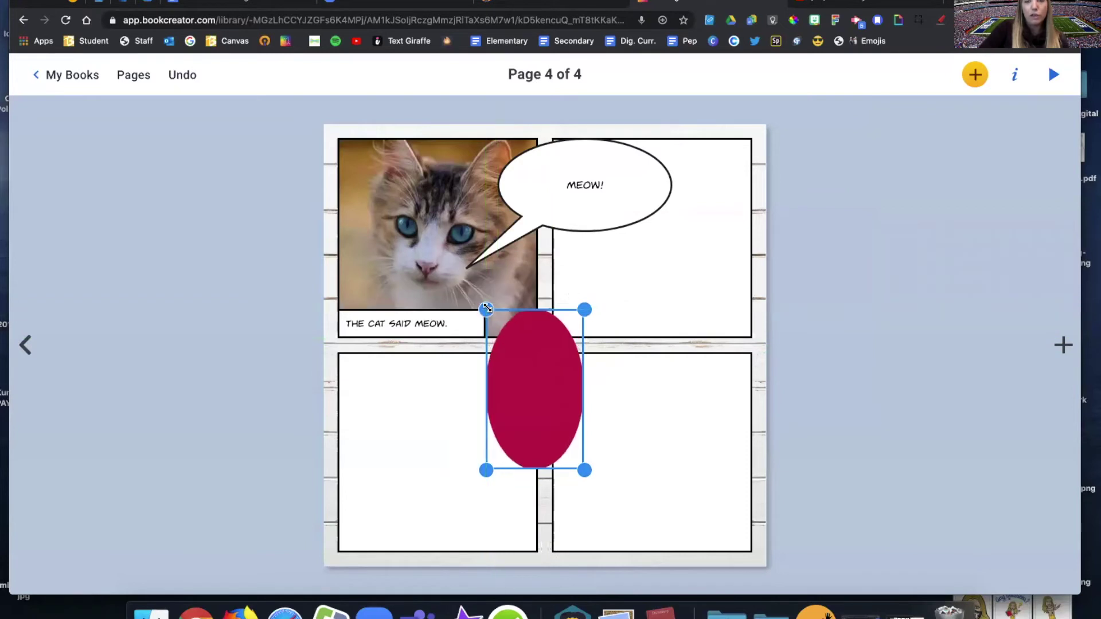
# Step: Recolor the oval green and turn on its shadow
pyautogui.click(1014, 76)
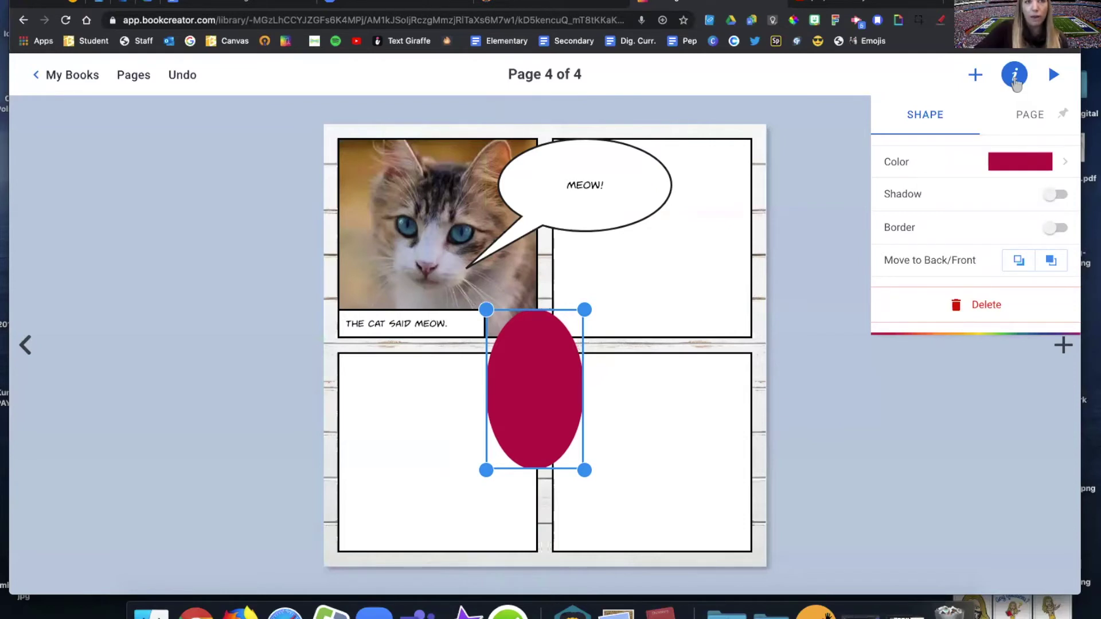
pyautogui.click(1025, 168)
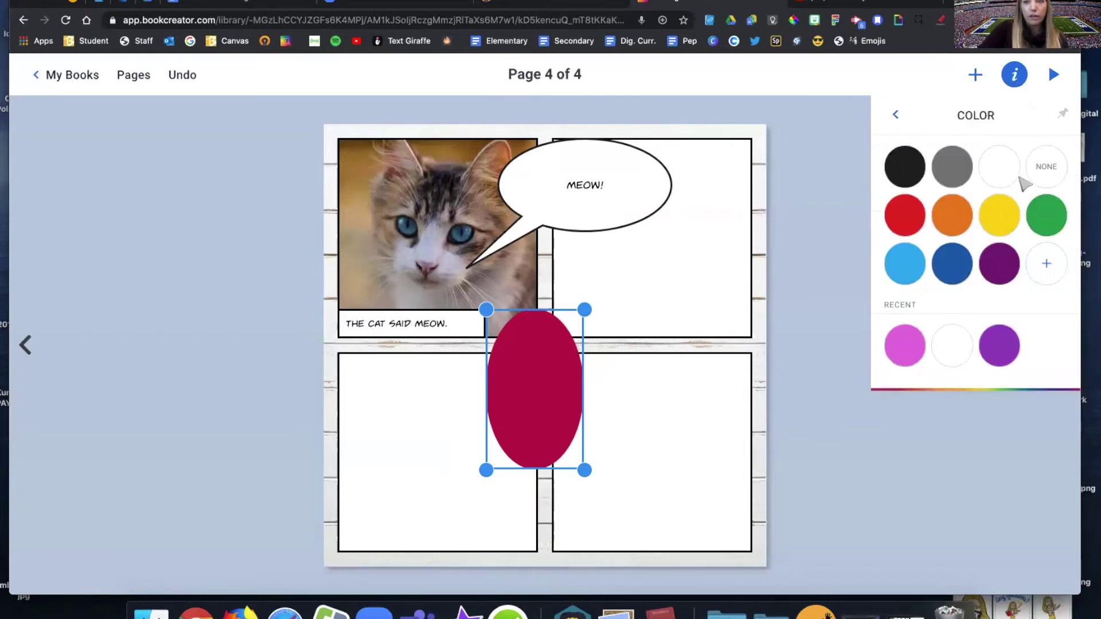
pyautogui.click(1040, 215)
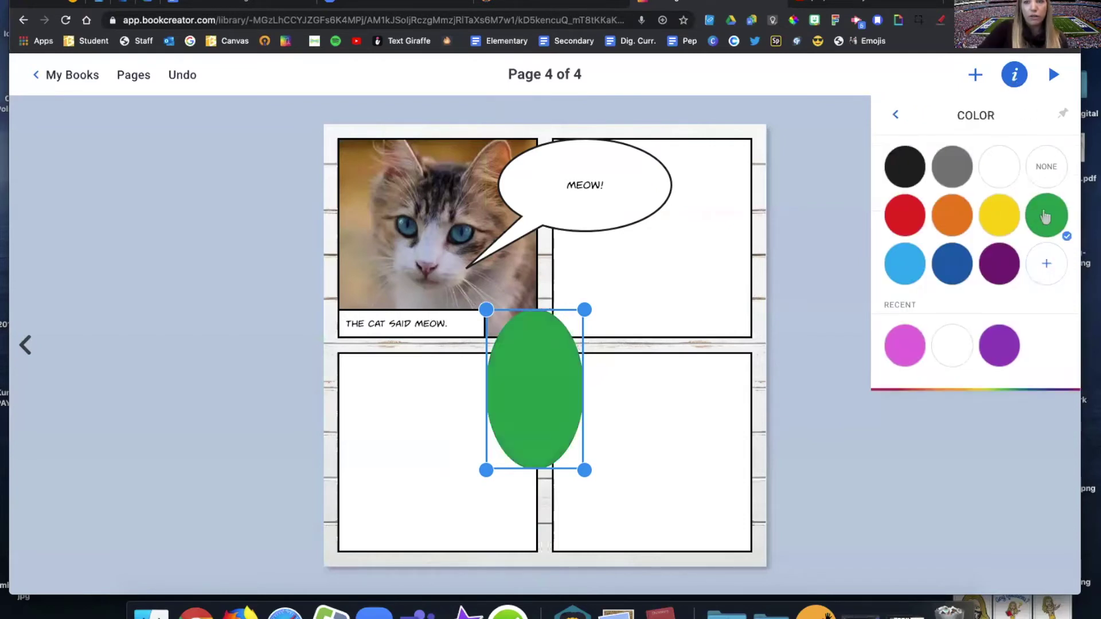
pyautogui.click(896, 114)
pyautogui.click(1054, 195)
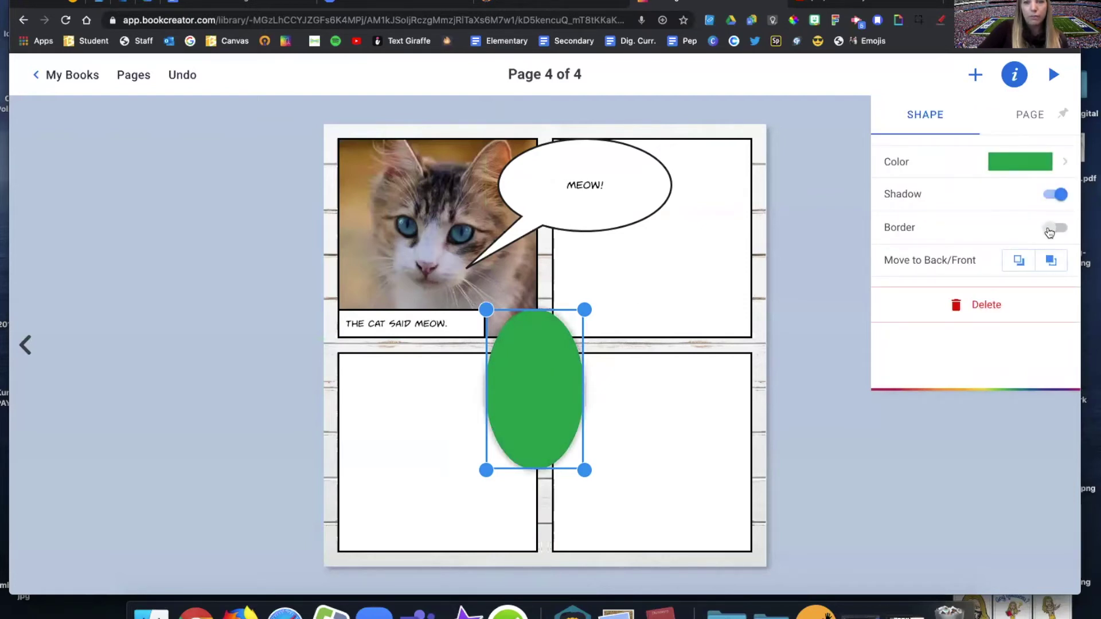
# Step: Give the oval a black border with a thickness of 12
pyautogui.click(1053, 228)
pyautogui.moveTo(928, 307); pyautogui.dragTo(974, 309)
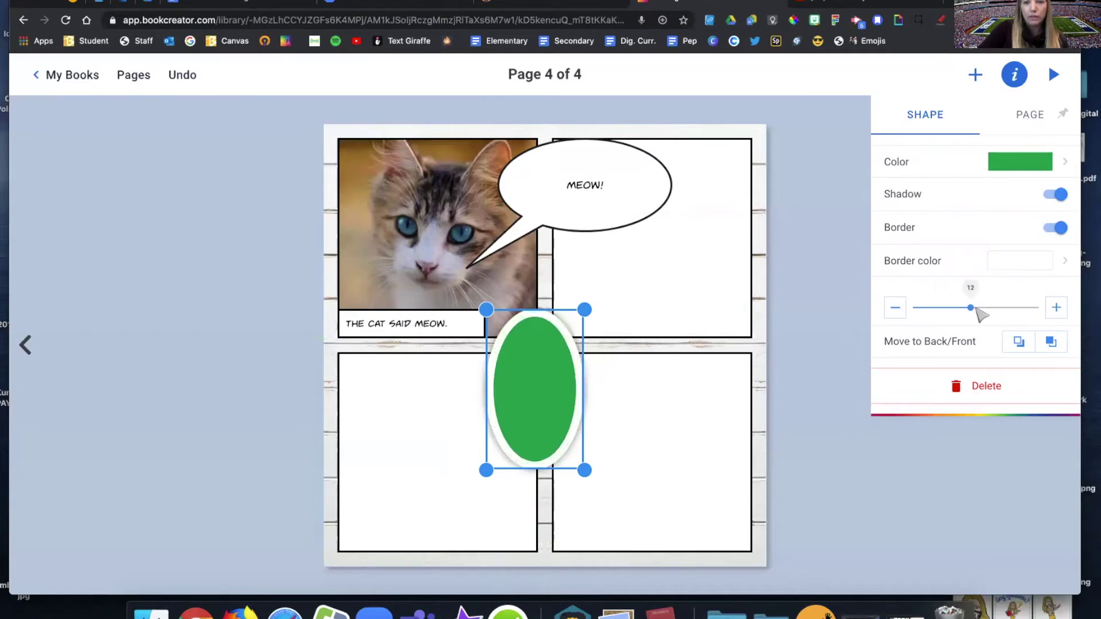
pyautogui.click(1023, 270)
pyautogui.click(902, 176)
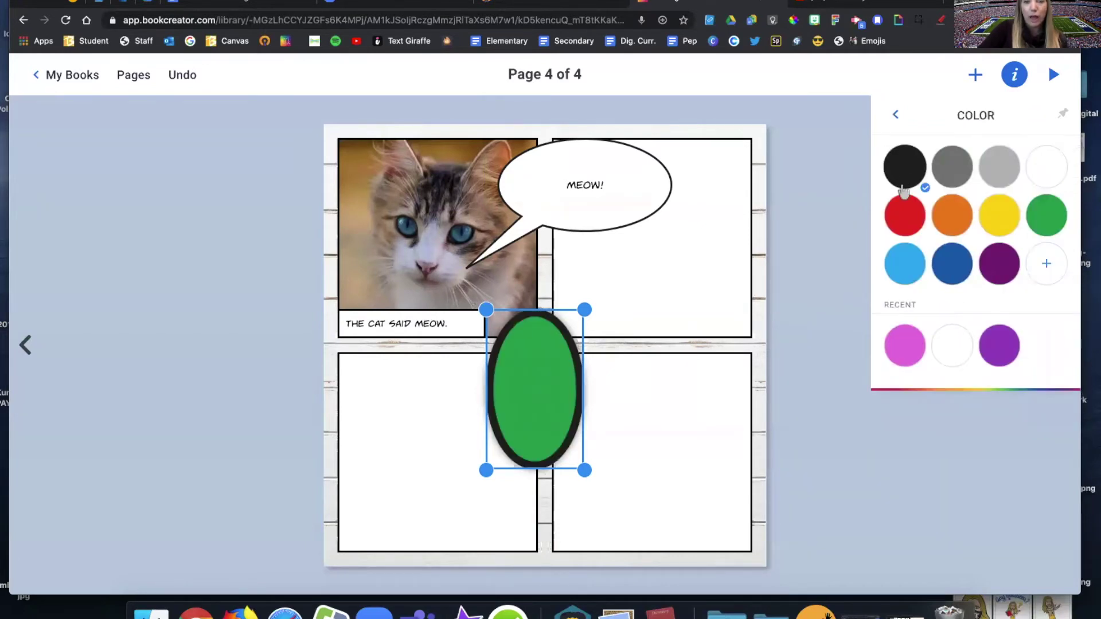
pyautogui.click(896, 116)
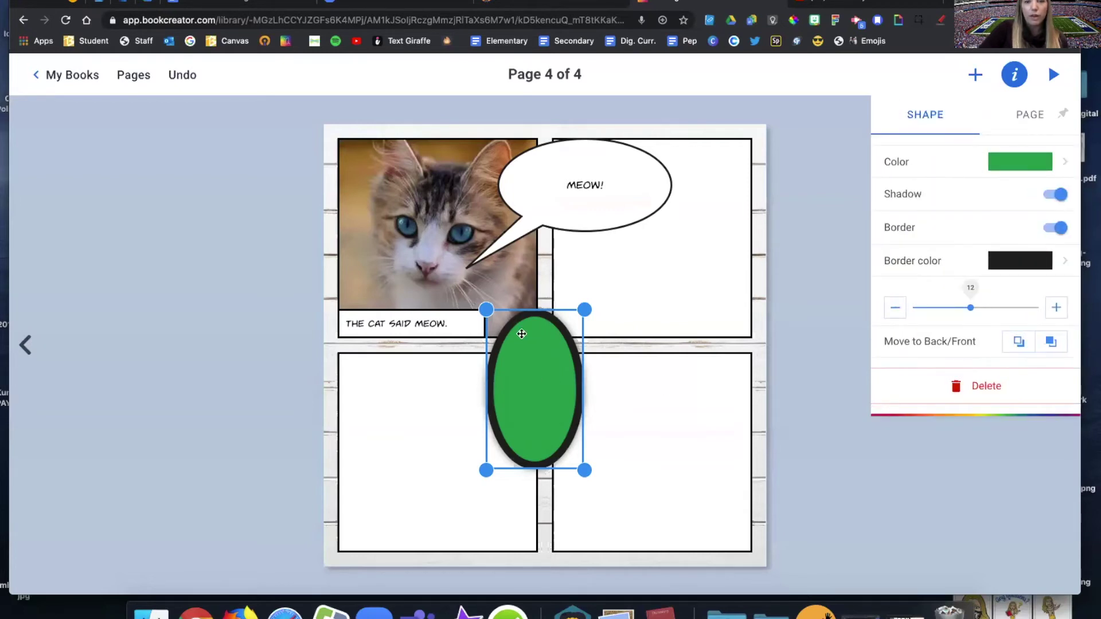
# Step: Reshape the green oval into a circle, move it into the lower-right panel, and deselect it
pyautogui.moveTo(486, 312); pyautogui.dragTo(457, 340)
pyautogui.moveTo(530, 397); pyautogui.dragTo(681, 437)
pyautogui.click(594, 471)
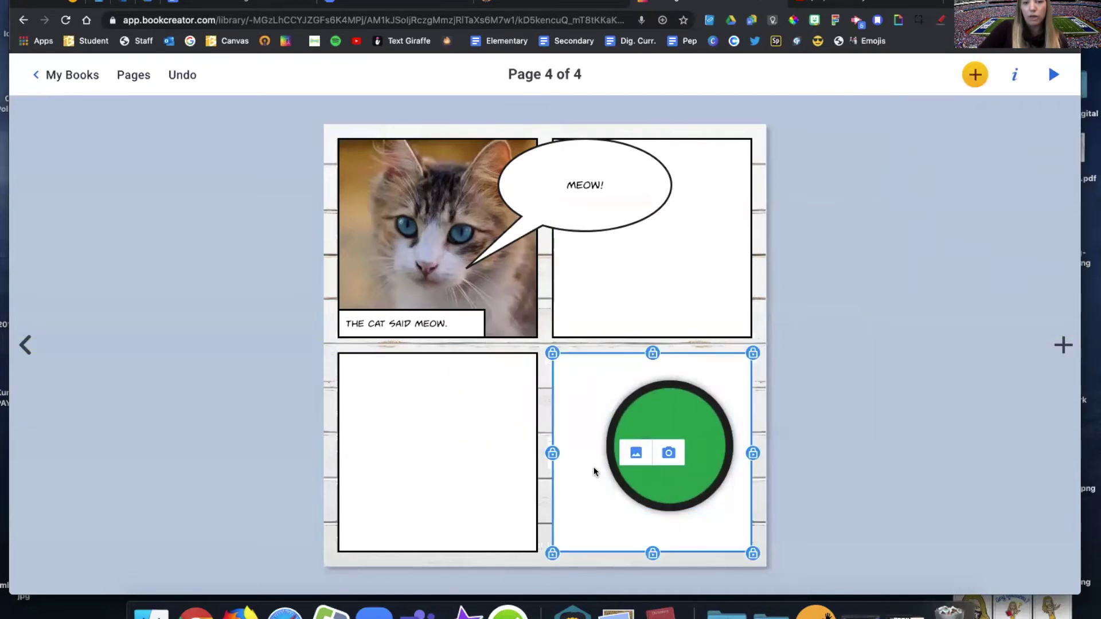
pyautogui.click(760, 314)
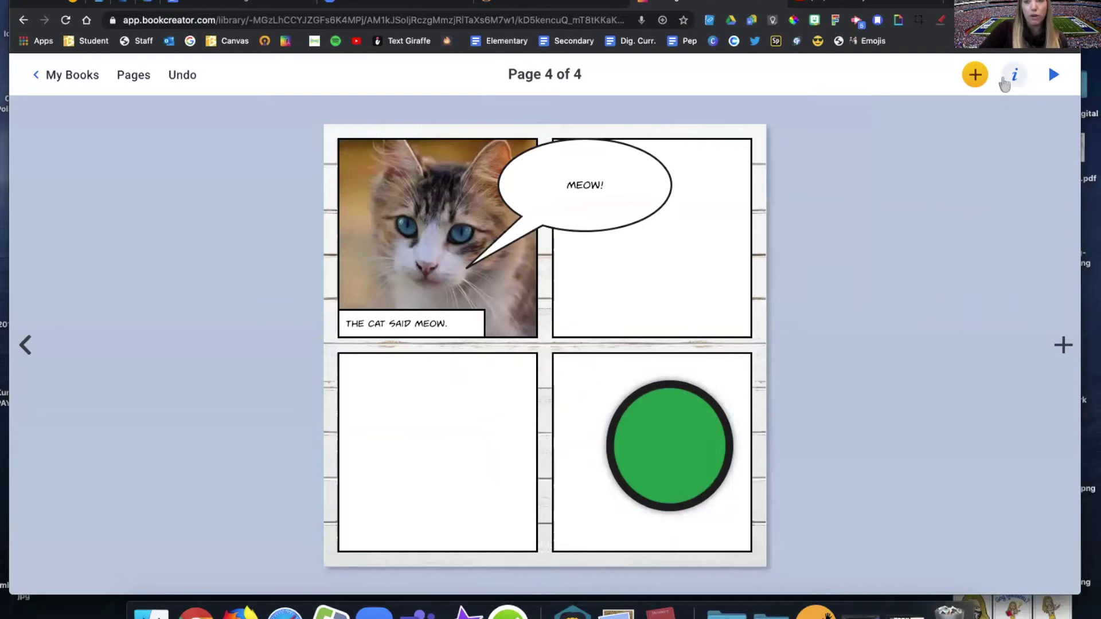
pyautogui.click(975, 74)
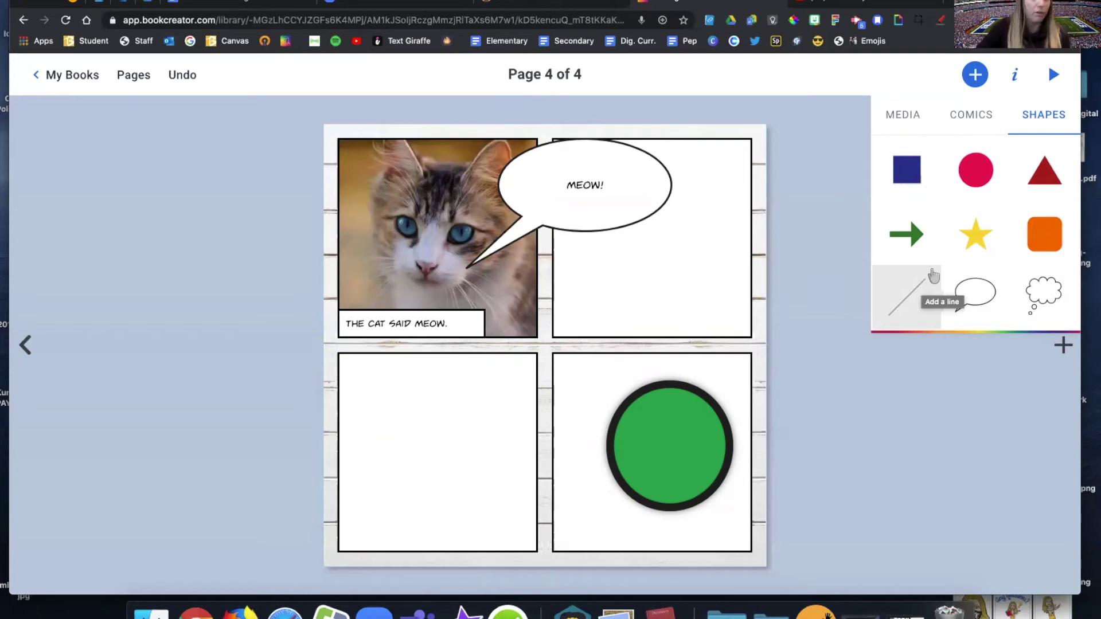
pyautogui.click(836, 315)
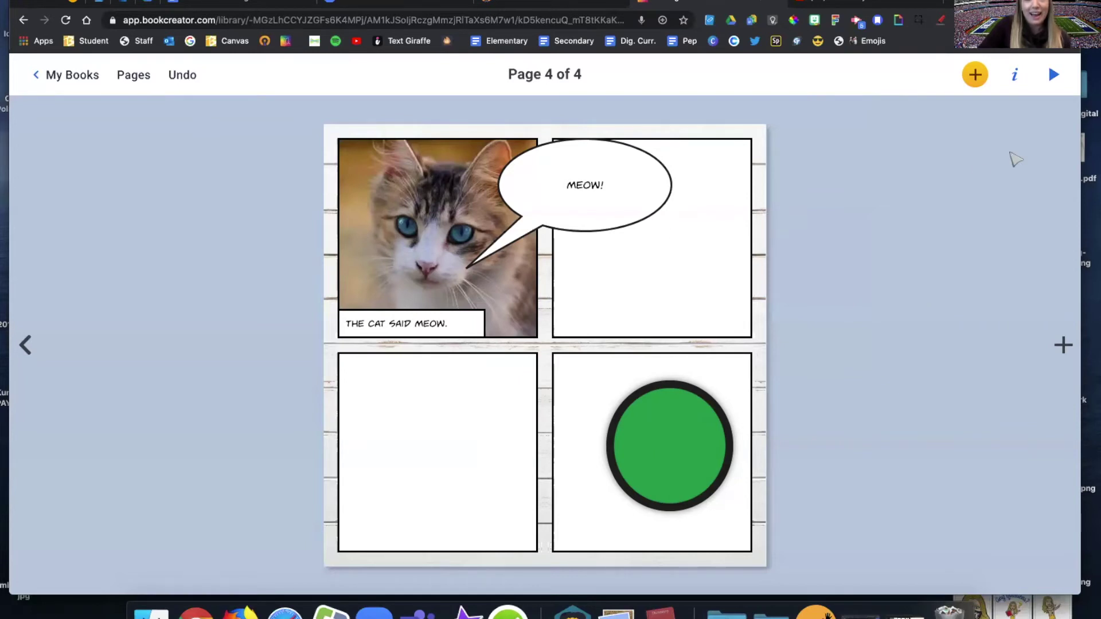
# Step: Open the book in reading mode, page back to the cover, and turn forward to the drawings and text spread
pyautogui.click(1054, 76)
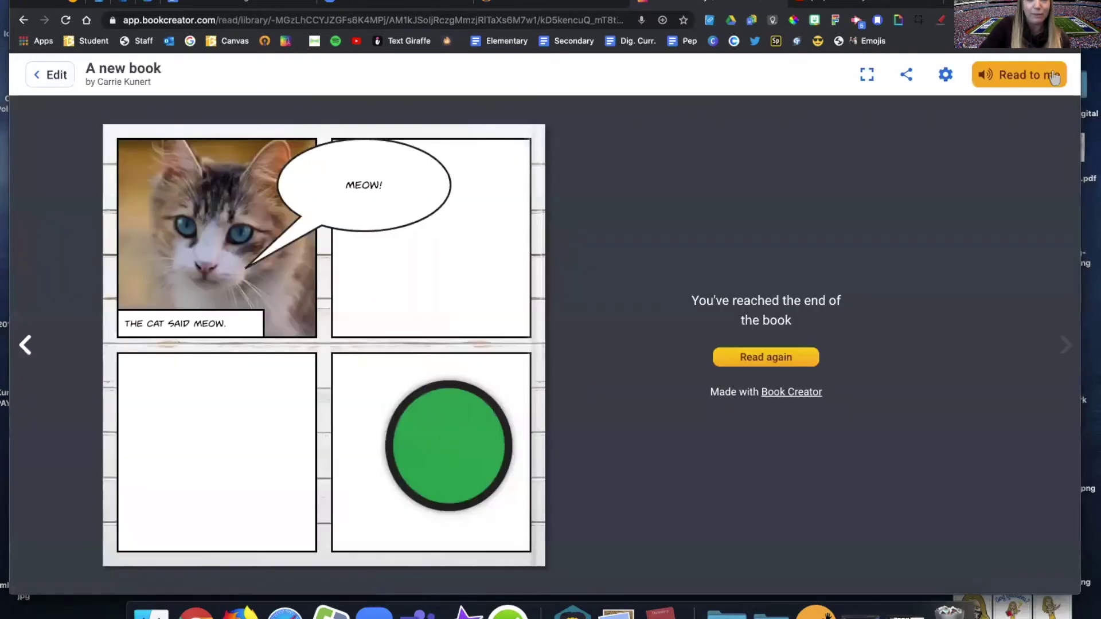
pyautogui.click(25, 345)
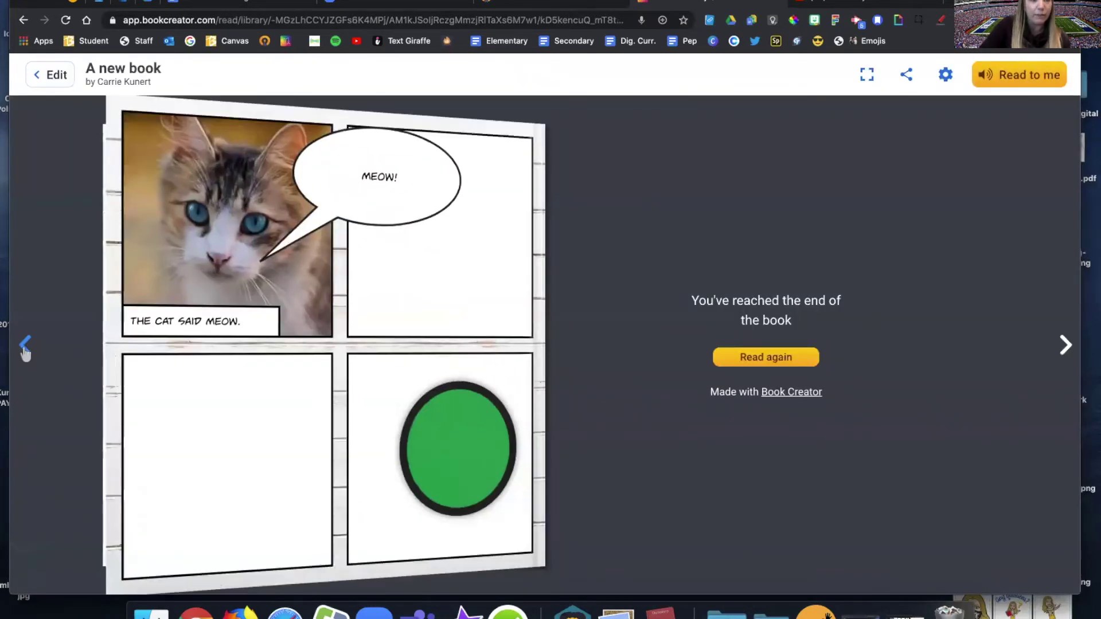
pyautogui.click(24, 346)
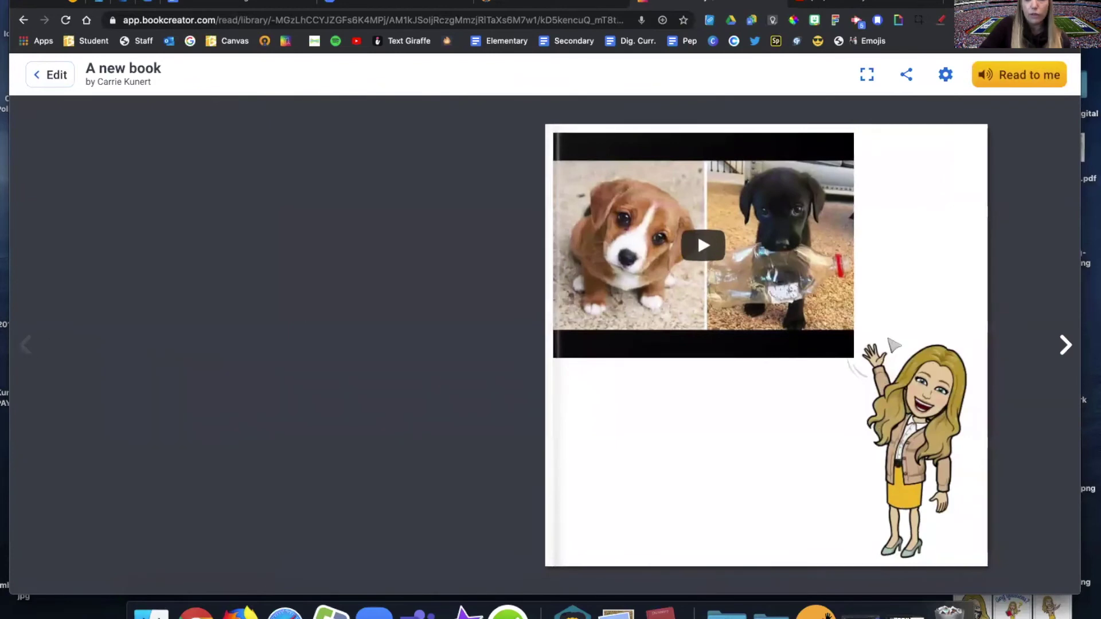
pyautogui.click(1065, 347)
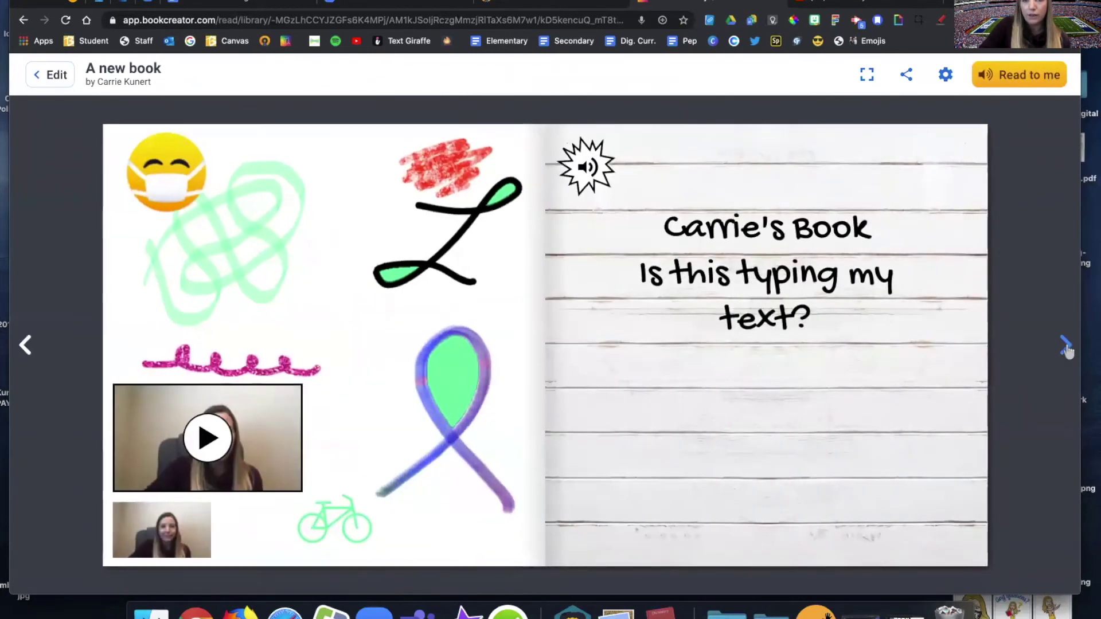
# Step: Turn to the last page, have the book read aloud, and stop the reading
pyautogui.click(1008, 80)
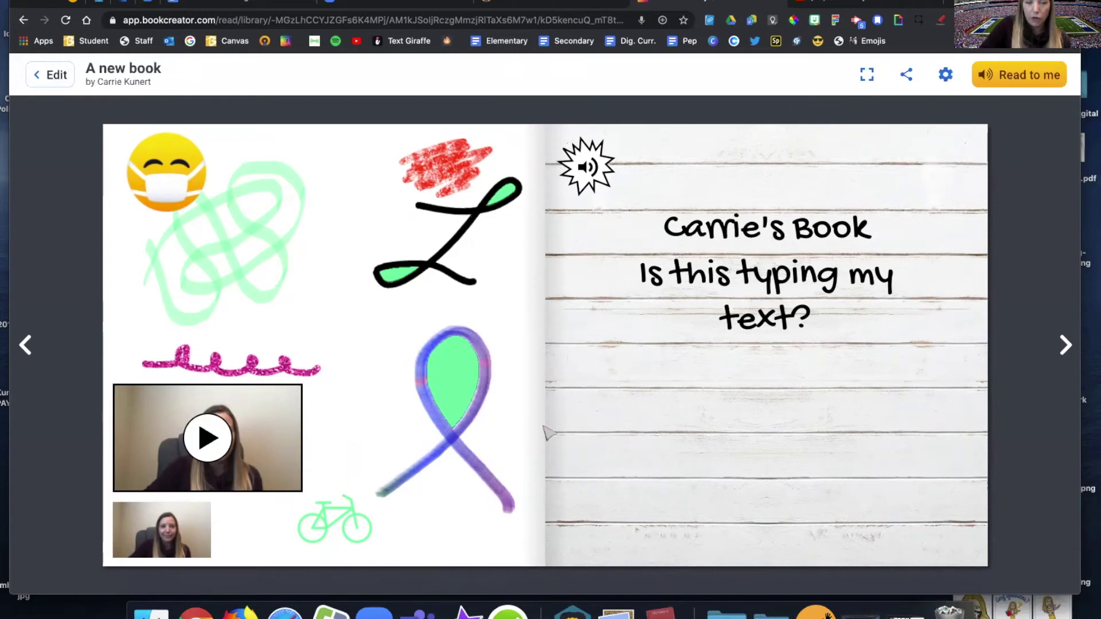
pyautogui.click(1061, 351)
pyautogui.click(1027, 80)
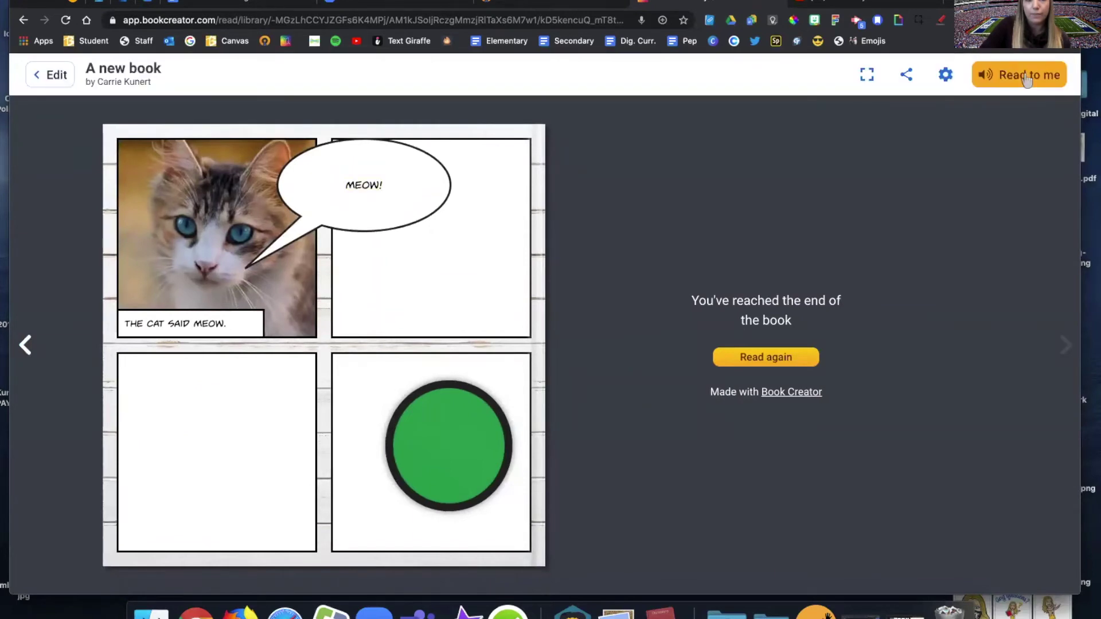
pyautogui.click(1019, 80)
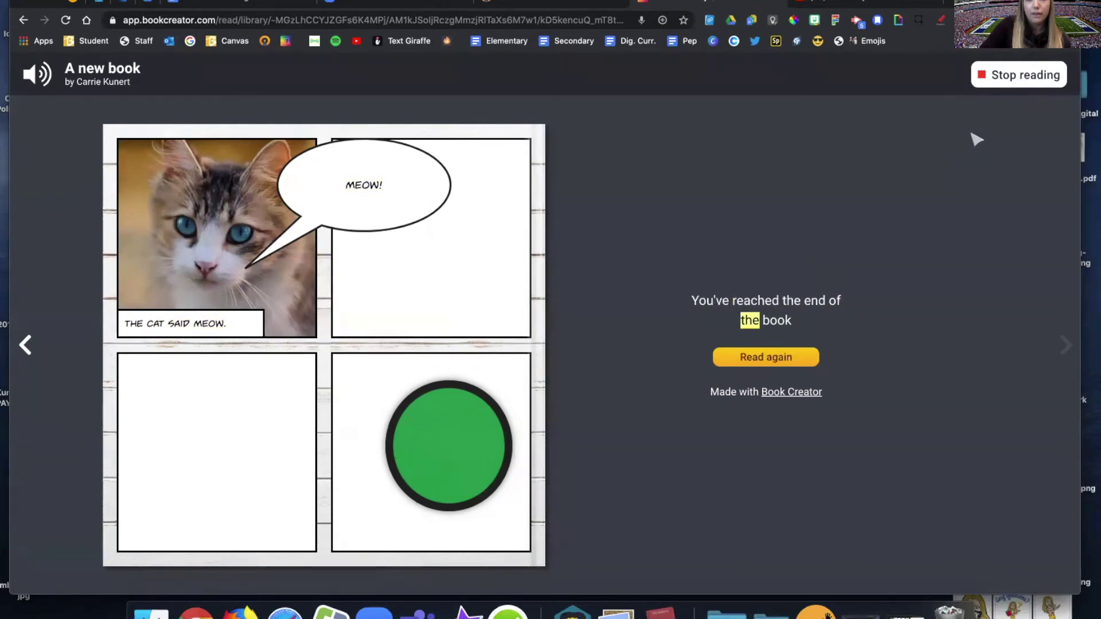
pyautogui.click(999, 81)
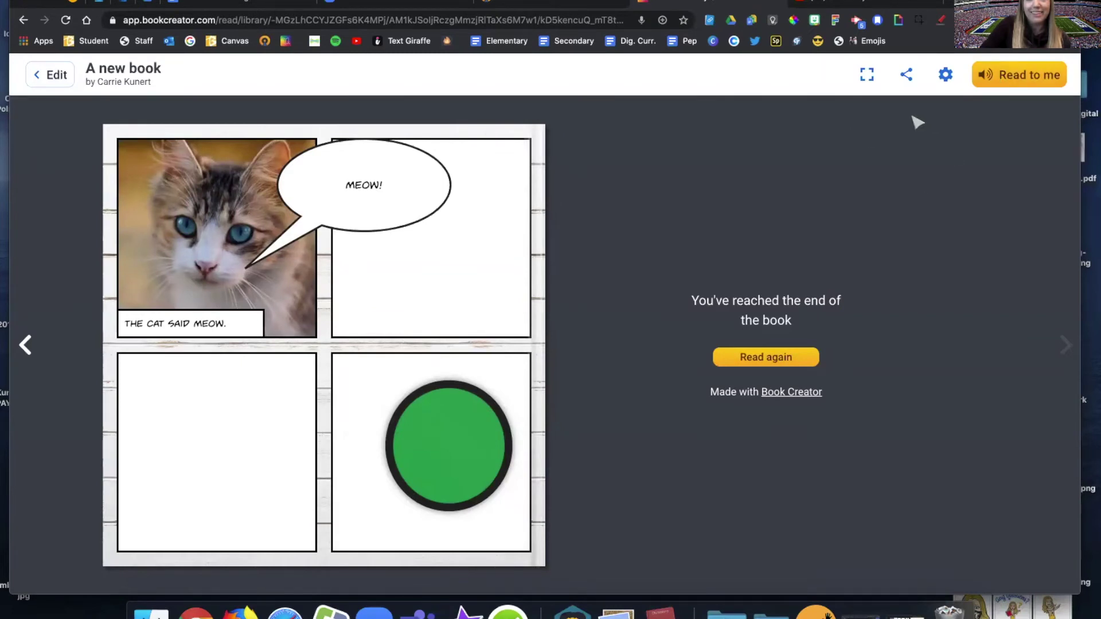
# Step: Browse the voice languages available for read-aloud and return to the main reading settings
pyautogui.click(945, 76)
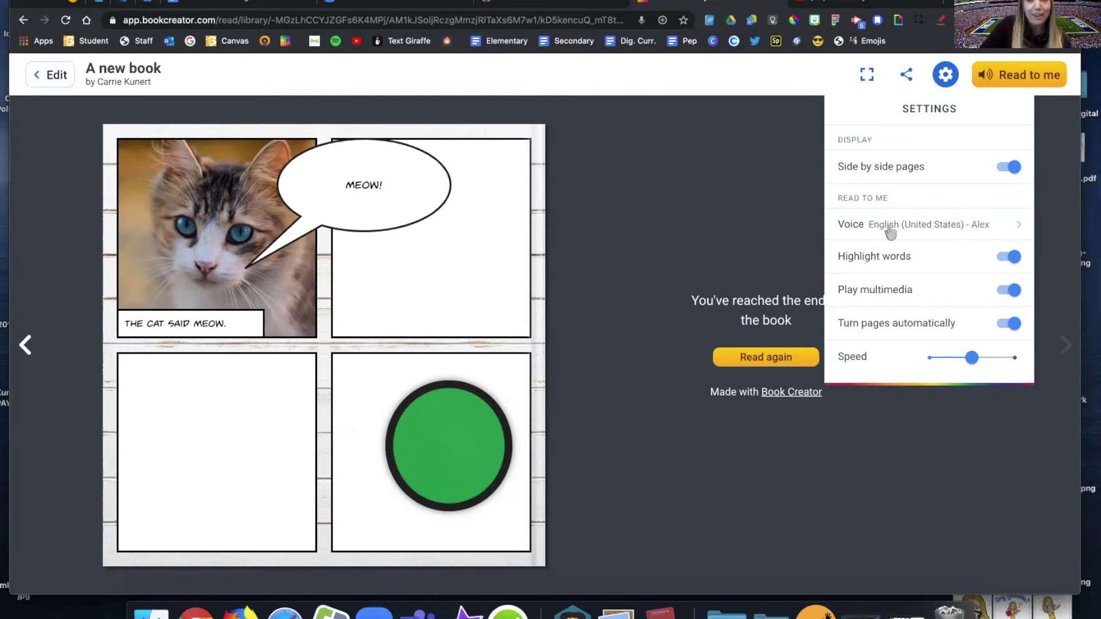
pyautogui.click(884, 230)
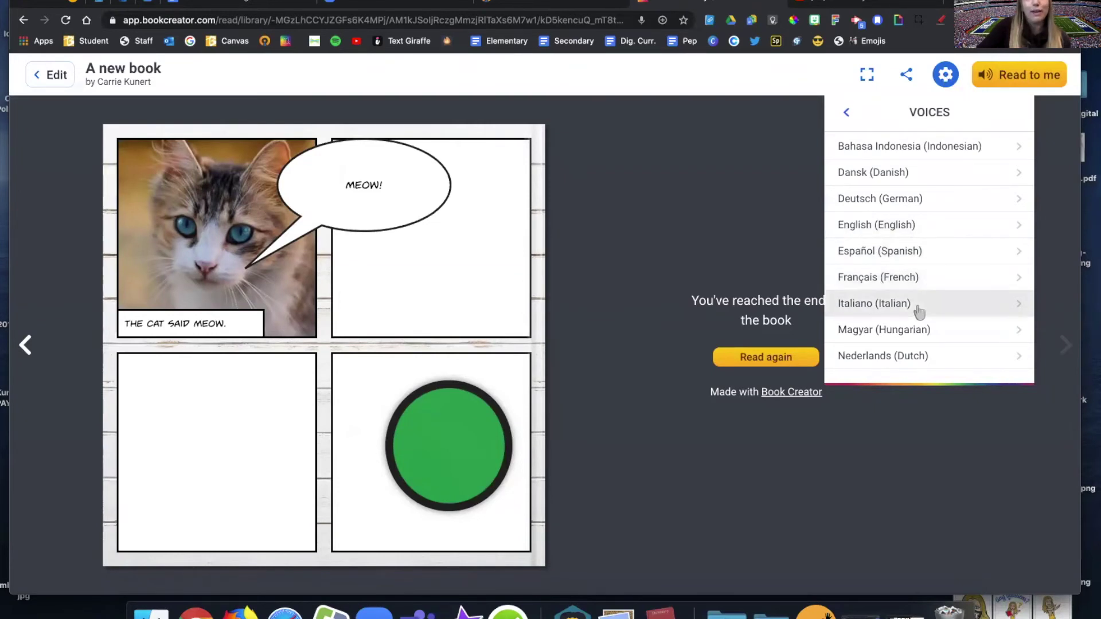
pyautogui.scroll(-2, 920, 311)
pyautogui.scroll(-5, 920, 311)
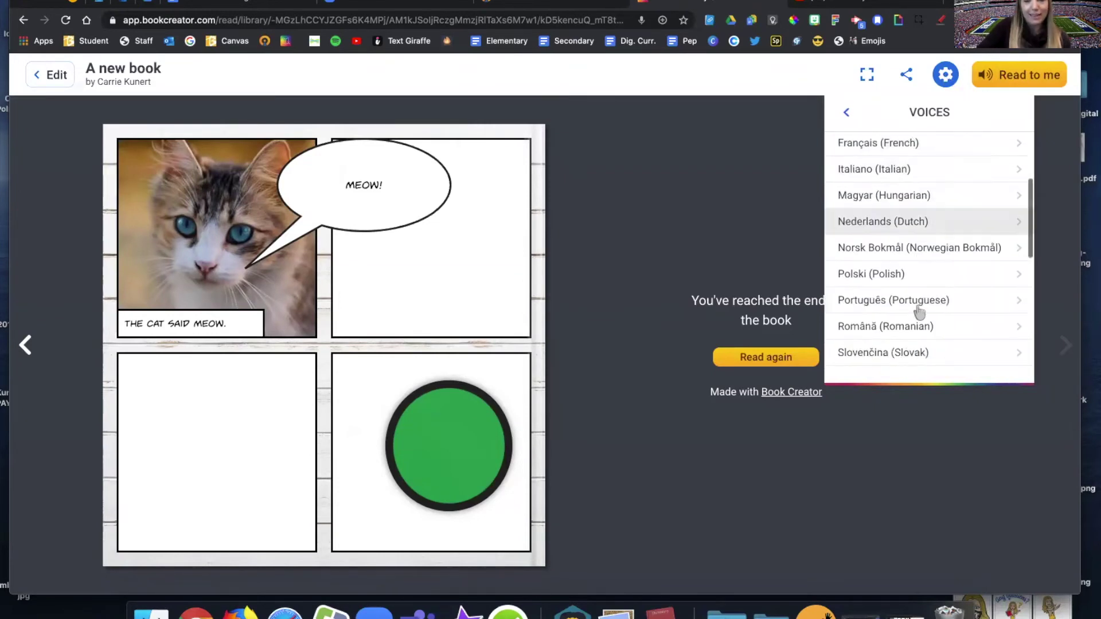
pyautogui.scroll(-4, 918, 311)
pyautogui.scroll(8, 919, 311)
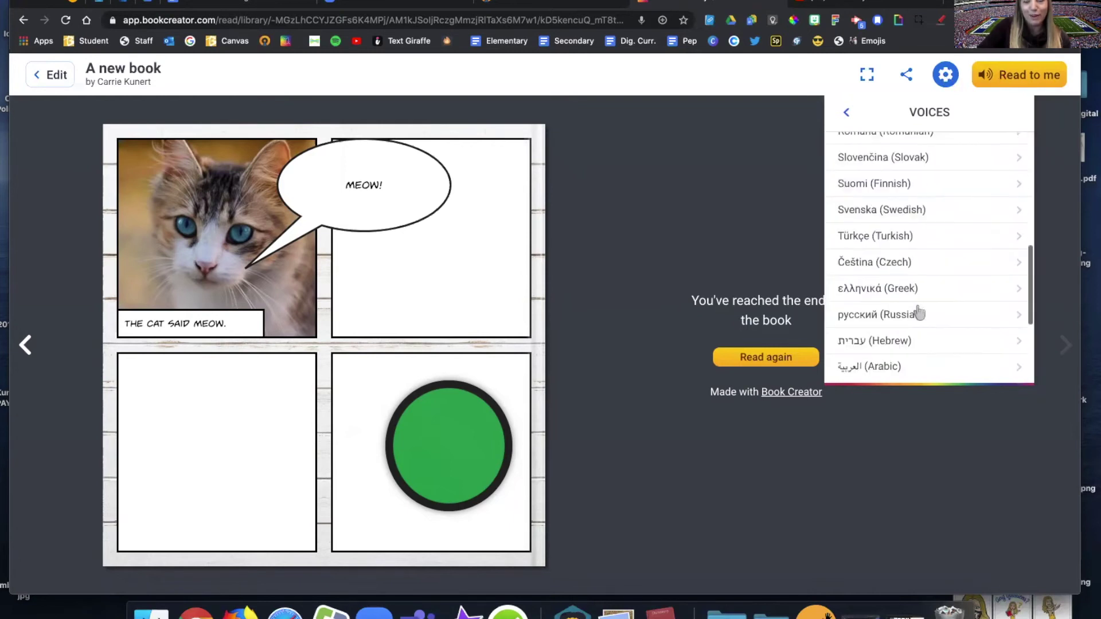
pyautogui.click(847, 114)
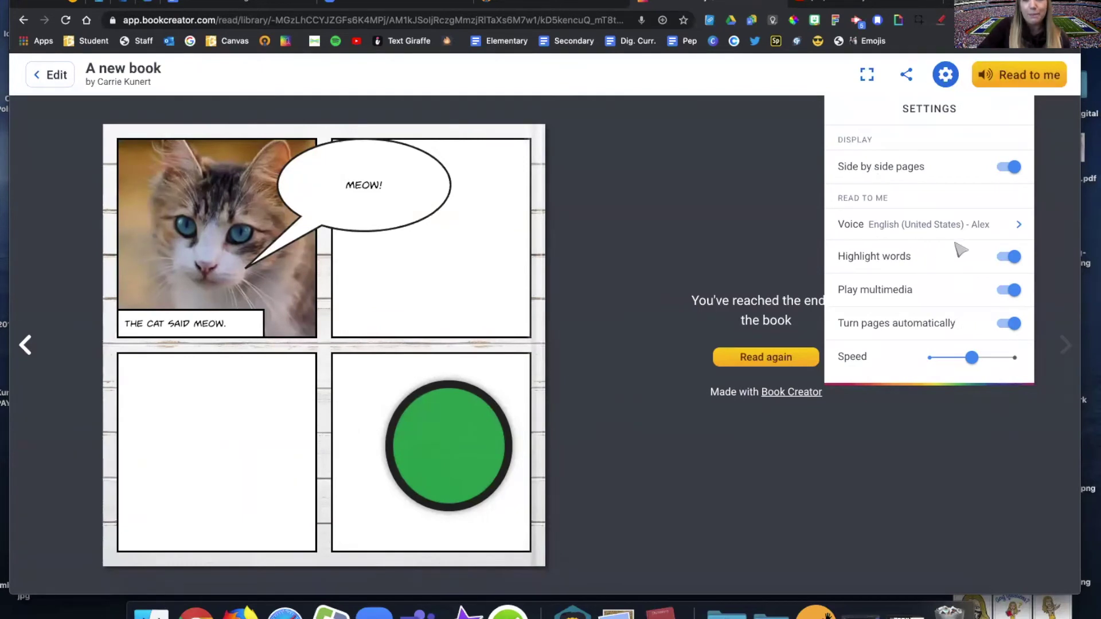
# Step: Switch Play multimedia off and back on for read-aloud, and close the reading settings
pyautogui.click(1011, 291)
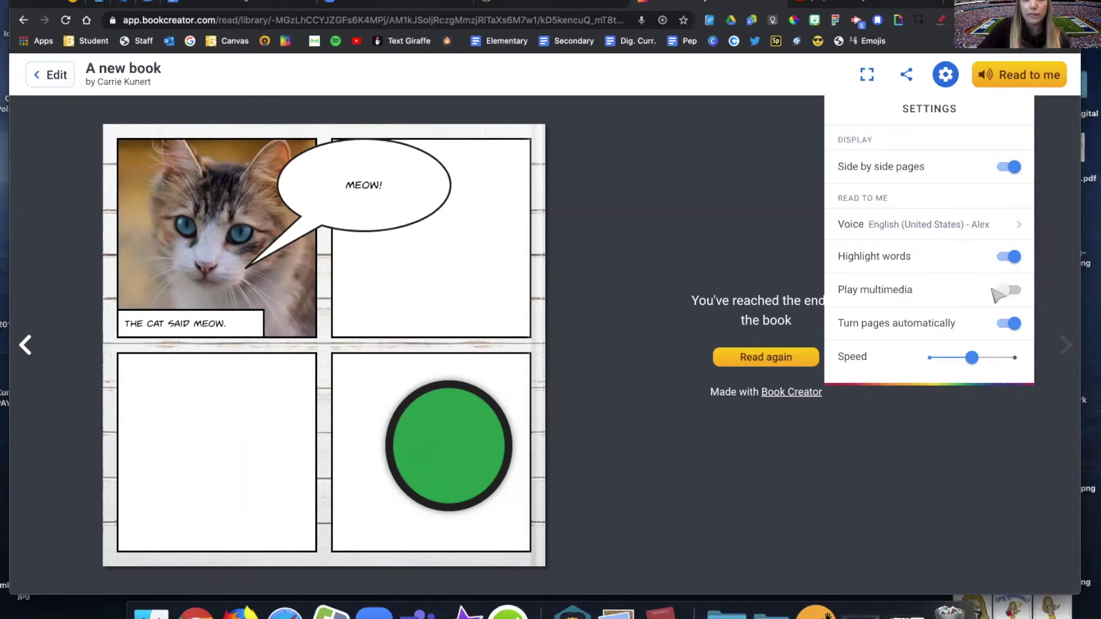
pyautogui.click(1009, 293)
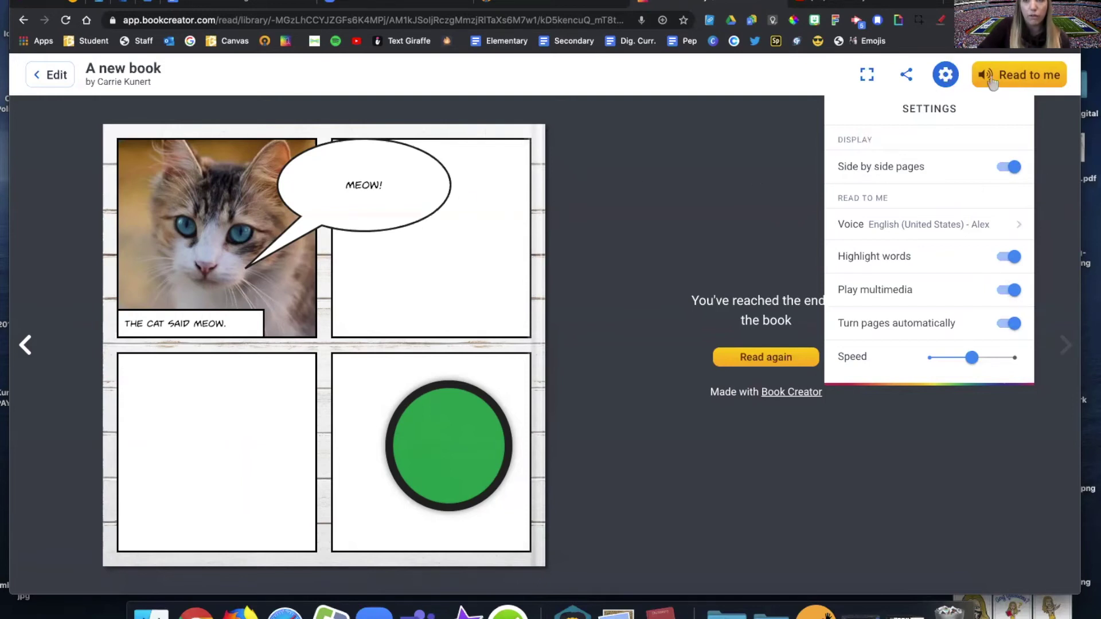
pyautogui.click(773, 182)
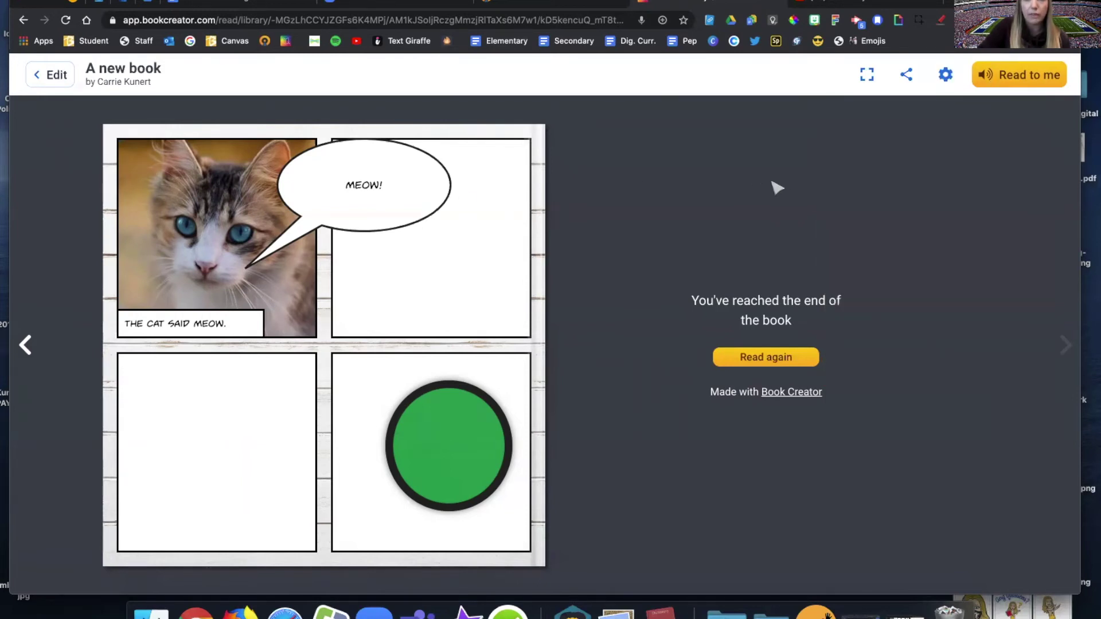
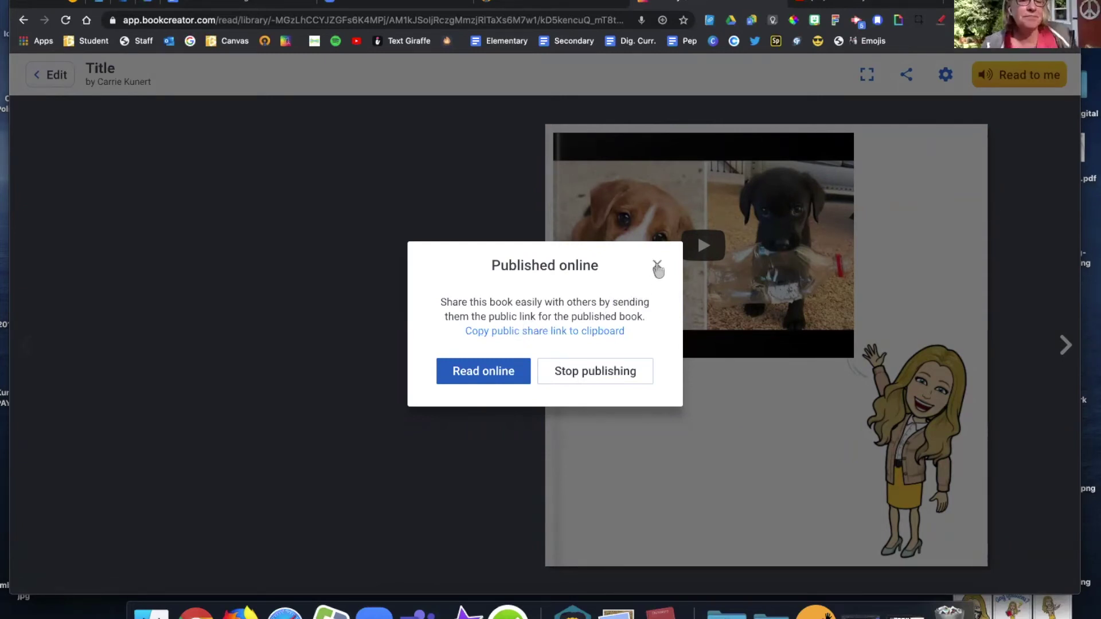
# Step: Dismiss the online publishing dialog and the cover video, and leave reading mode for the Sample Library
pyautogui.click(657, 268)
pyautogui.click(658, 270)
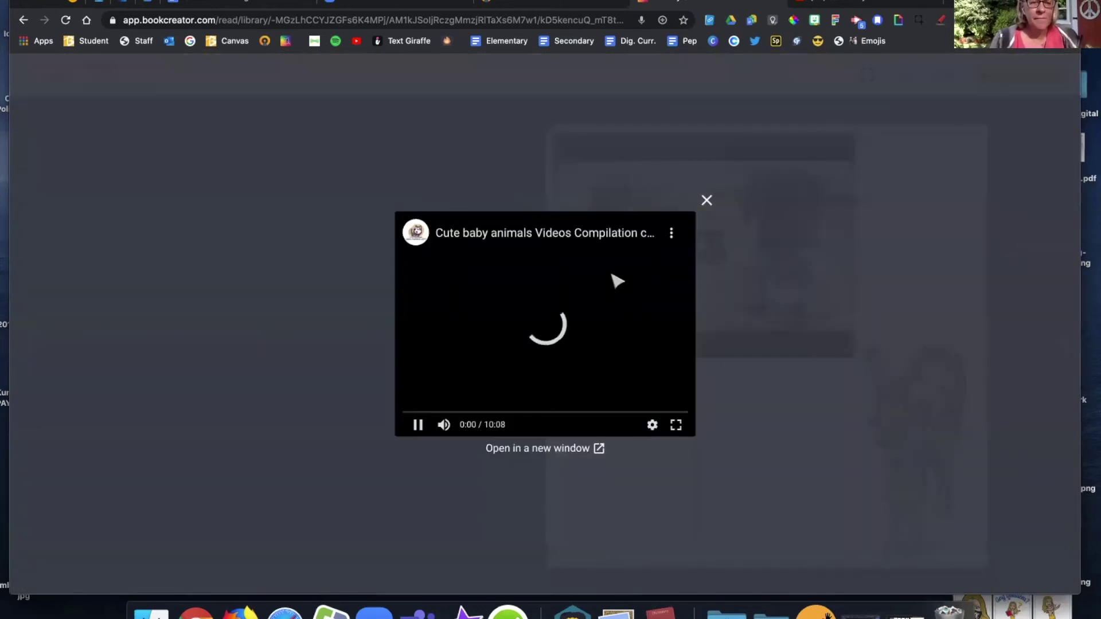
pyautogui.click(705, 201)
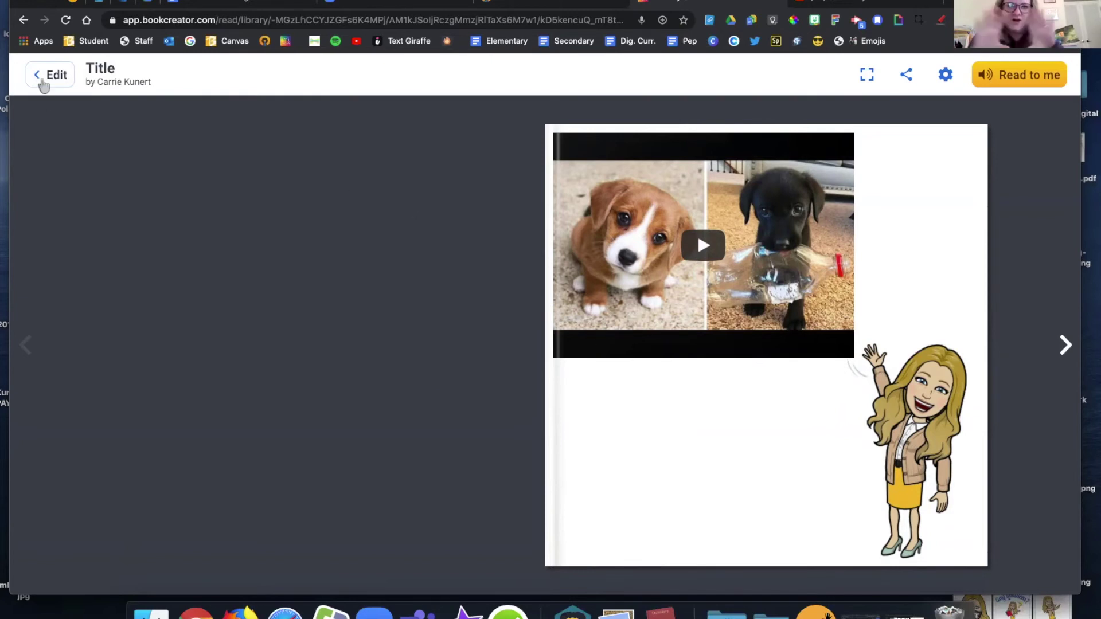
pyautogui.click(44, 85)
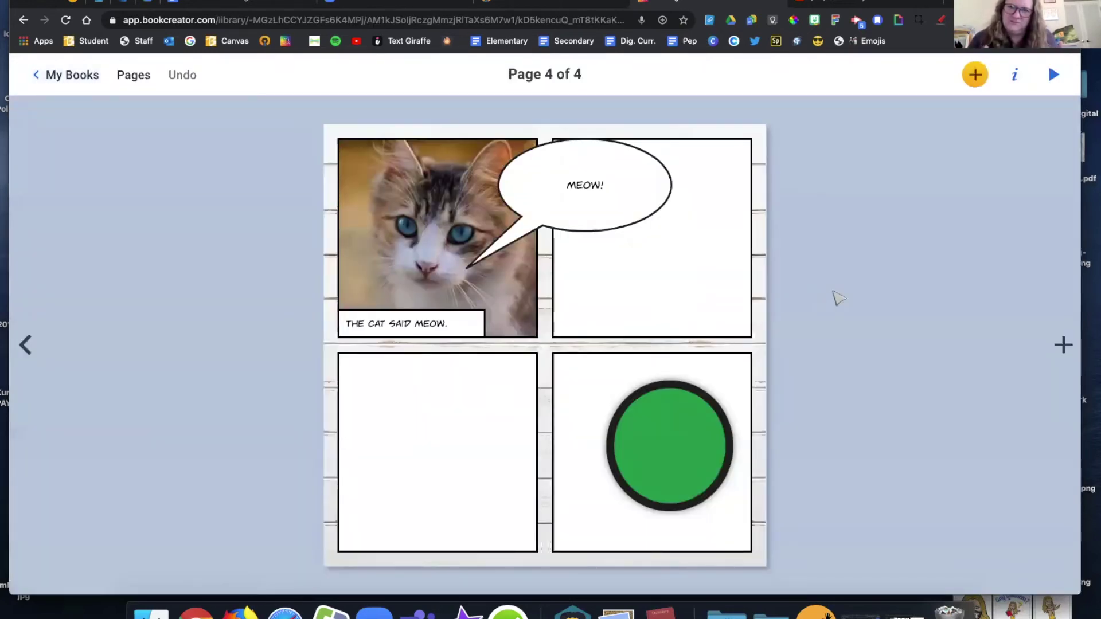
pyautogui.click(69, 77)
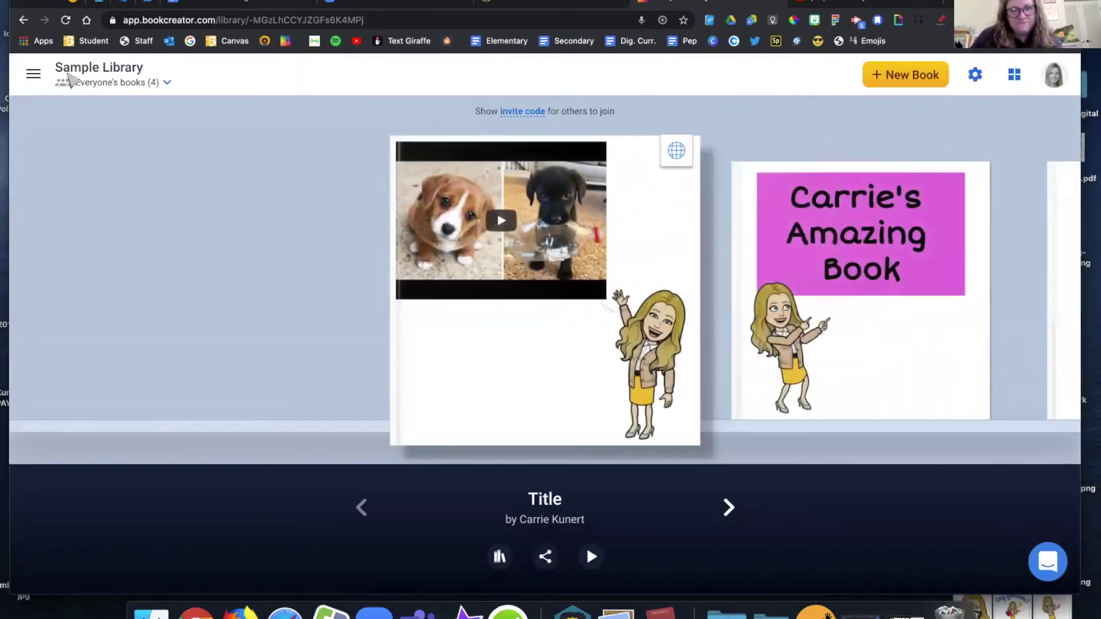
# Step: Open the book named Title at its cover in the editor and return to the library
pyautogui.moveTo(400, 321)
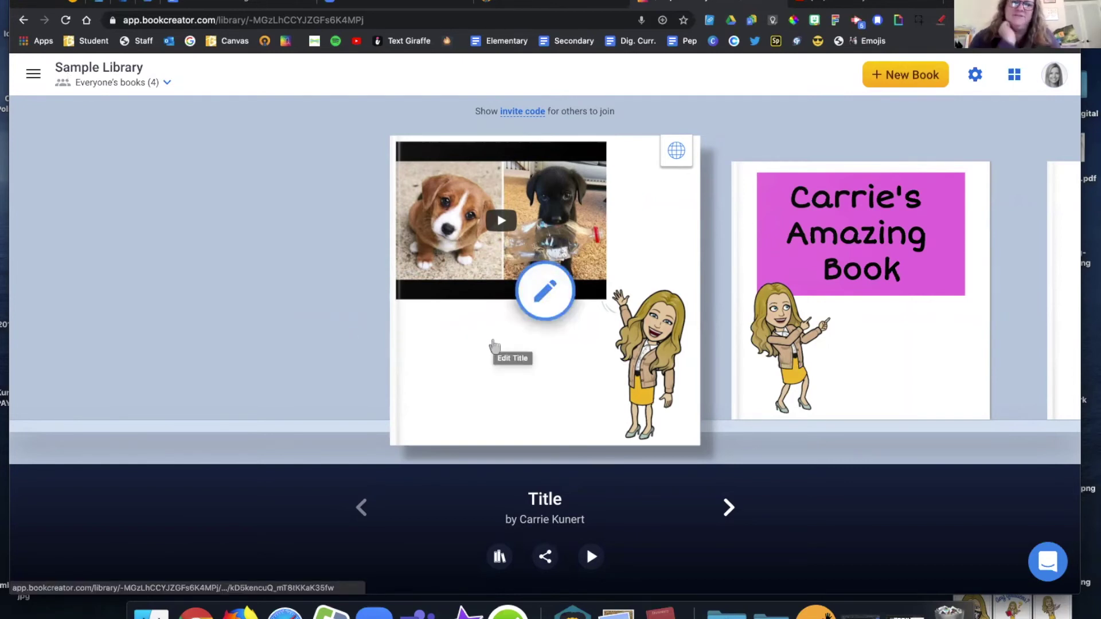
pyautogui.click(497, 345)
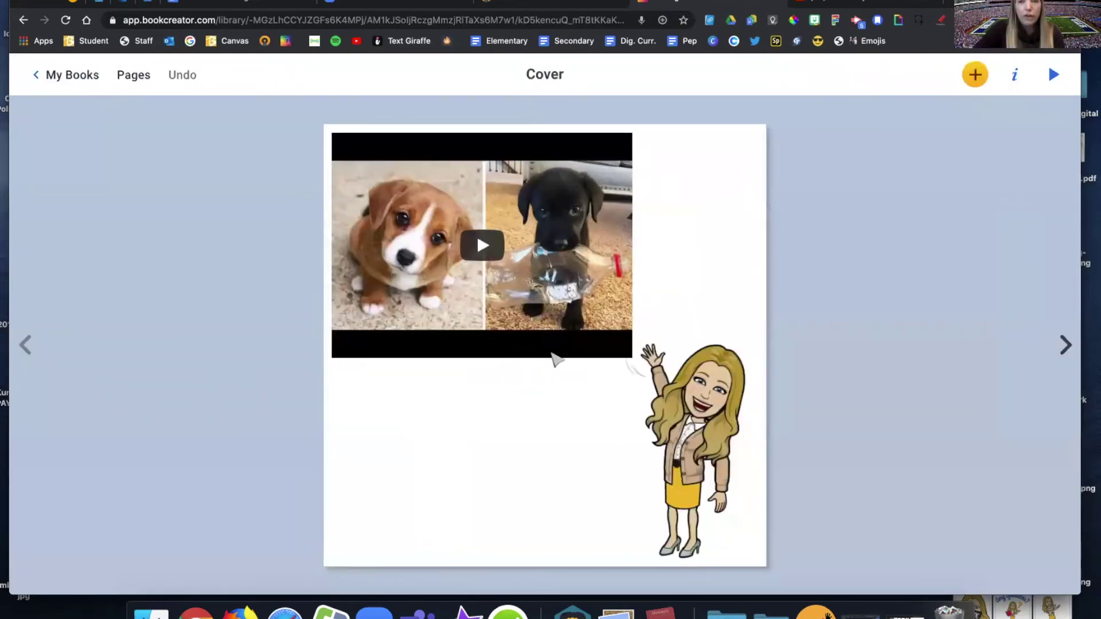
pyautogui.click(41, 76)
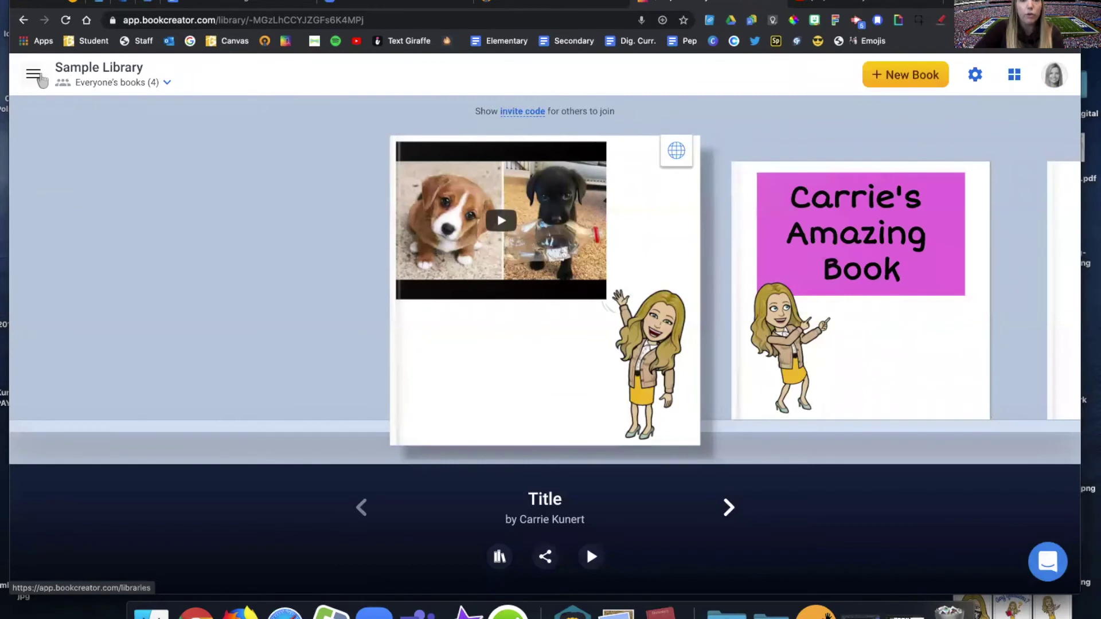
# Step: Start combining books from the Title book's options and select all four books in the library
pyautogui.moveTo(519, 304)
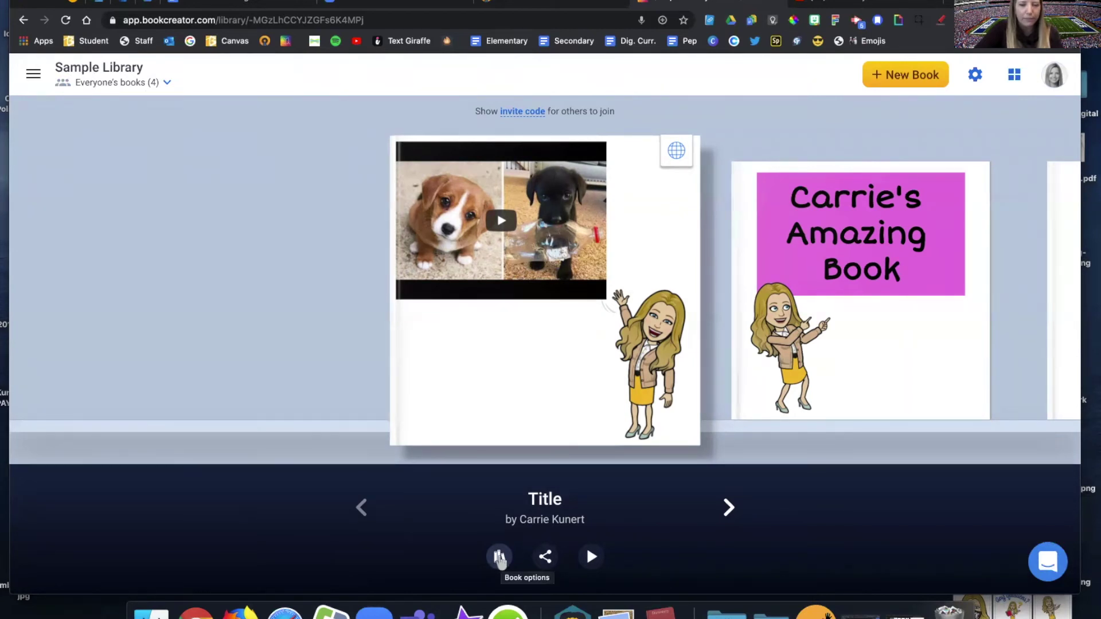
pyautogui.click(499, 558)
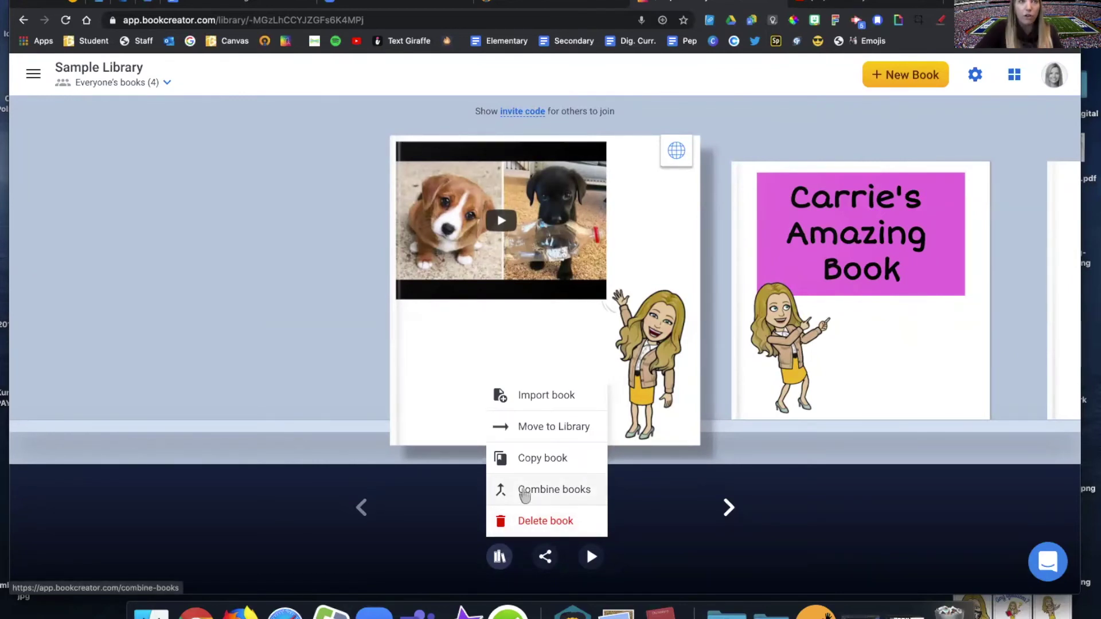
pyautogui.click(524, 491)
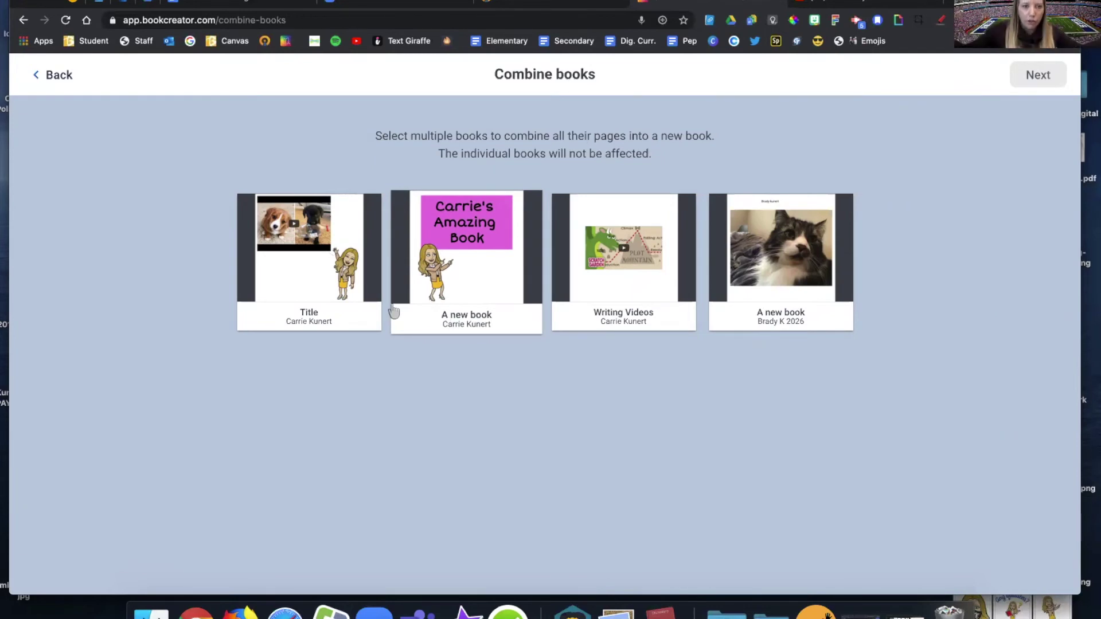
pyautogui.click(304, 279)
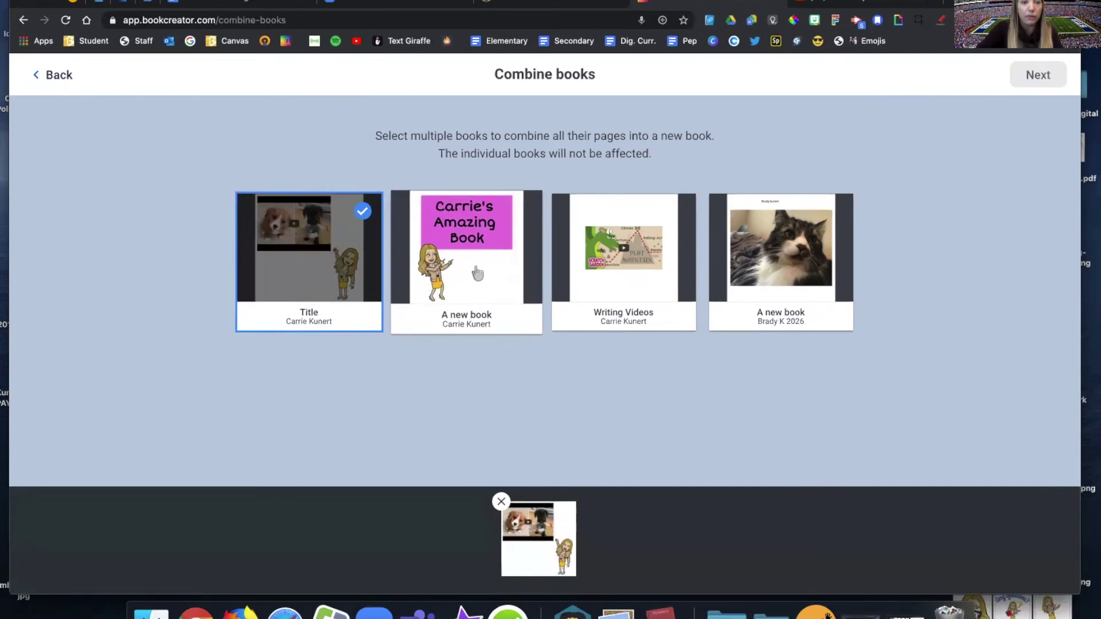
pyautogui.click(476, 269)
pyautogui.click(621, 258)
pyautogui.click(754, 262)
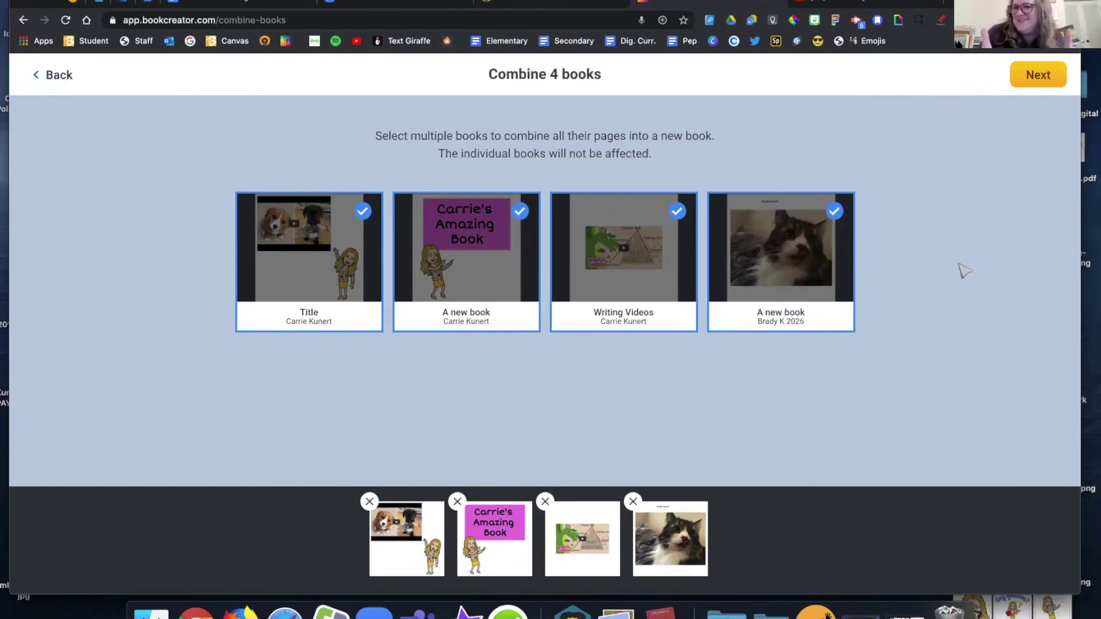
# Step: Title the combined book "Class Book" and create it
pyautogui.click(1045, 80)
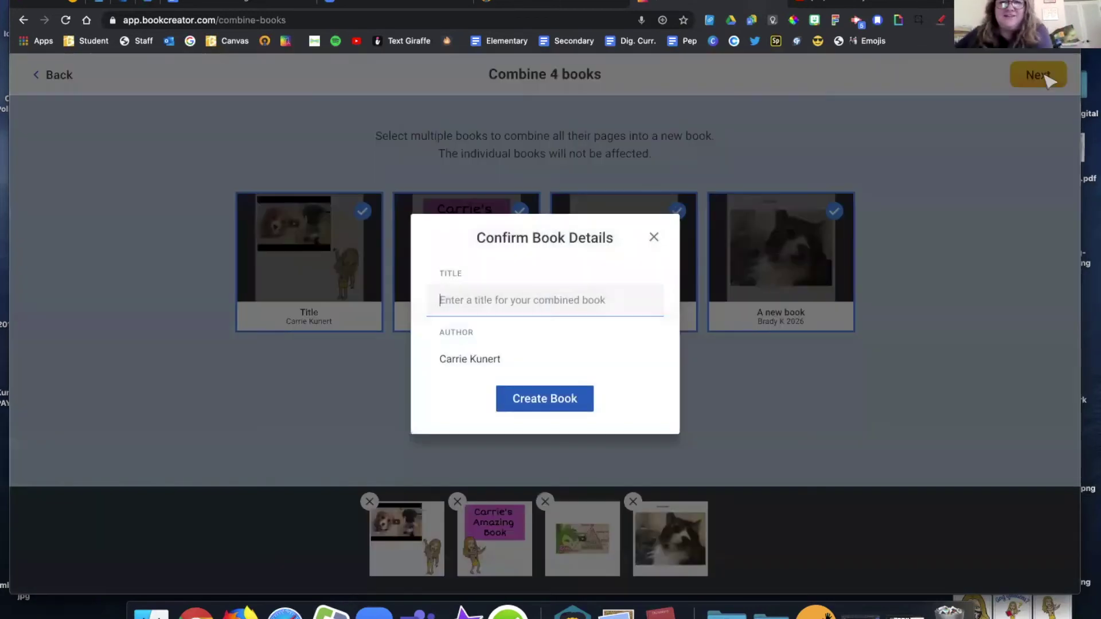
pyautogui.click(575, 294)
pyautogui.write('C')
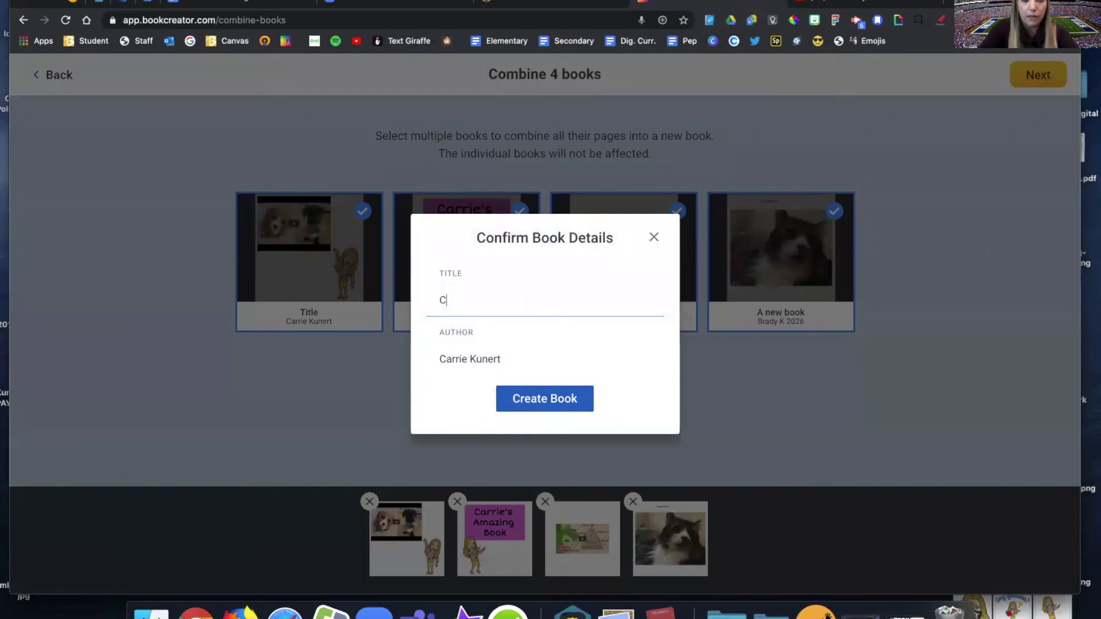
pyautogui.write('lass Boo')
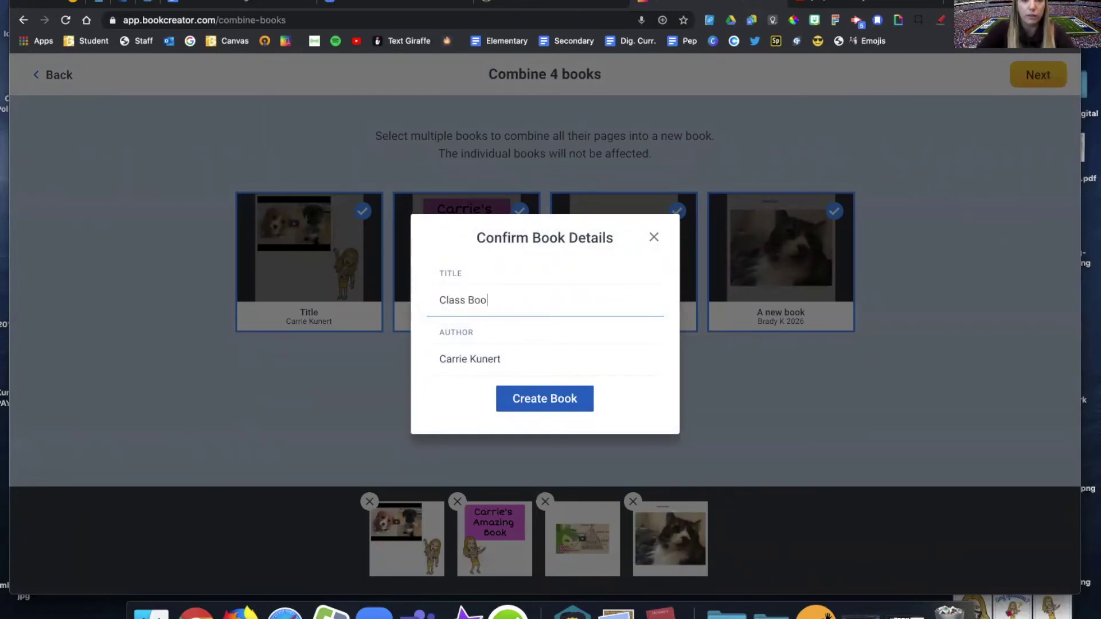
pyautogui.write('xk')
pyautogui.click(530, 403)
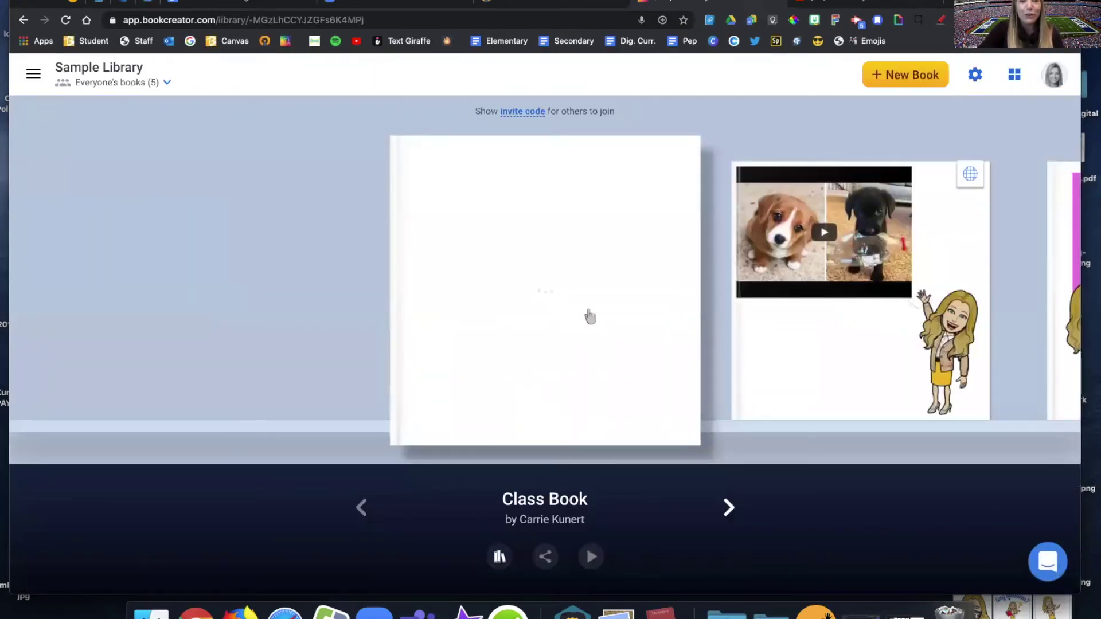
# Step: Open the new Class Book for editing at its cover
pyautogui.click(725, 513)
pyautogui.click(239, 356)
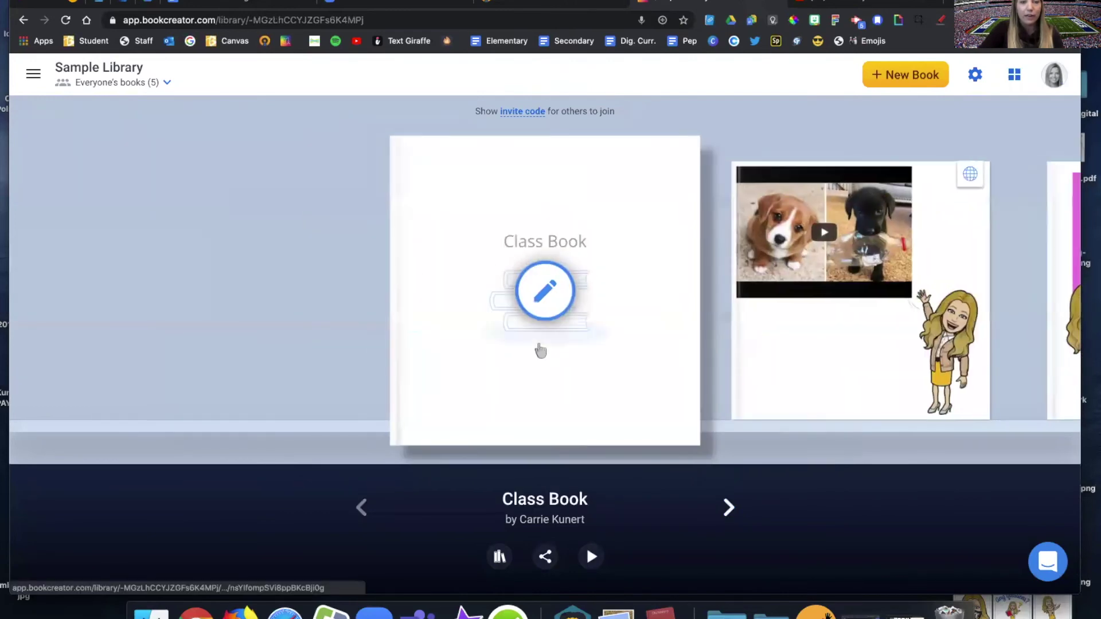
pyautogui.click(582, 347)
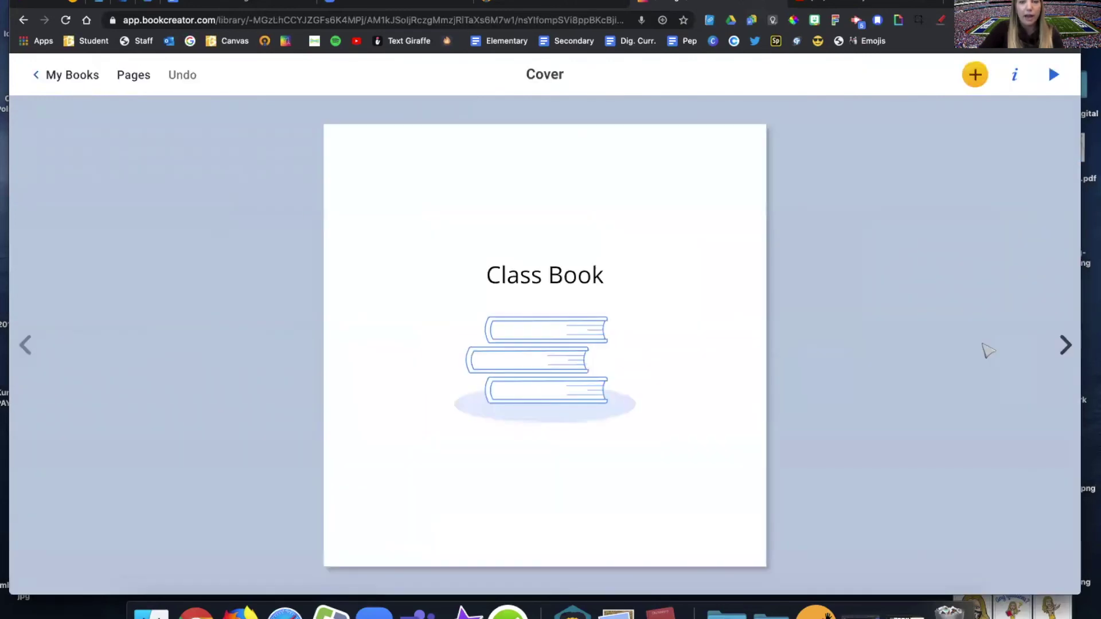
# Step: Page through the Class Book from its cover to page 7 and return to the library
pyautogui.click(1064, 346)
pyautogui.click(1066, 349)
pyautogui.click(1065, 346)
pyautogui.click(1065, 346)
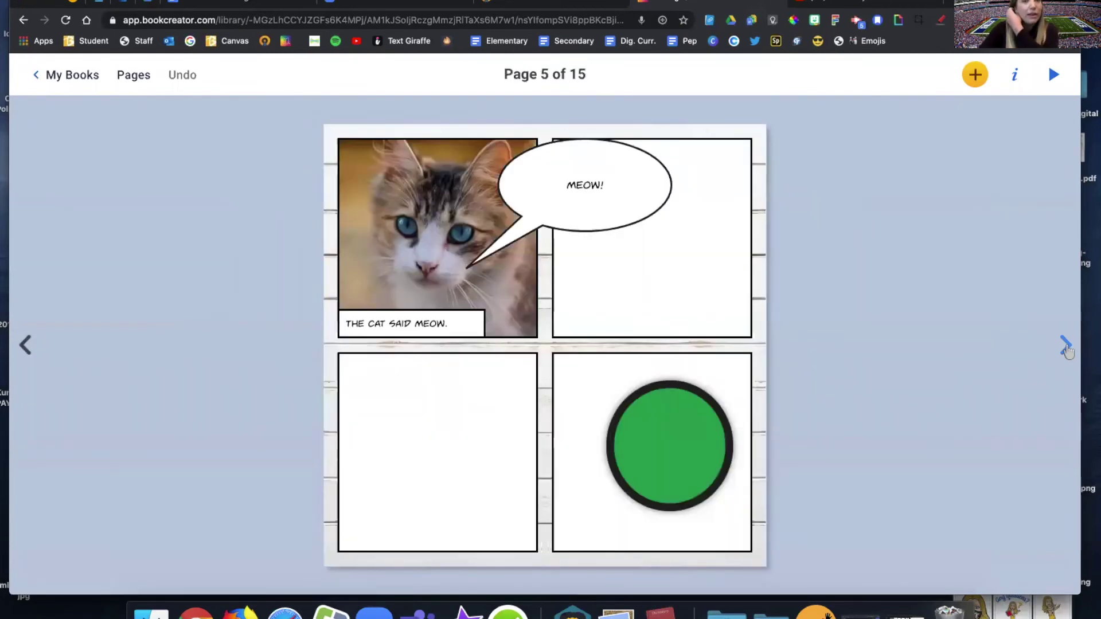
pyautogui.click(1065, 347)
pyautogui.click(1065, 347)
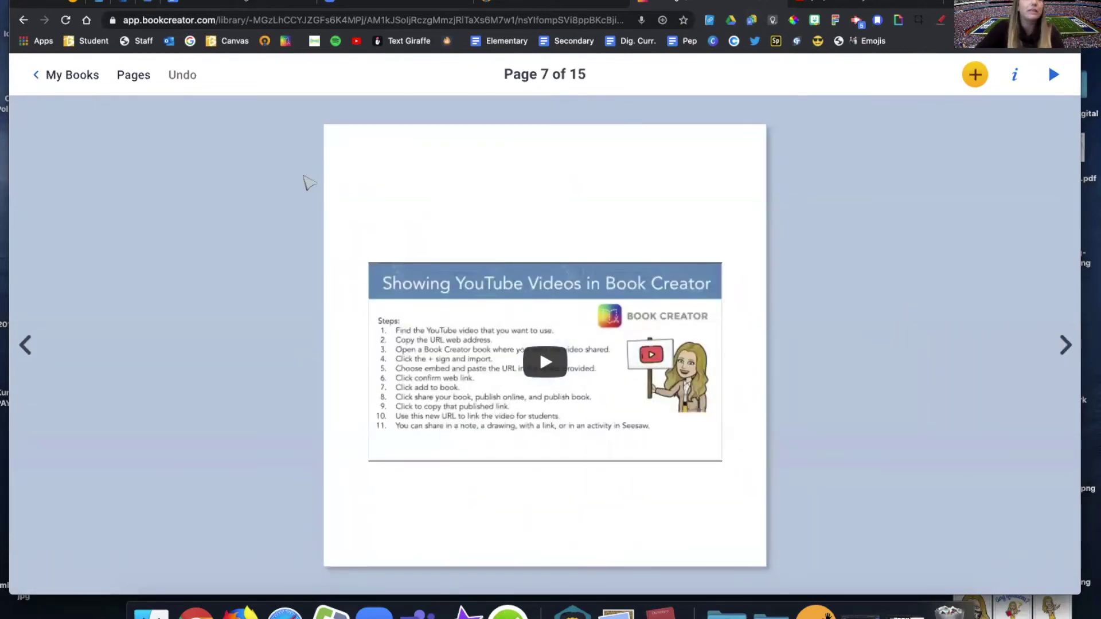
pyautogui.click(70, 80)
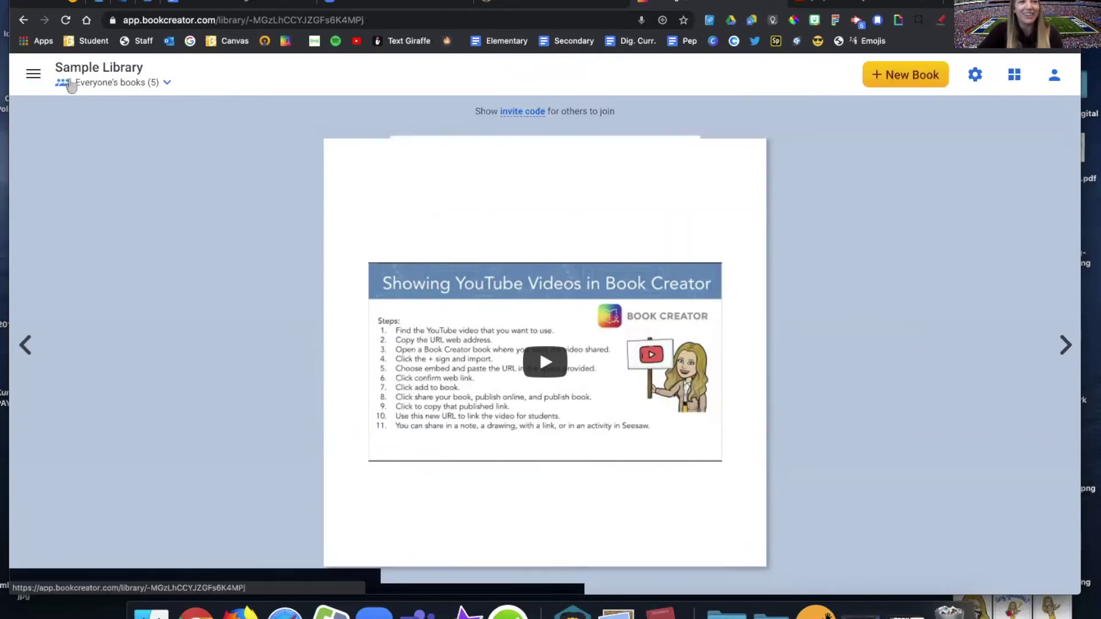
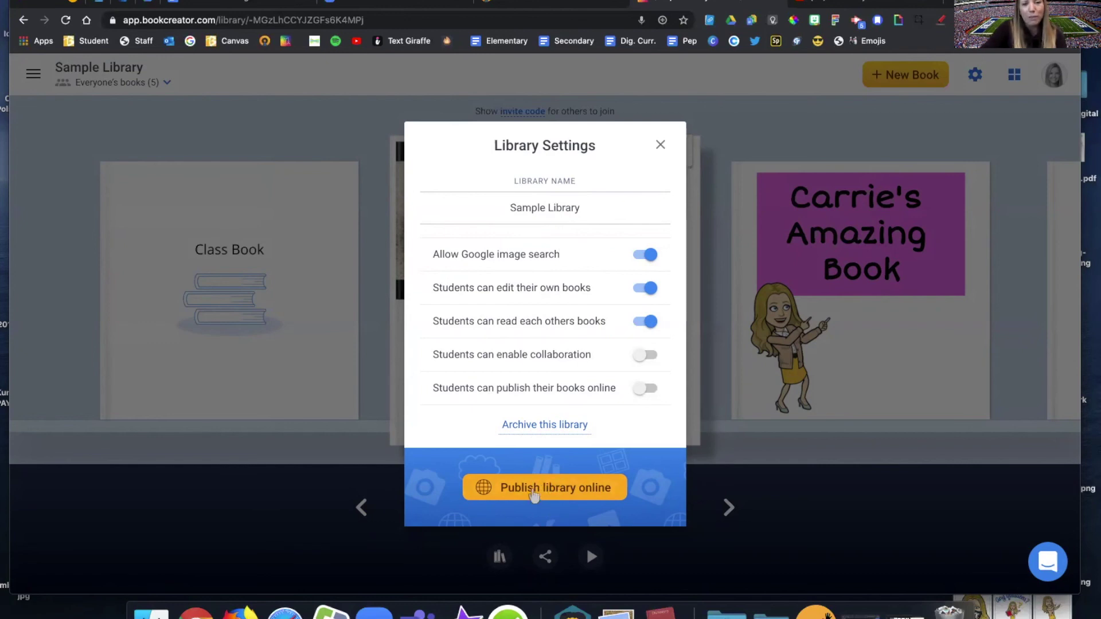
# Step: Start publishing the Sample Library online and choose the light wood library theme
pyautogui.click(534, 493)
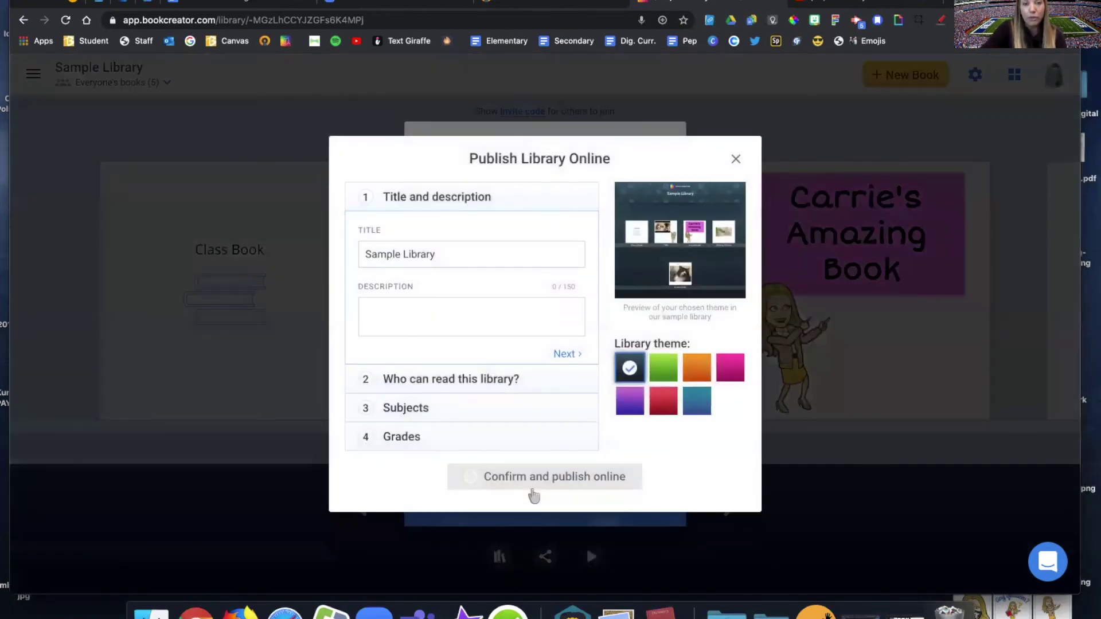
pyautogui.tripleClick(386, 261)
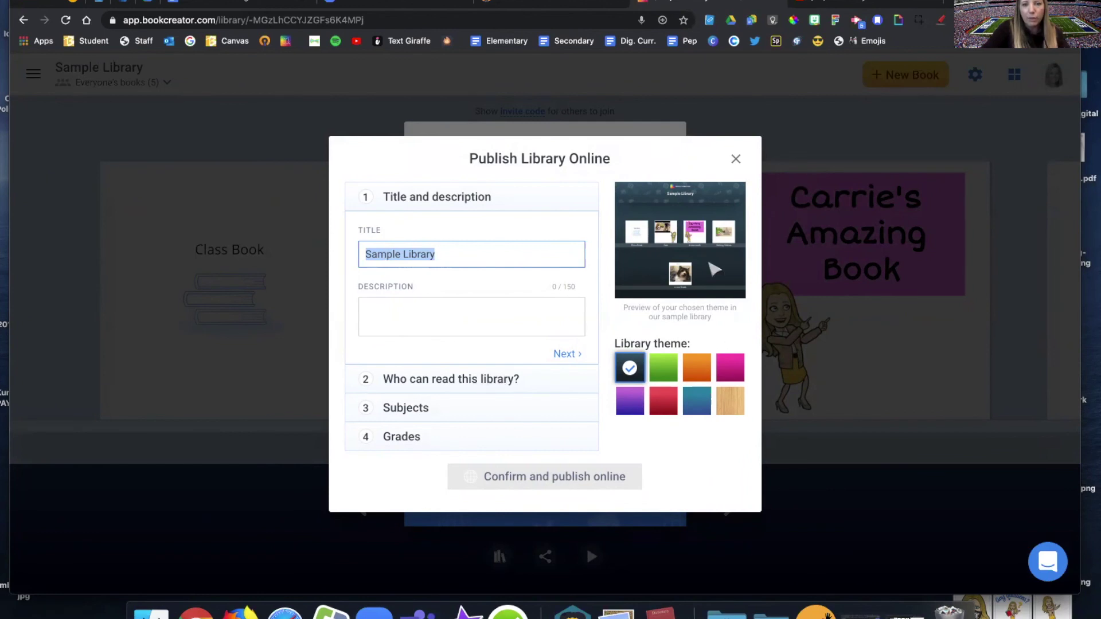
pyautogui.click(730, 400)
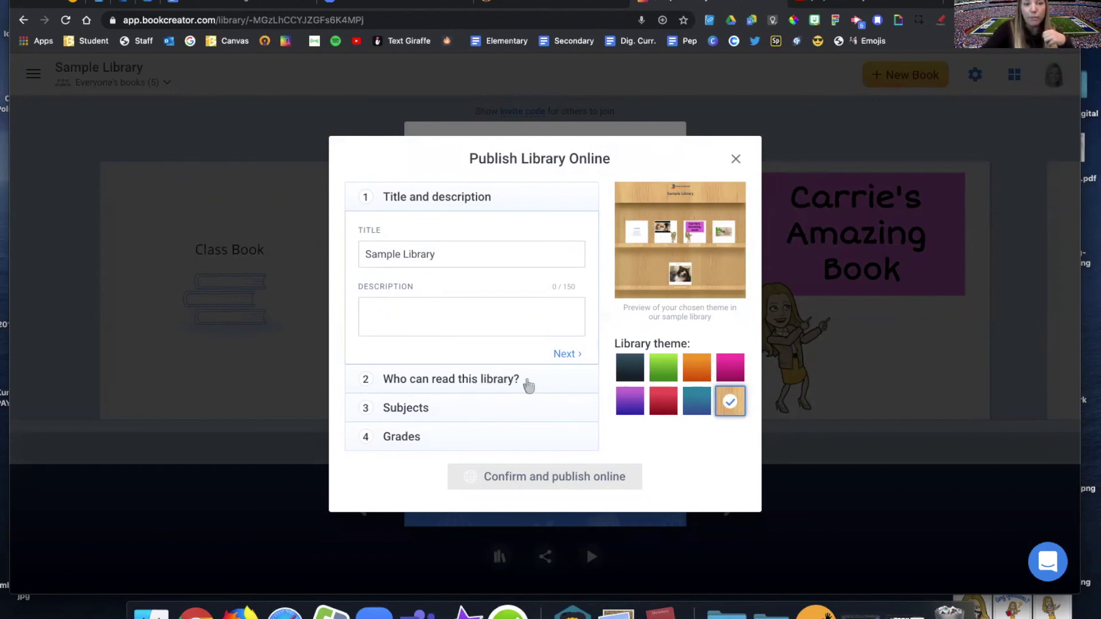
# Step: Compare the link-only and link-with-password reader options and restrict the library to only people with the link
pyautogui.click(505, 379)
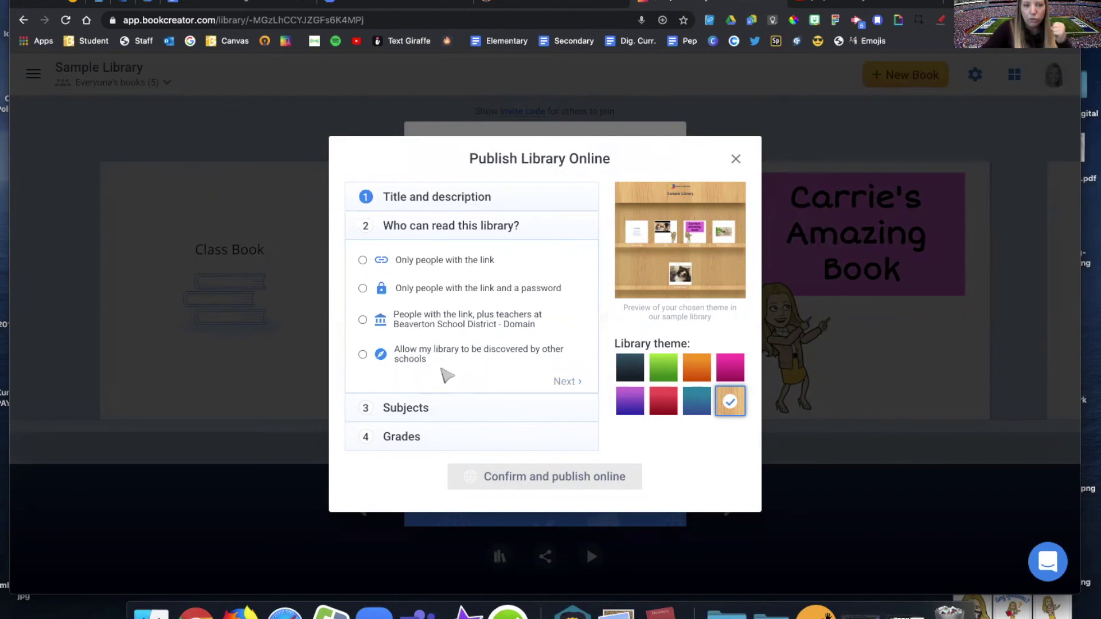
pyautogui.click(363, 260)
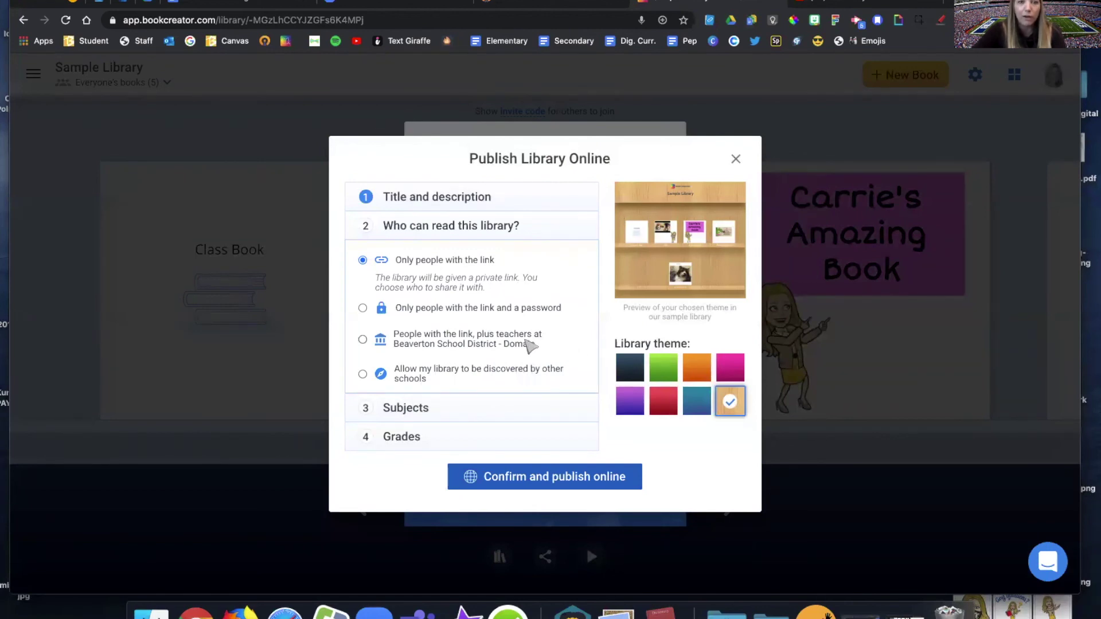
pyautogui.click(362, 309)
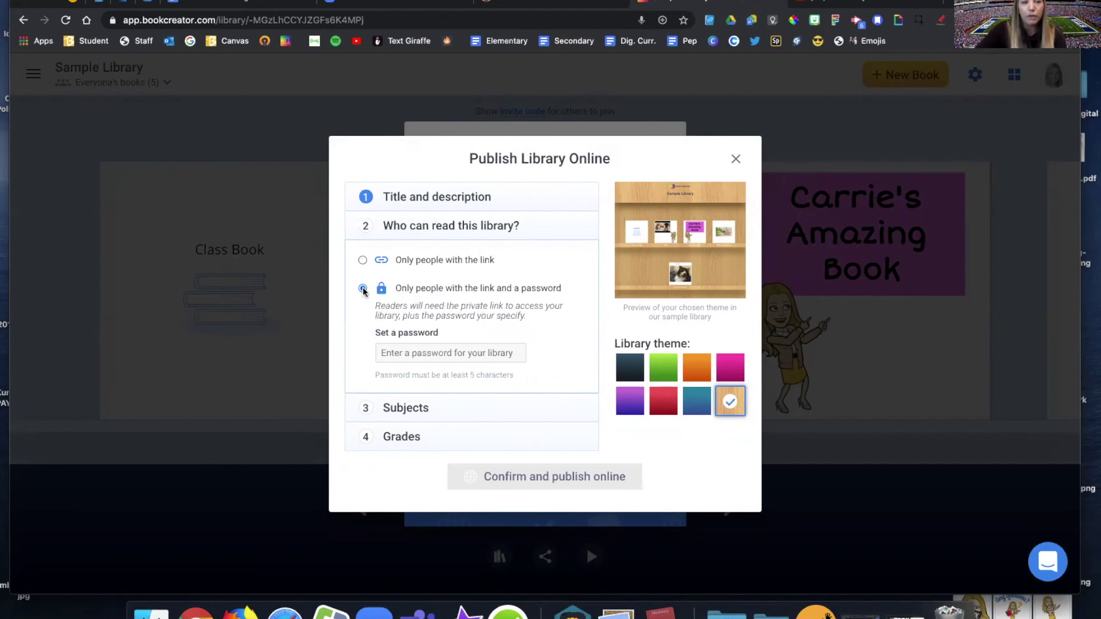
pyautogui.click(362, 260)
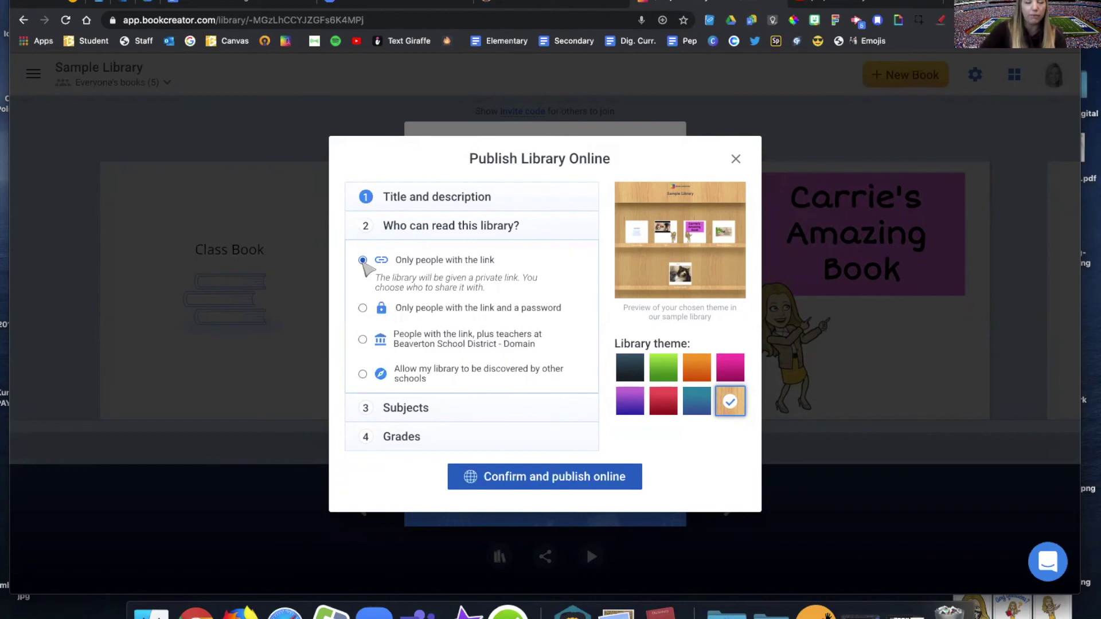
# Step: Review the library's subjects and grades and publish the library online
pyautogui.click(404, 410)
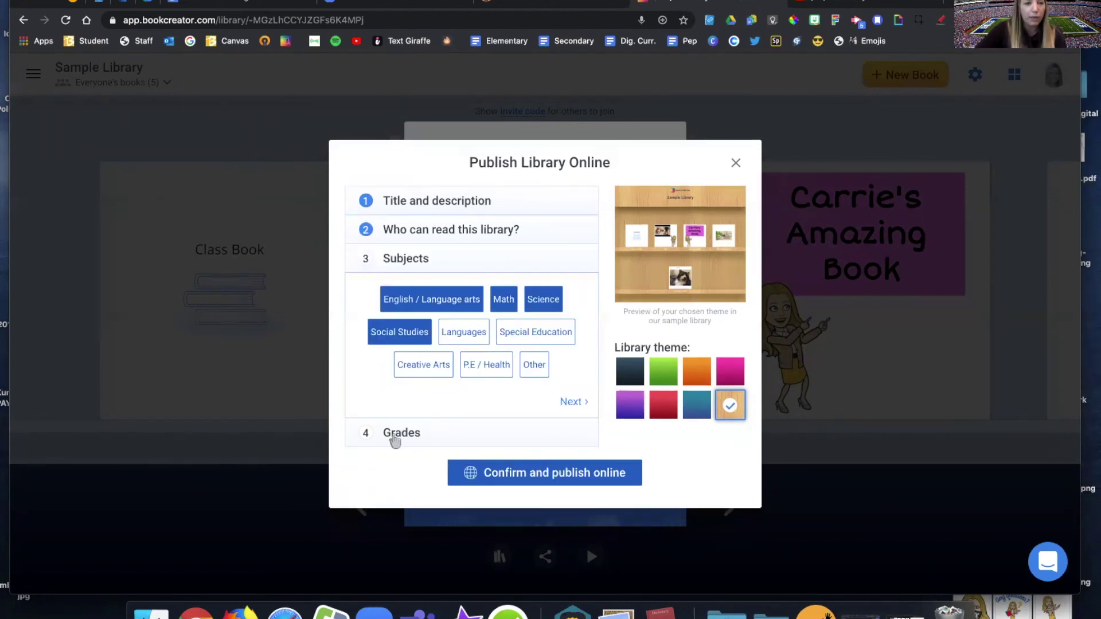
pyautogui.click(395, 435)
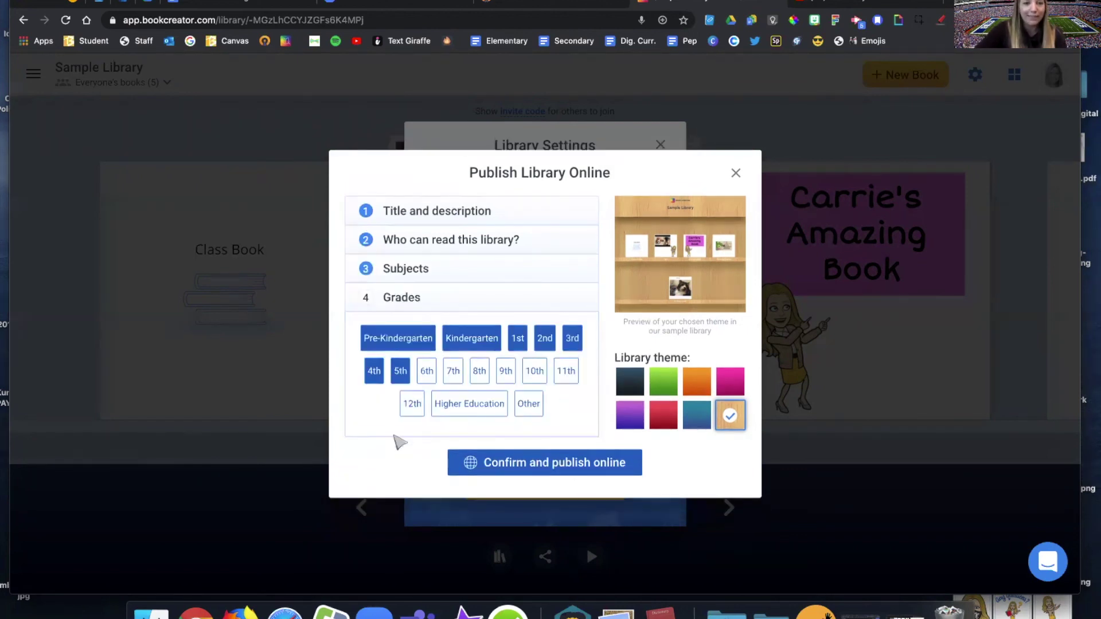
pyautogui.click(521, 466)
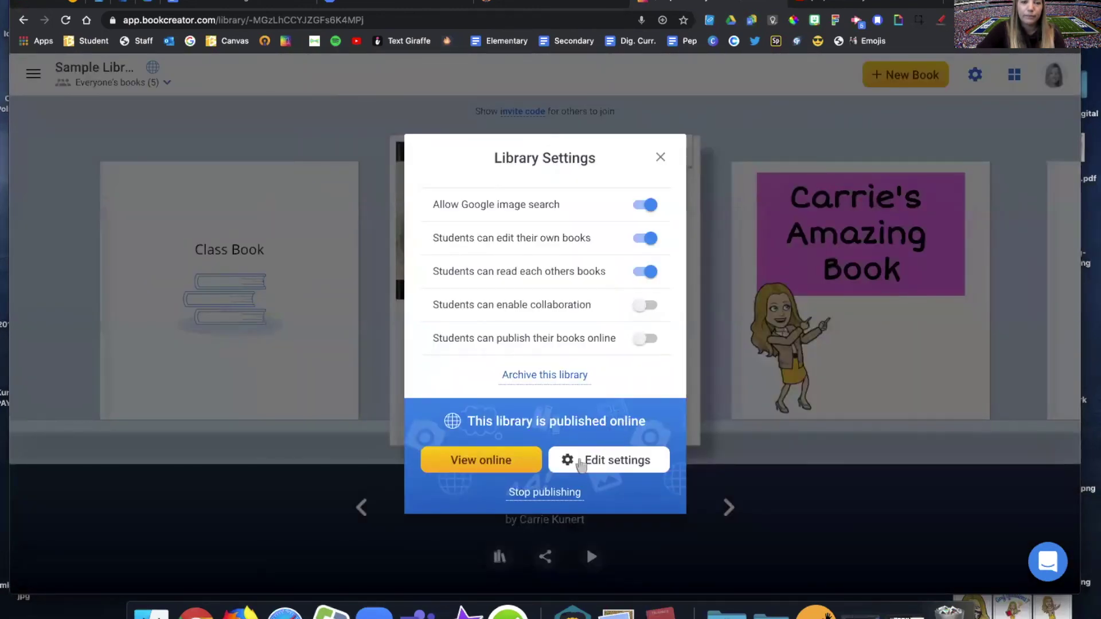
# Step: View the published Sample Library online, then return to its settings and close them
pyautogui.click(484, 462)
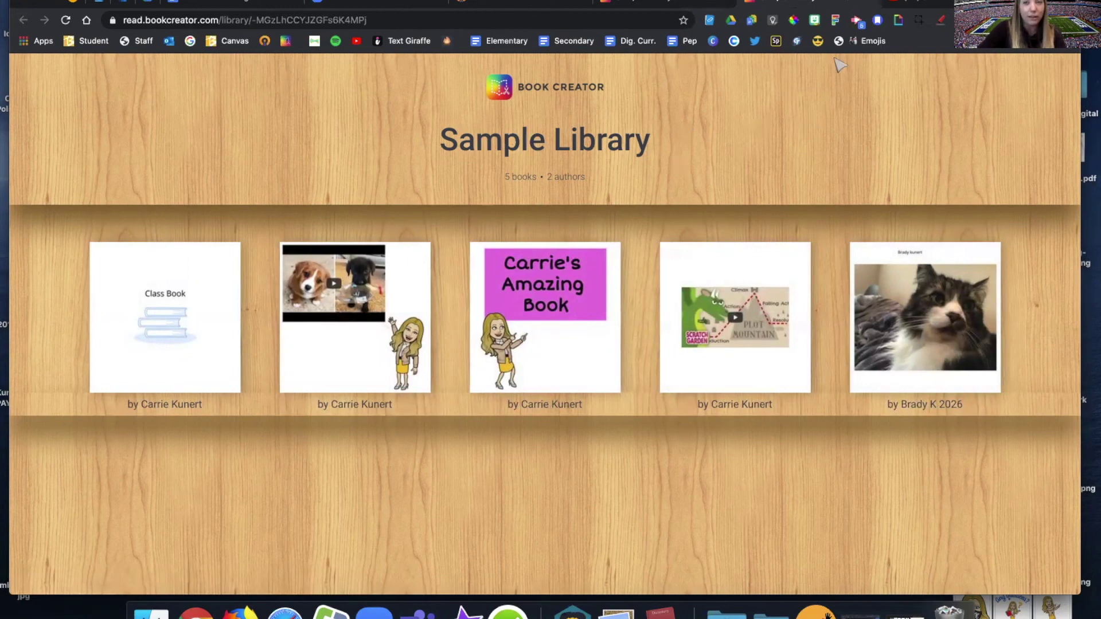
pyautogui.click(869, 3)
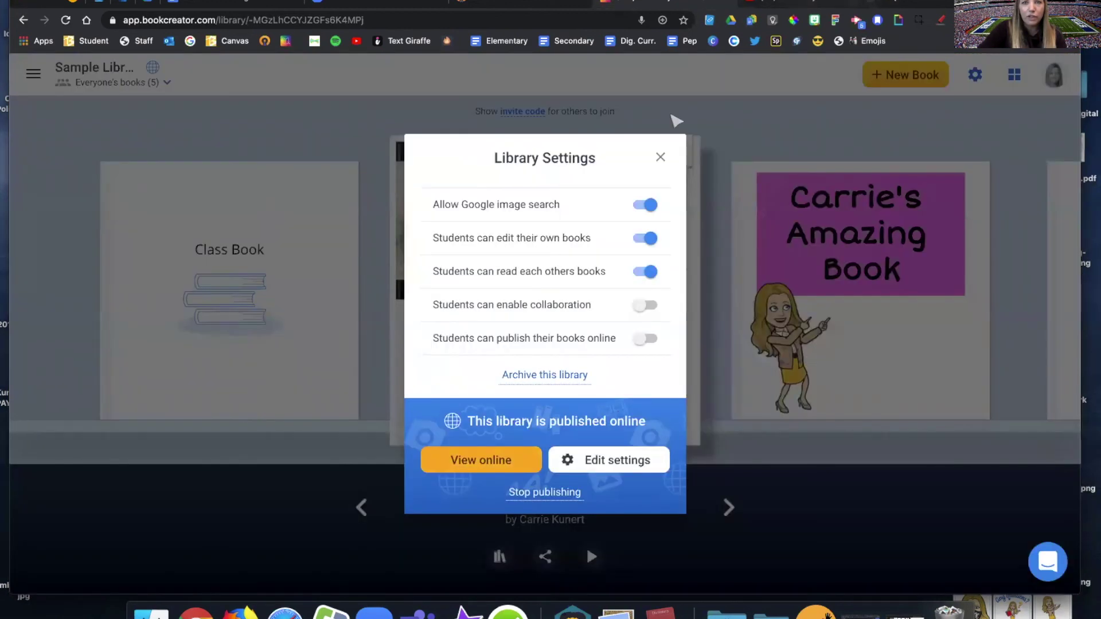
pyautogui.click(659, 158)
pyautogui.moveTo(522, 351)
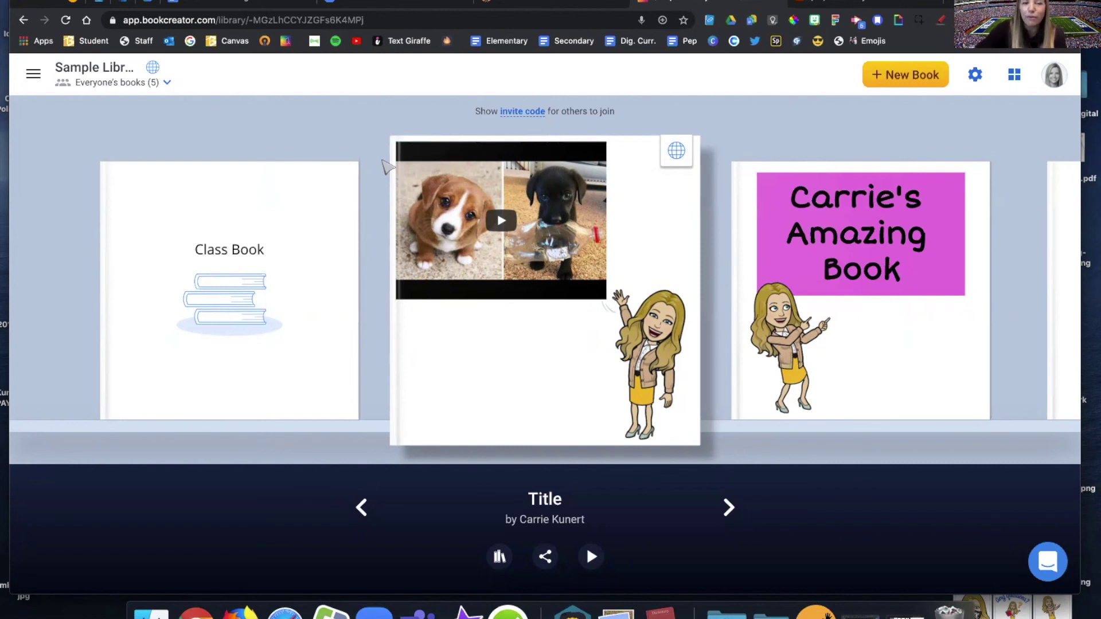
pyautogui.moveTo(404, 192)
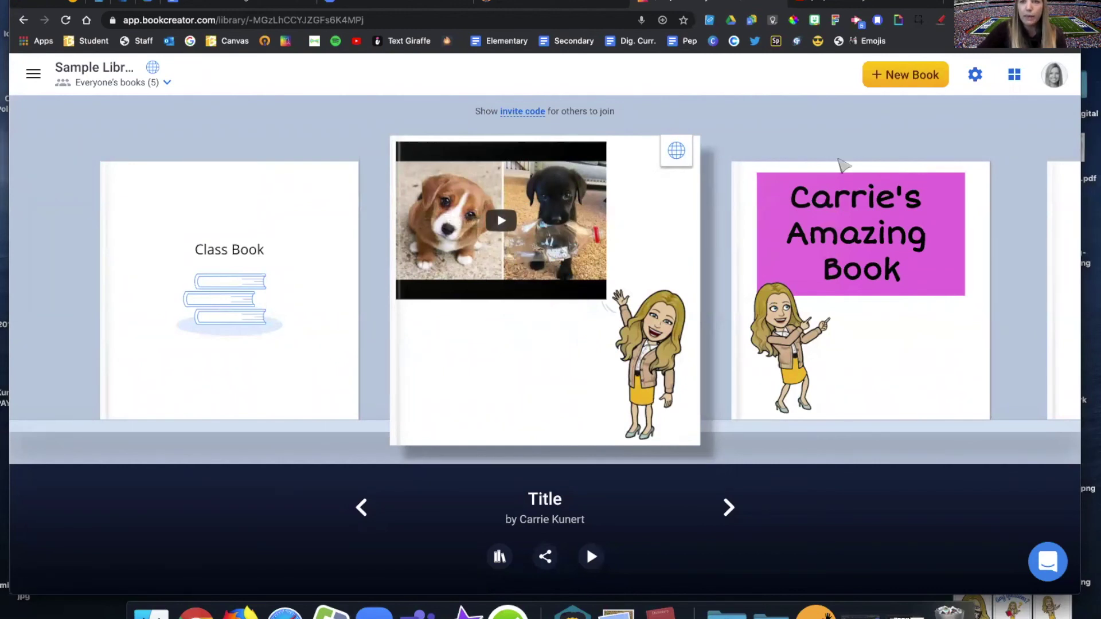
pyautogui.moveTo(980, 2); pyautogui.dragTo(977, 2)
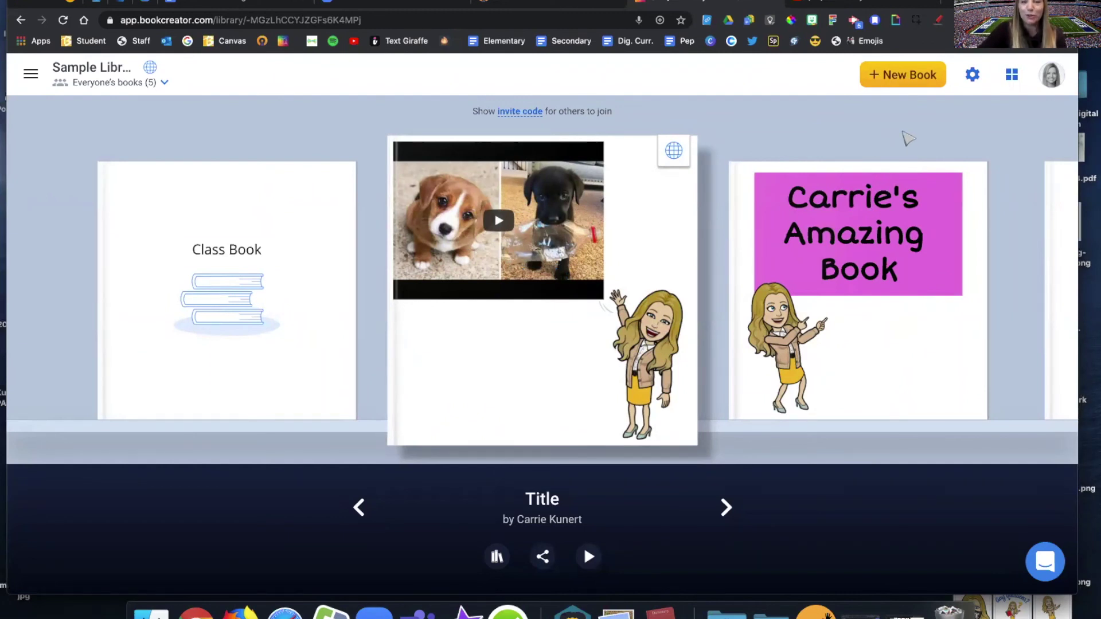
pyautogui.moveTo(978, 2); pyautogui.dragTo(977, 3)
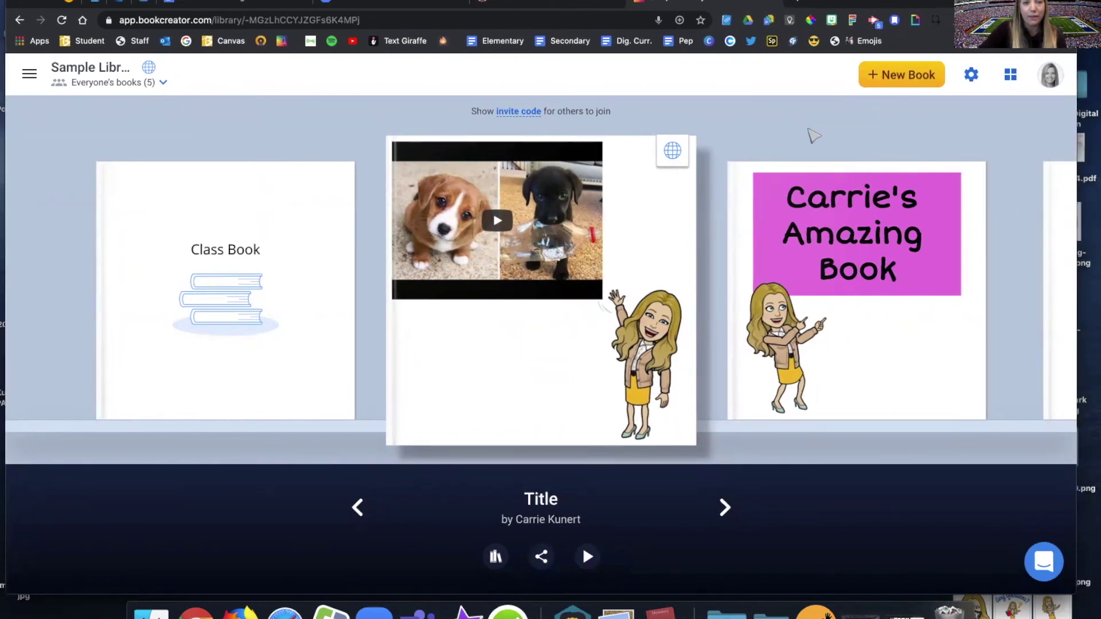
# Step: Open the shared 2018-19 class library from the Teacher Dashboard and open The Pony Express for reading
pyautogui.click(28, 79)
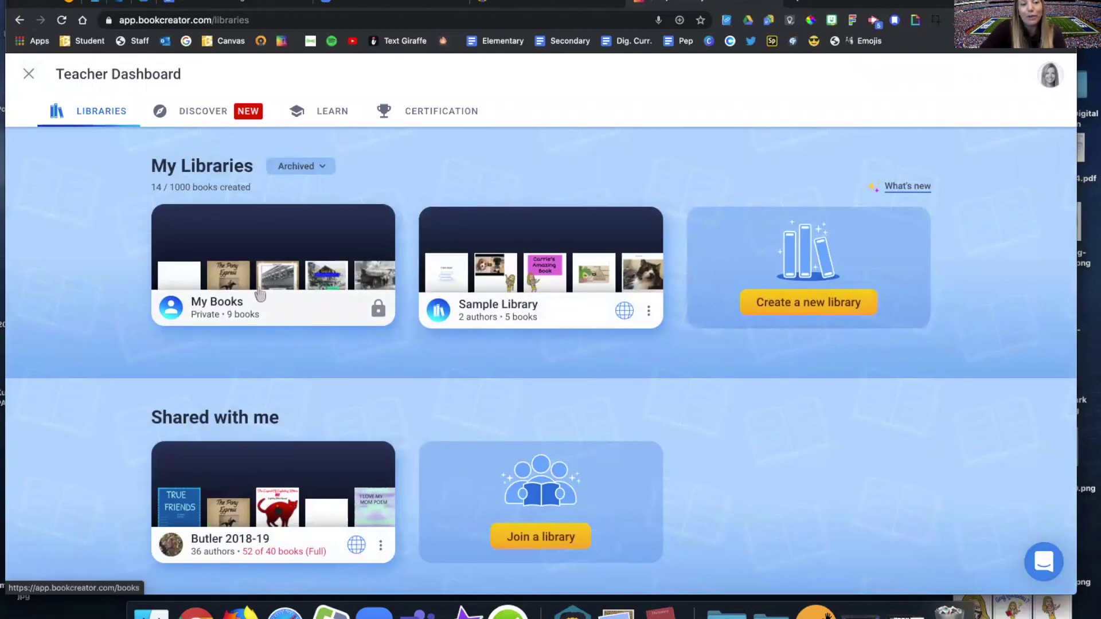
pyautogui.click(209, 492)
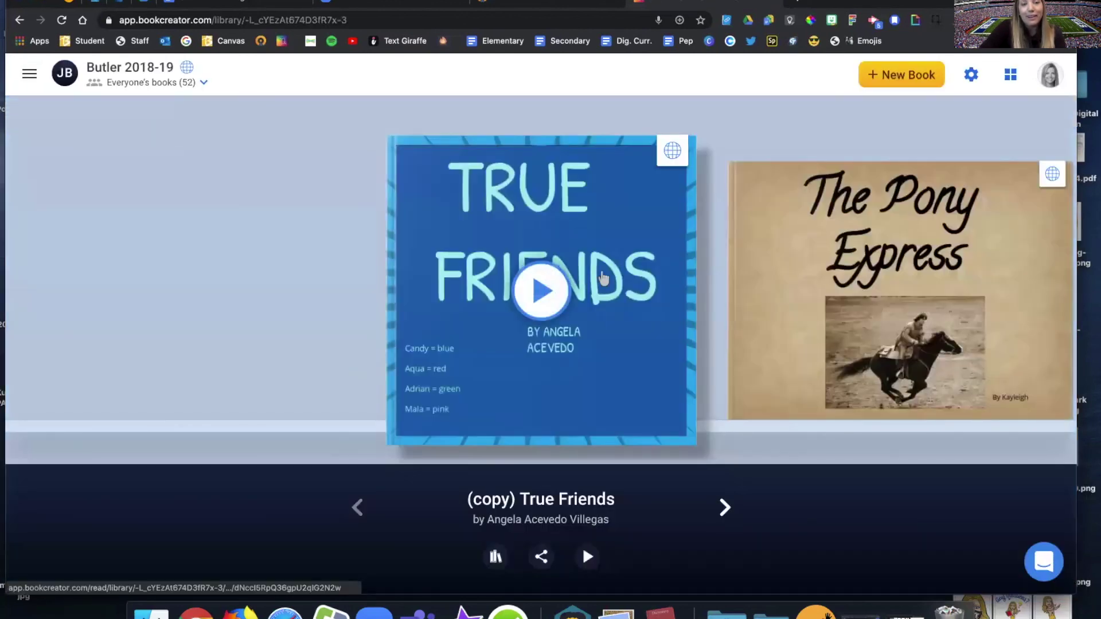
pyautogui.click(851, 241)
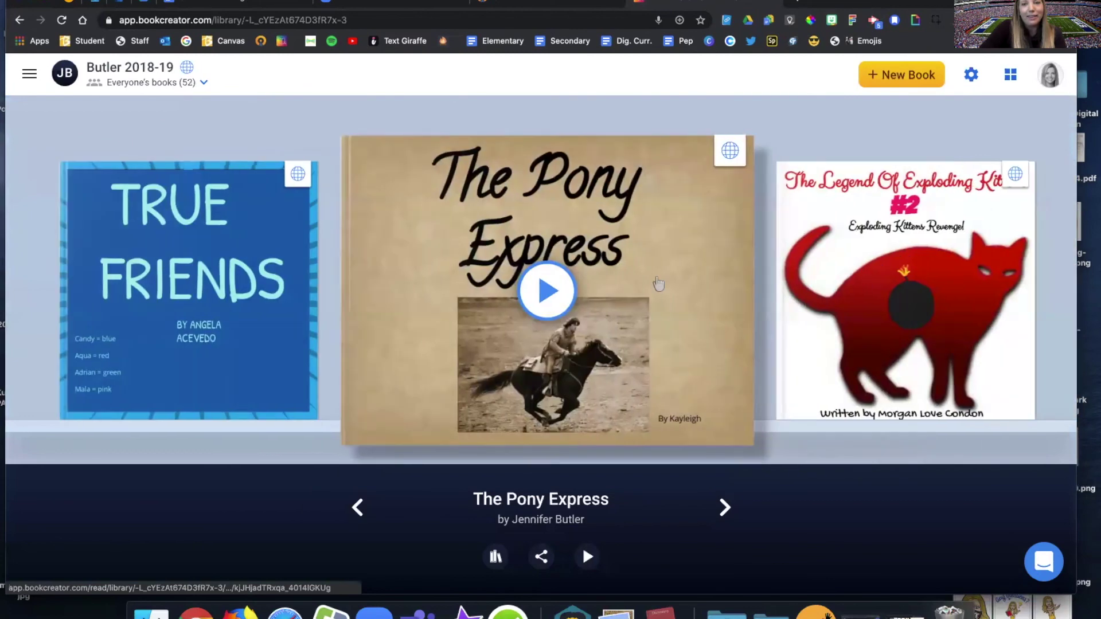
pyautogui.click(541, 292)
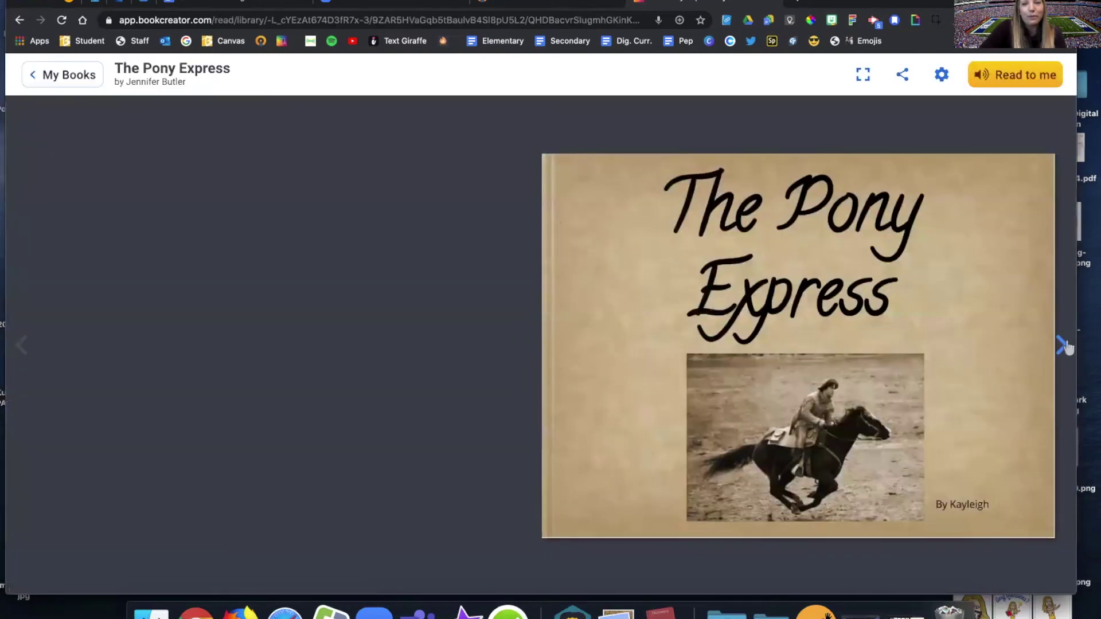
# Step: Page through The Pony Express to the end of the book and return to the Teacher Dashboard
pyautogui.click(1061, 344)
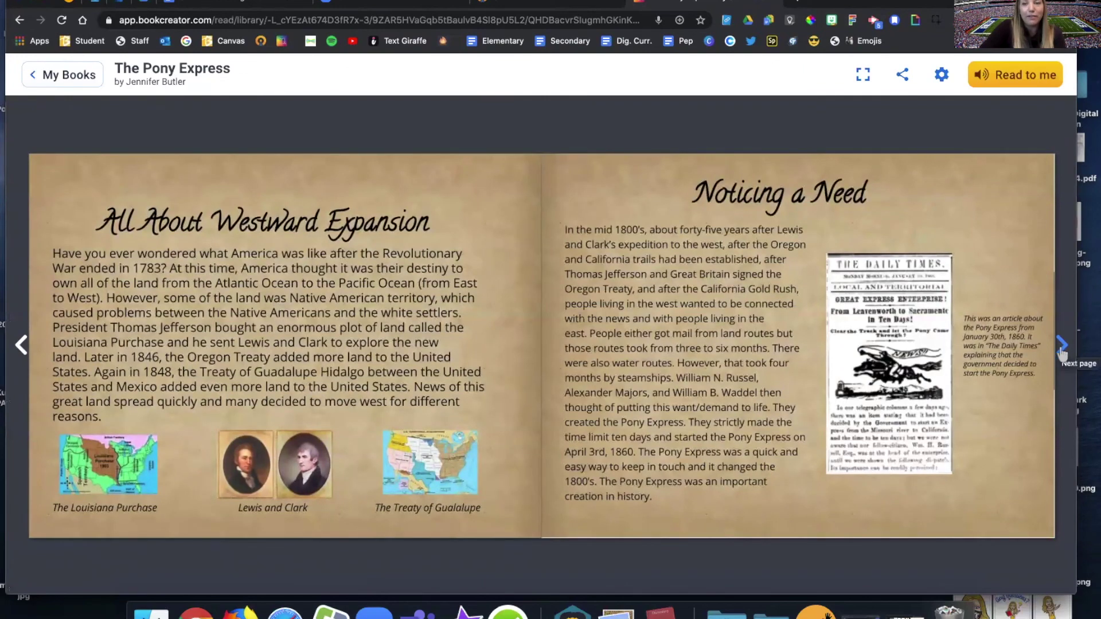
pyautogui.click(1061, 346)
pyautogui.click(1061, 345)
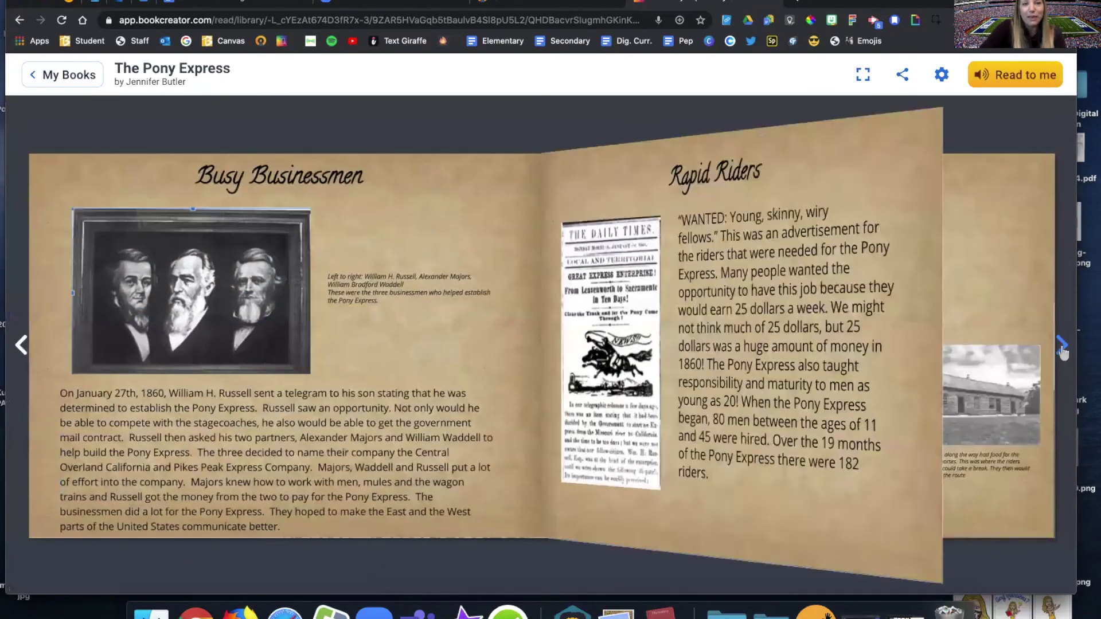
pyautogui.click(1061, 345)
pyautogui.click(1061, 346)
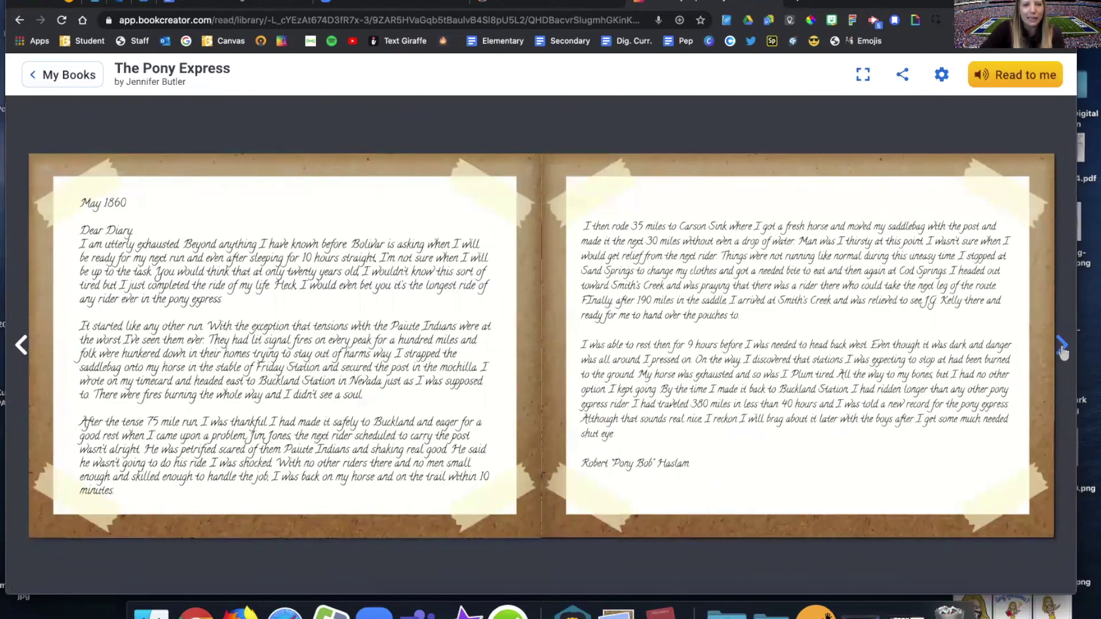
pyautogui.click(1061, 345)
pyautogui.click(1061, 345)
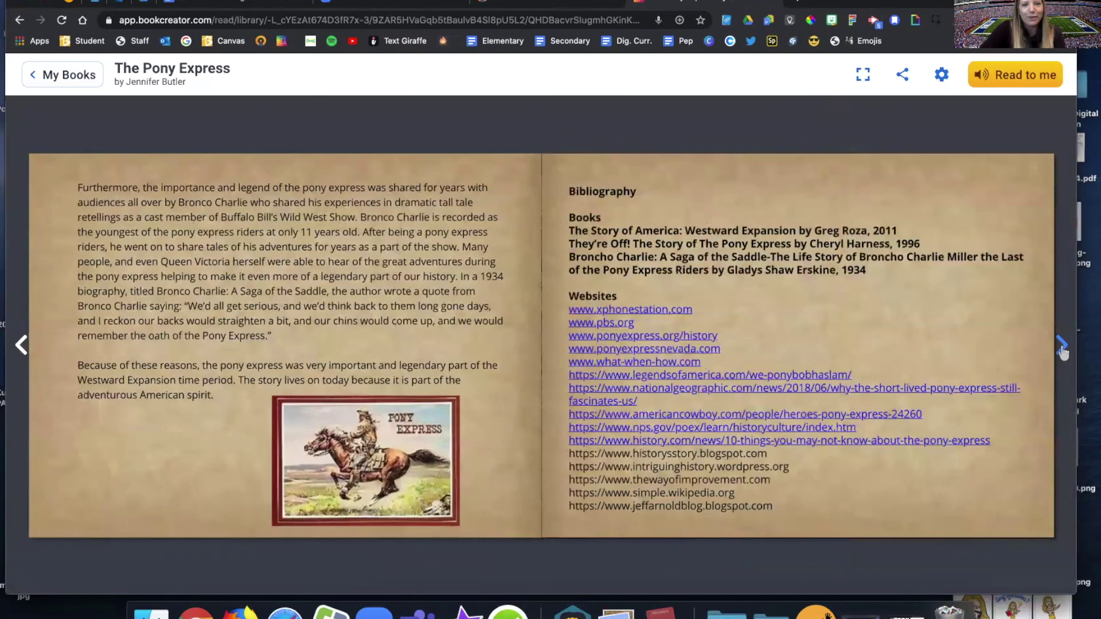
pyautogui.click(1061, 347)
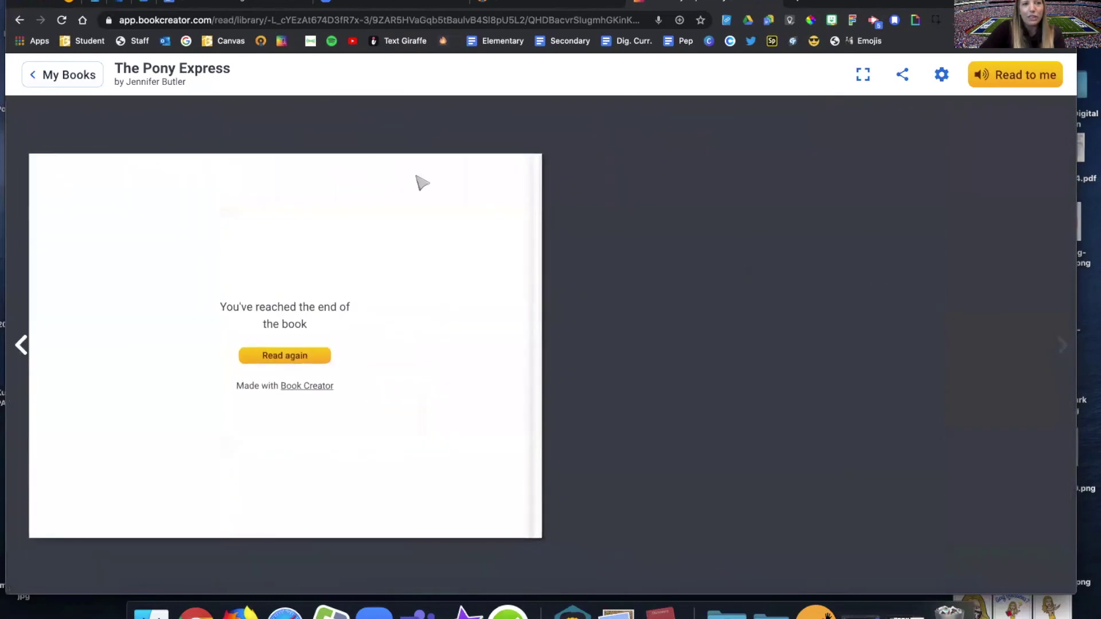
pyautogui.click(64, 81)
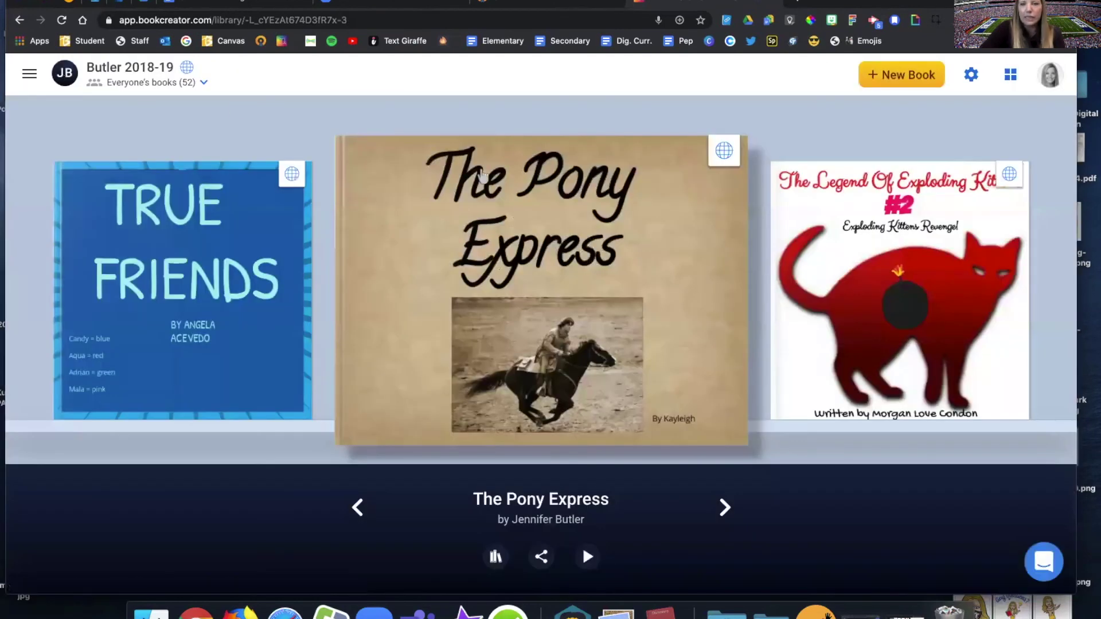
pyautogui.click(29, 74)
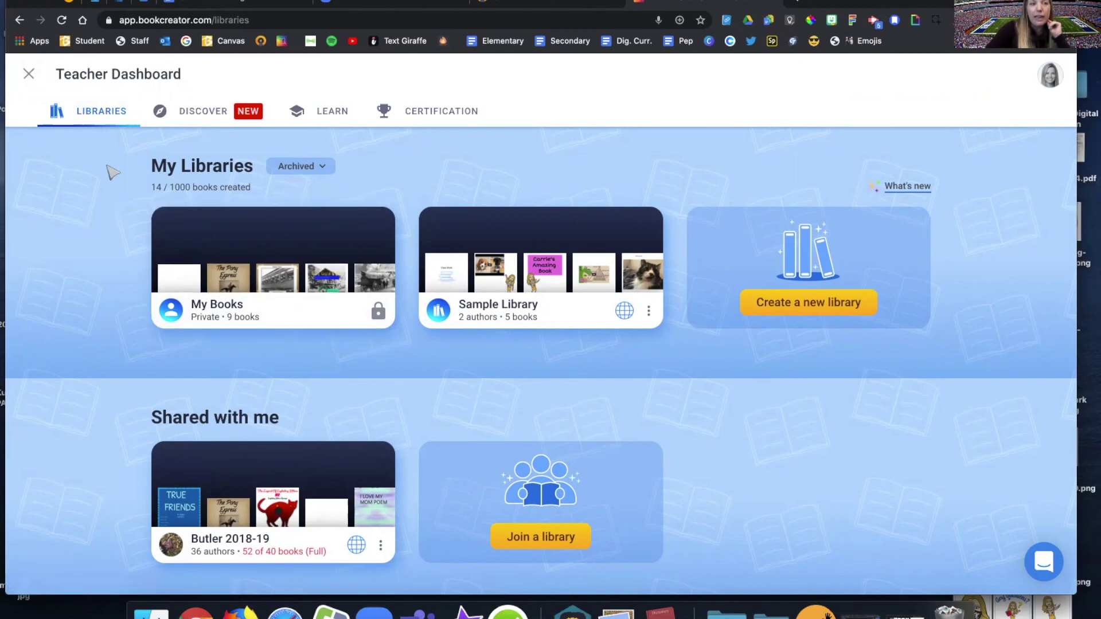
# Step: Switch to the CDL Tools and Resources page, view the Book Creator Info slide, and return to the Teacher Dashboard
pyautogui.click(523, 2)
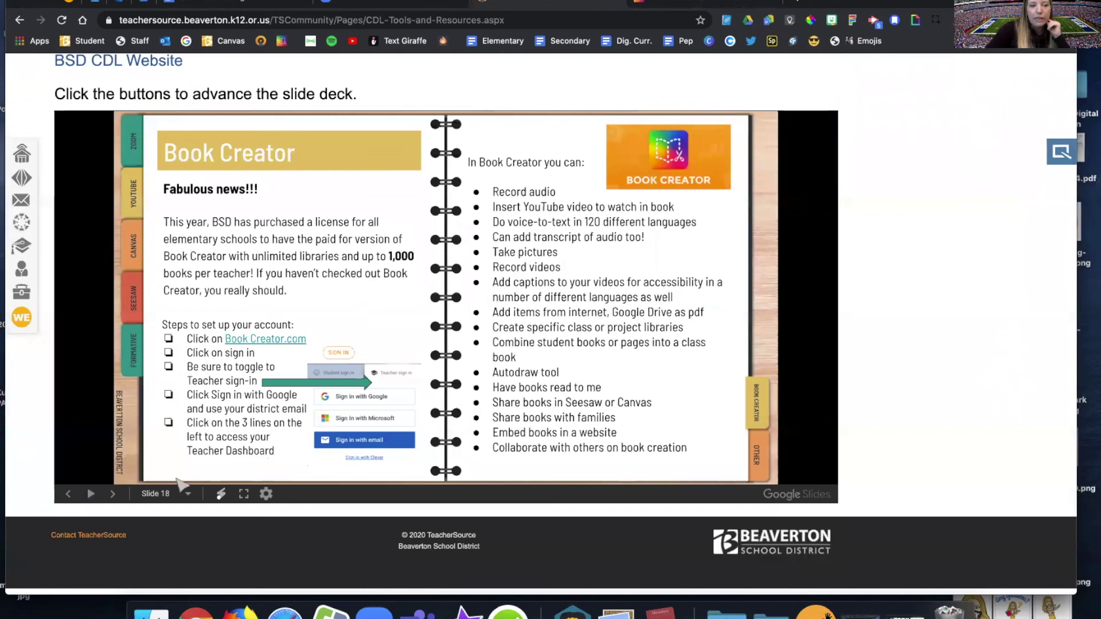
pyautogui.click(112, 494)
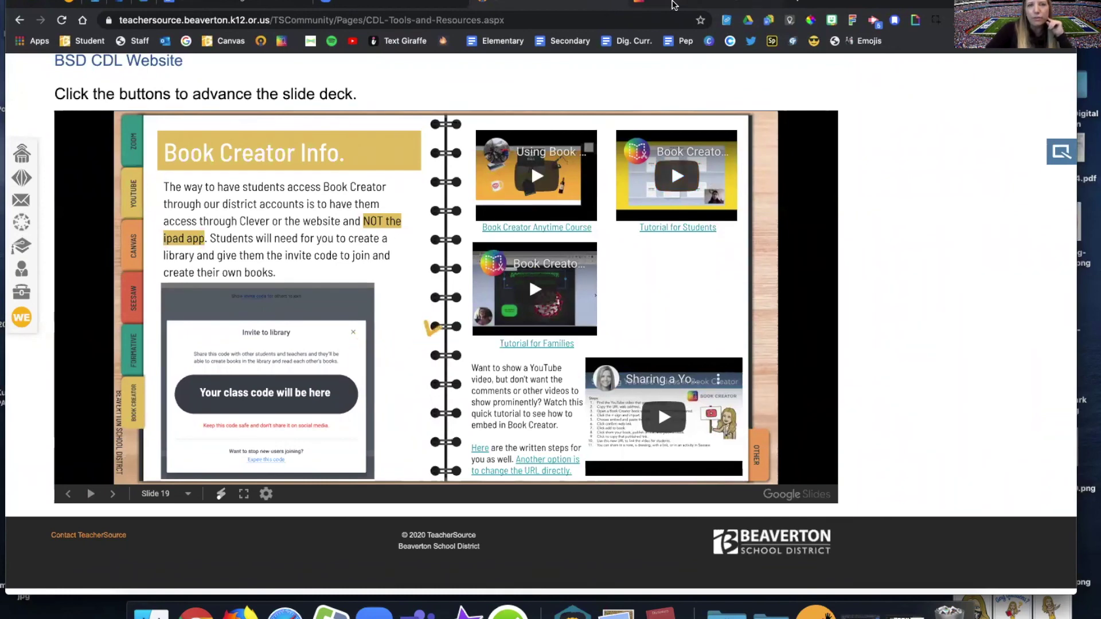
pyautogui.click(671, 3)
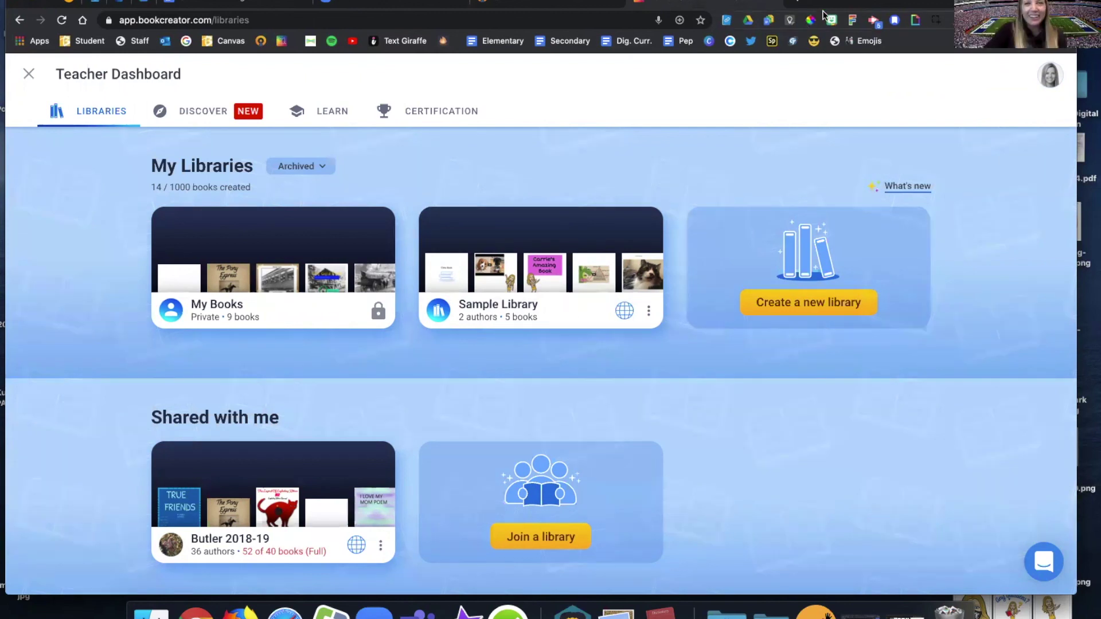
pyautogui.moveTo(821, 3); pyautogui.dragTo(844, 3)
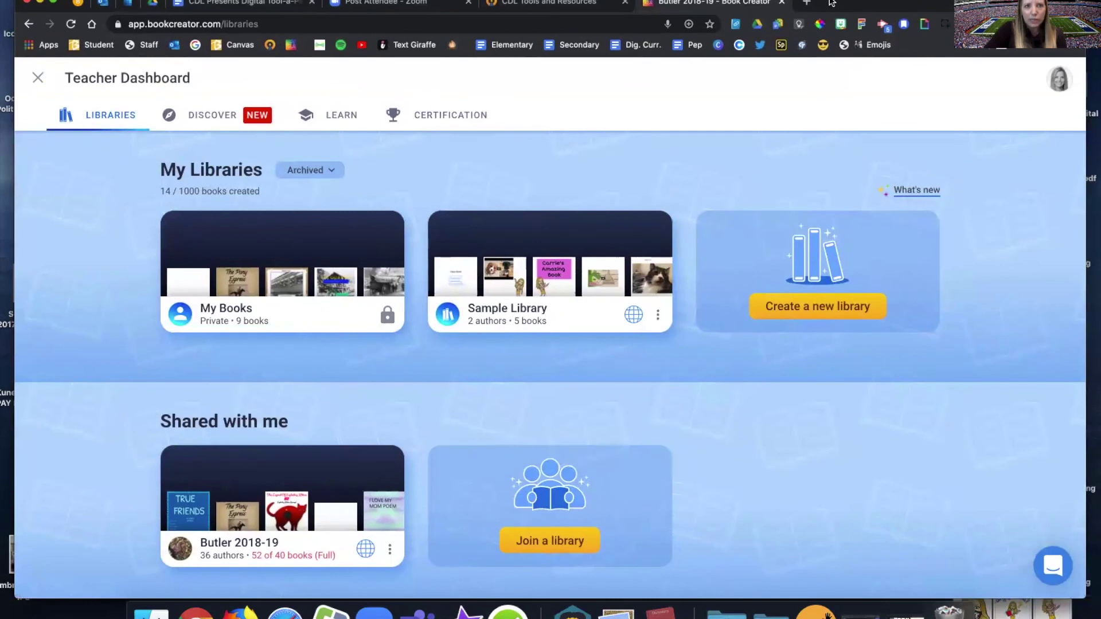
pyautogui.scroll(-1, 621, 425)
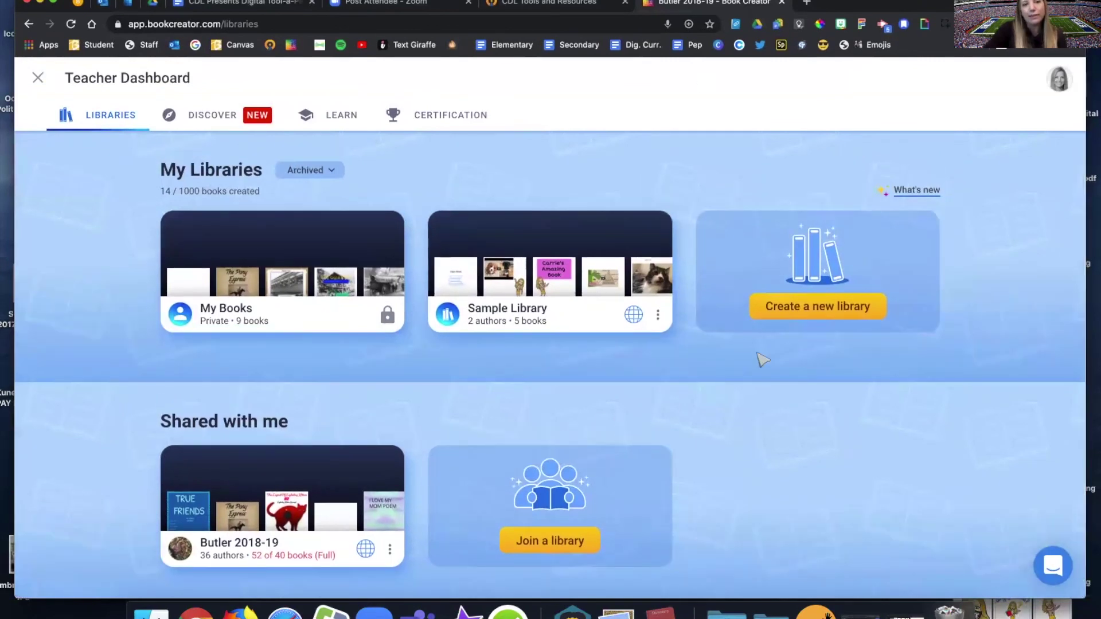
pyautogui.scroll(-1, 731, 401)
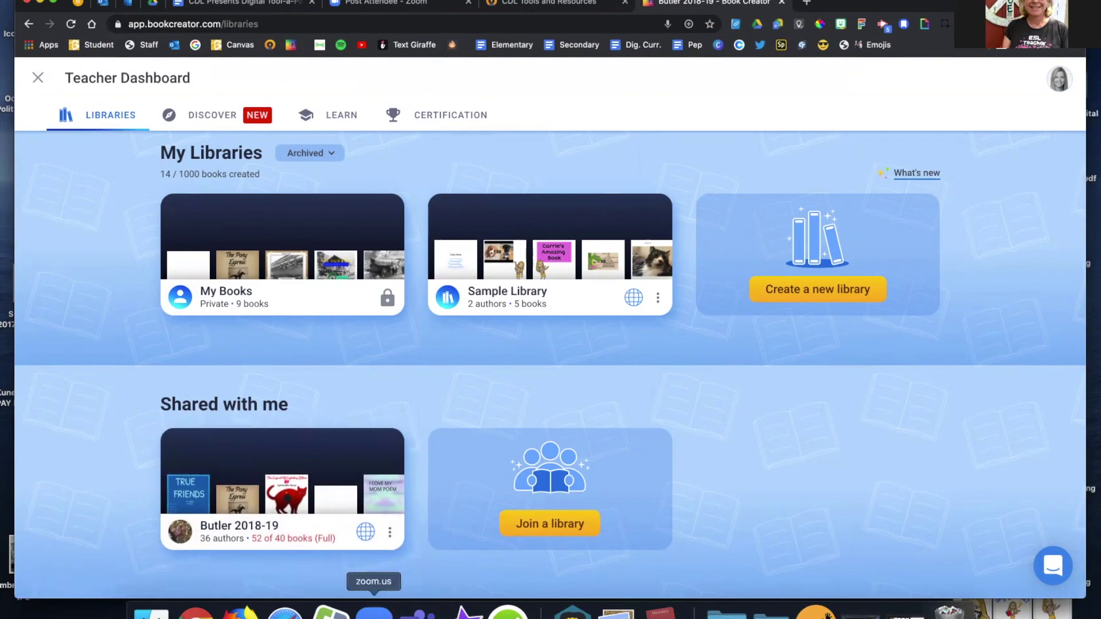
# Step: Switch to the Zoom meeting
pyautogui.click(374, 608)
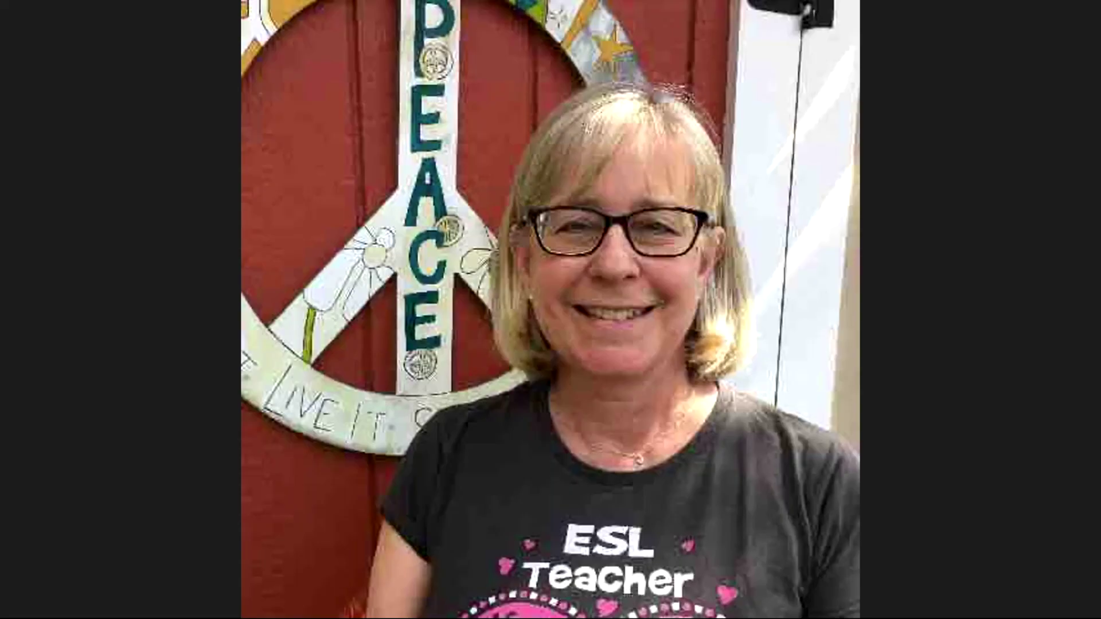